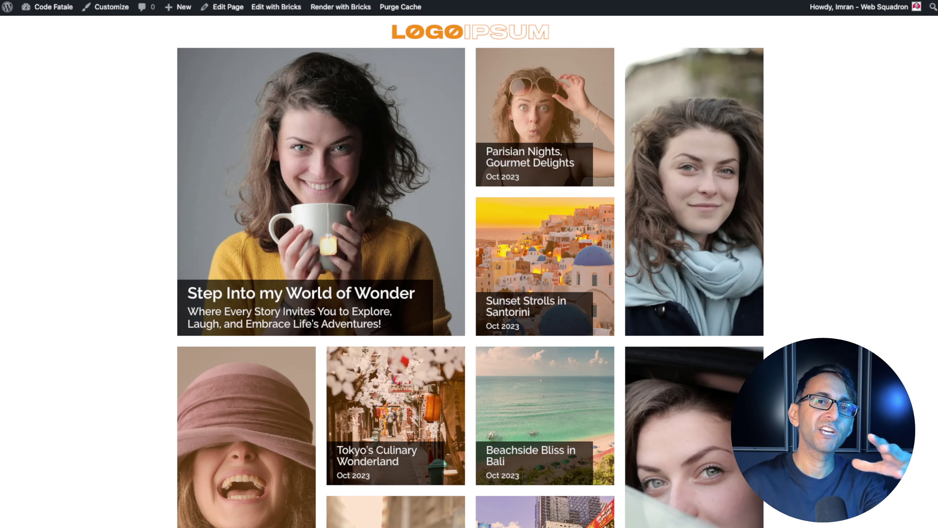
Look through the finished blog home page, from the logo and image grid down to the latest travels list
{"action": "scroll", "coordinate": [470, 271], "scroll_direction": "down", "scroll_amount": 3}
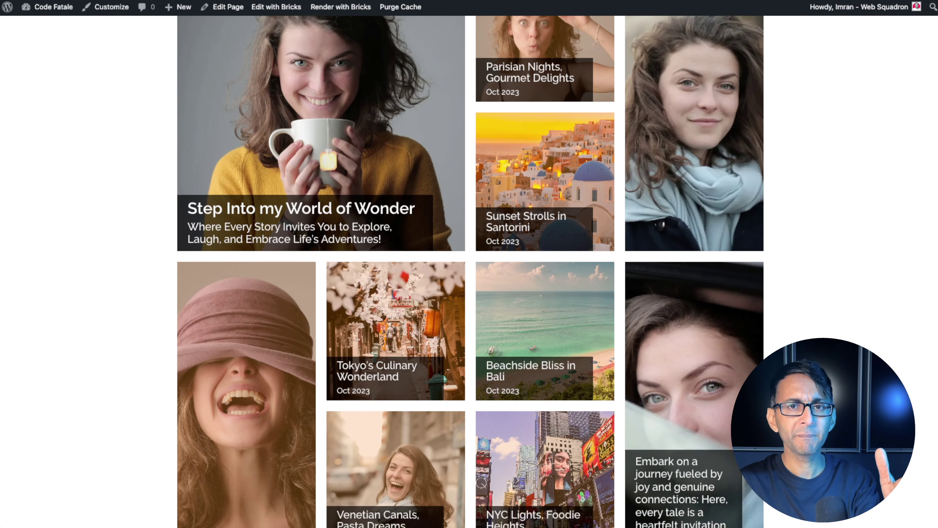
{"action": "scroll", "coordinate": [470, 272], "scroll_direction": "up", "scroll_amount": 3}
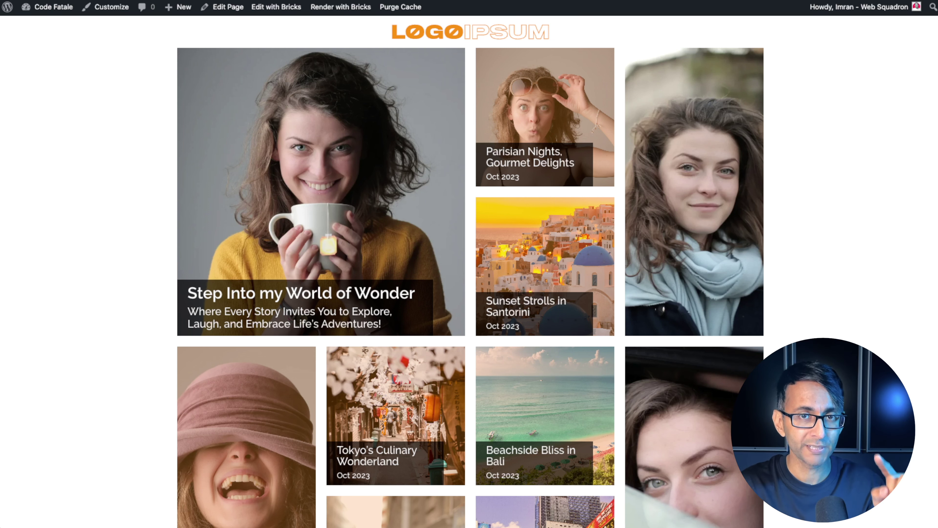
{"action": "scroll", "coordinate": [470, 271], "scroll_direction": "down", "scroll_amount": 7}
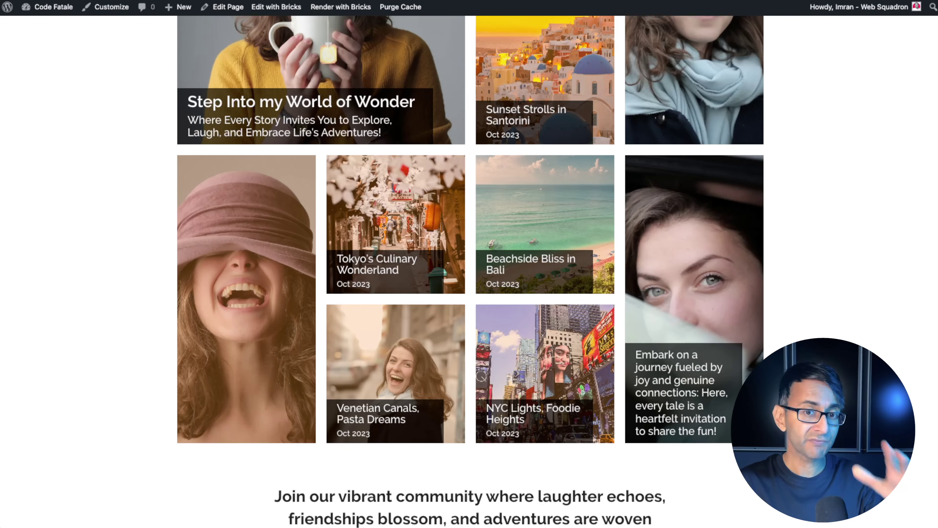
{"action": "scroll", "coordinate": [469, 271], "scroll_direction": "down", "scroll_amount": 6}
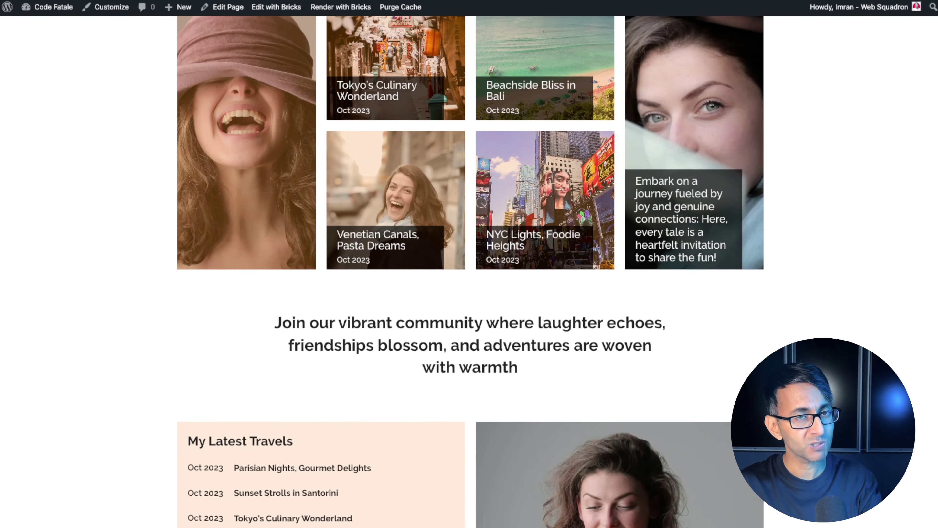
{"action": "scroll", "coordinate": [470, 271], "scroll_direction": "down", "scroll_amount": 12}
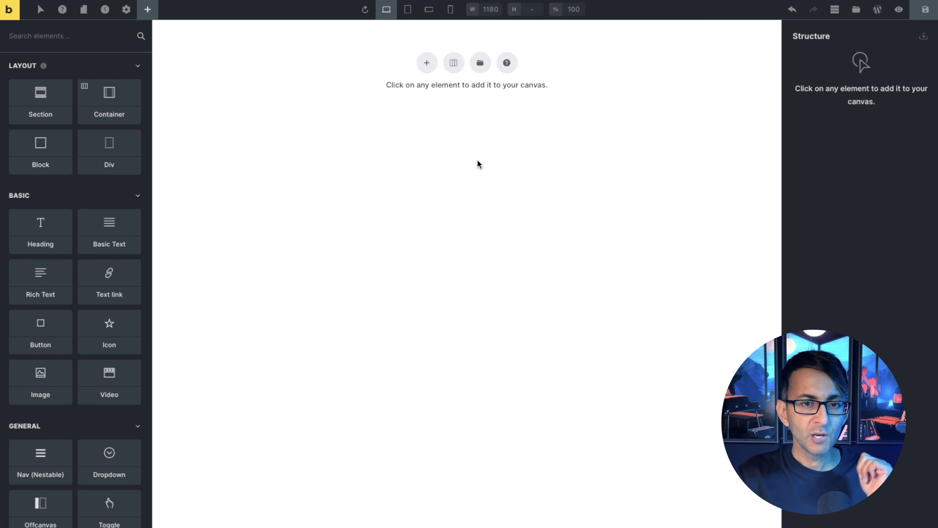
Add a section to the empty page and check the Blog Home palette in its container's background color options
{"action": "left_click", "coordinate": [36, 103]}
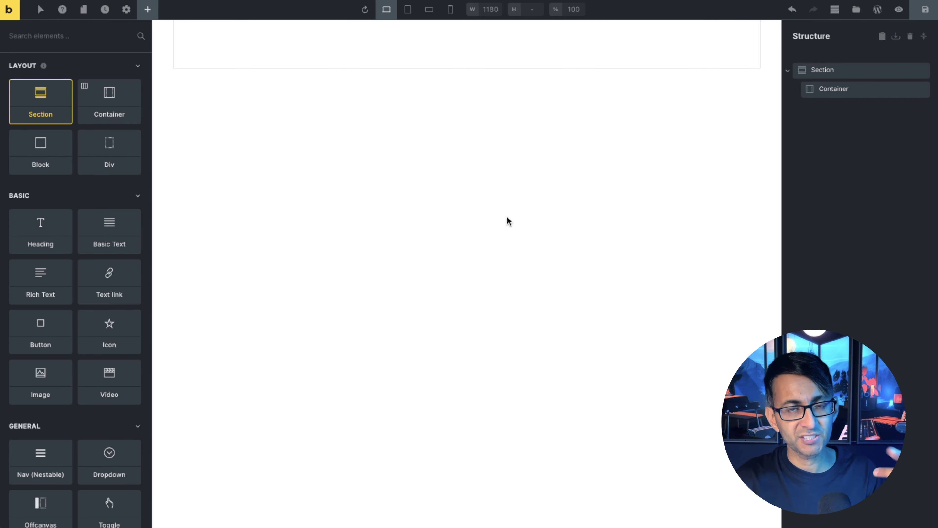
{"action": "left_click", "coordinate": [859, 89]}
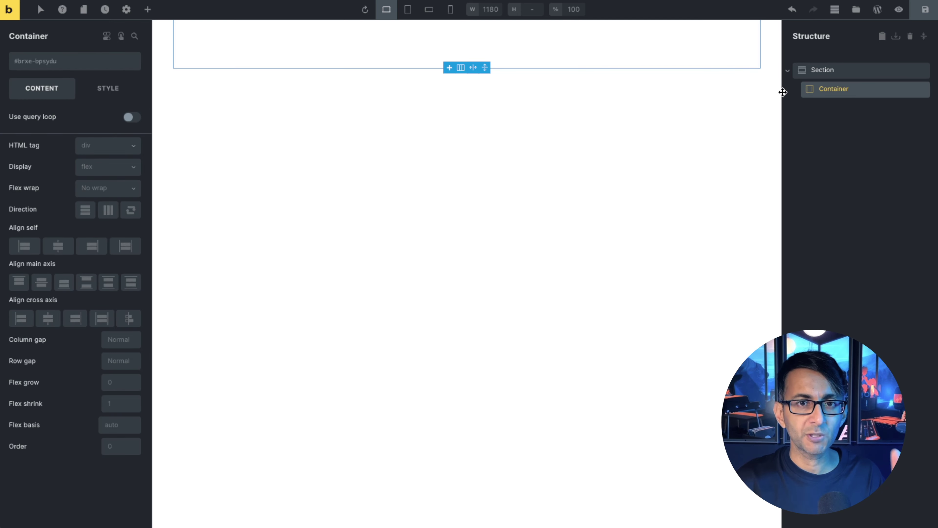
{"action": "left_click", "coordinate": [110, 95]}
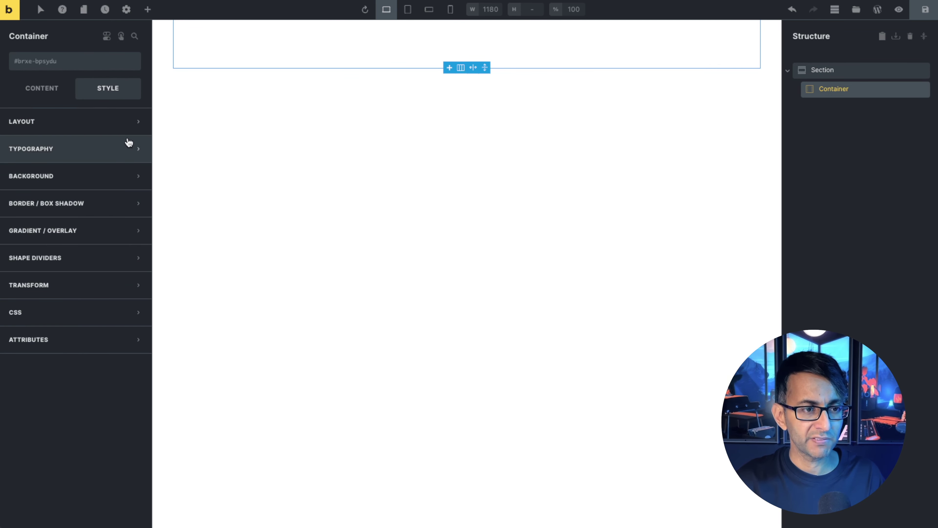
{"action": "left_click", "coordinate": [118, 185]}
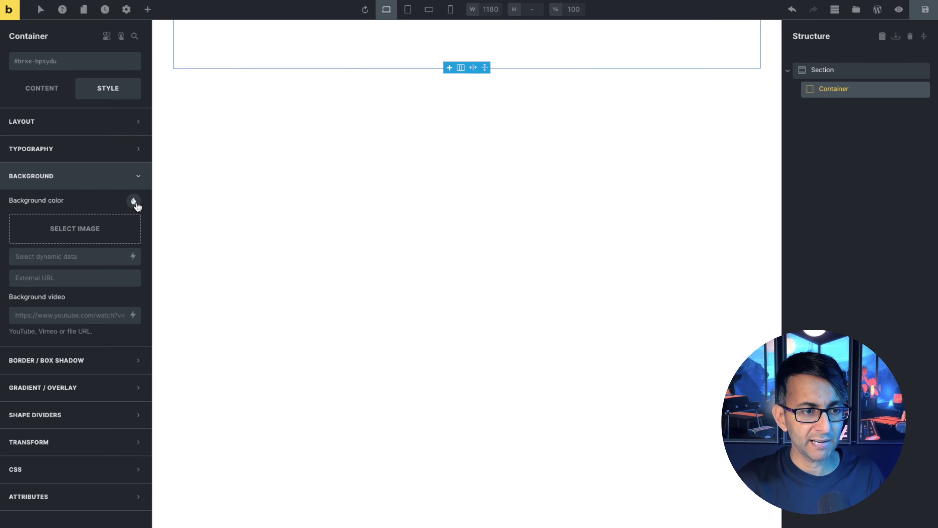
{"action": "left_click", "coordinate": [134, 202]}
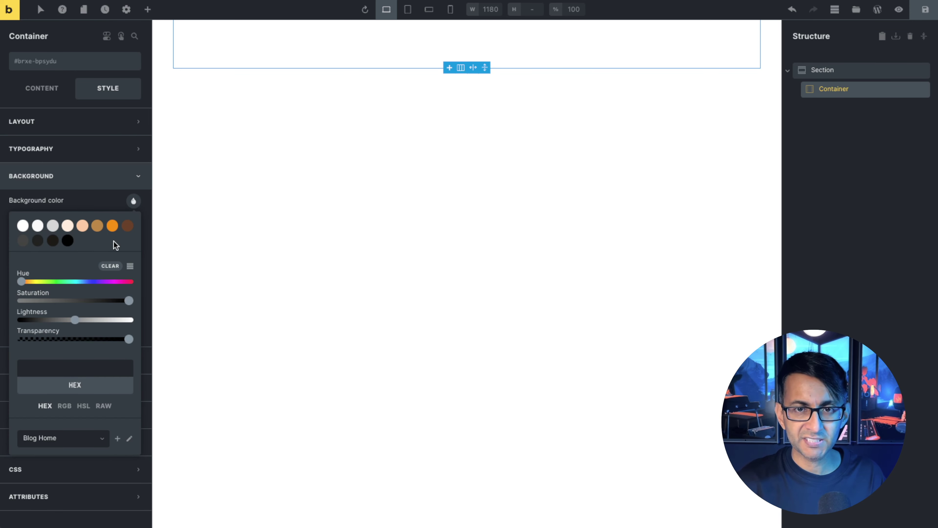
{"action": "left_click", "coordinate": [88, 438]}
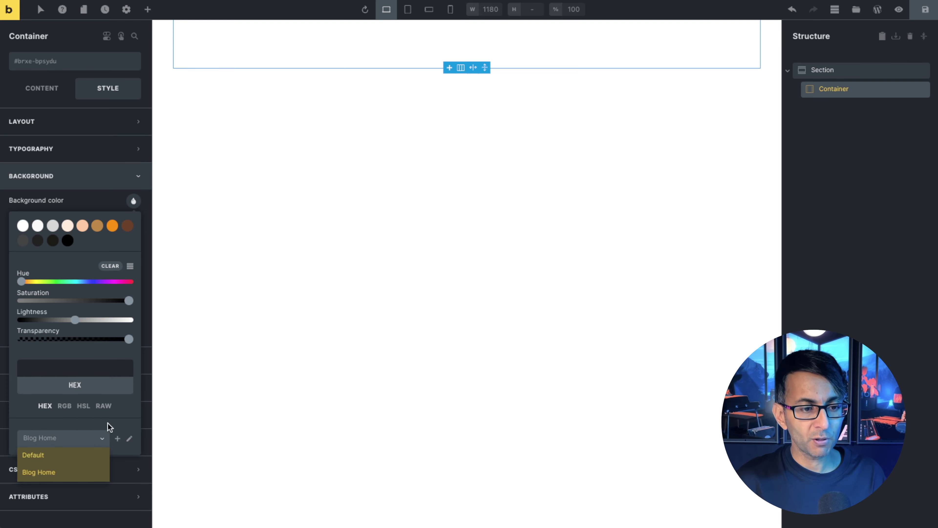
{"action": "left_click", "coordinate": [123, 414]}
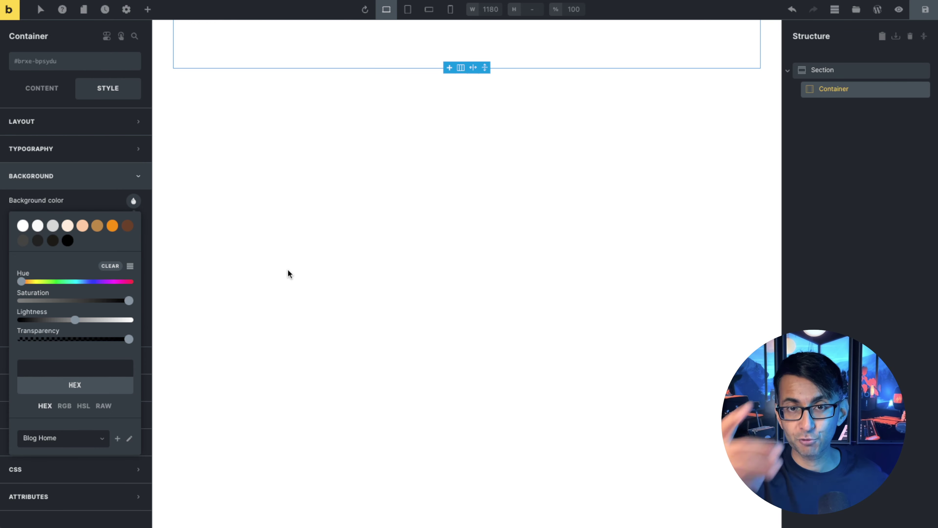
Set the section's maximum width to 1140 and its left and right padding to 20
{"action": "left_click", "coordinate": [657, 61]}
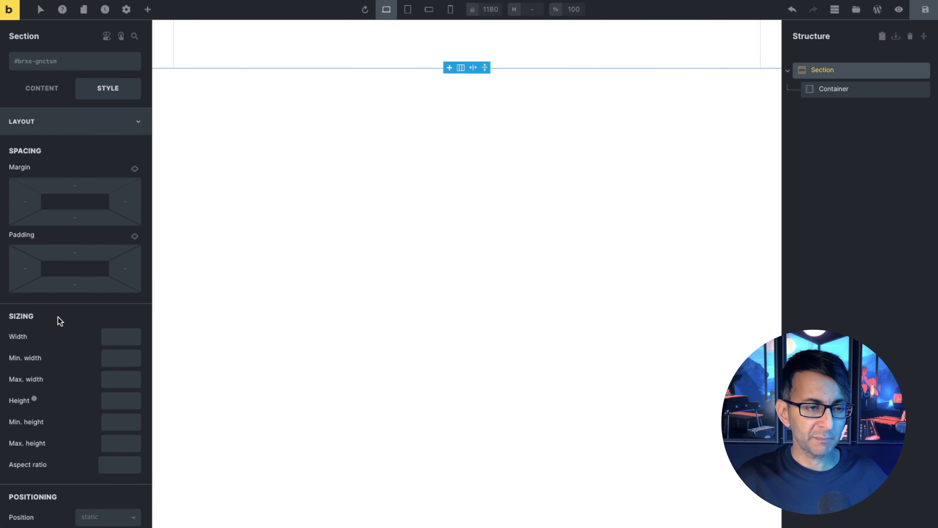
{"action": "left_click", "coordinate": [120, 379]}
{"action": "type", "text": "1140"}
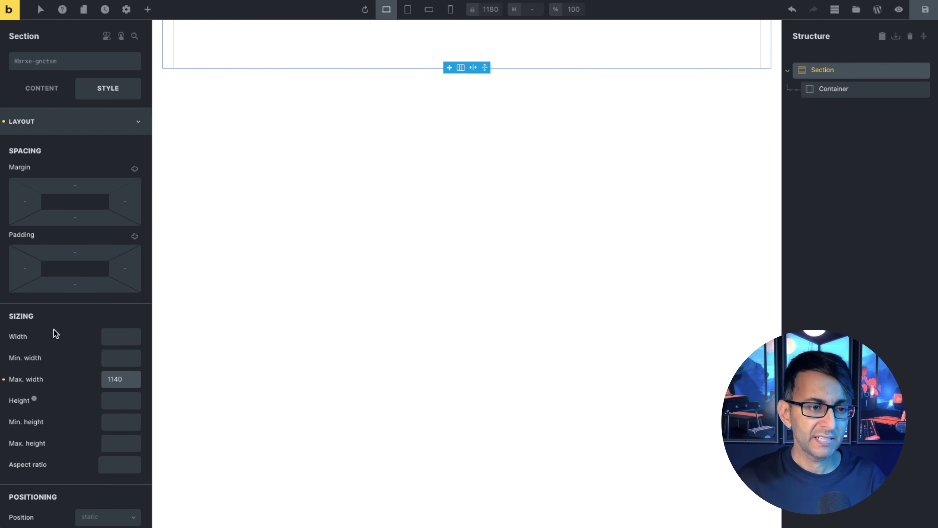
{"action": "left_click", "coordinate": [24, 268]}
{"action": "type", "text": "20"}
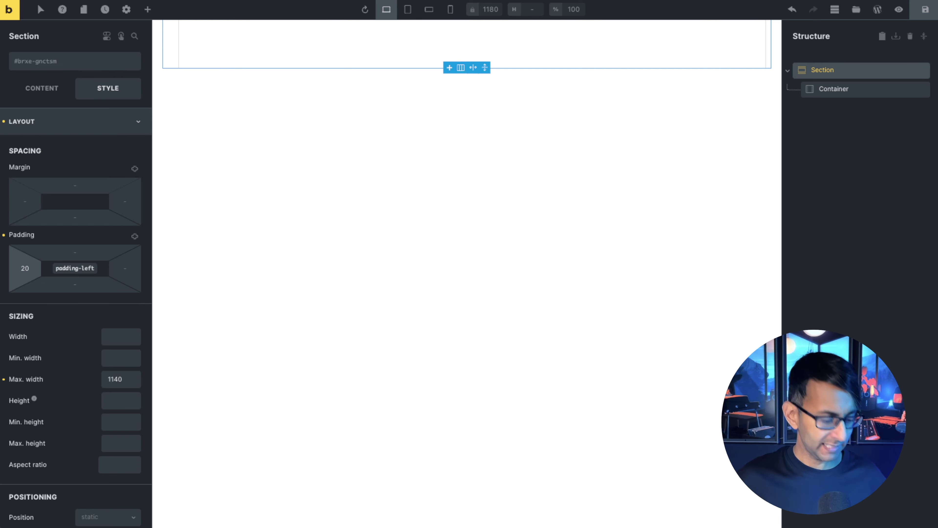
{"action": "left_click", "coordinate": [125, 268]}
{"action": "type", "text": "20"}
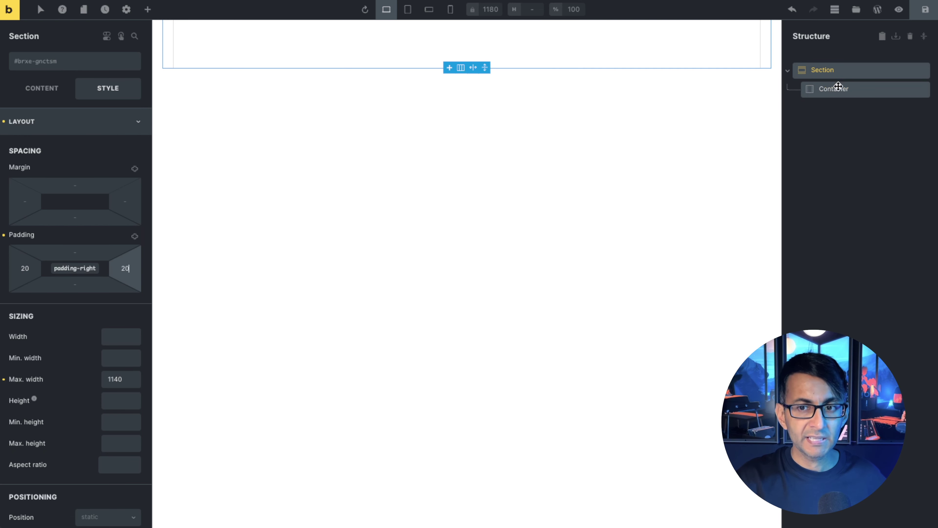
Add an Icon element to the section's container and center it on the cross axis
{"action": "left_click", "coordinate": [851, 90]}
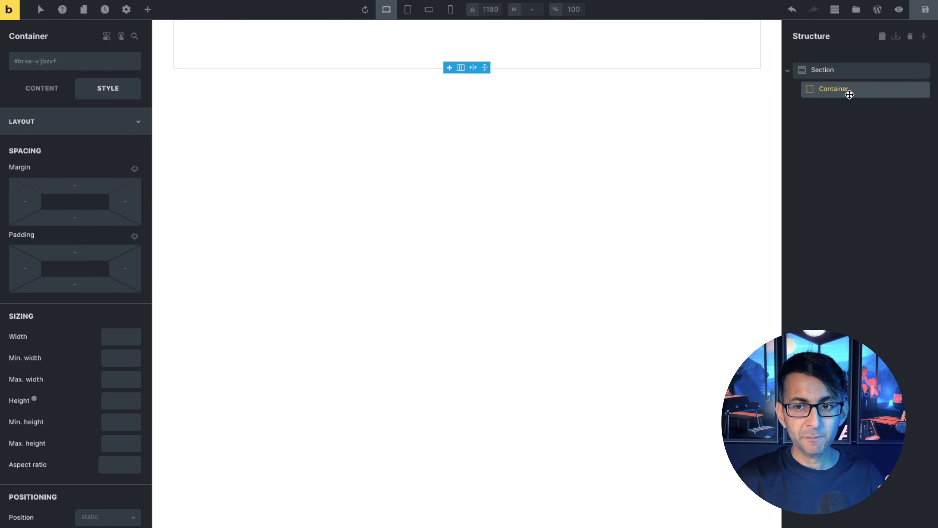
{"action": "left_click", "coordinate": [148, 10]}
{"action": "left_click", "coordinate": [119, 339]}
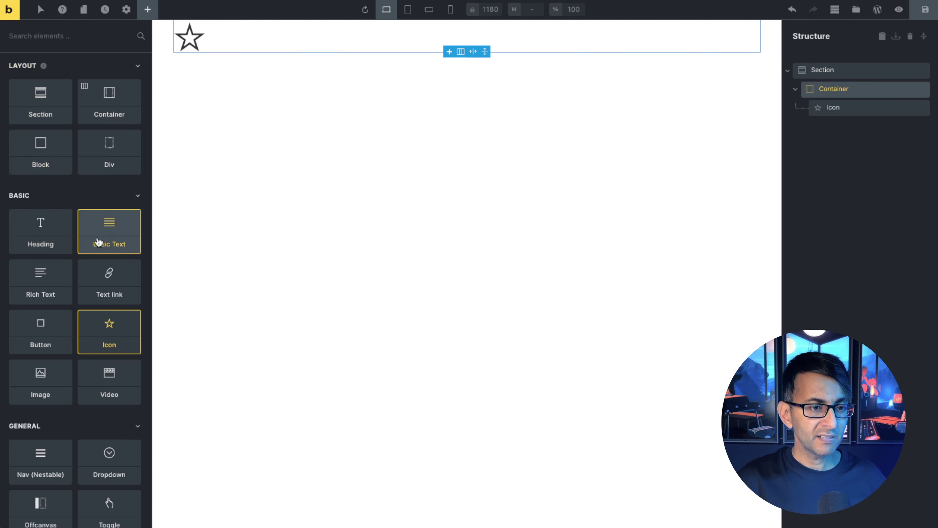
{"action": "left_click", "coordinate": [48, 318]}
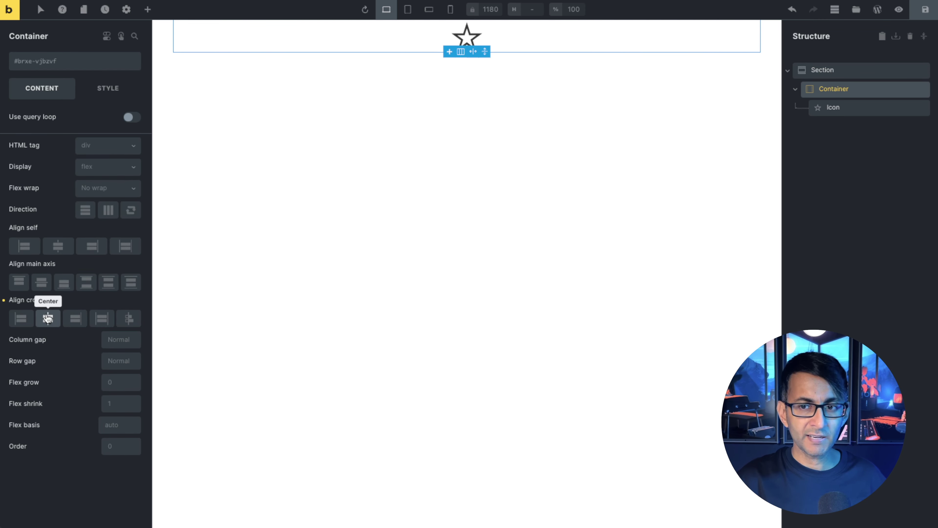
Replace the star icon with the SVG logo file logoipsum-219.svg from the media library
{"action": "left_click", "coordinate": [848, 108]}
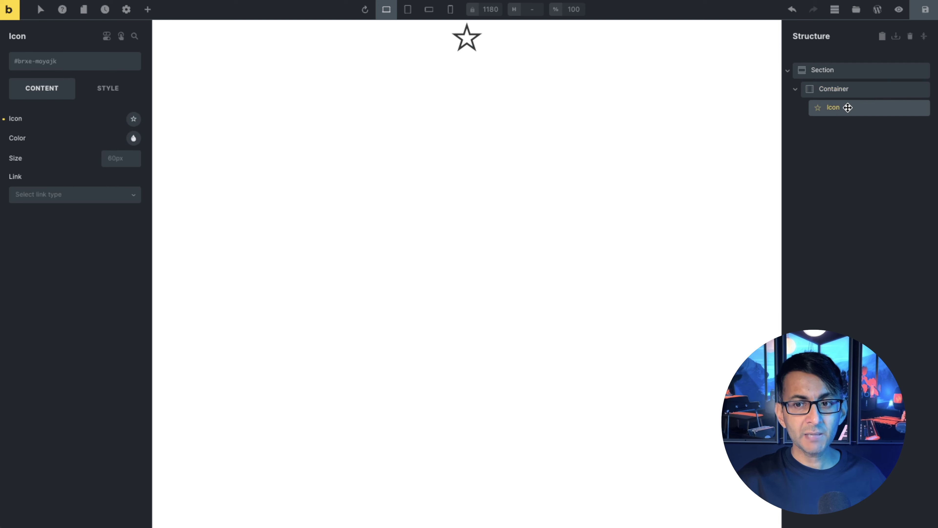
{"action": "left_click", "coordinate": [133, 119]}
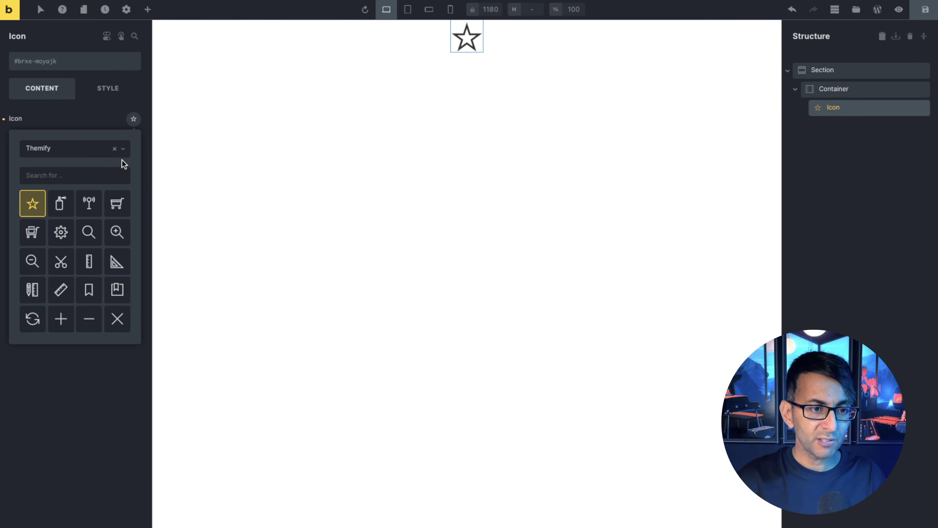
{"action": "left_click", "coordinate": [124, 151]}
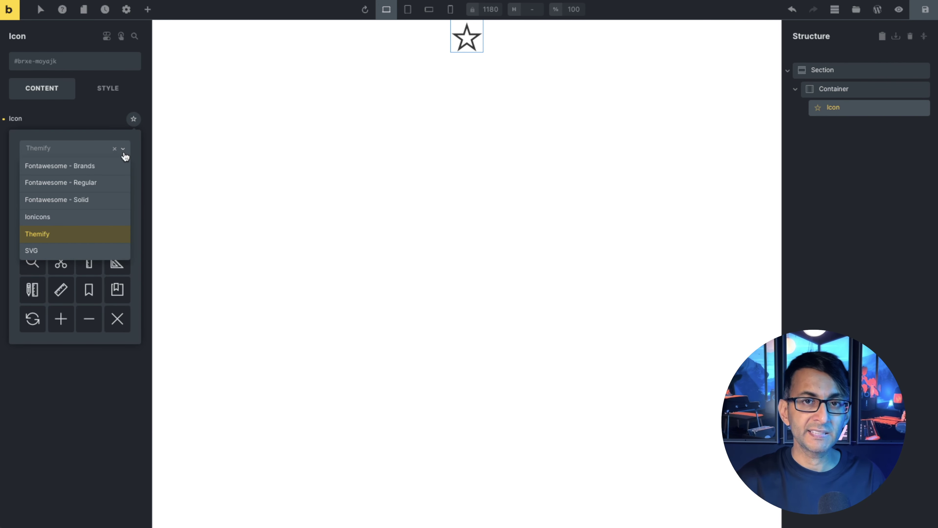
{"action": "left_click", "coordinate": [82, 253]}
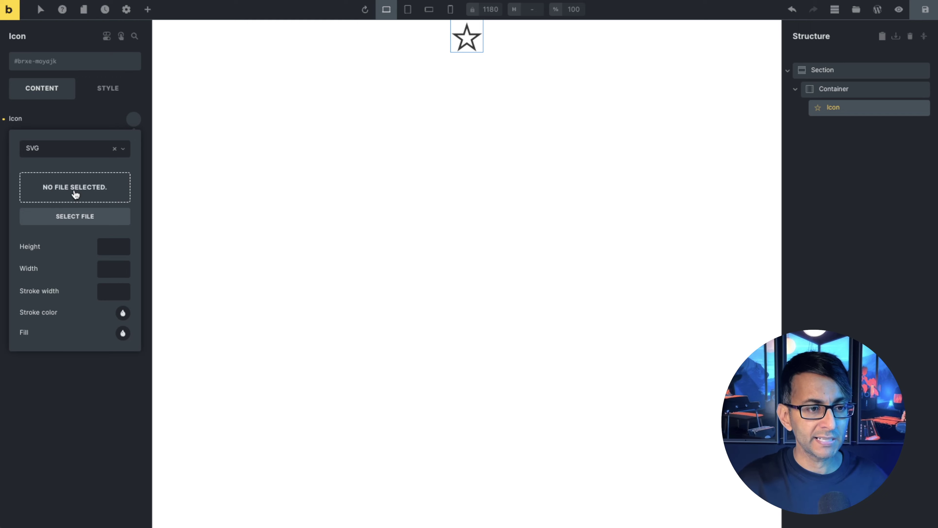
{"action": "left_click", "coordinate": [83, 216]}
{"action": "left_click", "coordinate": [305, 155]}
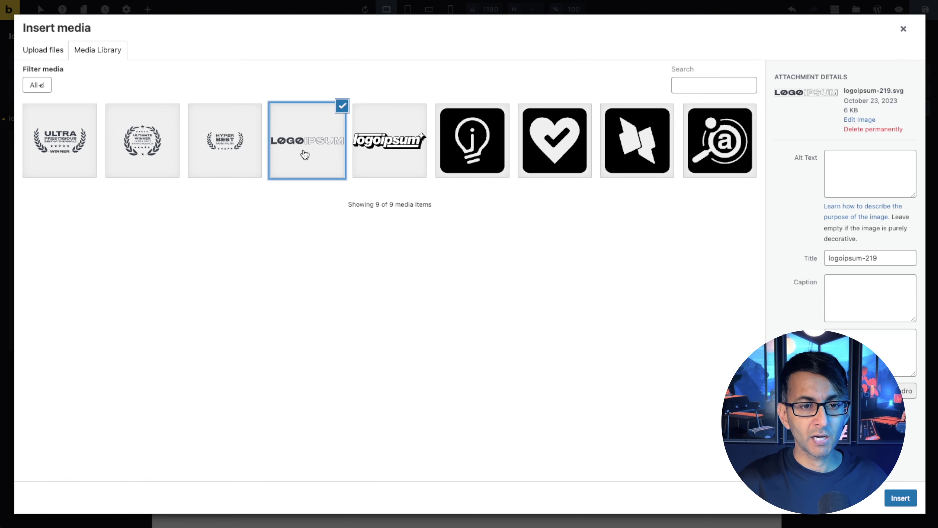
{"action": "left_click", "coordinate": [909, 494]}
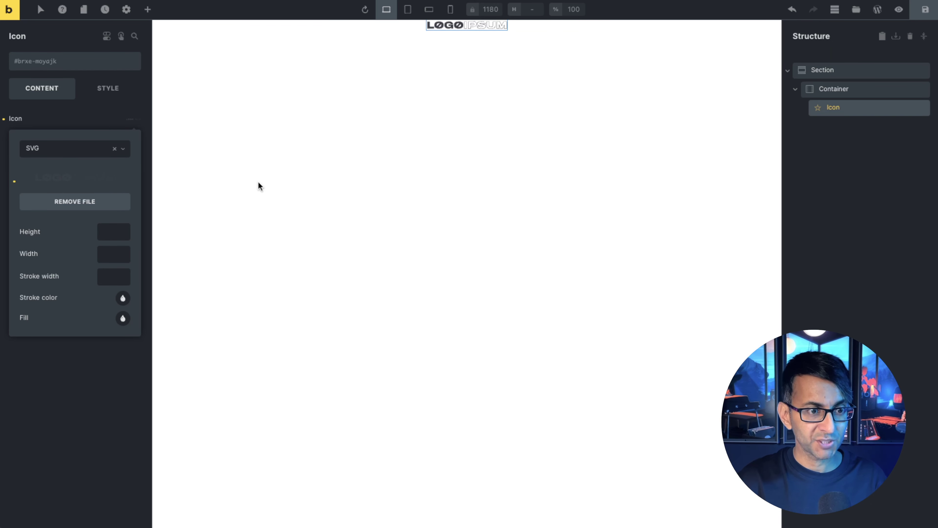
{"action": "left_click", "coordinate": [85, 119]}
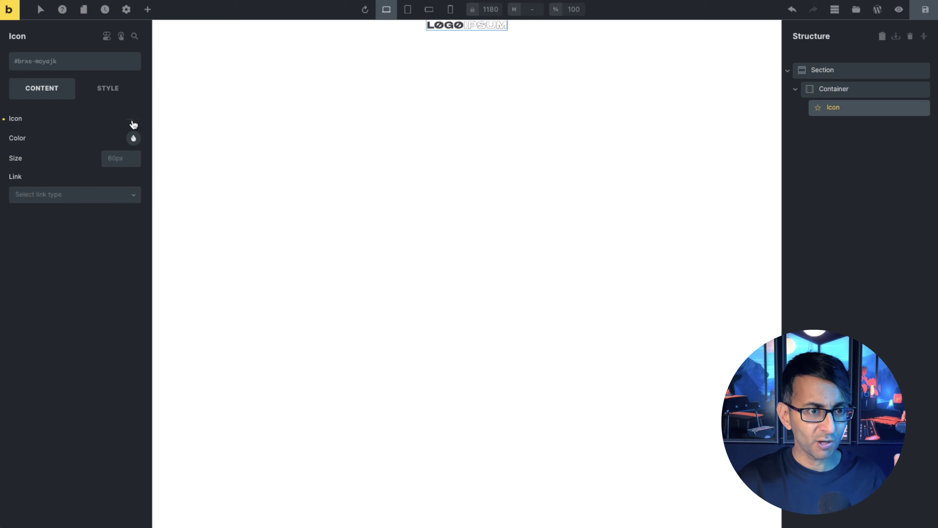
Set the SVG logo's width to 300 and its height to 40
{"action": "left_click", "coordinate": [133, 122]}
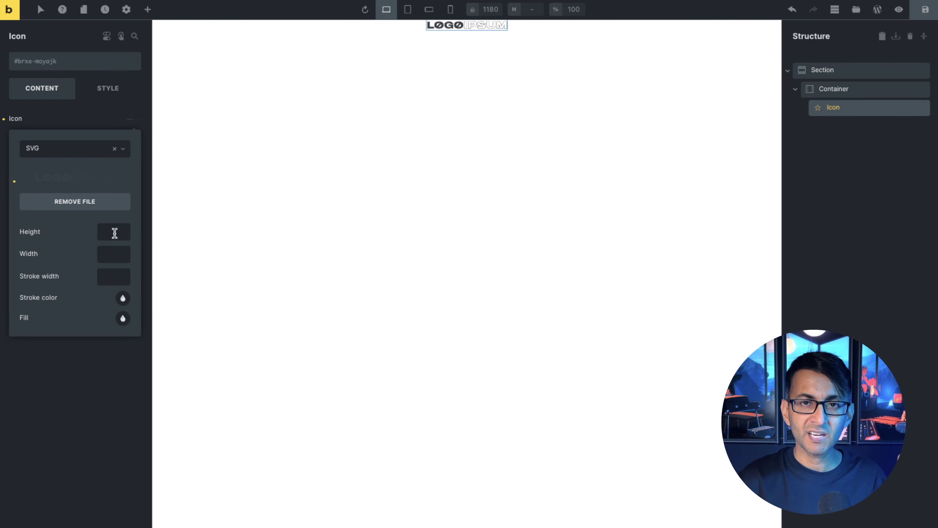
{"action": "left_click", "coordinate": [119, 255]}
{"action": "type", "text": "300"}
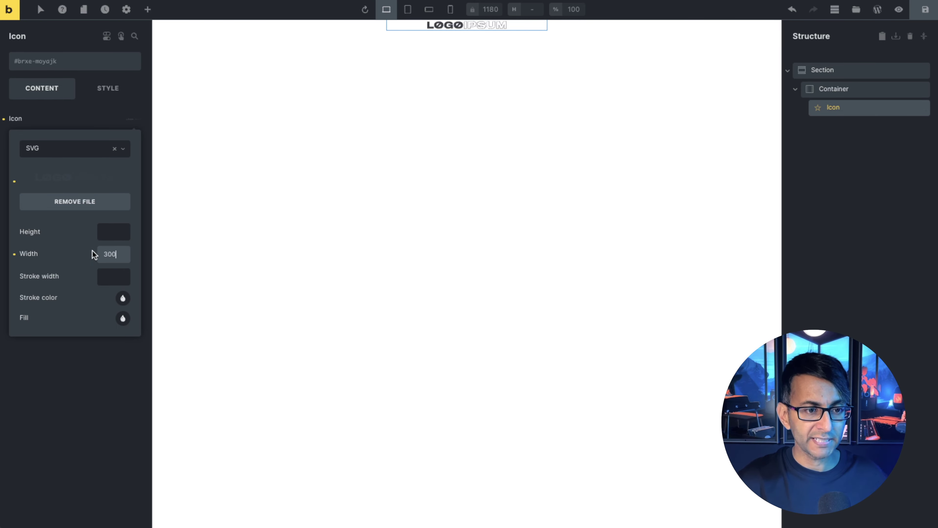
{"action": "left_click", "coordinate": [106, 233]}
{"action": "type", "text": "40"}
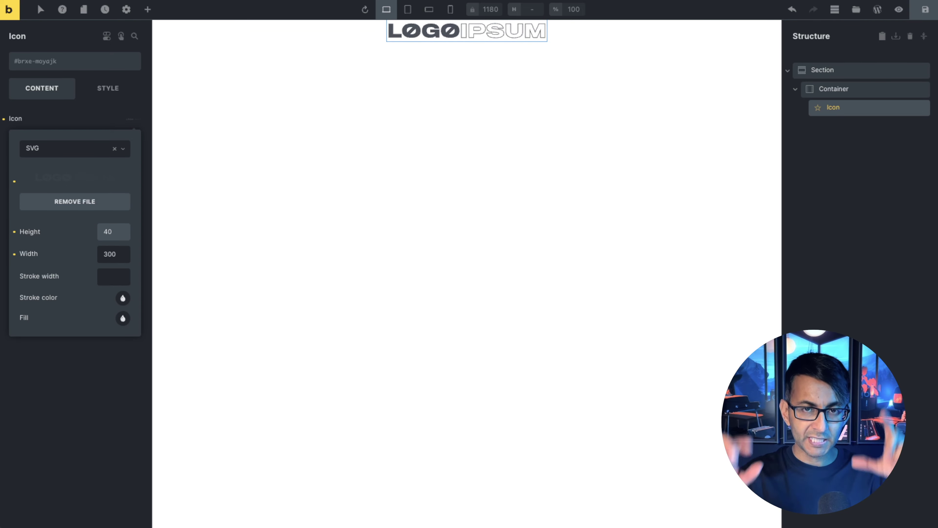
Fill the logo with orange Color #7 (#f69014) and check it at the mobile breakpoint before returning to desktop
{"action": "left_click", "coordinate": [123, 319]}
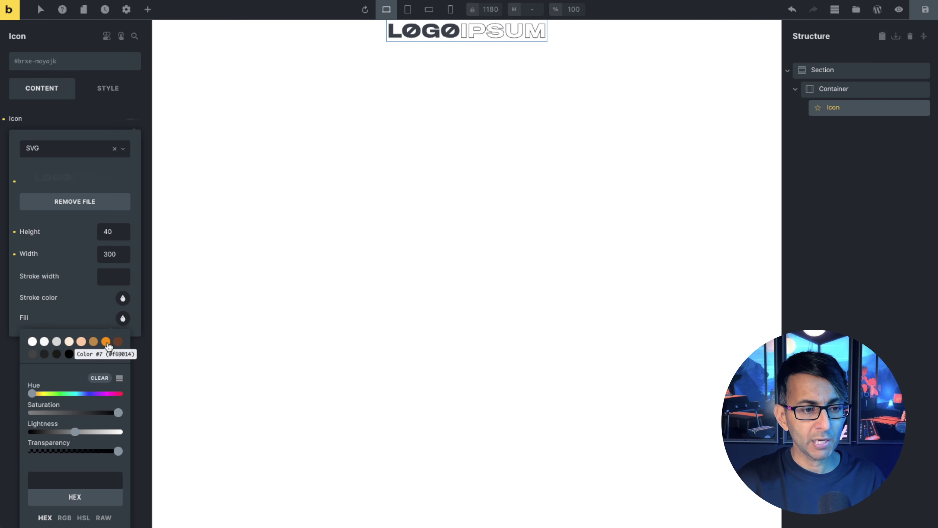
{"action": "left_click", "coordinate": [107, 343]}
{"action": "left_click", "coordinate": [198, 347]}
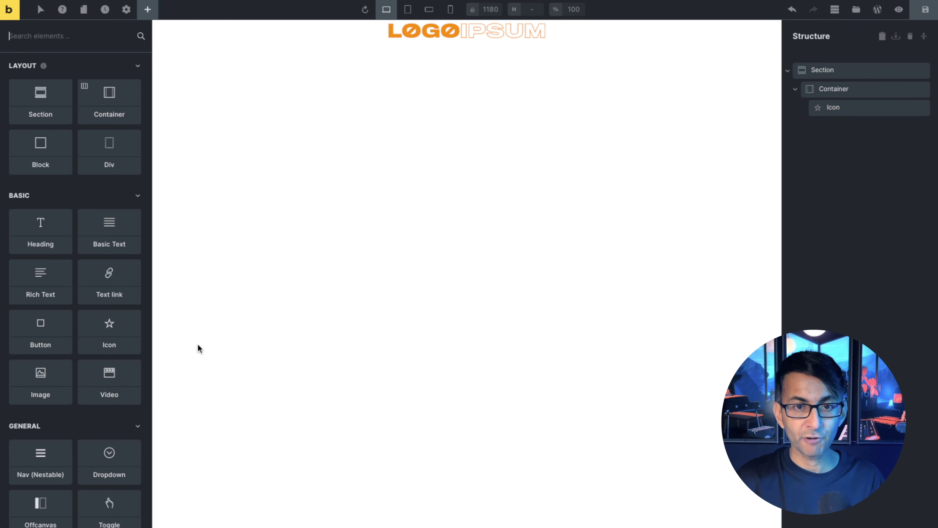
{"action": "left_click", "coordinate": [451, 10]}
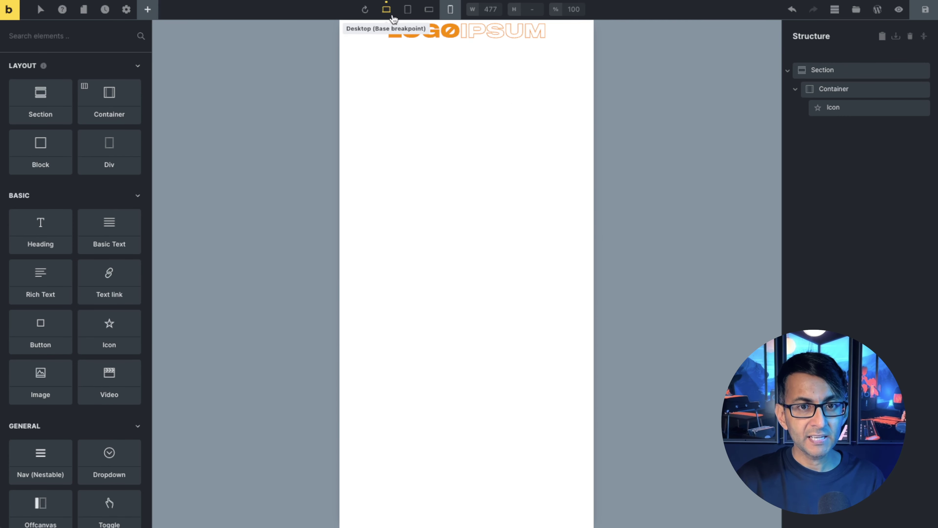
{"action": "left_click", "coordinate": [387, 10]}
Set the logo section's minimum height to 60
{"action": "left_click", "coordinate": [869, 70]}
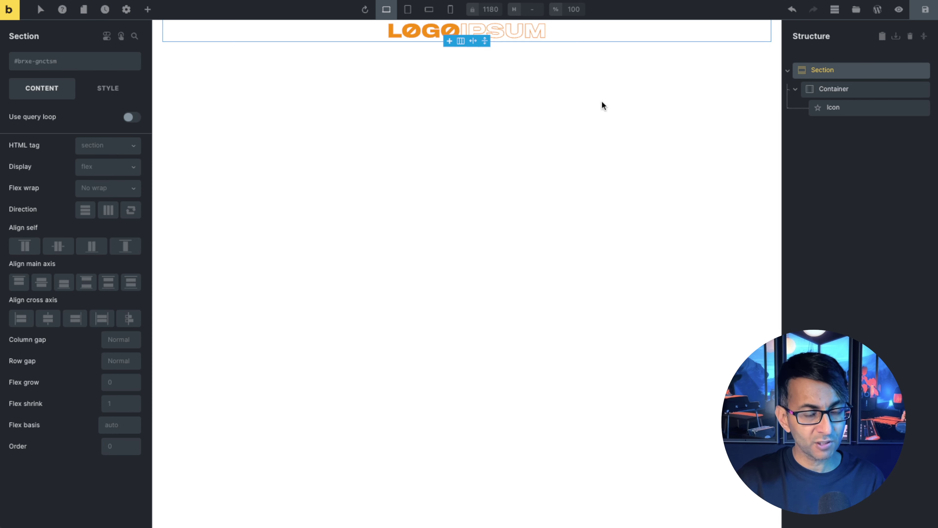
{"action": "left_click", "coordinate": [108, 89]}
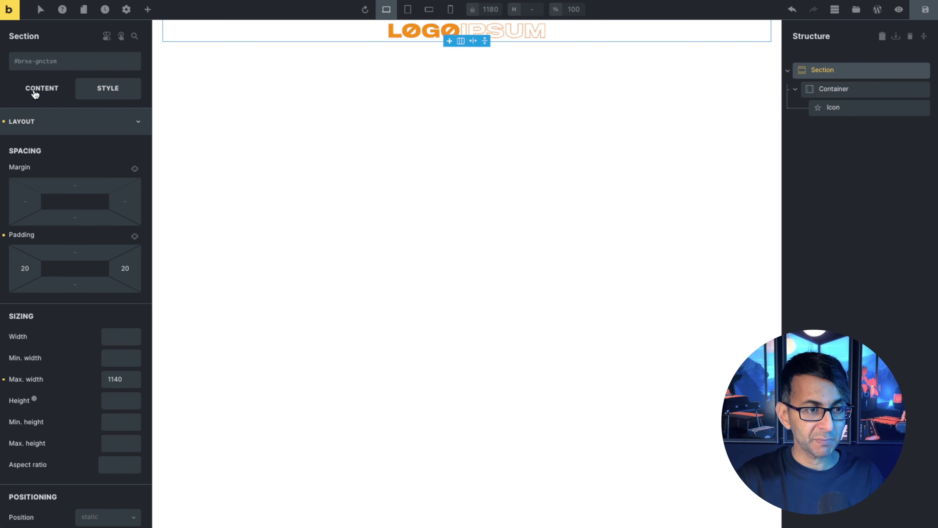
{"action": "left_click", "coordinate": [120, 421]}
{"action": "type", "text": "60"}
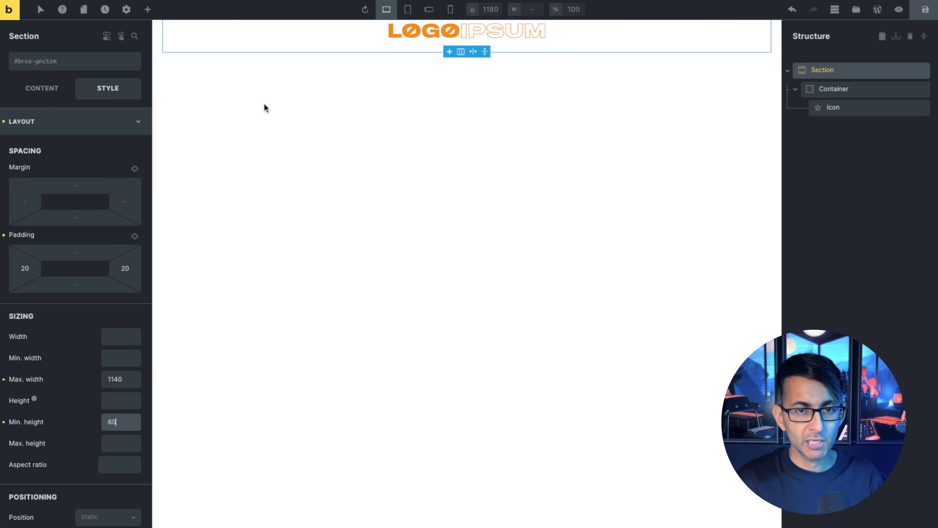
Center the logo section's content along the main axis and add an empty section below it
{"action": "left_click", "coordinate": [875, 71]}
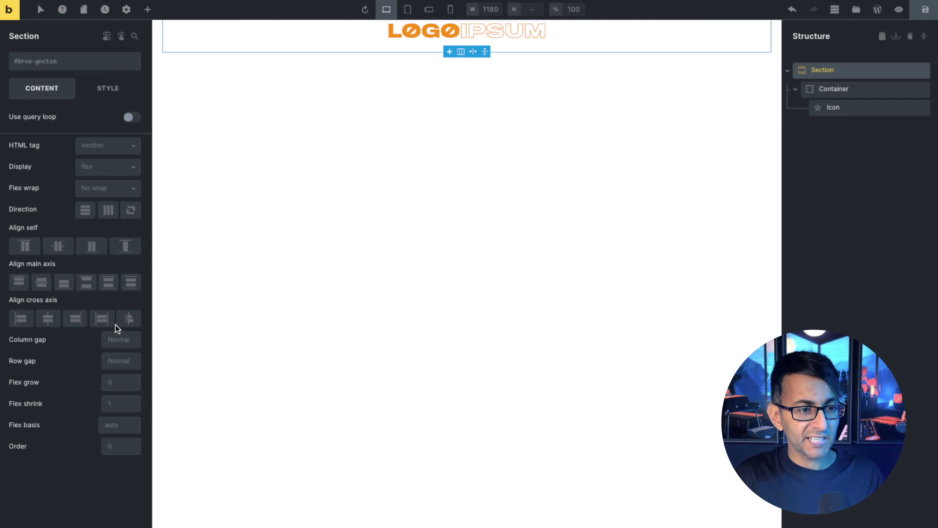
{"action": "left_click", "coordinate": [41, 281]}
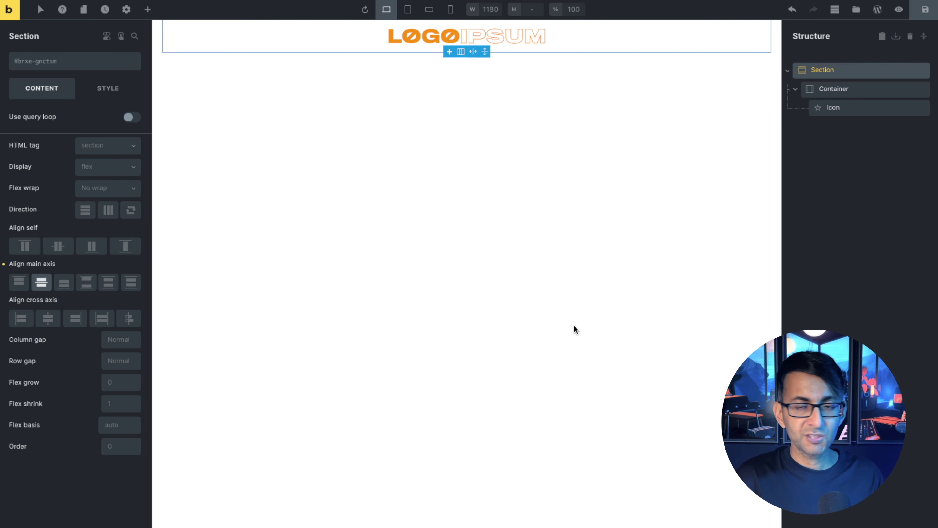
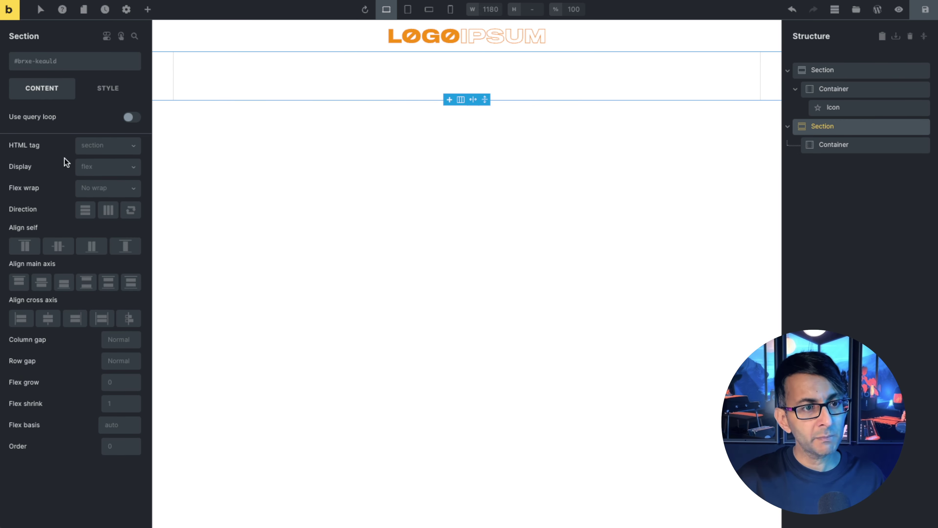
Set the new section's ID to section_1140 and create a CSS class with the same name on it
{"action": "left_click", "coordinate": [104, 90]}
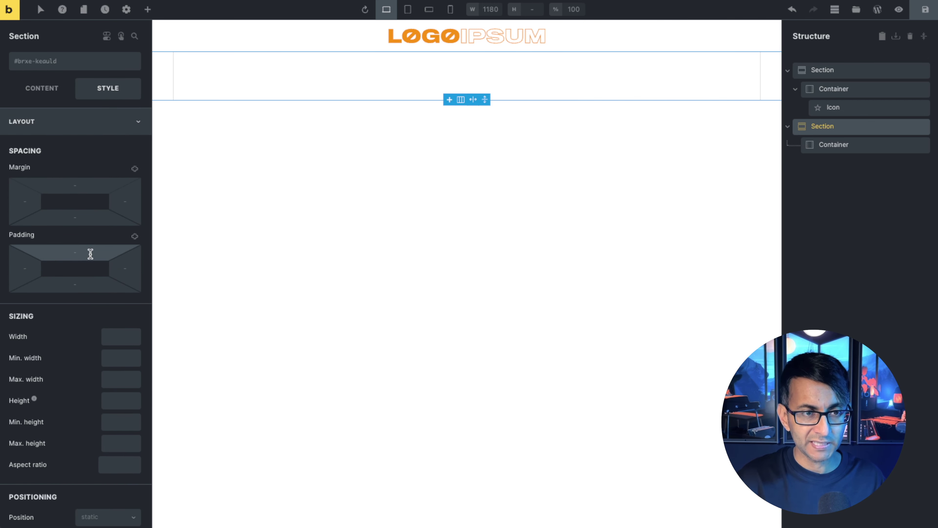
{"action": "left_click", "coordinate": [831, 126]}
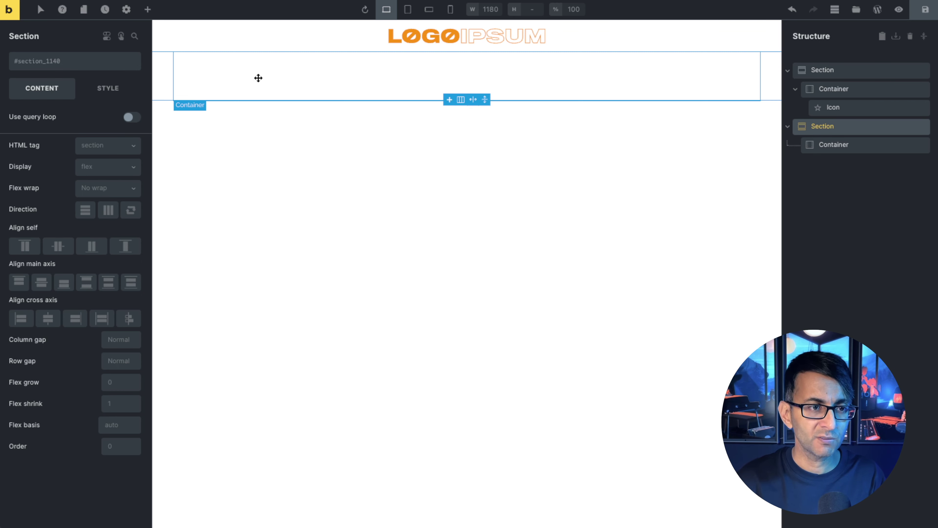
{"action": "left_click", "coordinate": [66, 68]}
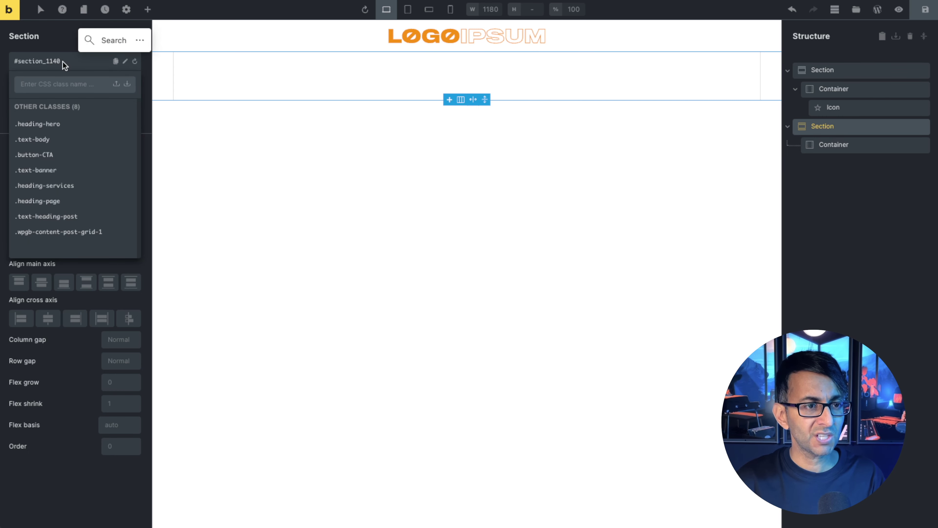
{"action": "left_click", "coordinate": [59, 62]}
{"action": "left_click", "coordinate": [58, 63]}
{"action": "type", "text": "1140"}
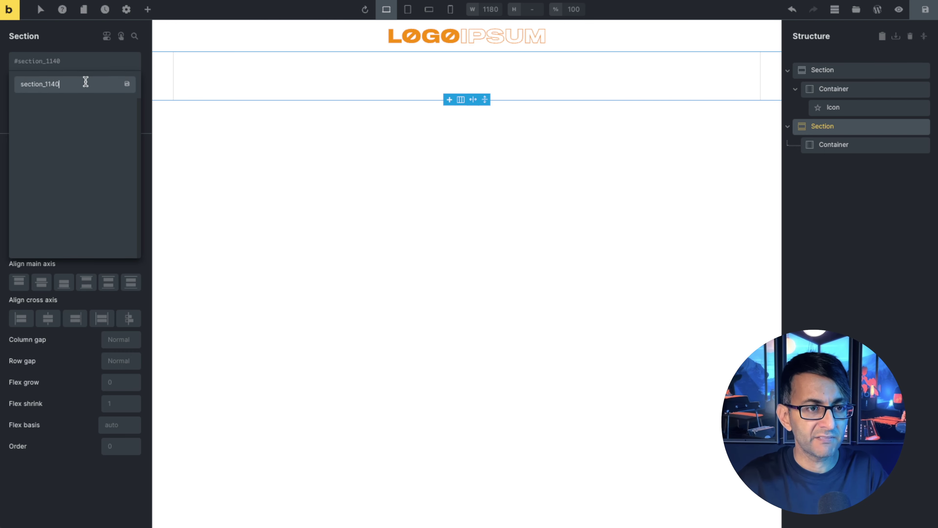
{"action": "left_click", "coordinate": [127, 84]}
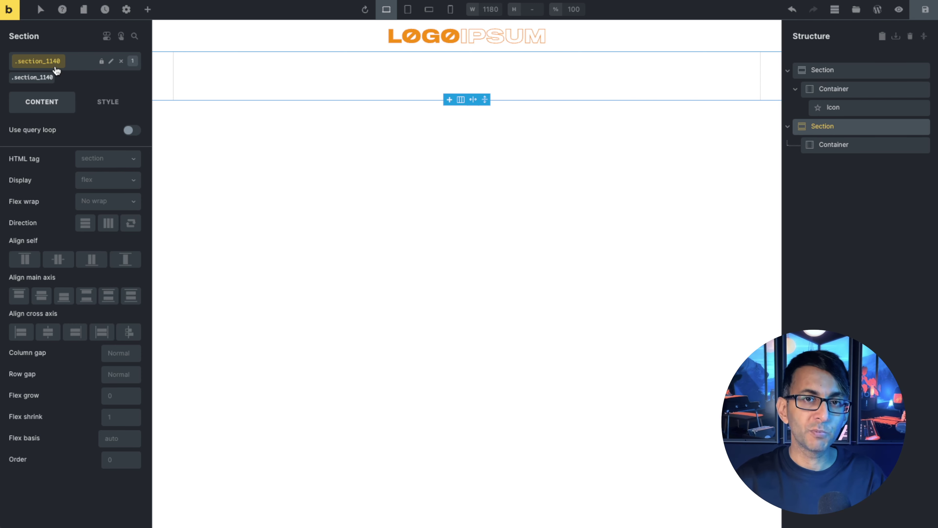
Give the section_1140 class a maximum width of 1140 and left and right padding of 20
{"action": "left_click", "coordinate": [122, 61]}
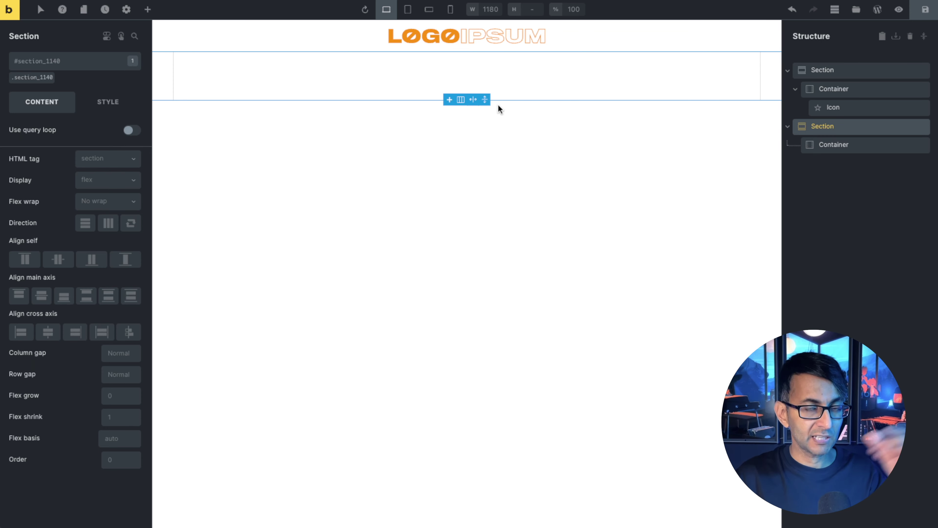
{"action": "left_click", "coordinate": [37, 79]}
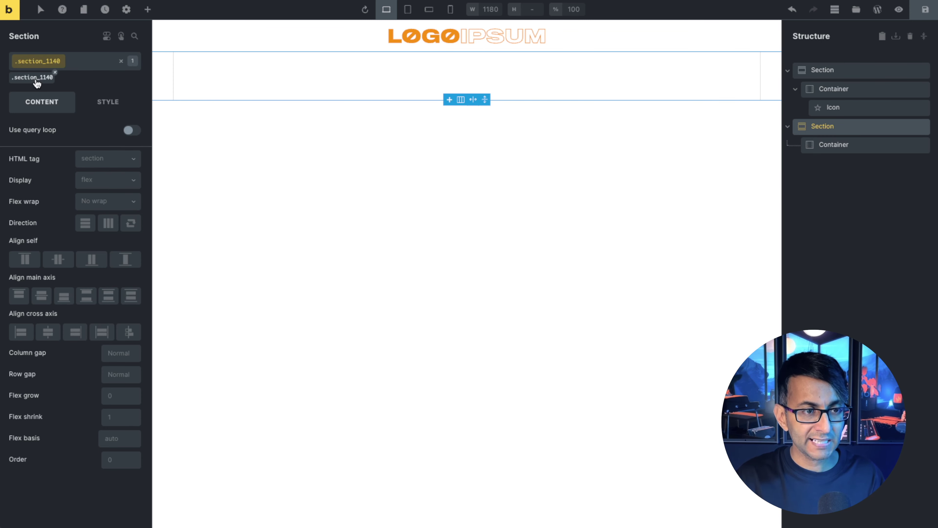
{"action": "left_click", "coordinate": [123, 111]}
{"action": "left_click", "coordinate": [119, 394]}
{"action": "type", "text": "1140"}
{"action": "left_click", "coordinate": [24, 279]}
{"action": "type", "text": "20"}
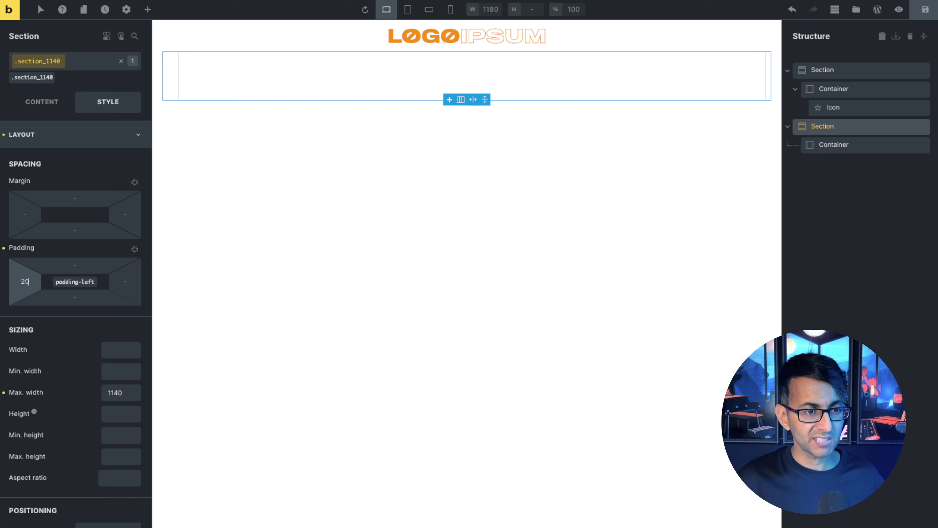
{"action": "left_click", "coordinate": [128, 280]}
{"action": "type", "text": "20"}
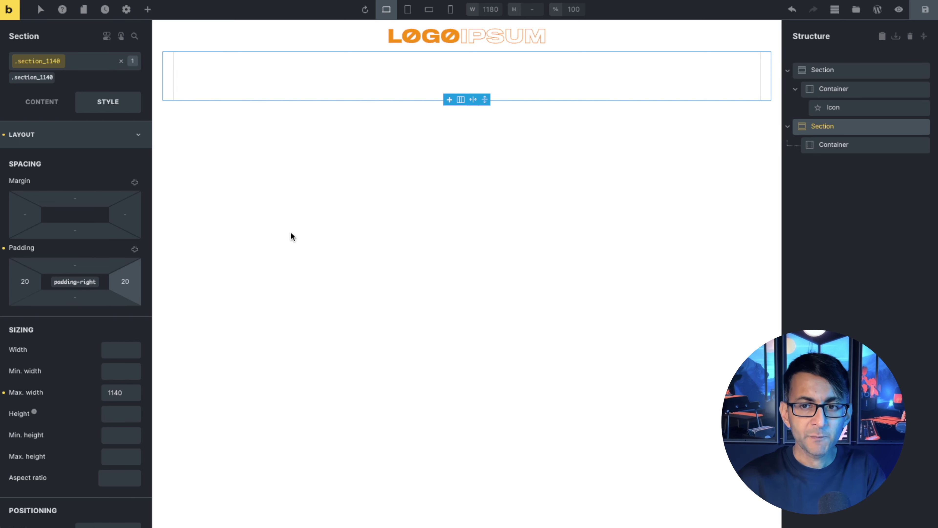
Clear the logo section's own left and right padding and its maximum width
{"action": "left_click", "coordinate": [850, 74]}
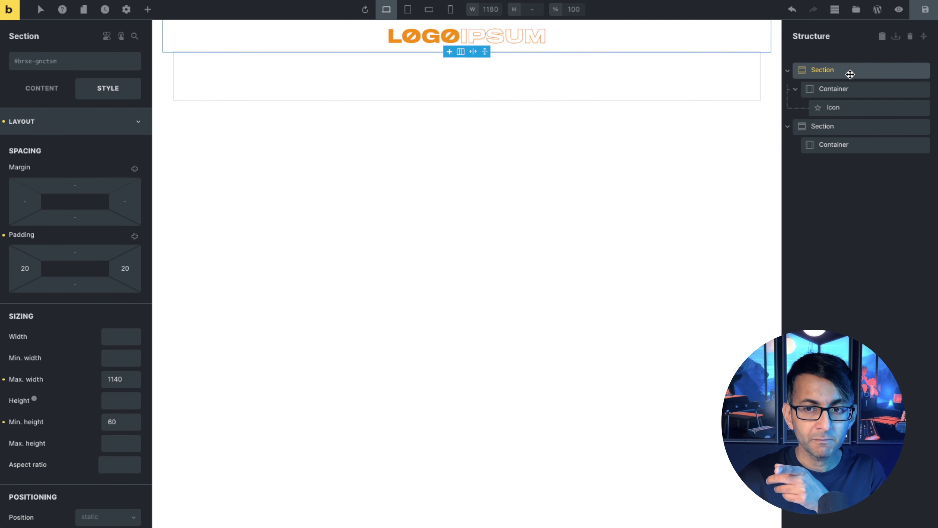
{"action": "double_click", "coordinate": [25, 268]}
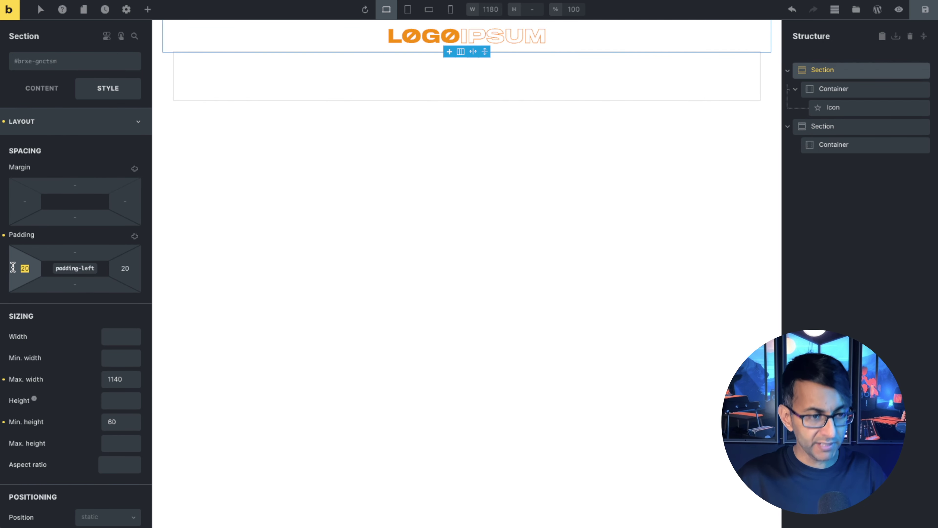
{"action": "key", "text": "BackSpace"}
{"action": "double_click", "coordinate": [125, 268]}
{"action": "key", "text": "BackSpace"}
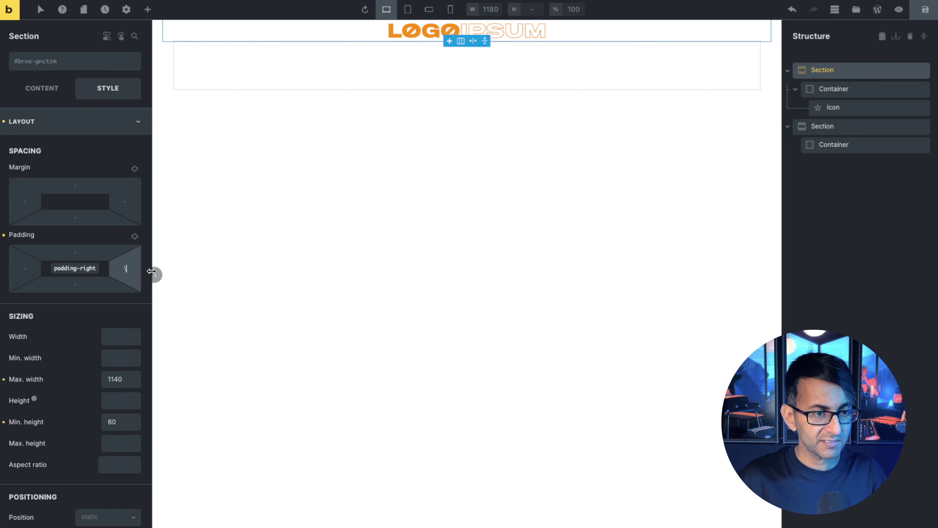
{"action": "double_click", "coordinate": [118, 379]}
{"action": "key", "text": "BackSpace"}
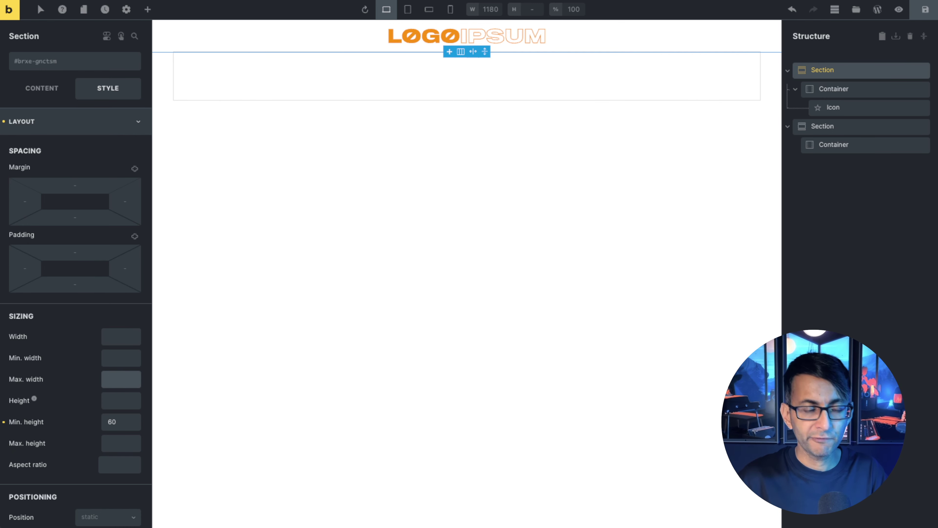
Apply the section_1140 class to the logo section and check it at the mobile breakpoint
{"action": "left_click", "coordinate": [45, 64]}
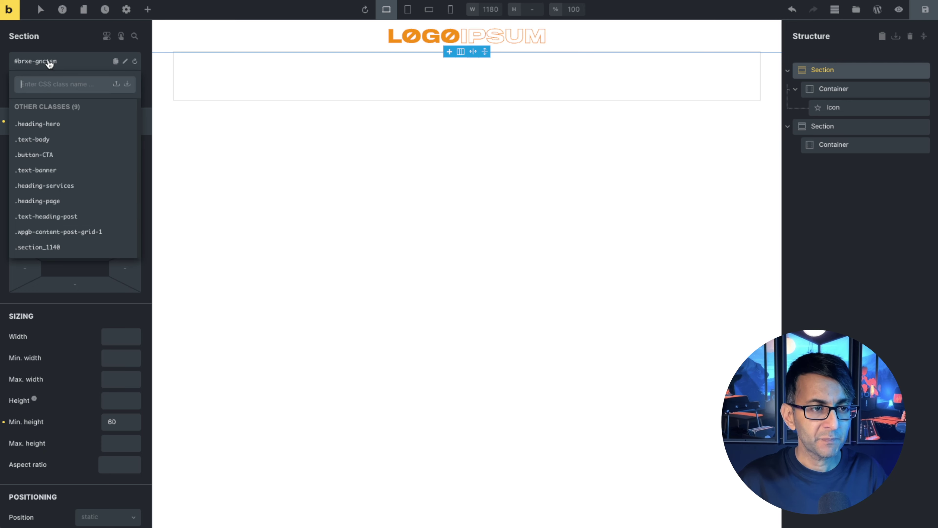
{"action": "left_click", "coordinate": [55, 247]}
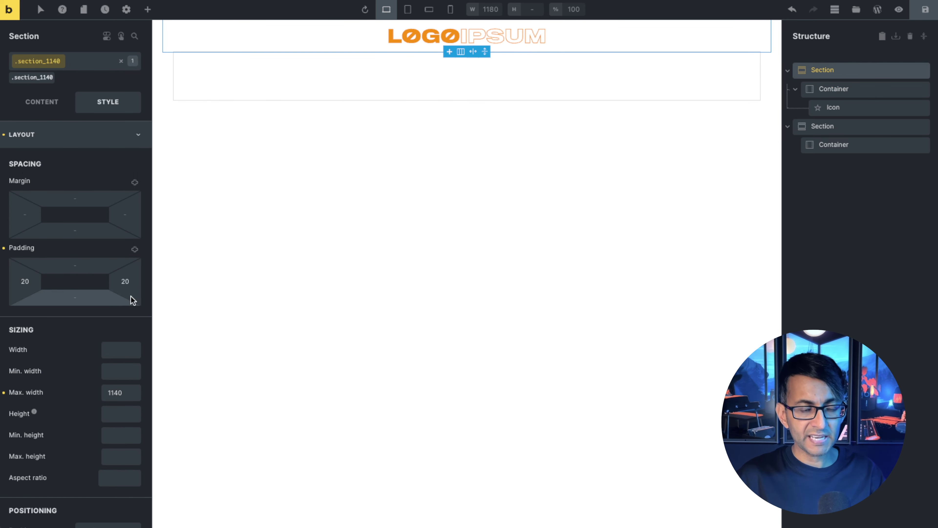
{"action": "left_click", "coordinate": [450, 9]}
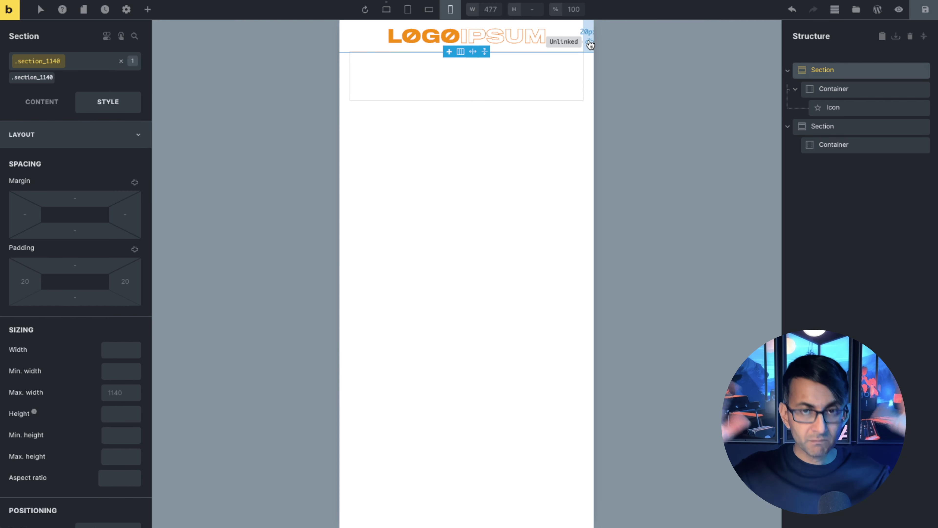
Duplicate the second section's container twice and lay out the three containers in a horizontal row
{"action": "left_click", "coordinate": [852, 129]}
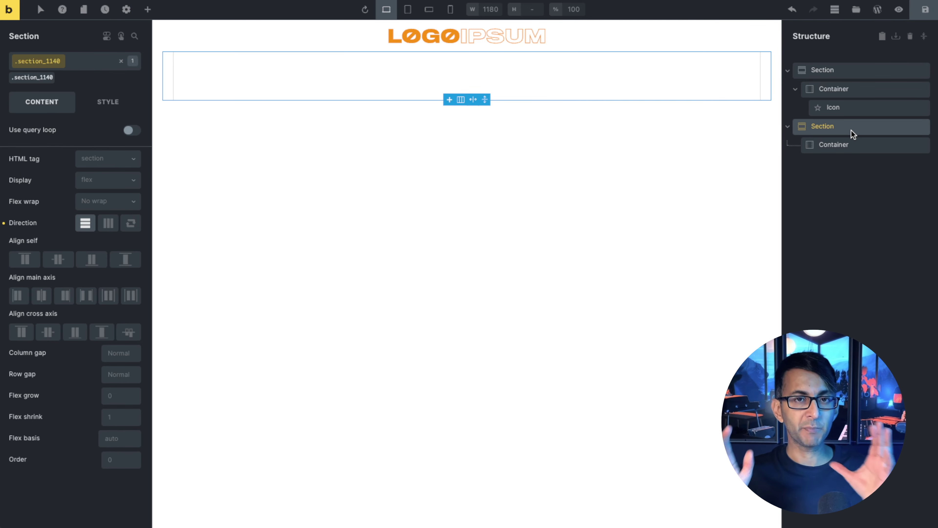
{"action": "right_click", "coordinate": [840, 143]}
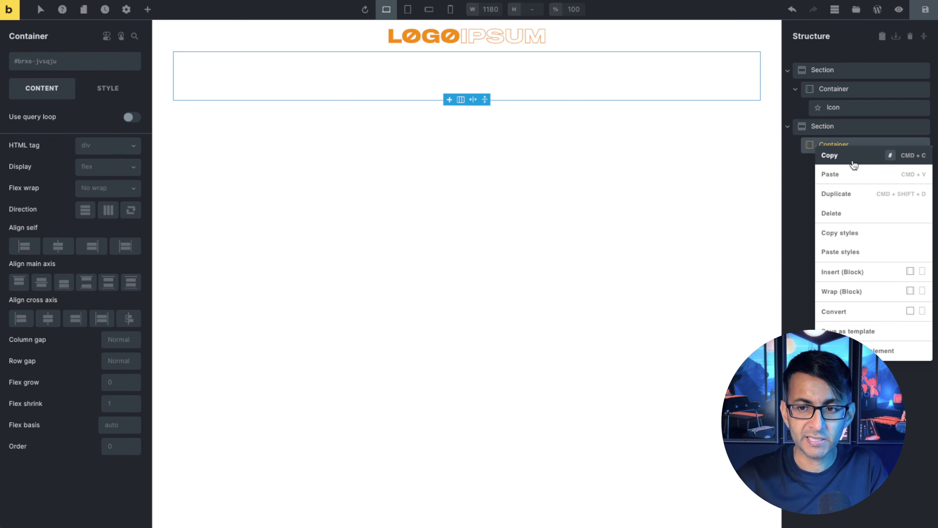
{"action": "left_click", "coordinate": [854, 193]}
{"action": "right_click", "coordinate": [828, 163]}
{"action": "left_click", "coordinate": [837, 216]}
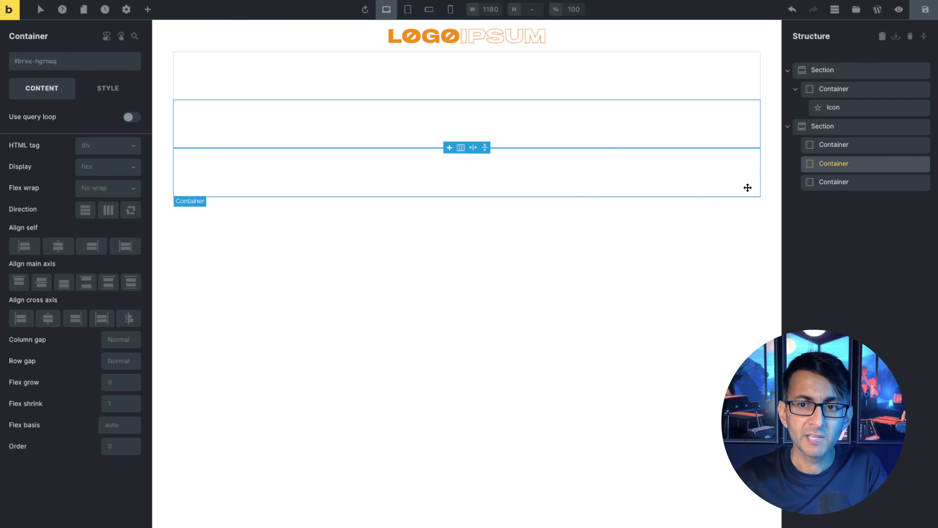
{"action": "left_click", "coordinate": [855, 129]}
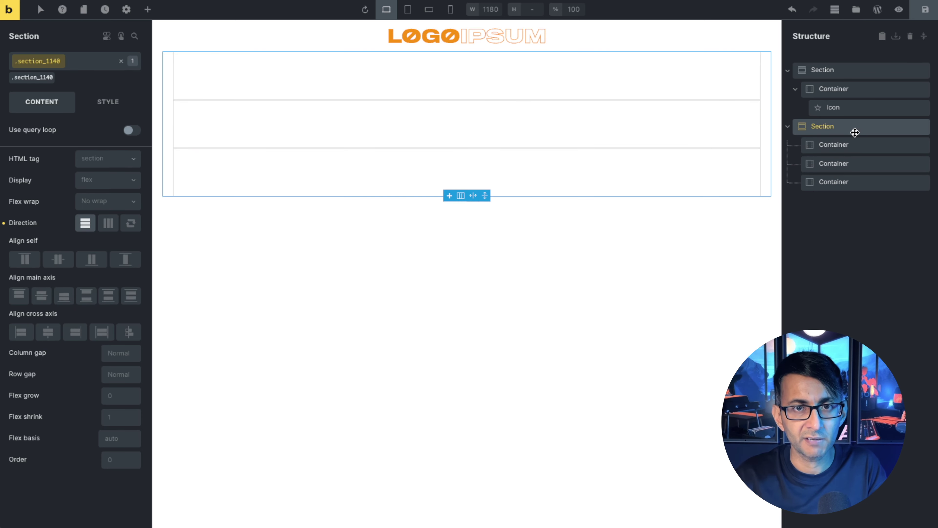
{"action": "left_click", "coordinate": [108, 224]}
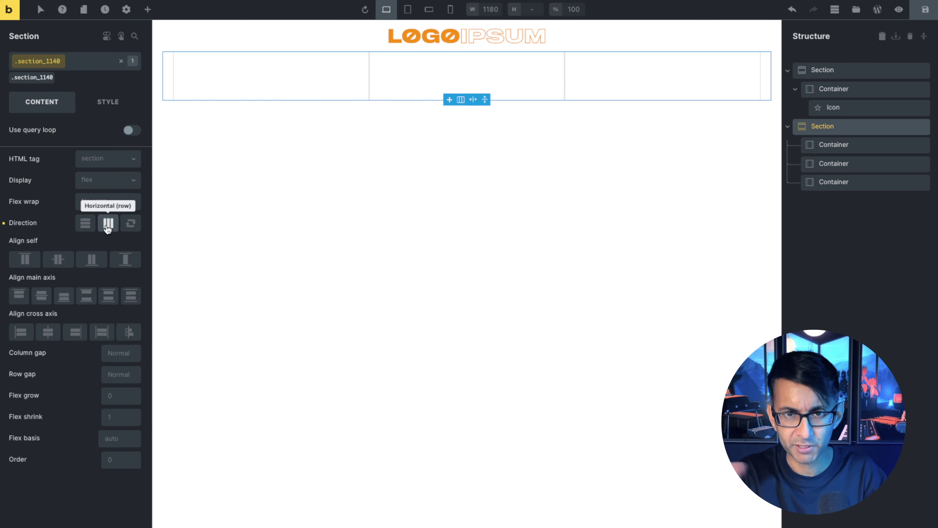
Set the maximum width of the second section's first container to 540
{"action": "left_click", "coordinate": [865, 147]}
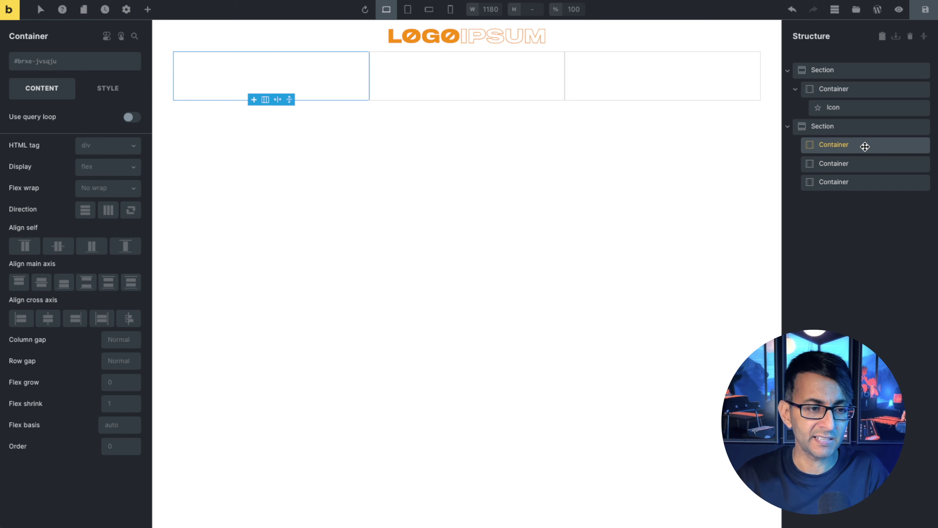
{"action": "left_click", "coordinate": [108, 88]}
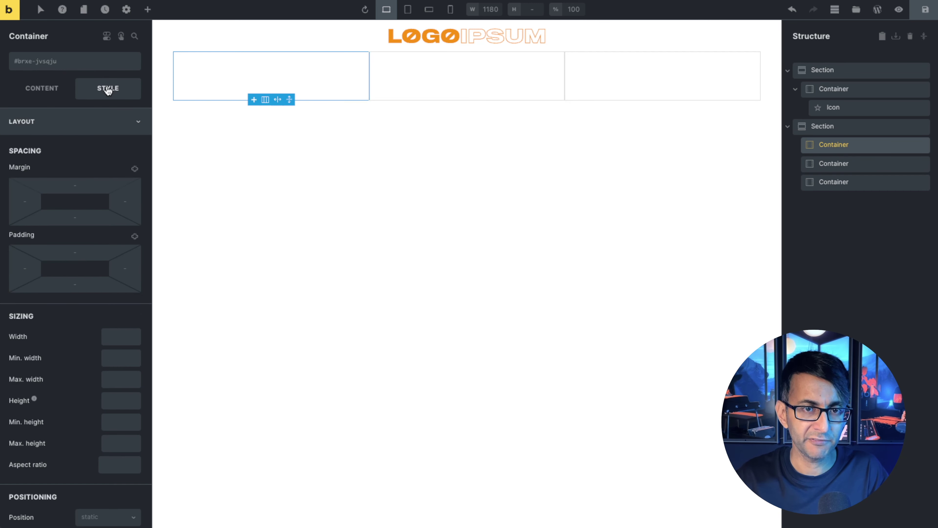
{"action": "left_click", "coordinate": [117, 379]}
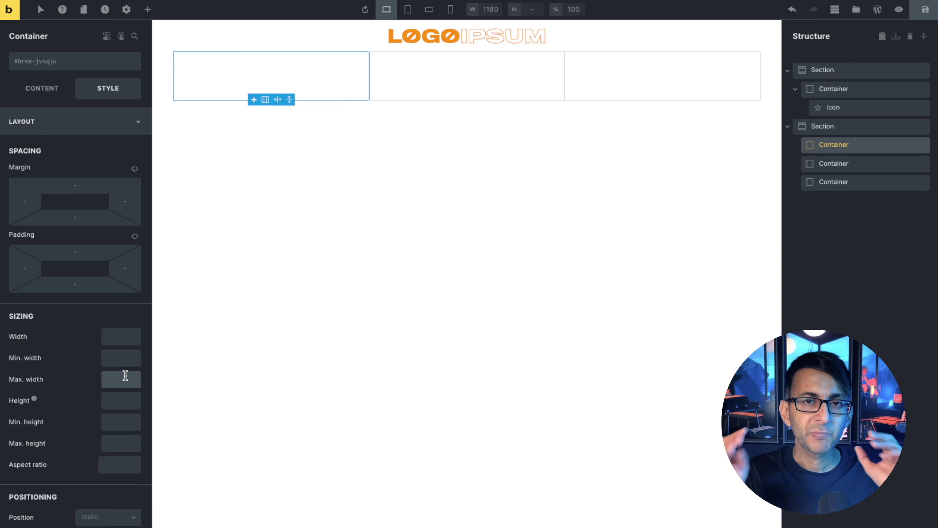
{"action": "left_click", "coordinate": [125, 375]}
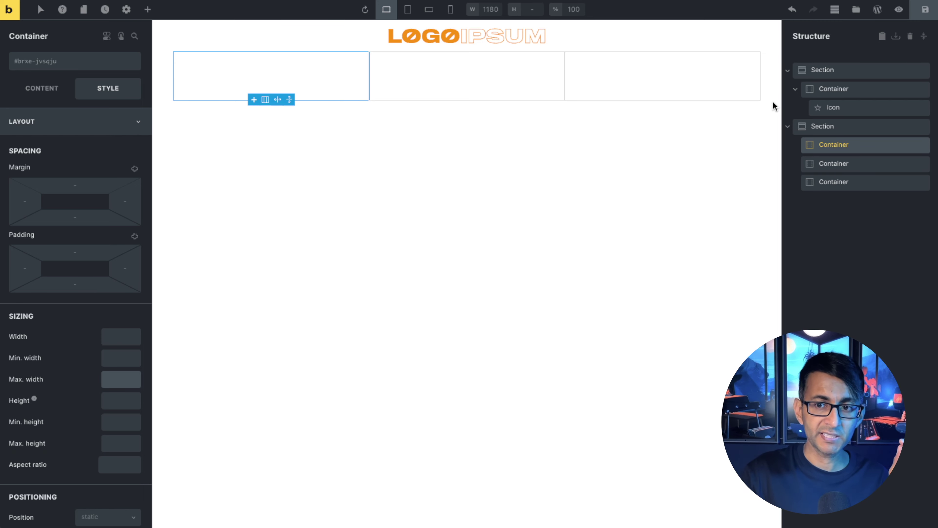
{"action": "left_click", "coordinate": [846, 124]}
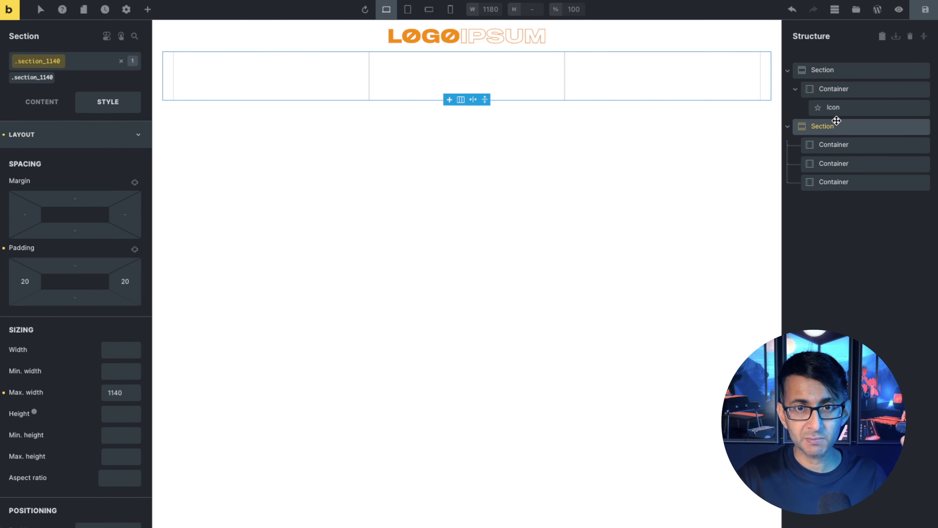
{"action": "left_click", "coordinate": [44, 102]}
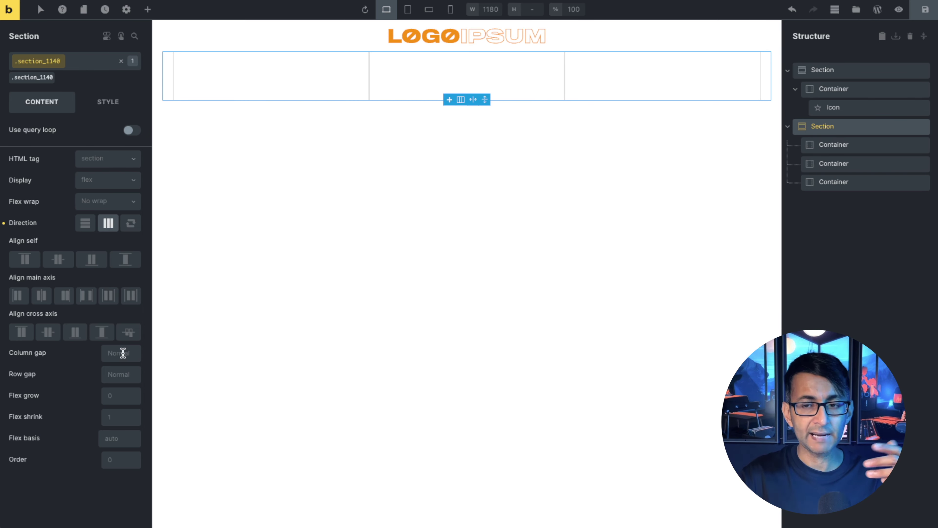
{"action": "left_click", "coordinate": [846, 145]}
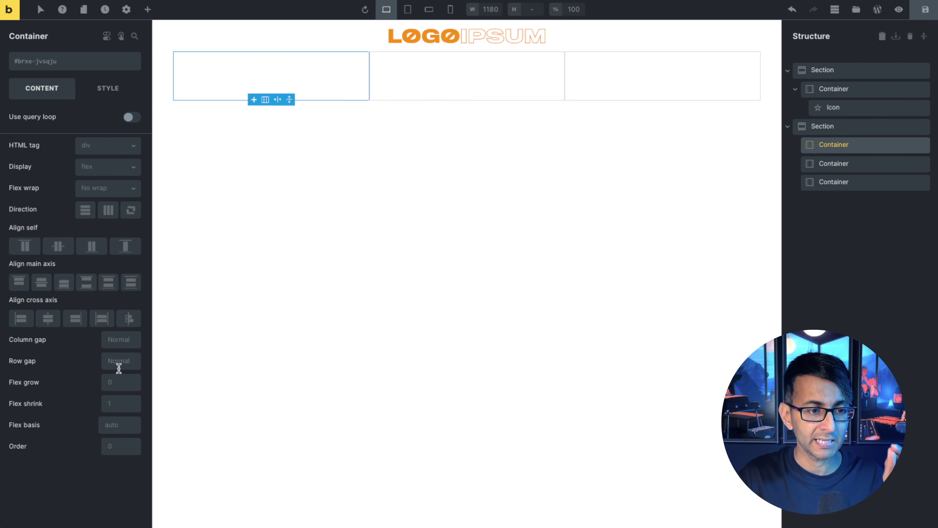
{"action": "left_click", "coordinate": [108, 88]}
{"action": "left_click", "coordinate": [124, 385]}
{"action": "type", "text": "540"}
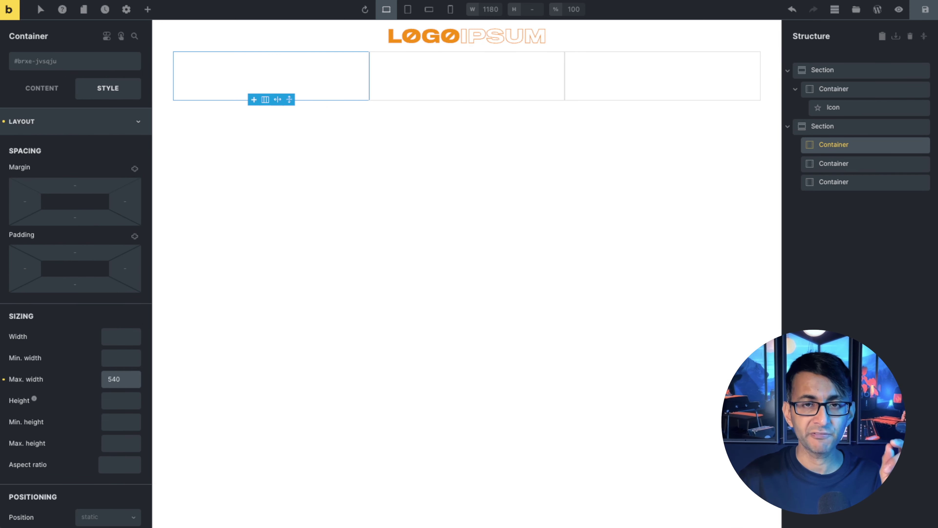
Set the maximum width of the second section's middle container to 260
{"action": "left_click", "coordinate": [844, 165]}
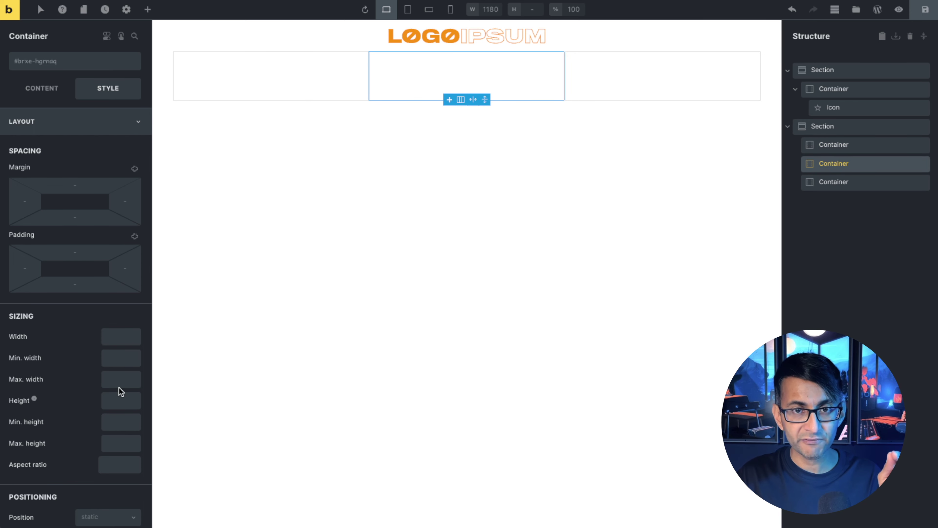
{"action": "left_click", "coordinate": [117, 379]}
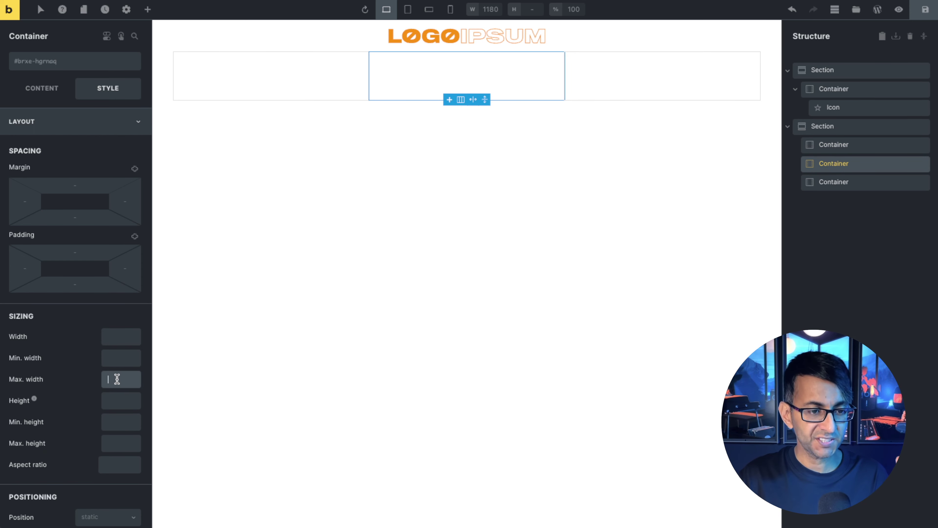
{"action": "type", "text": "260"}
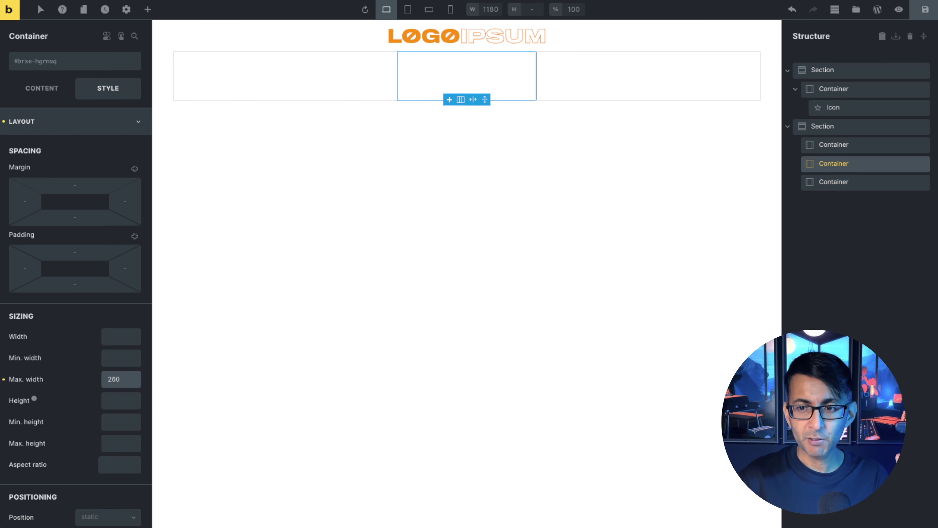
Copy the middle container's styles and paste them onto the second section's third container
{"action": "right_click", "coordinate": [859, 163]}
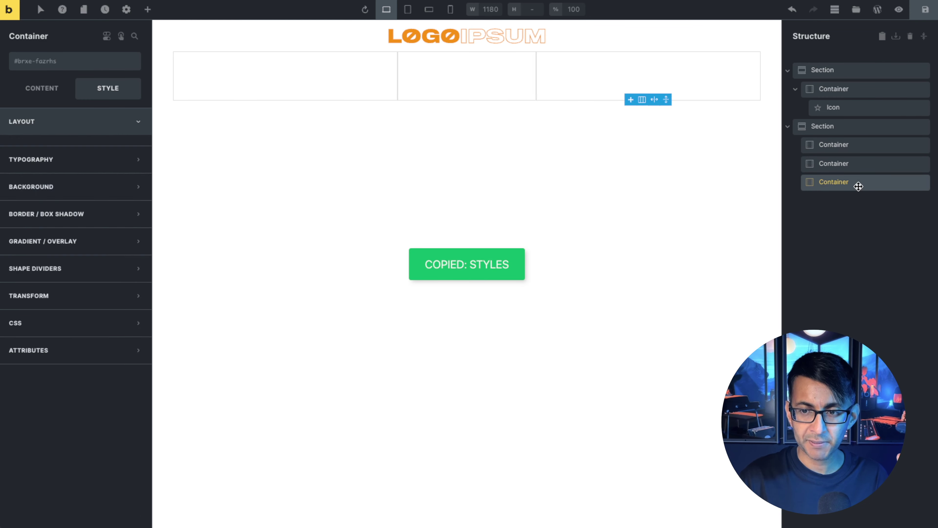
{"action": "right_click", "coordinate": [857, 183]}
{"action": "left_click", "coordinate": [861, 295]}
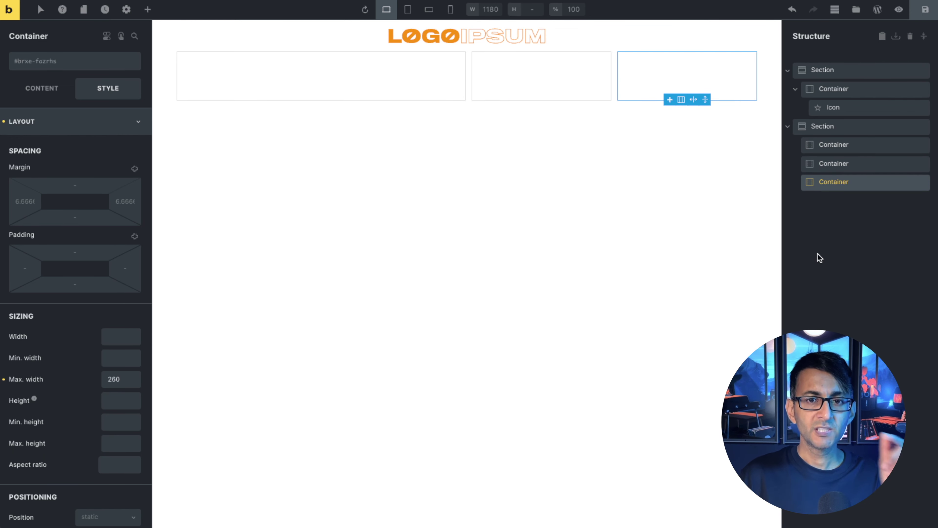
{"action": "left_click_drag", "start_coordinate": [318, 86], "coordinate": [591, 80]}
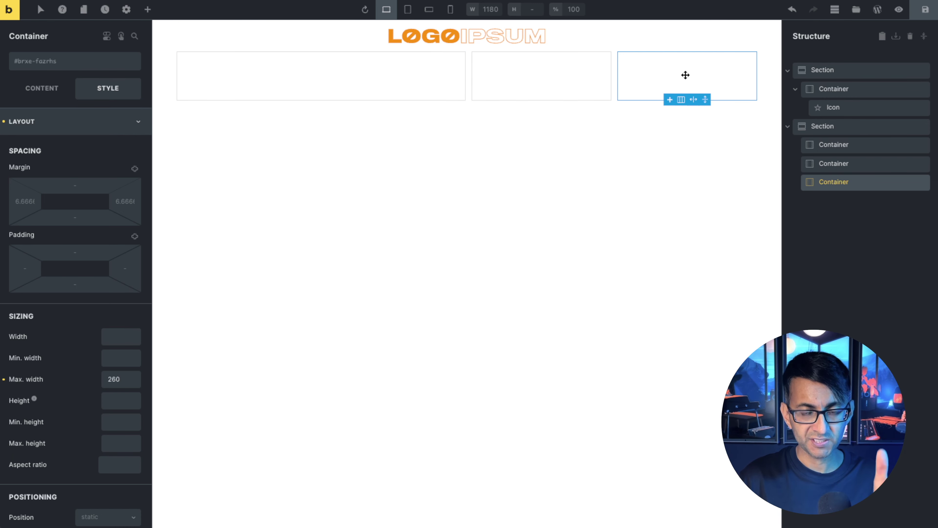
Set the second section's column gap to 20 in the section_1140 class
{"action": "left_click", "coordinate": [845, 129]}
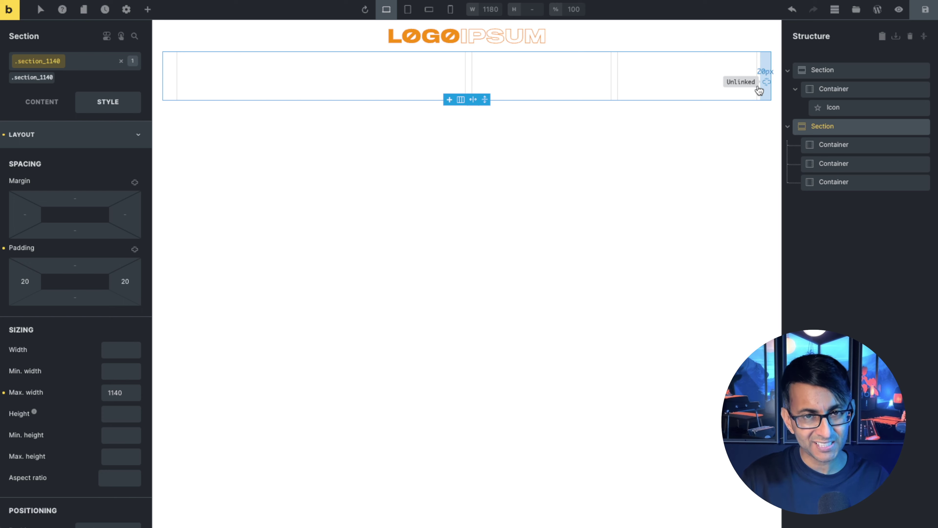
{"action": "left_click", "coordinate": [759, 90]}
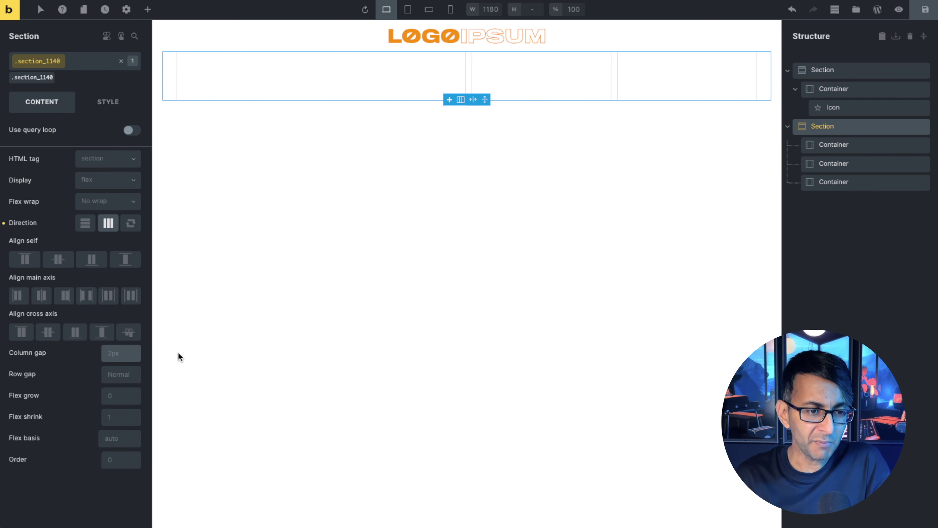
{"action": "type", "text": "20"}
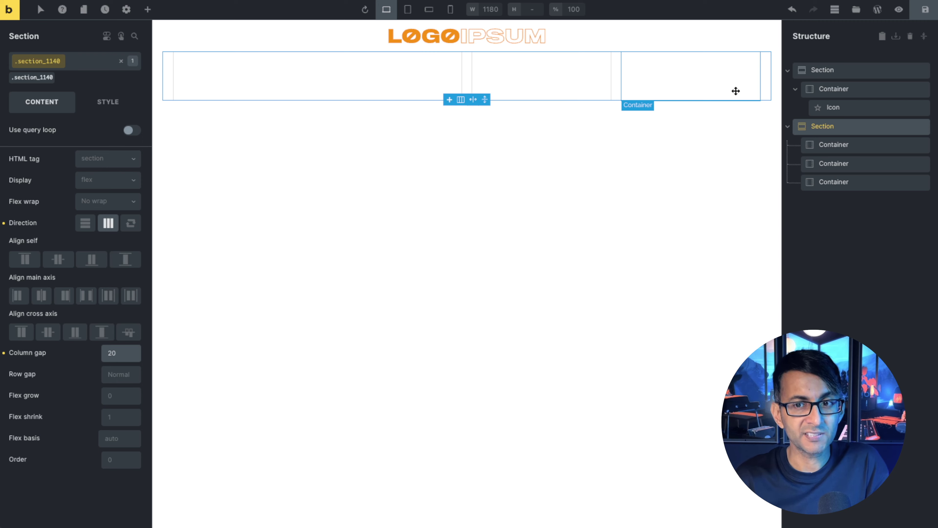
Set the minimum height of the second section's first container to 540
{"action": "left_click", "coordinate": [848, 148]}
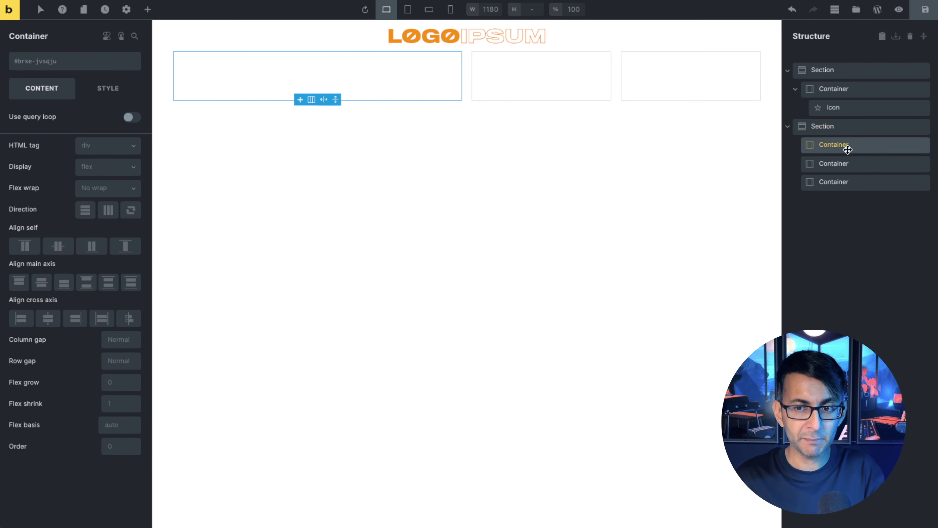
{"action": "left_click", "coordinate": [114, 89]}
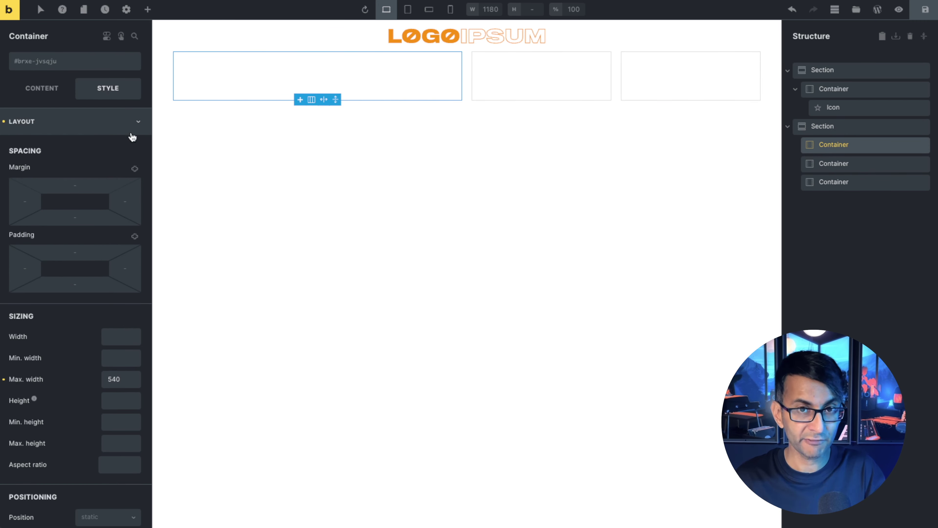
{"action": "scroll", "coordinate": [126, 391], "scroll_direction": "down", "scroll_amount": 6}
{"action": "scroll", "coordinate": [118, 285], "scroll_direction": "up", "scroll_amount": 2}
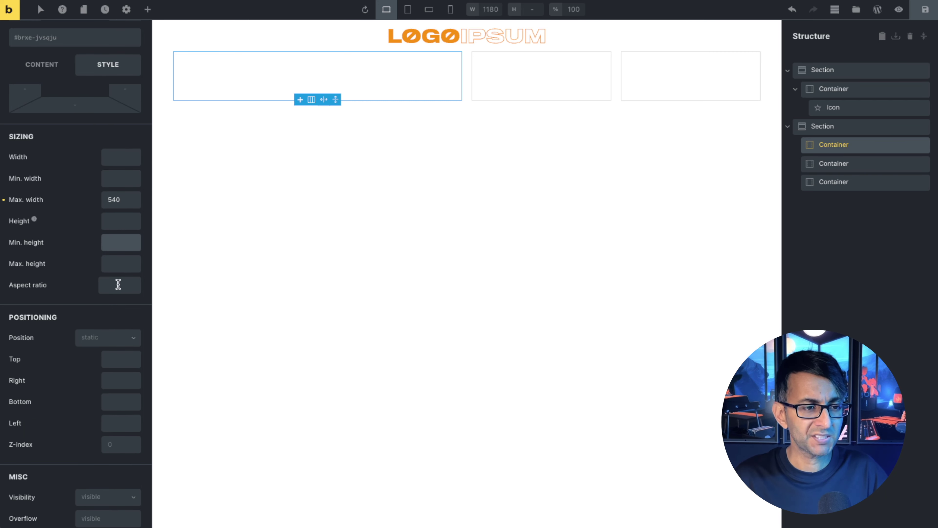
{"action": "scroll", "coordinate": [124, 247], "scroll_direction": "up", "scroll_amount": 2}
{"action": "type", "text": "540"}
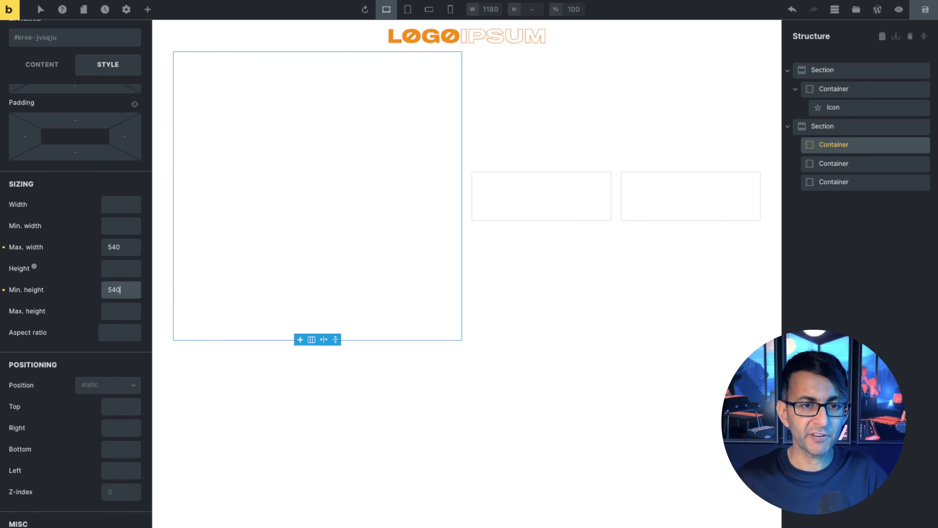
Try a maximum height of 540 in place of the first container's minimum height, and clear it again
{"action": "key", "text": "BackSpace"}
{"action": "key", "text": "BackSpace"}
{"action": "key", "text": "BackSpace"}
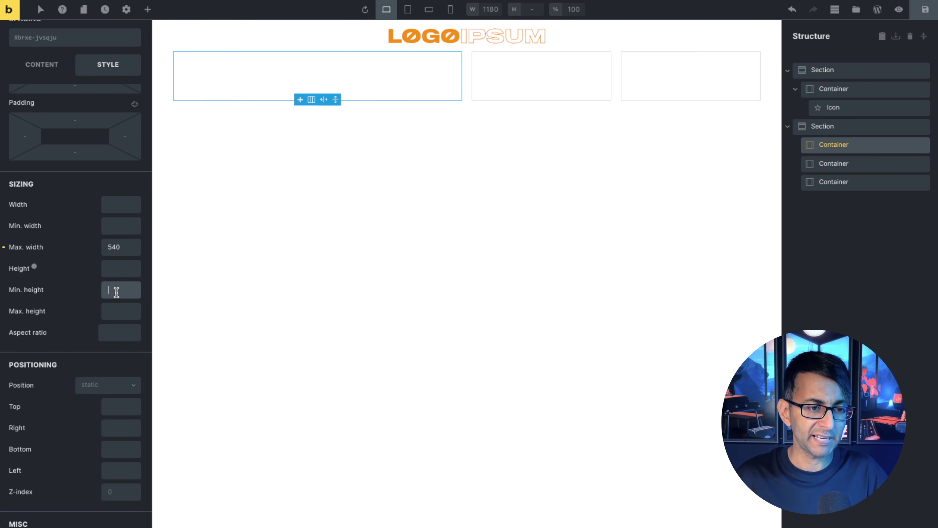
{"action": "left_click", "coordinate": [118, 311]}
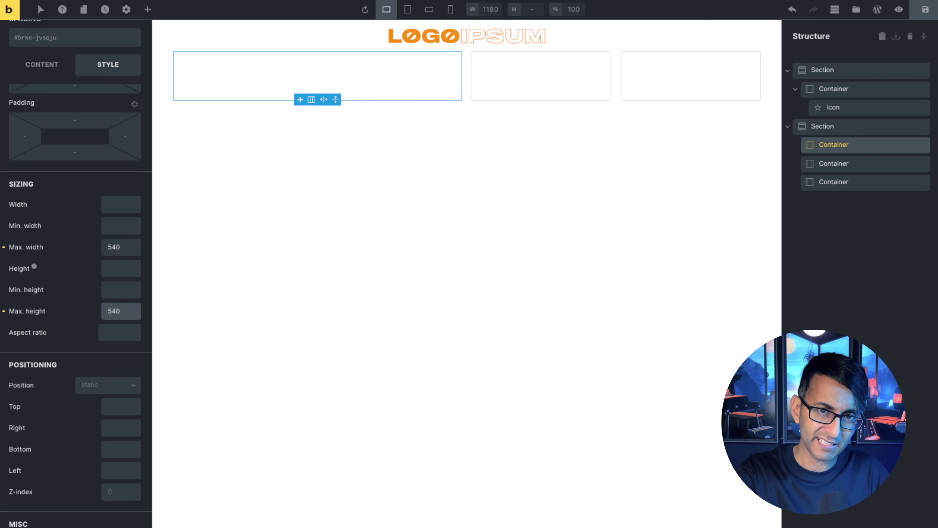
{"action": "key", "text": "BackSpace"}
{"action": "key", "text": "BackSpace"}
{"action": "key", "text": "BackSpace"}
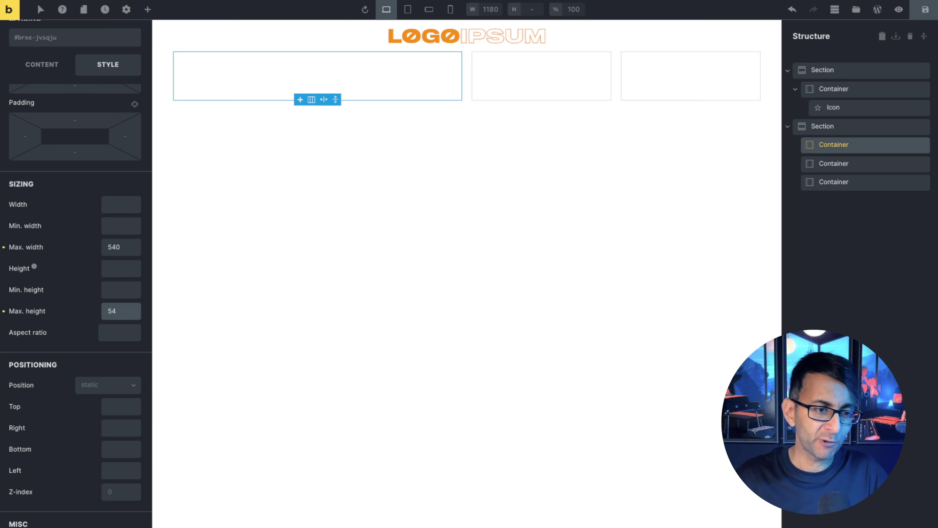
Enter a minimum height of 540 for both the first and the middle container of the second section
{"action": "left_click", "coordinate": [105, 295]}
{"action": "type", "text": "540"}
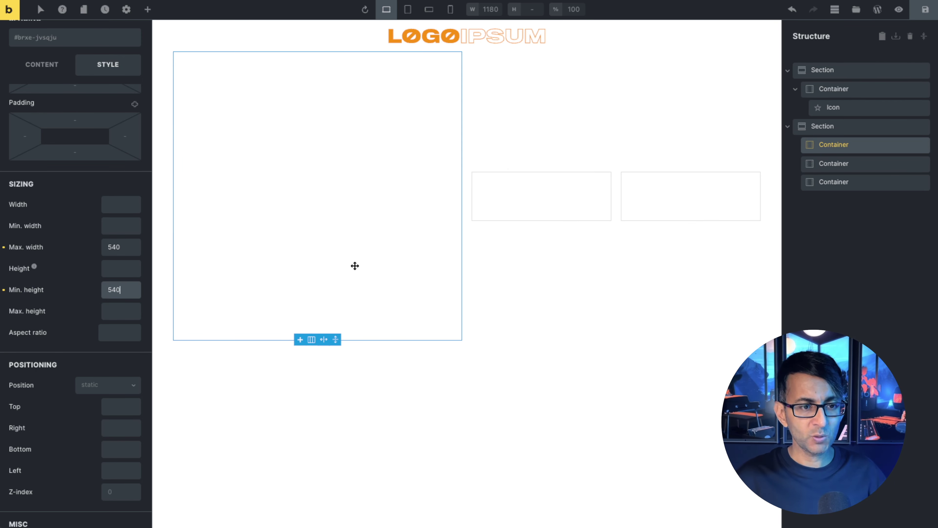
{"action": "left_click", "coordinate": [849, 165]}
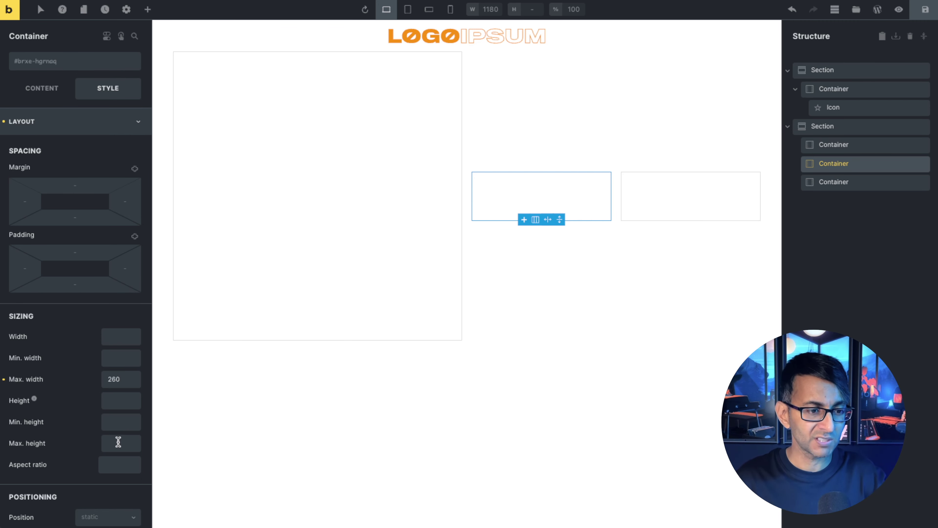
{"action": "left_click", "coordinate": [120, 420]}
{"action": "type", "text": "540"}
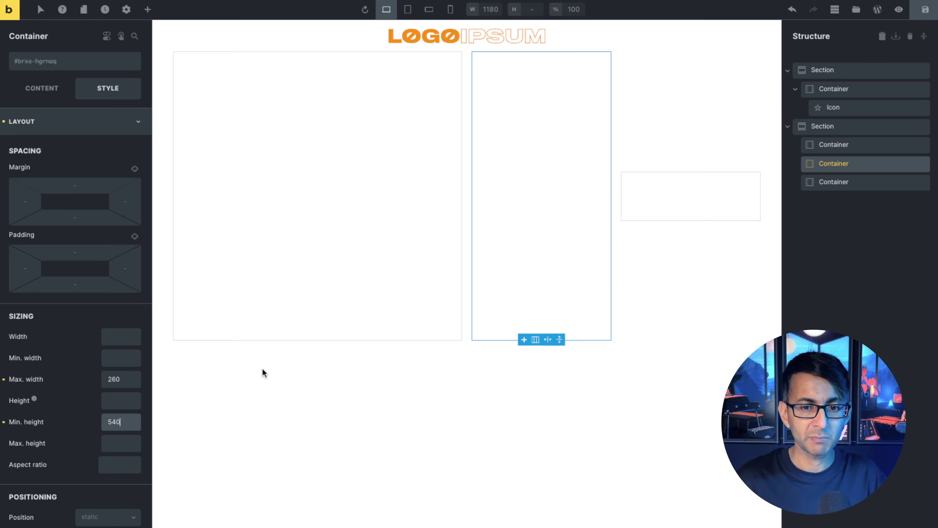
Paste the middle container's styles, including its minimum height, onto the third container
{"action": "right_click", "coordinate": [857, 164]}
{"action": "left_click", "coordinate": [859, 249]}
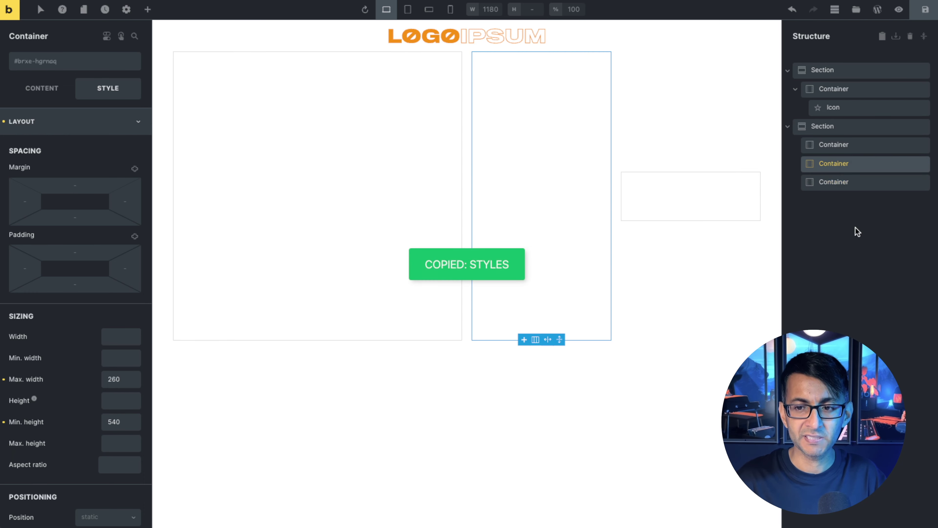
{"action": "right_click", "coordinate": [824, 182]}
{"action": "left_click", "coordinate": [856, 283]}
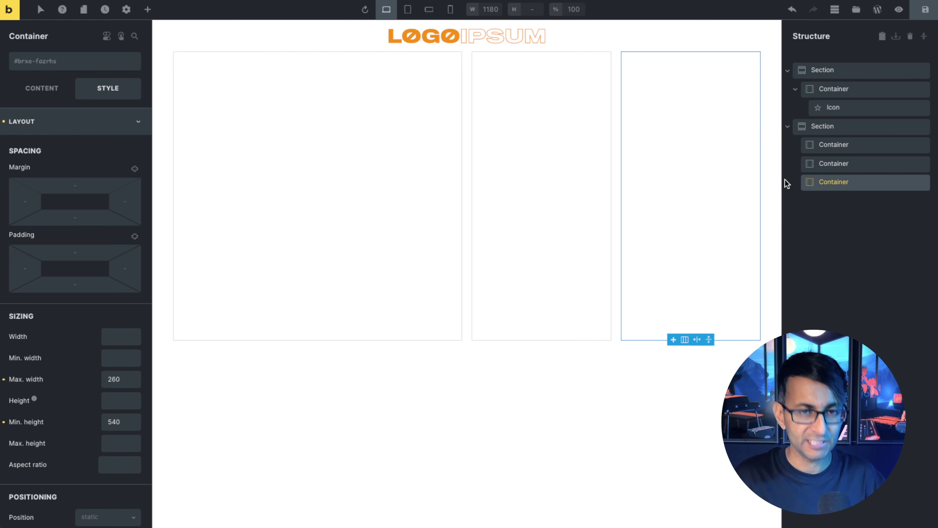
Add a Heading and a Rich Text element inside the second section's first container
{"action": "left_click", "coordinate": [849, 145]}
{"action": "left_click", "coordinate": [148, 9]}
{"action": "left_click", "coordinate": [55, 232]}
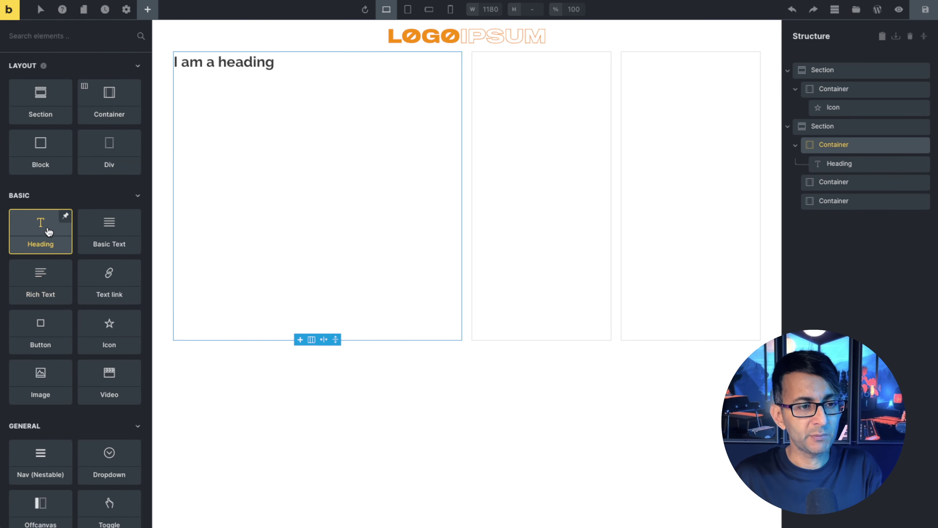
{"action": "left_click", "coordinate": [43, 282]}
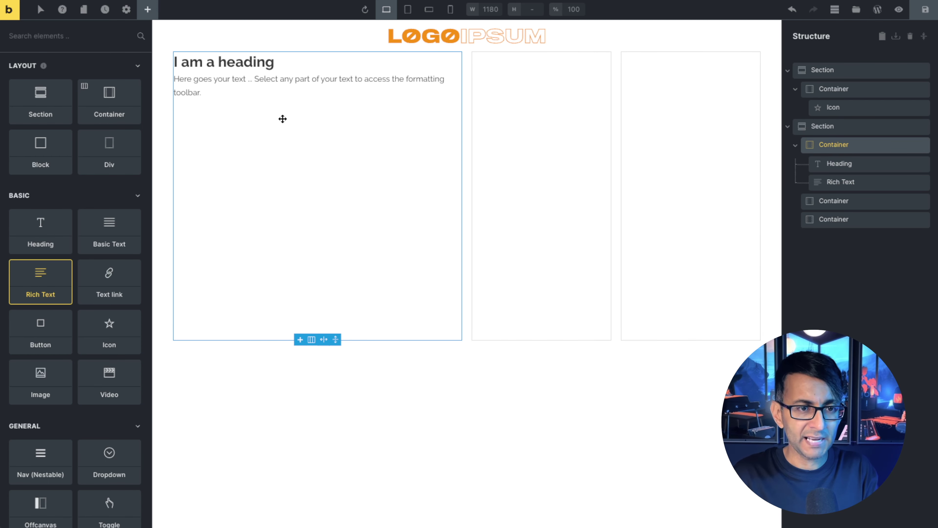
Give the first container a background image from the media library: the street photo of the woman in a light blue scarf
{"action": "left_click", "coordinate": [861, 147]}
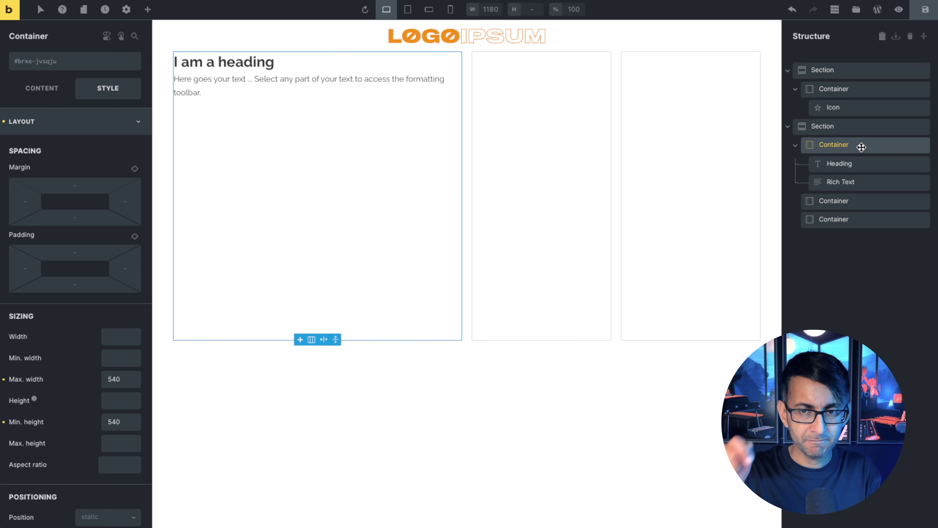
{"action": "left_click", "coordinate": [139, 123]}
{"action": "left_click", "coordinate": [121, 180]}
{"action": "left_click", "coordinate": [122, 180]}
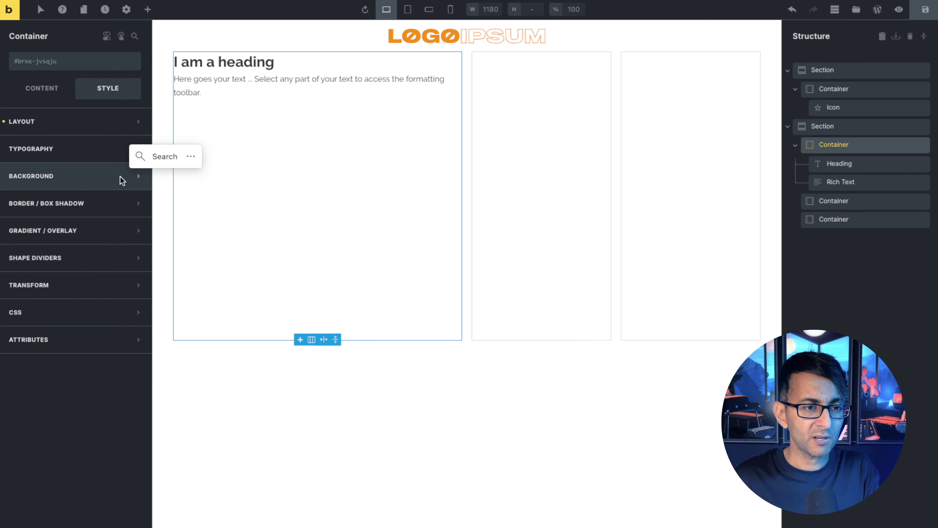
{"action": "left_click", "coordinate": [139, 177]}
{"action": "left_click", "coordinate": [83, 226]}
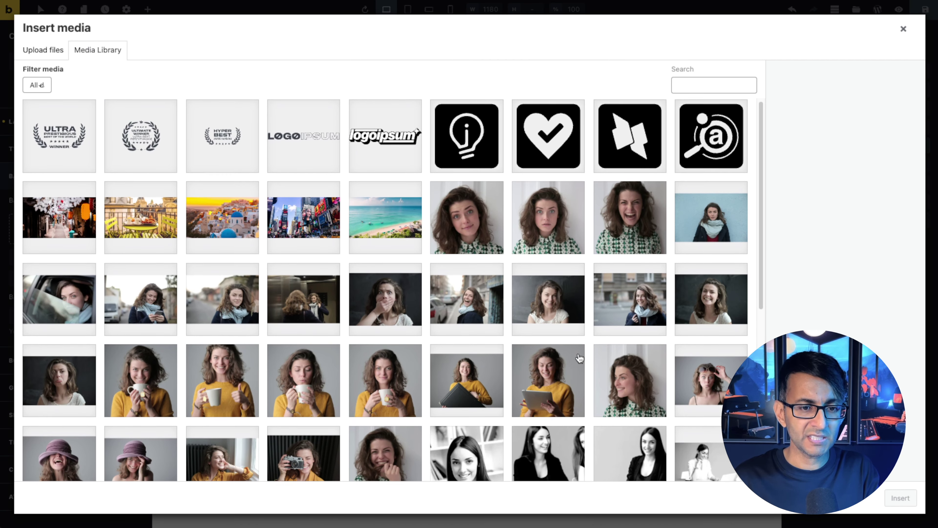
{"action": "scroll", "coordinate": [407, 325], "scroll_direction": "down", "scroll_amount": 1}
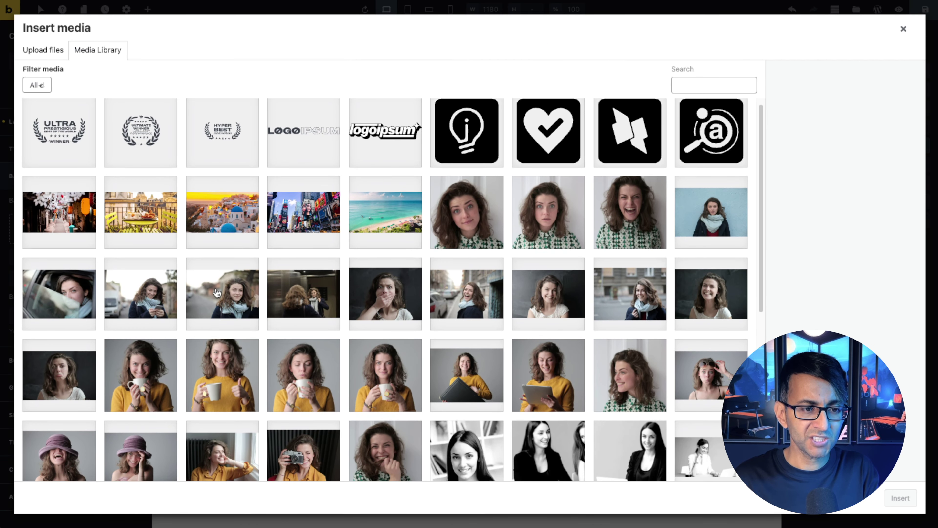
{"action": "left_click", "coordinate": [220, 294]}
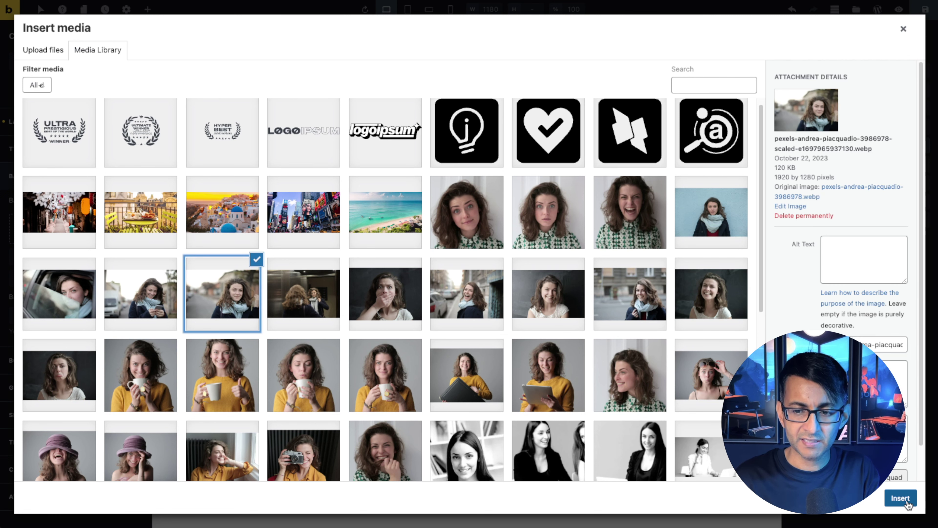
{"action": "left_click", "coordinate": [902, 497]}
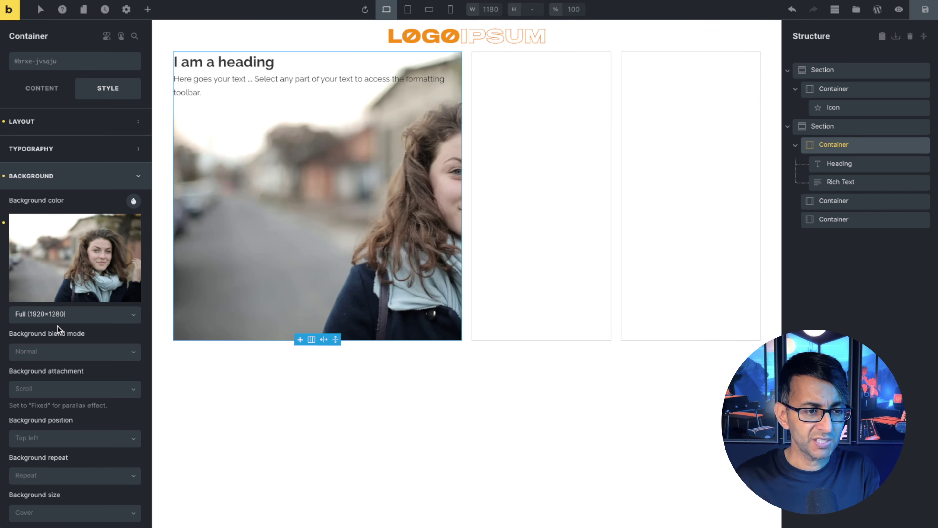
Set the first container's background image to no repeat with the size Cover
{"action": "scroll", "coordinate": [87, 319], "scroll_direction": "down", "scroll_amount": 1}
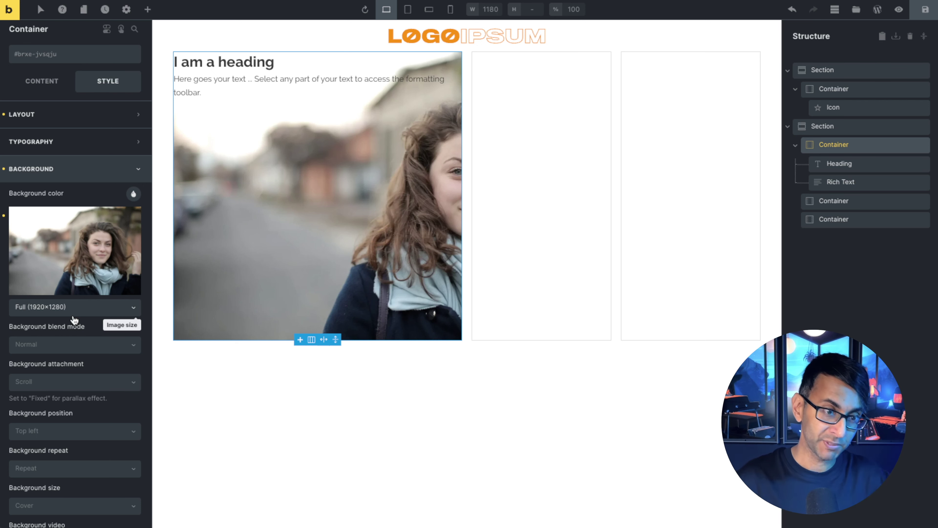
{"action": "scroll", "coordinate": [74, 319], "scroll_direction": "down", "scroll_amount": 1}
{"action": "left_click", "coordinate": [83, 428]}
{"action": "left_click", "coordinate": [53, 439]}
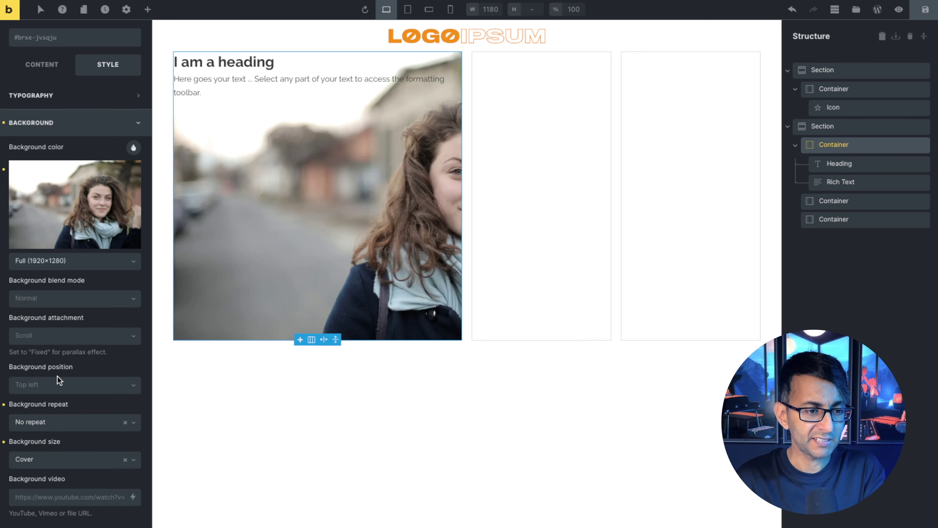
Try the Center center and Custom background positions, and settle on Center right for the first container's image
{"action": "left_click", "coordinate": [65, 391]}
{"action": "left_click", "coordinate": [57, 471]}
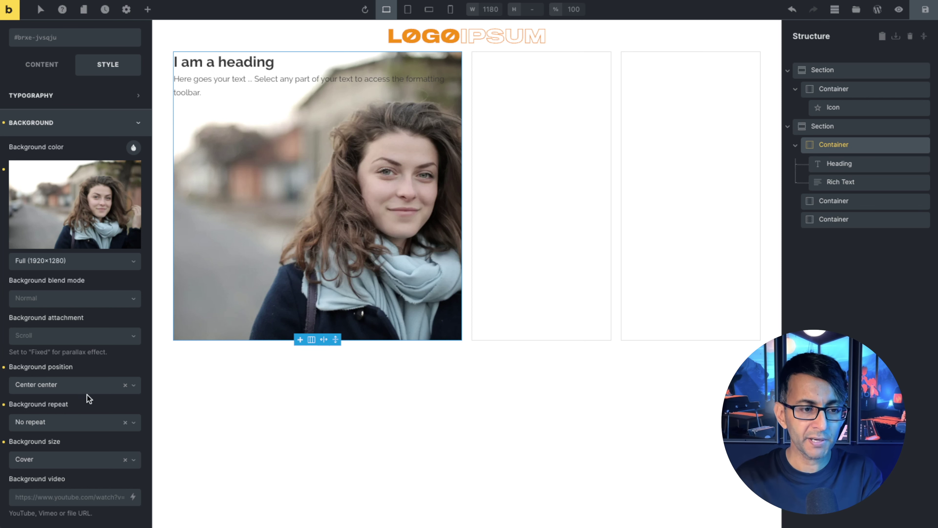
{"action": "left_click", "coordinate": [138, 388]}
{"action": "scroll", "coordinate": [69, 481], "scroll_direction": "down", "scroll_amount": 2}
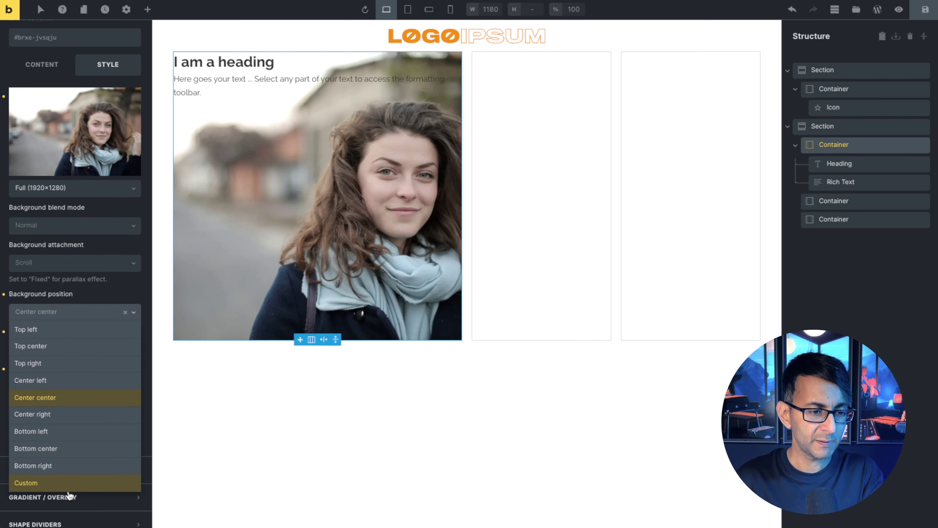
{"action": "left_click", "coordinate": [66, 488]}
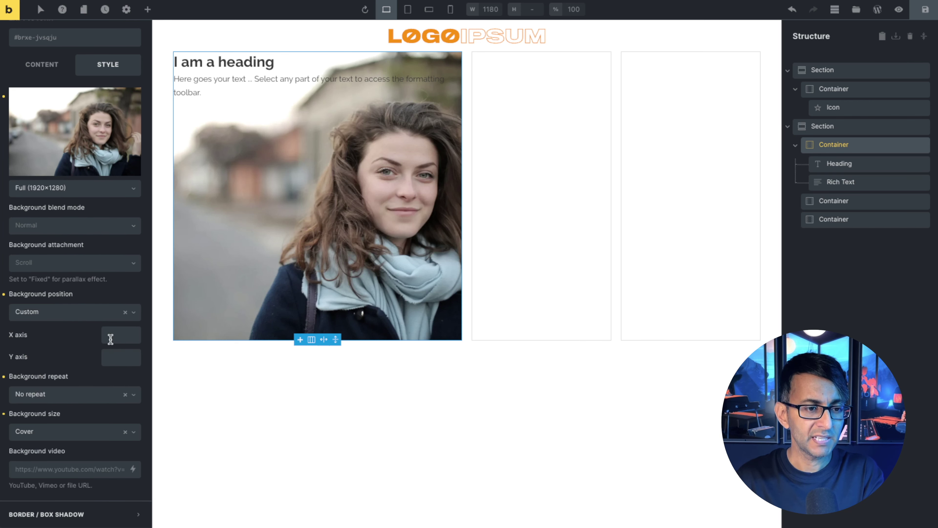
{"action": "left_click", "coordinate": [124, 336]}
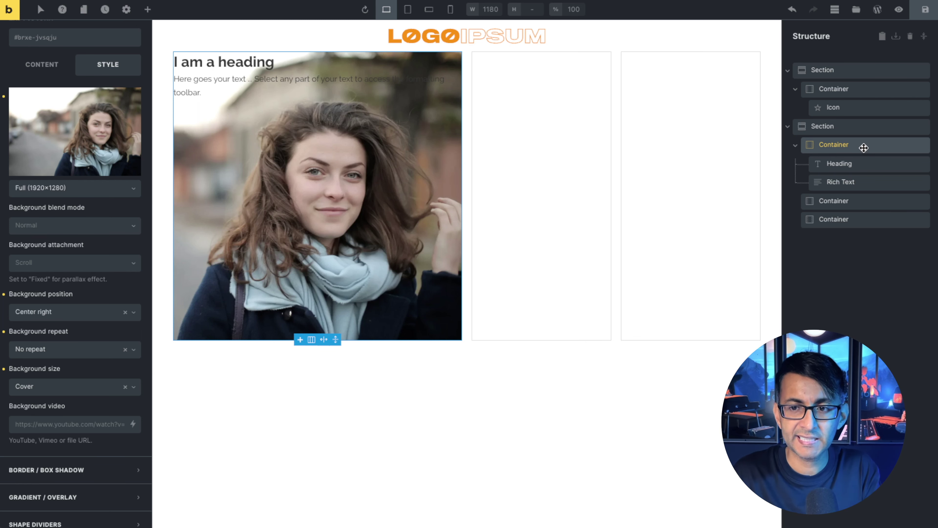
Align the first container's heading and text to the end of the main axis
{"action": "left_click", "coordinate": [42, 65]}
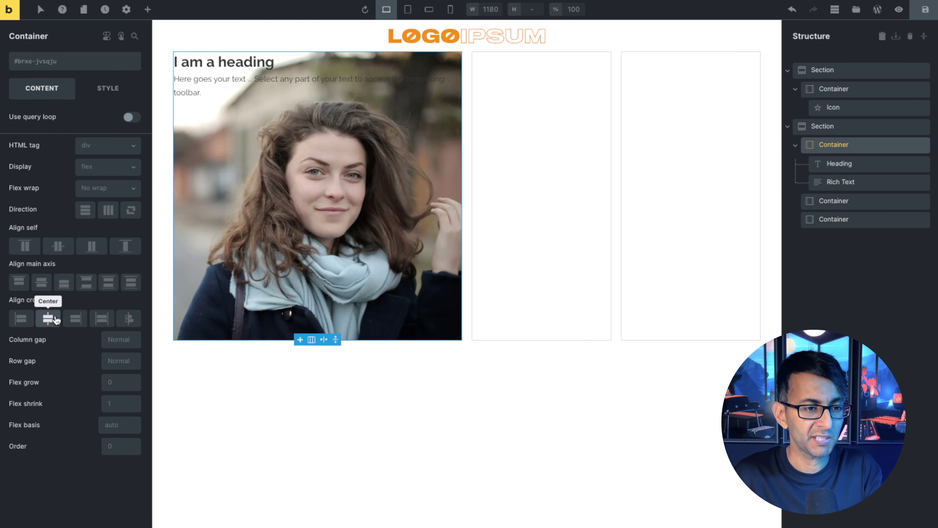
{"action": "left_click", "coordinate": [64, 283]}
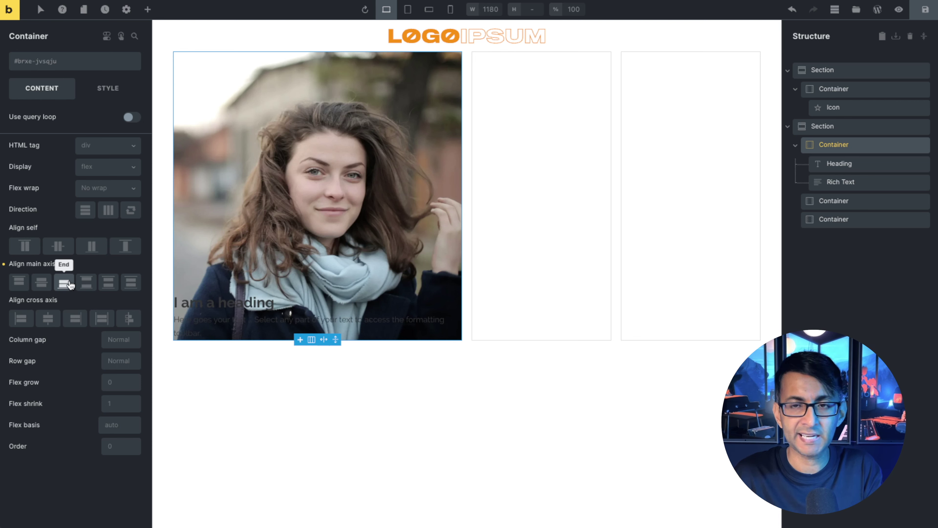
{"action": "left_click", "coordinate": [111, 88]}
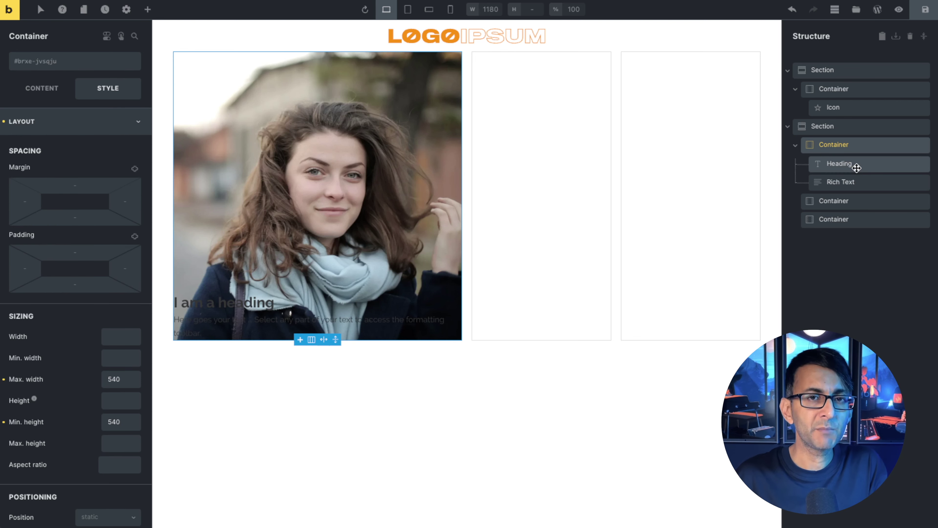
Change the first container's heading text to "Step Into my World of Wonder" and set its HTML tag to h1
{"action": "mouse_move", "coordinate": [299, 339]}
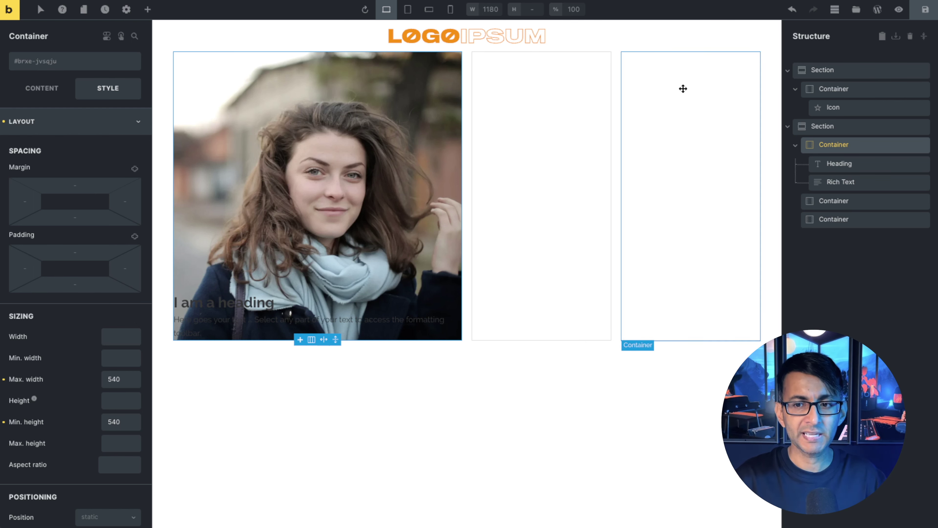
{"action": "left_click", "coordinate": [852, 164]}
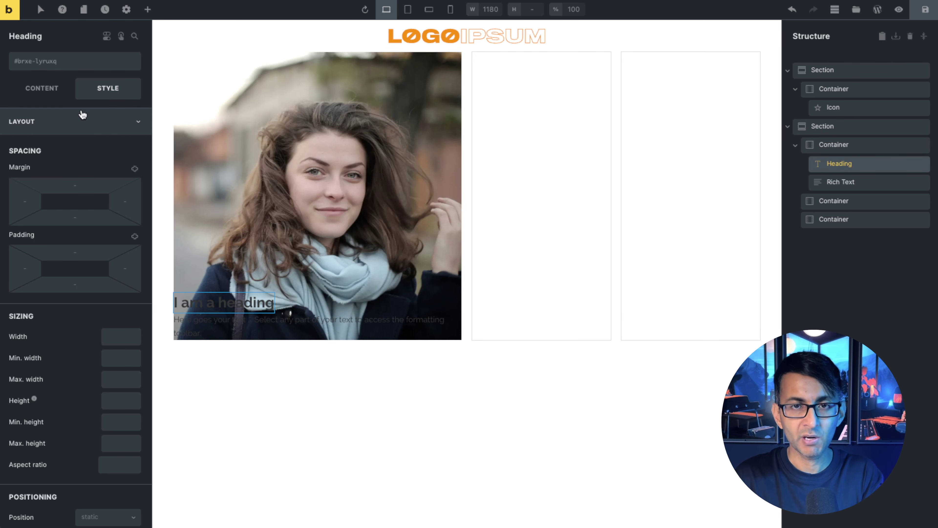
{"action": "left_click", "coordinate": [40, 90]}
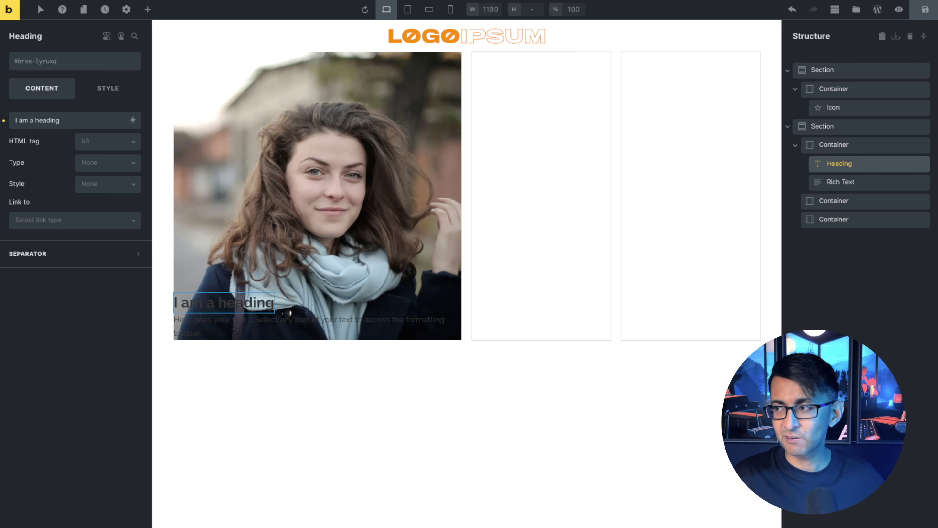
{"action": "key", "text": "ctrl+v"}
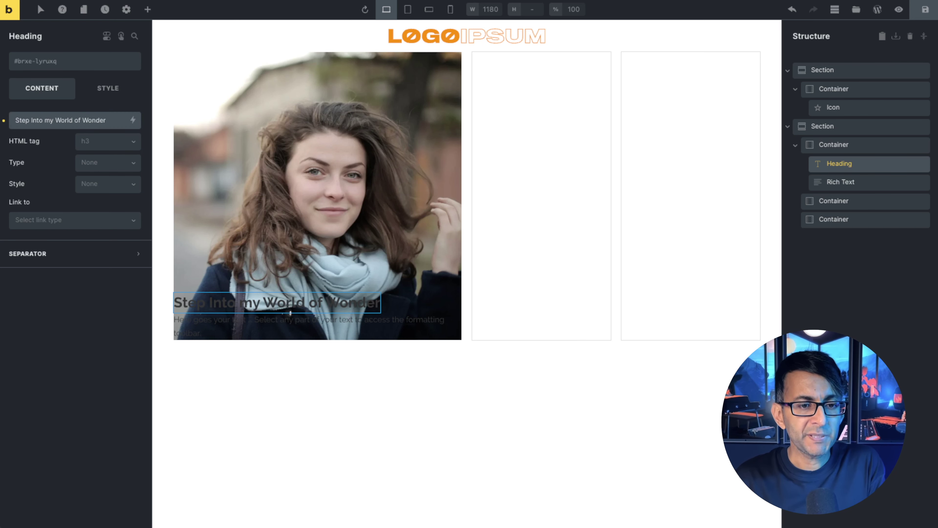
{"action": "left_click", "coordinate": [104, 145]}
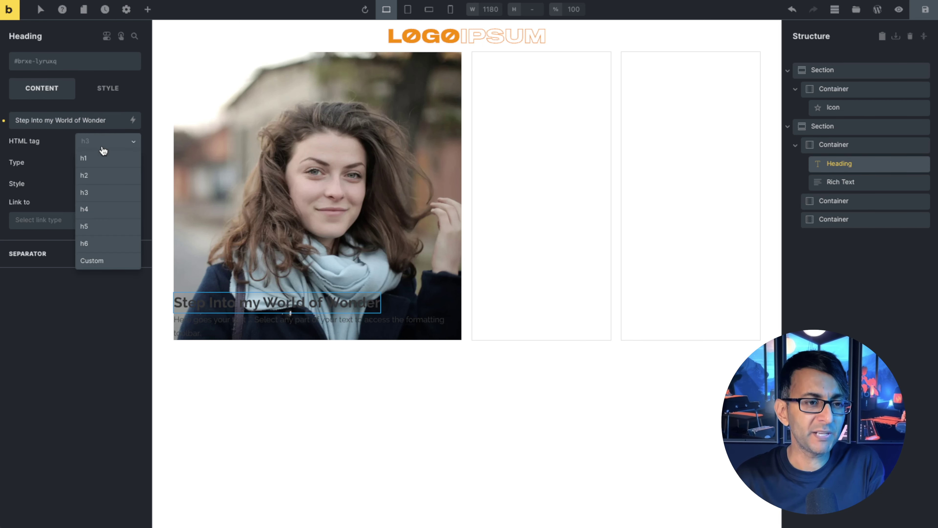
{"action": "left_click", "coordinate": [102, 156]}
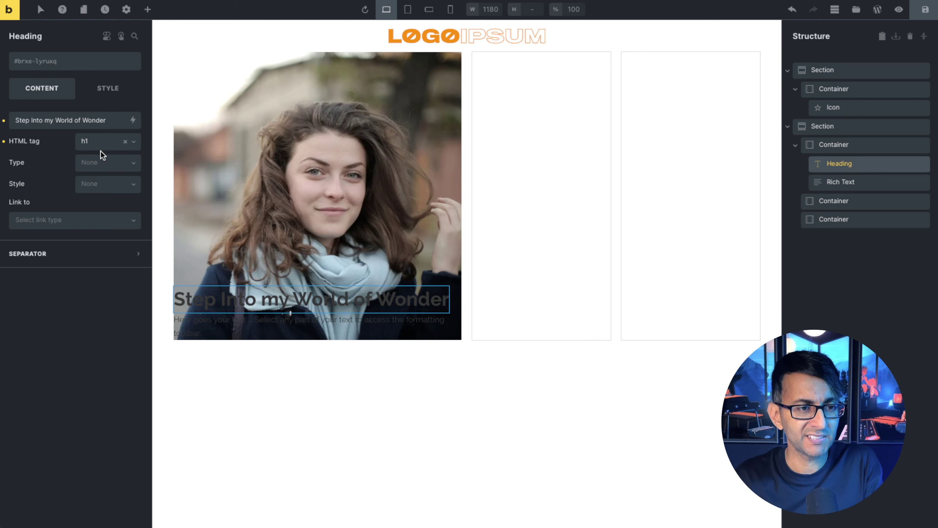
Create a global class named blog_main_header on the heading
{"action": "left_click", "coordinate": [115, 90]}
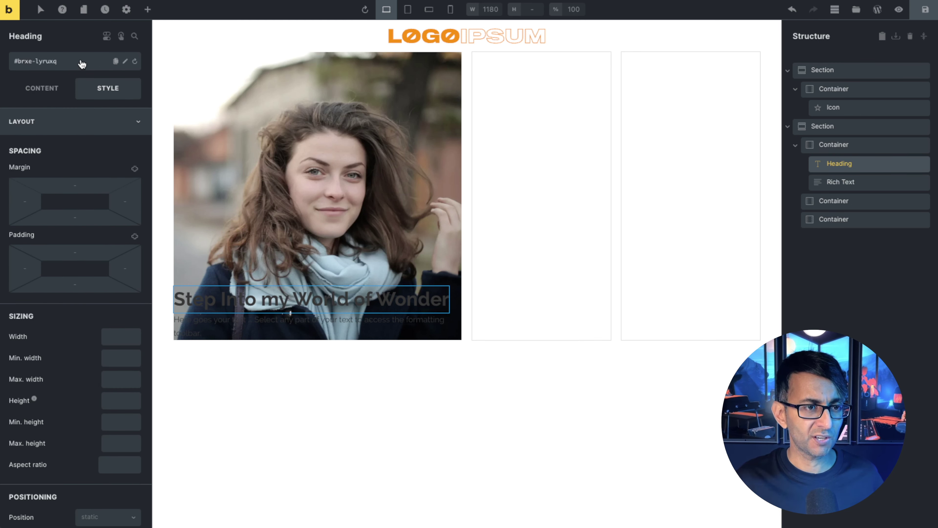
{"action": "key", "text": "ctrl+z"}
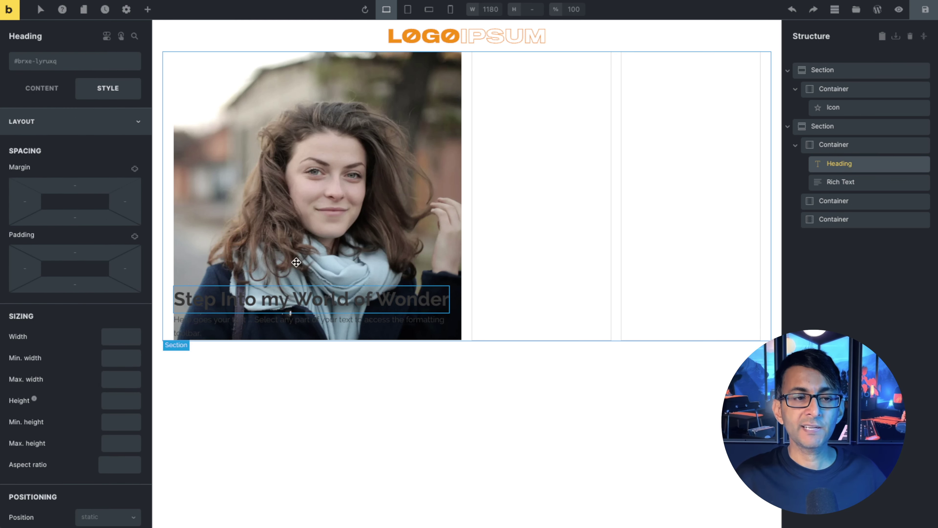
{"action": "left_click", "coordinate": [56, 68]}
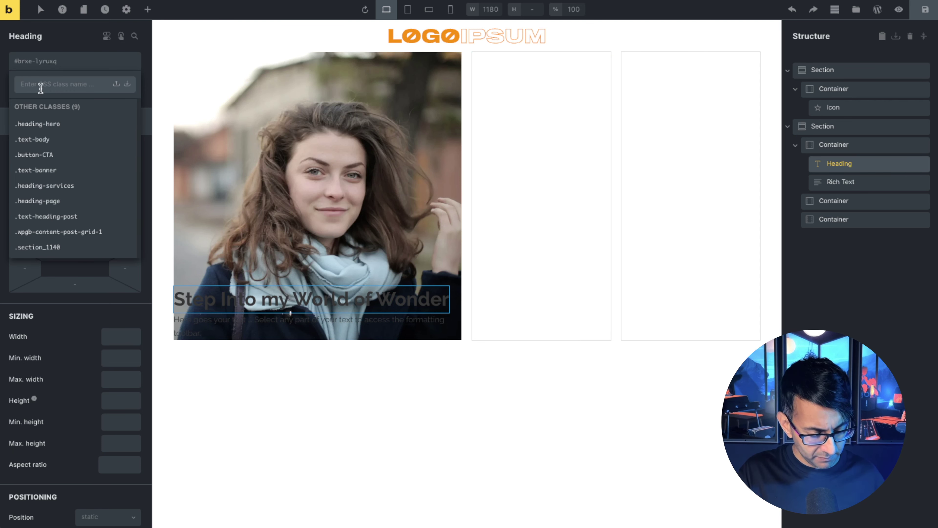
{"action": "type", "text": "blog_main_header"}
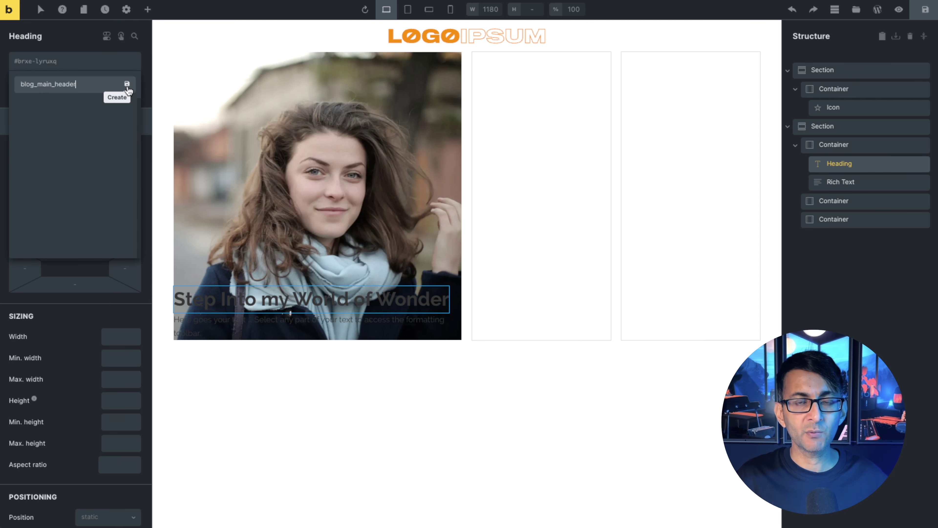
{"action": "left_click", "coordinate": [127, 84]}
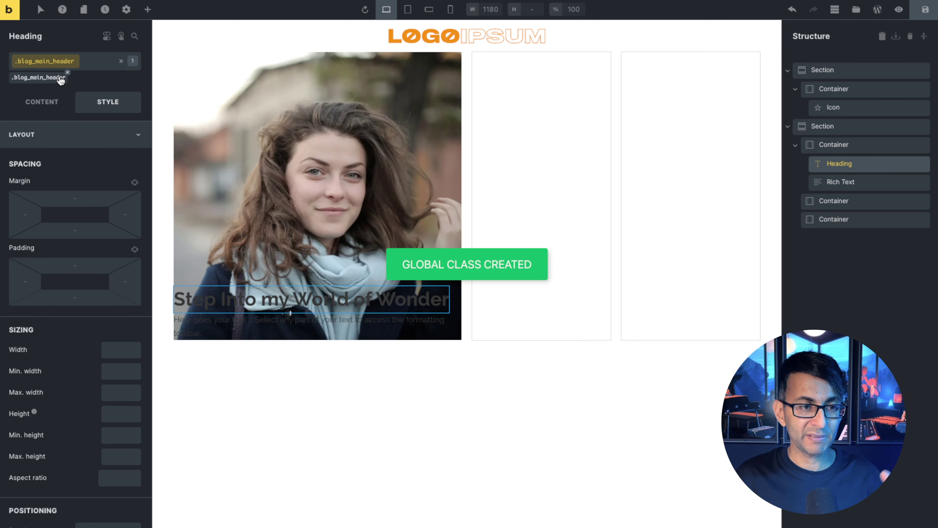
Set the blog_main_header class's text colour to white (#ffffff)
{"action": "left_click", "coordinate": [137, 139]}
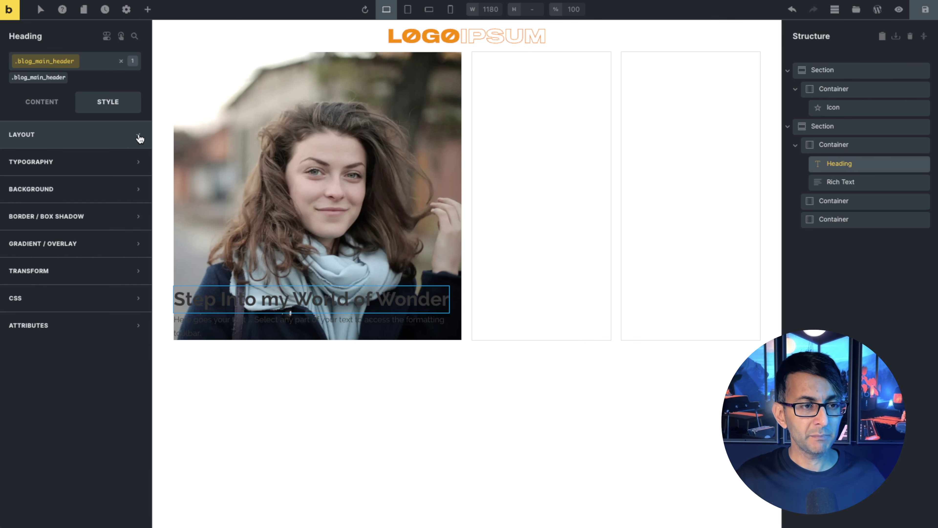
{"action": "left_click", "coordinate": [138, 167]}
{"action": "left_click", "coordinate": [133, 187]}
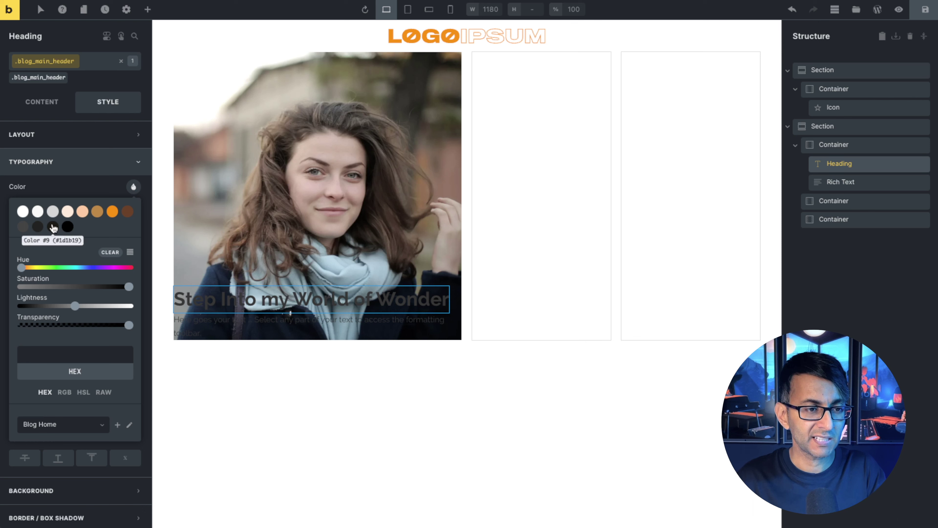
{"action": "left_click", "coordinate": [23, 211]}
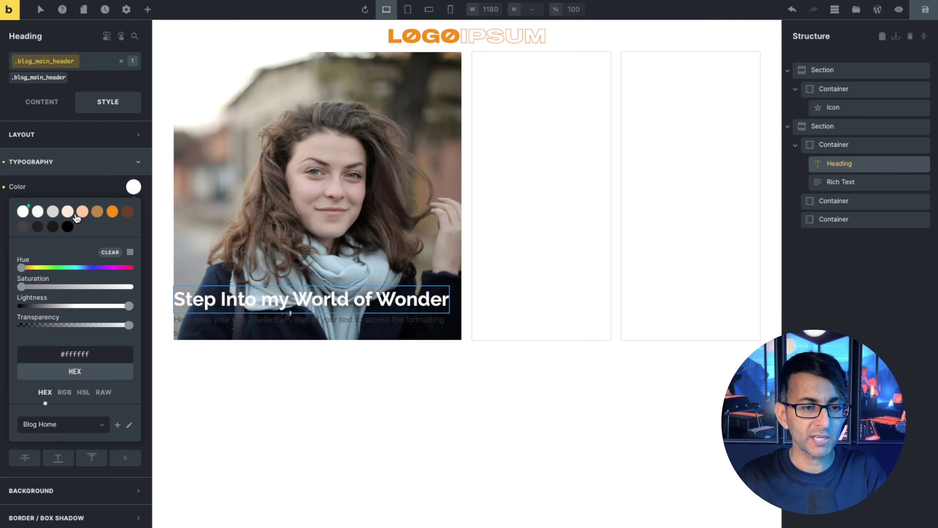
{"action": "left_click", "coordinate": [180, 223]}
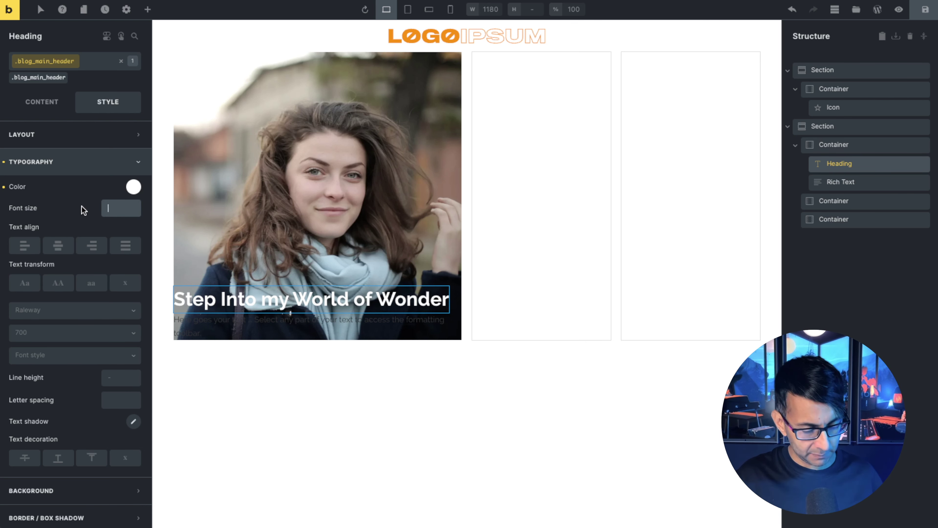
Try font sizes of 20, 2rem and 3rem for the heading at desktop width and clear the value
{"action": "type", "text": "20"}
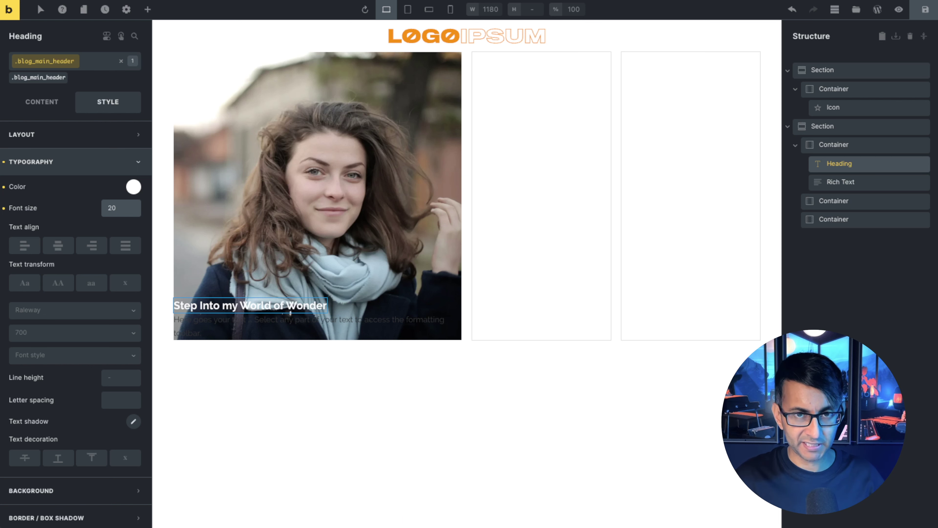
{"action": "key", "text": "BackSpace"}
{"action": "key", "text": "BackSpace"}
{"action": "type", "text": "2rem"}
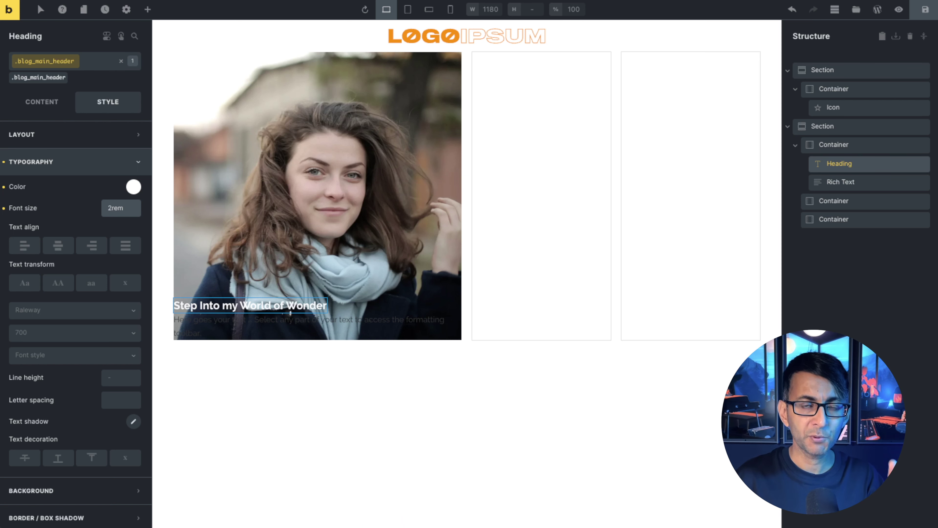
{"action": "key", "text": "BackSpace"}
{"action": "key", "text": "BackSpace"}
{"action": "key", "text": "BackSpace"}
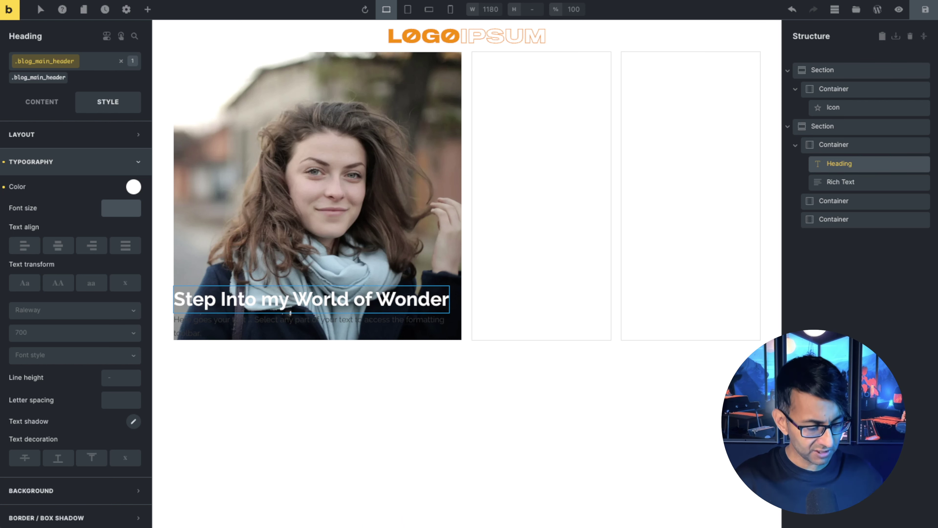
{"action": "type", "text": "3rem"}
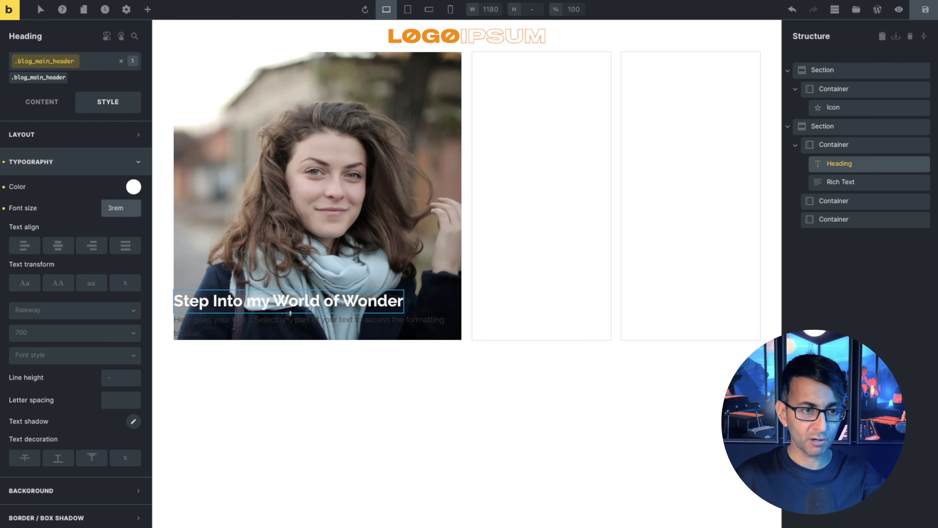
{"action": "key", "text": "BackSpace"}
{"action": "key", "text": "BackSpace"}
{"action": "key", "text": "BackSpace"}
{"action": "key", "text": "BackSpace"}
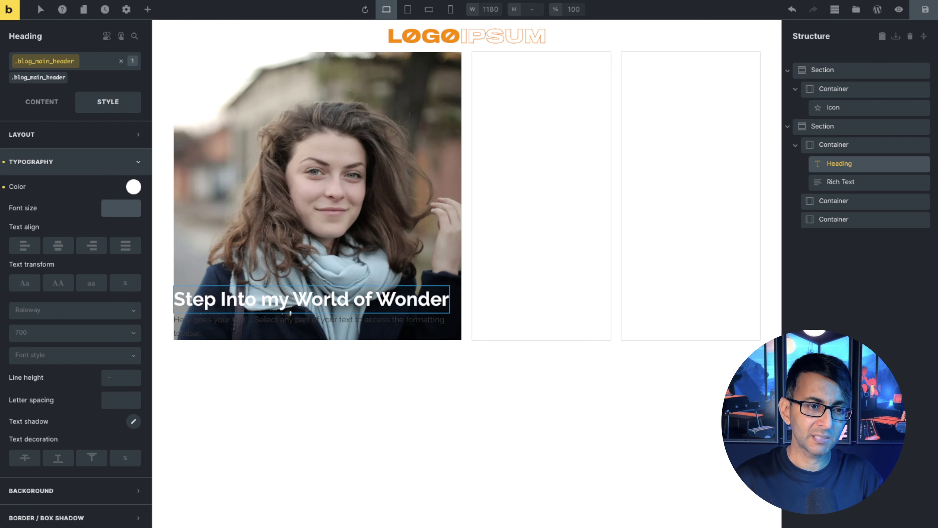
In the mobile portrait view, try heading font sizes of 3rem and 2rem and settle on 2.5rem
{"action": "left_click", "coordinate": [451, 10]}
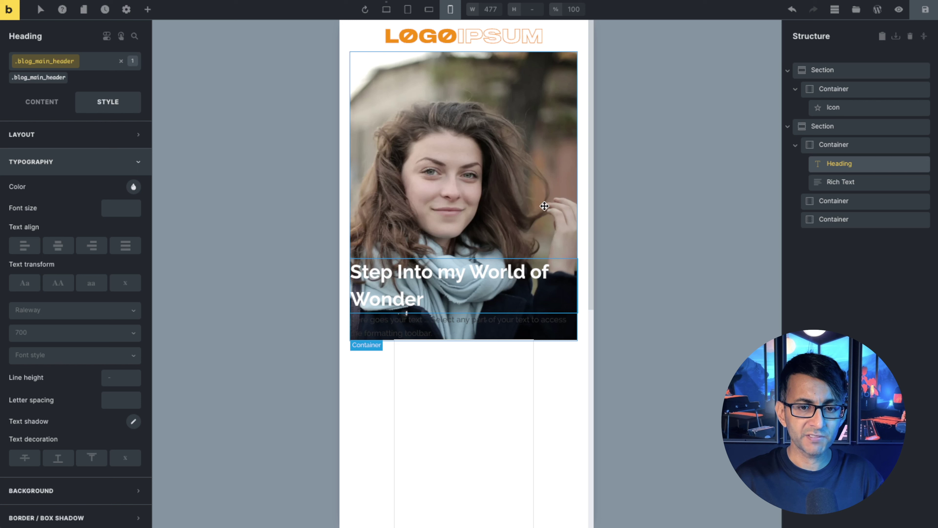
{"action": "left_click", "coordinate": [121, 208]}
{"action": "type", "text": "3rem"}
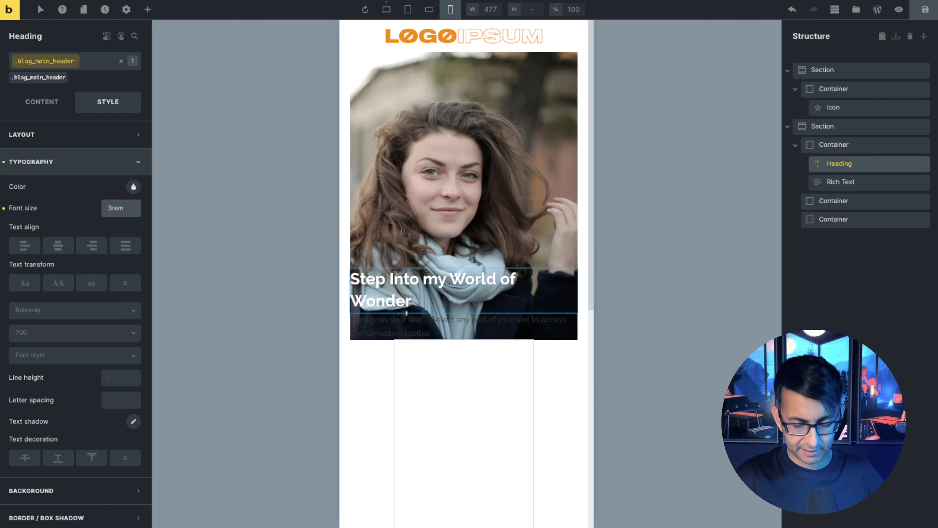
{"action": "key", "text": "Down"}
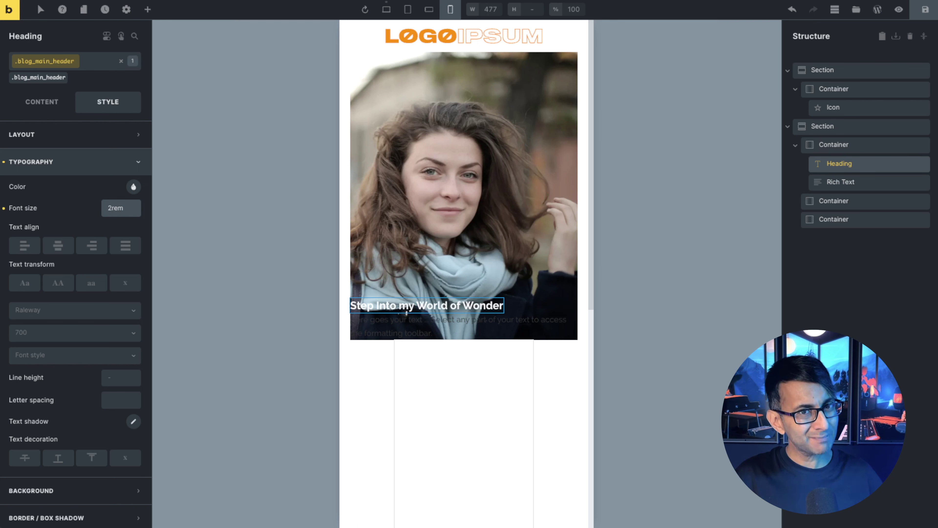
{"action": "key", "text": "BackSpace"}
{"action": "key", "text": "BackSpace"}
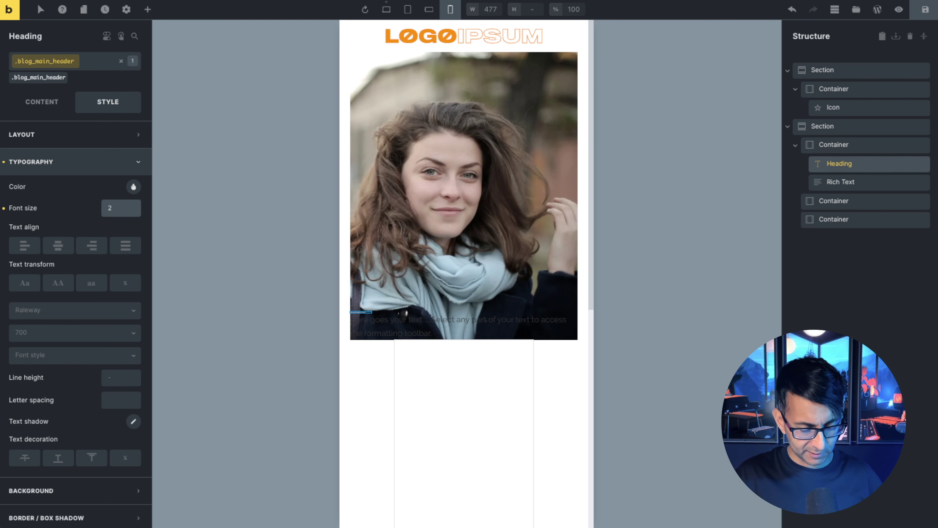
{"action": "type", "text": ".5e"}
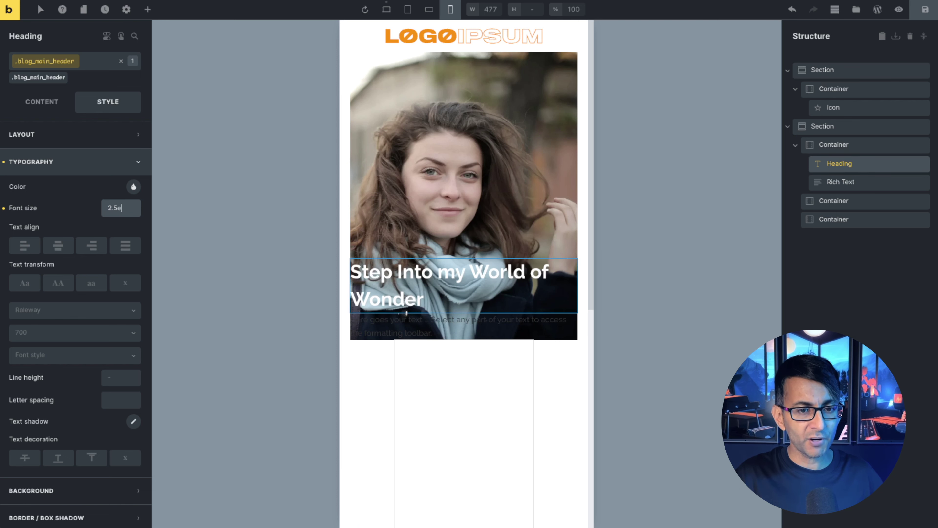
{"action": "key", "text": "BackSpace"}
{"action": "type", "text": "rem"}
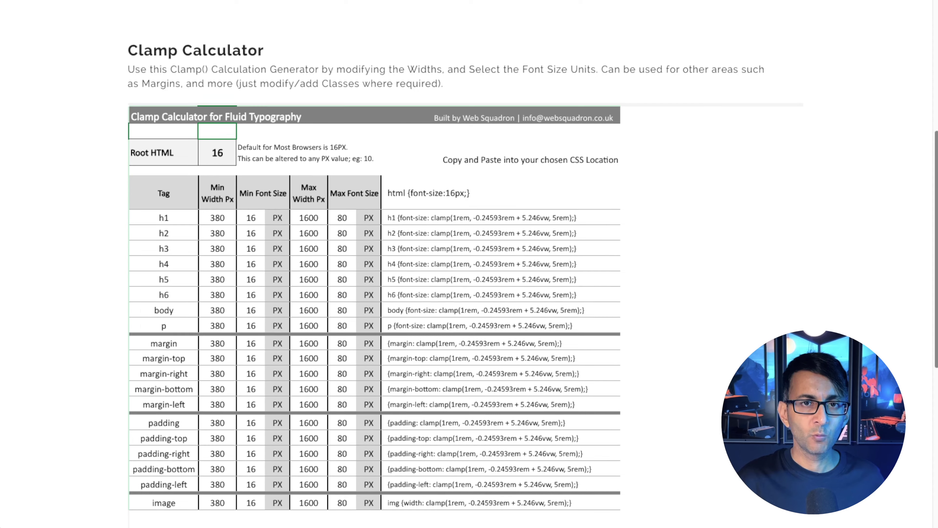
Switch to the Web Squadron Clamp Calculator and set the Root HTML size to 10
{"action": "scroll", "coordinate": [216, 41], "scroll_direction": "down", "scroll_amount": 3}
{"action": "left_click", "coordinate": [222, 49]}
{"action": "type", "text": "10"}
{"action": "key", "text": "Return"}
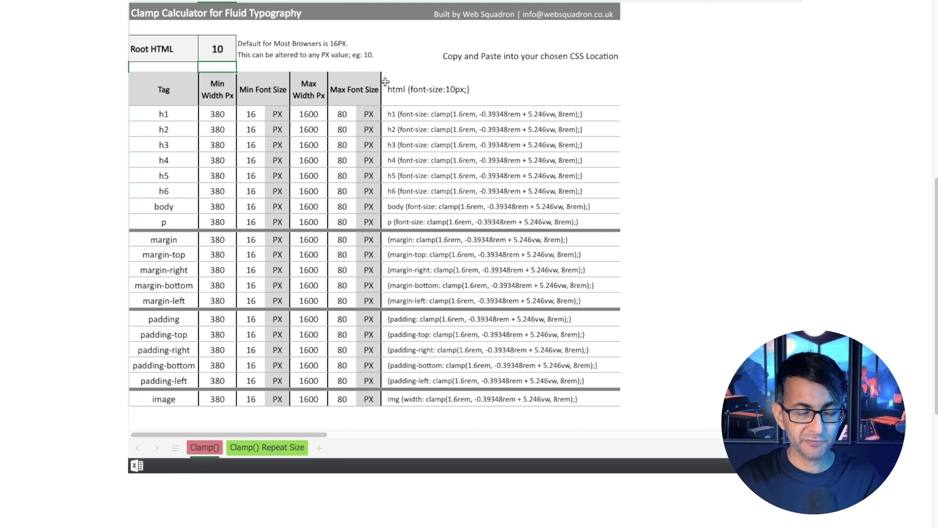
Set the units of the h1 row's minimum and maximum font sizes to REM
{"action": "left_click", "coordinate": [229, 114]}
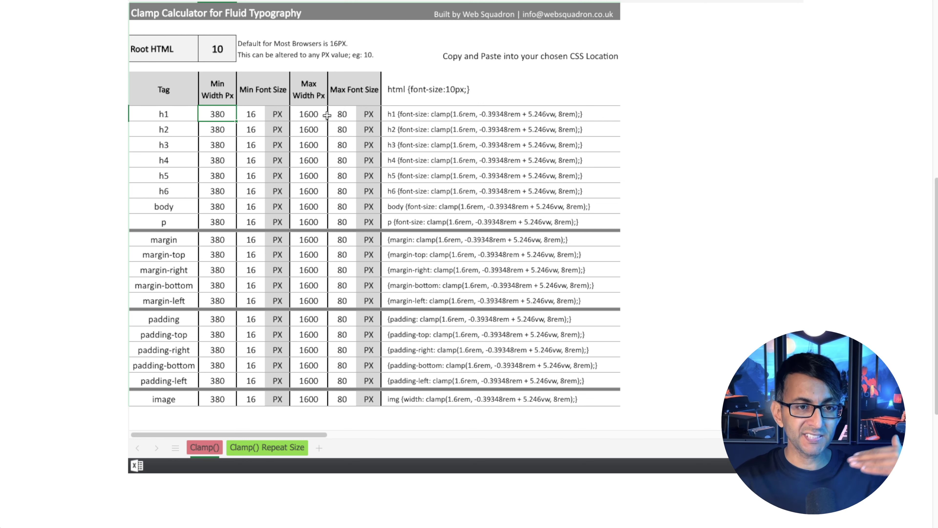
{"action": "left_click", "coordinate": [274, 117]}
{"action": "left_click", "coordinate": [296, 112]}
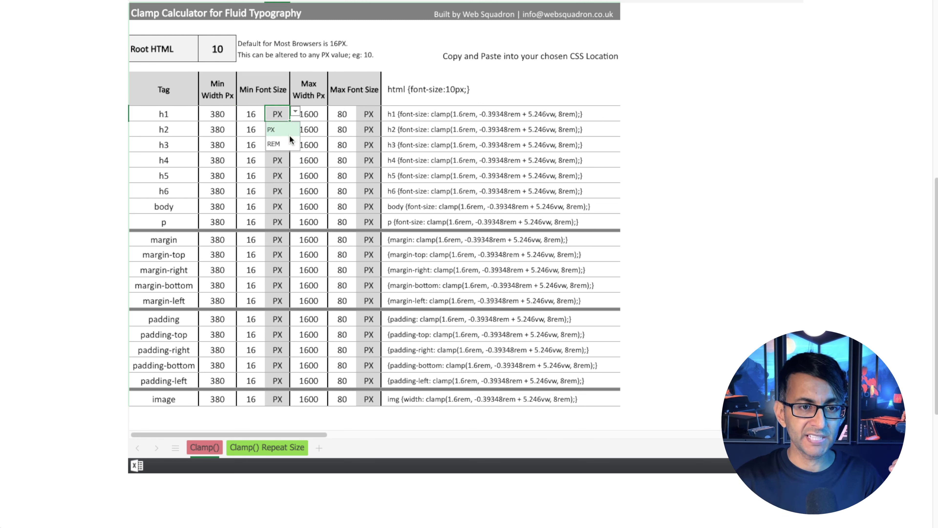
{"action": "left_click", "coordinate": [286, 143]}
{"action": "left_click", "coordinate": [369, 114]}
{"action": "left_click", "coordinate": [387, 111]}
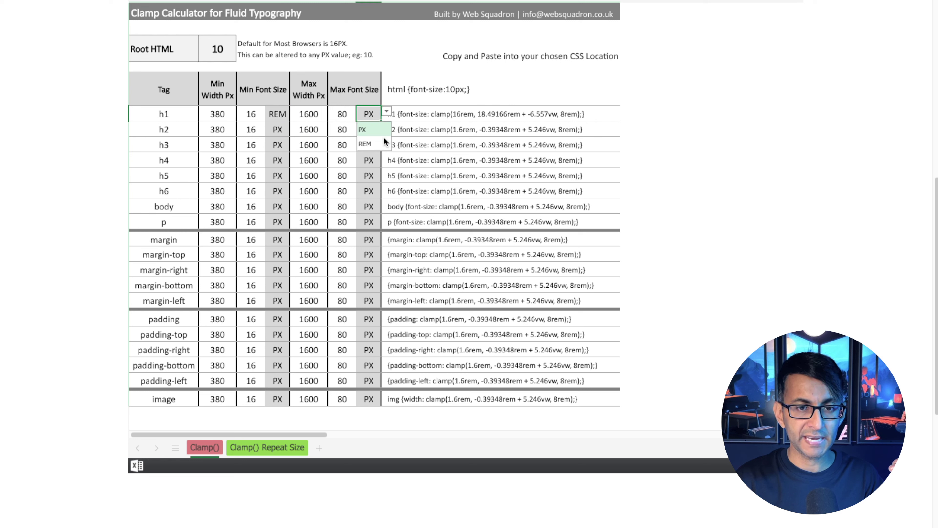
{"action": "left_click", "coordinate": [377, 143]}
Give the h1 row a minimum font size of 2.5, maximum width of 1100 and maximum font size of 3, and copy its clamp CSS
{"action": "left_click", "coordinate": [247, 115]}
{"action": "type", "text": "2.5"}
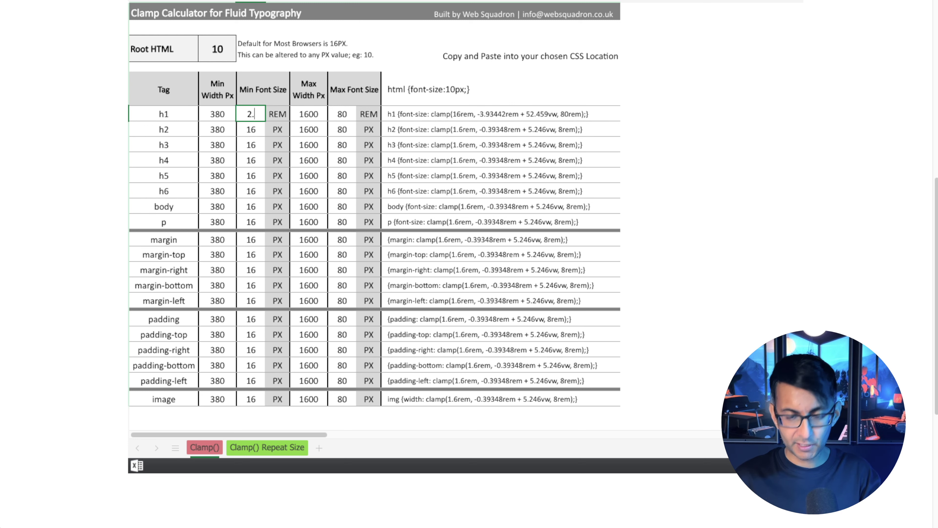
{"action": "left_click", "coordinate": [314, 115]}
{"action": "type", "text": "1100"}
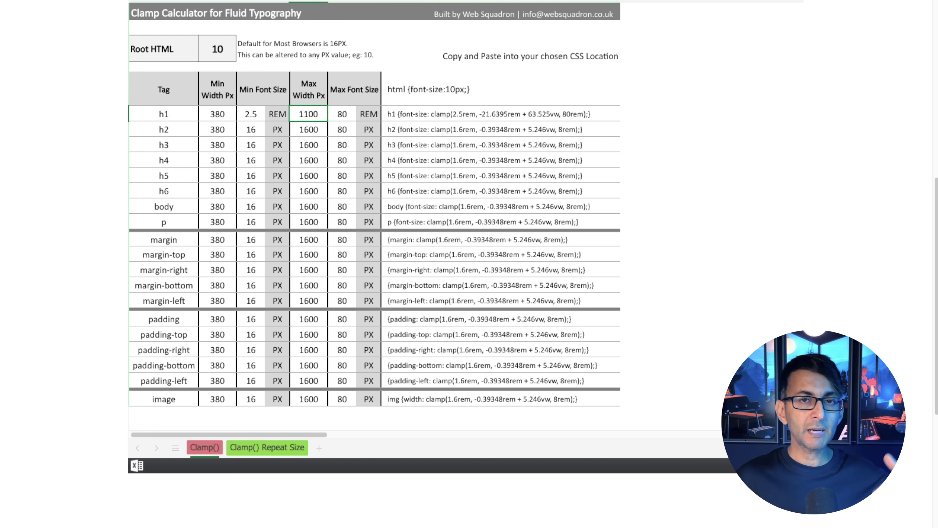
{"action": "left_click", "coordinate": [343, 113]}
{"action": "type", "text": "3"}
{"action": "left_click", "coordinate": [322, 143]}
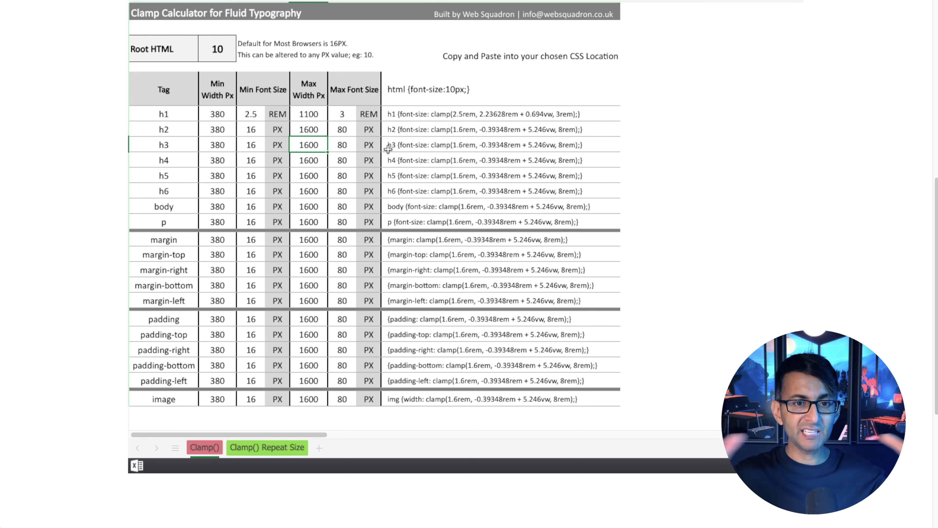
{"action": "left_click", "coordinate": [486, 114]}
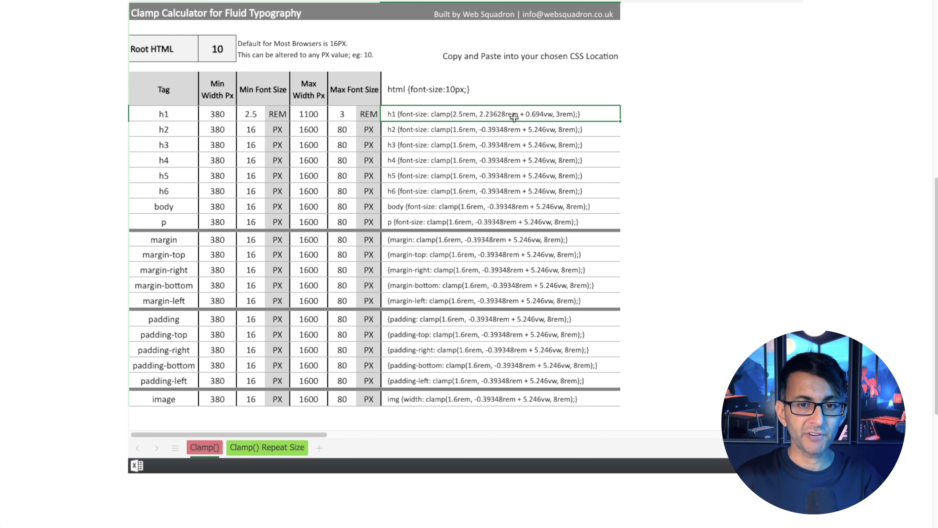
{"action": "key", "text": "ctrl+c"}
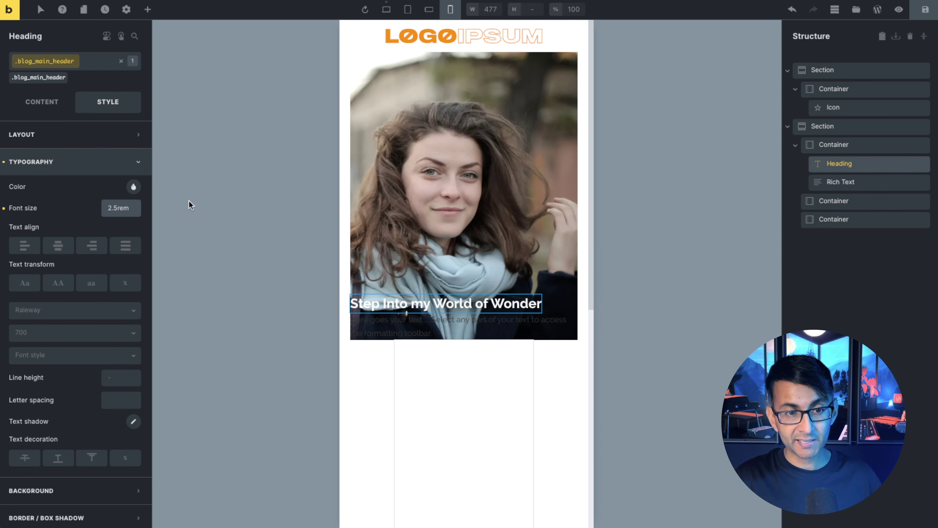
Clear the heading's mobile portrait font size and paste the copied clamp CSS as its desktop font size
{"action": "left_click_drag", "start_coordinate": [130, 207], "coordinate": [102, 209]}
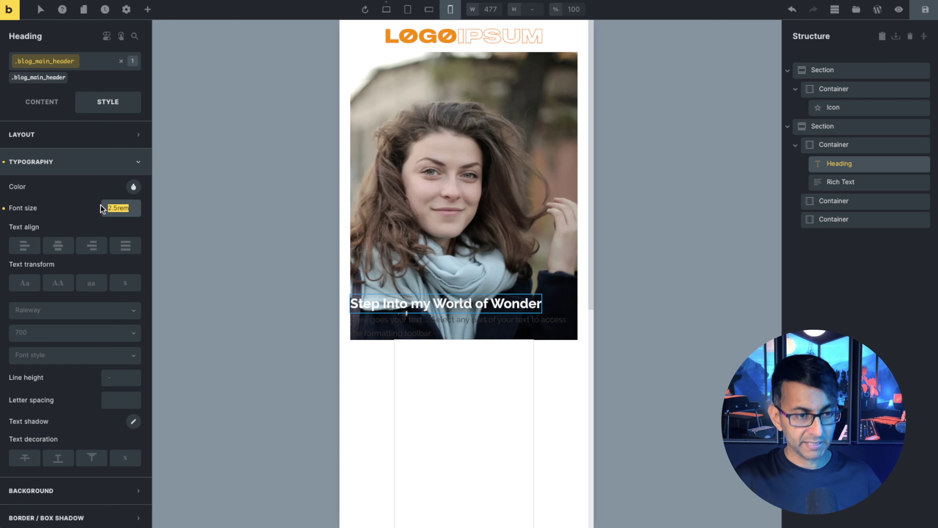
{"action": "key", "text": "ctrl+v"}
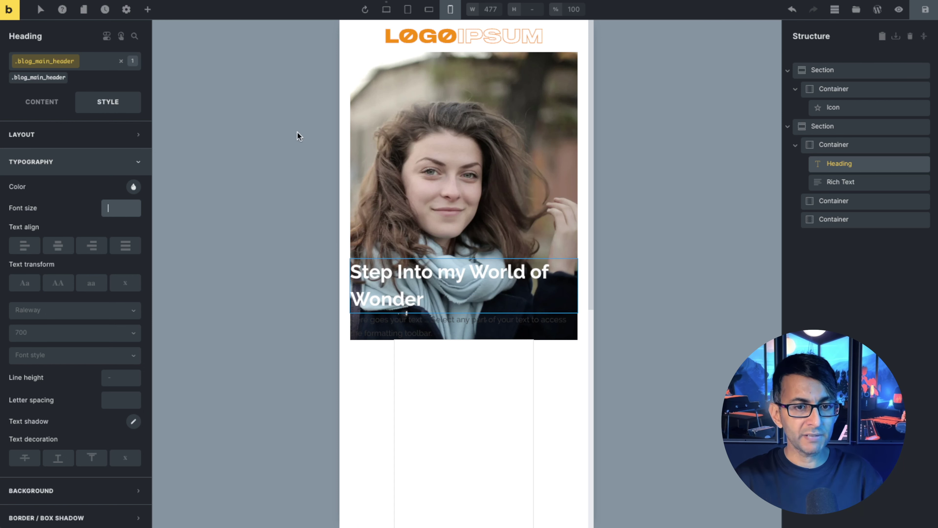
{"action": "left_click", "coordinate": [386, 9]}
{"action": "left_click", "coordinate": [120, 208]}
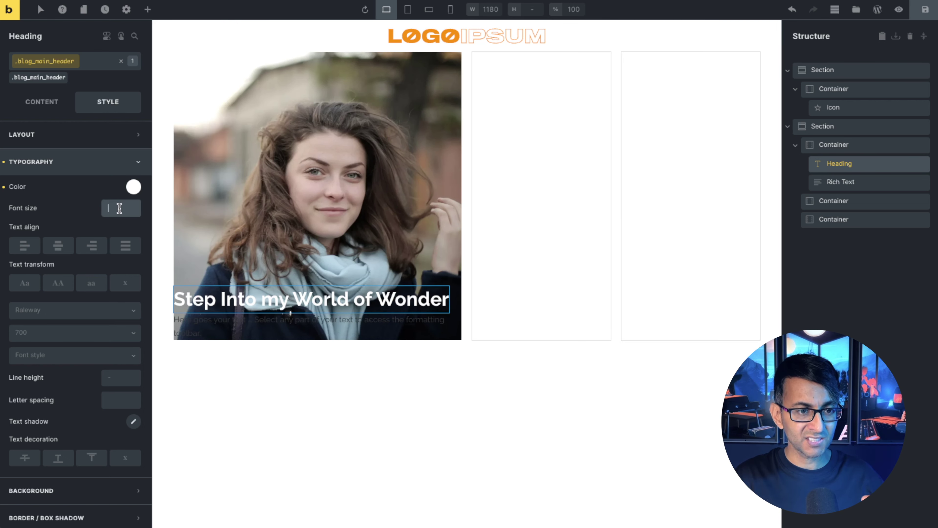
{"action": "key", "text": "ctrl+v"}
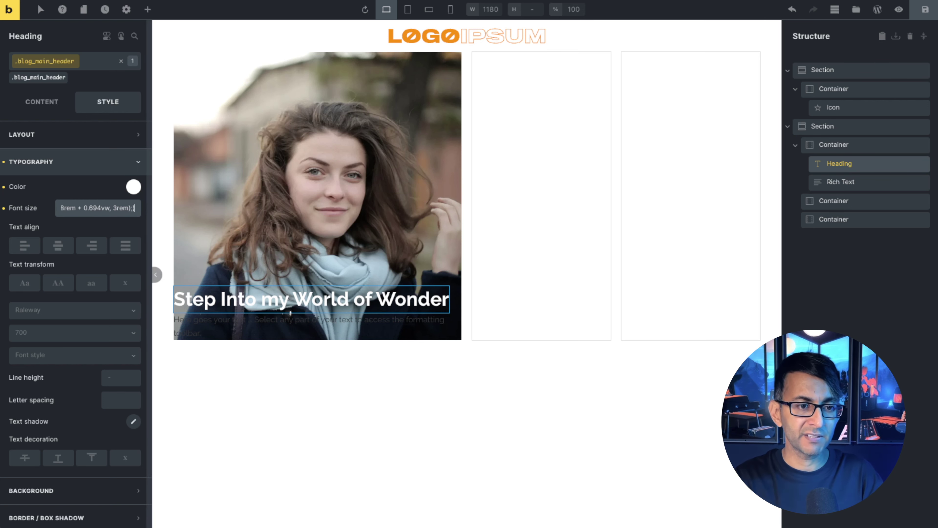
Trim the heading's font size to clamp(2.5rem, 2.23628rem + 0.694vw, 3rem) and check it in the mobile portrait view before returning to desktop
{"action": "key", "text": "BackSpace"}
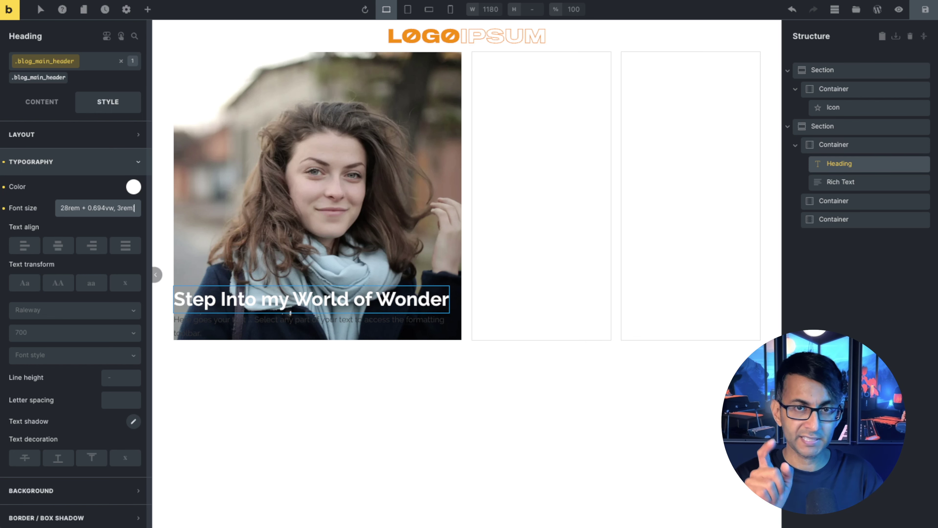
{"action": "left_click_drag", "start_coordinate": [94, 208], "coordinate": [51, 209]}
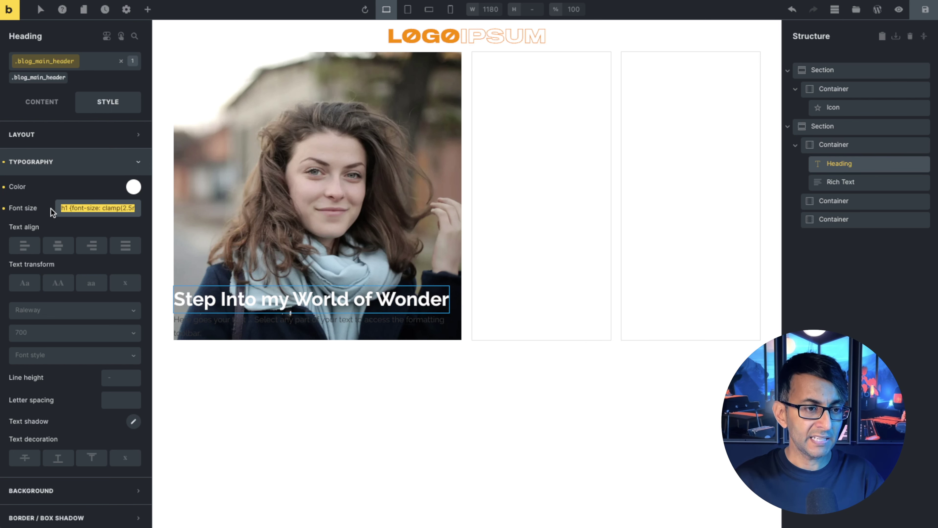
{"action": "left_click", "coordinate": [102, 207]}
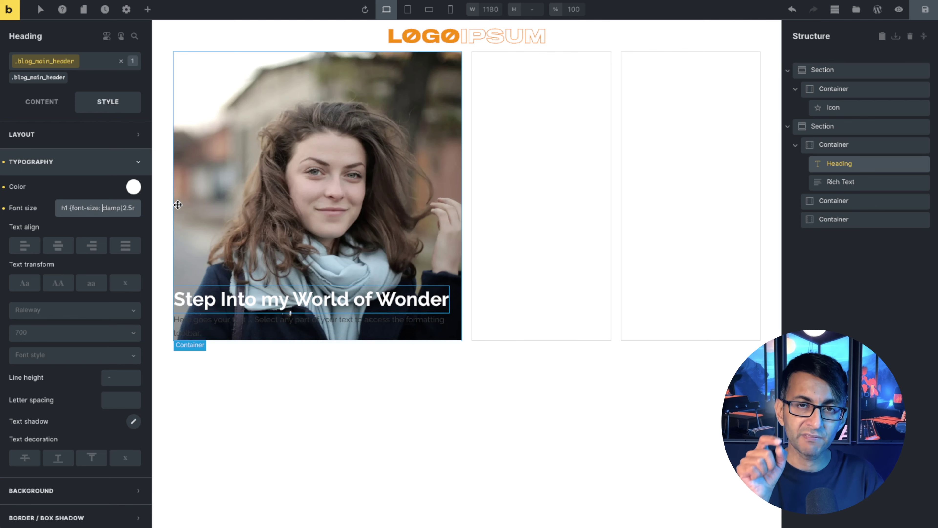
{"action": "key", "text": "BackSpace"}
{"action": "key", "text": "BackSpace"}
{"action": "key", "text": "BackSpace"}
{"action": "key", "text": "BackSpace"}
{"action": "key", "text": "BackSpace"}
{"action": "key", "text": "BackSpace"}
{"action": "key", "text": "BackSpace"}
{"action": "key", "text": "BackSpace"}
{"action": "key", "text": "BackSpace"}
{"action": "key", "text": "BackSpace"}
{"action": "key", "text": "BackSpace"}
{"action": "key", "text": "BackSpace"}
{"action": "key", "text": "BackSpace"}
{"action": "key", "text": "BackSpace"}
{"action": "key", "text": "BackSpace"}
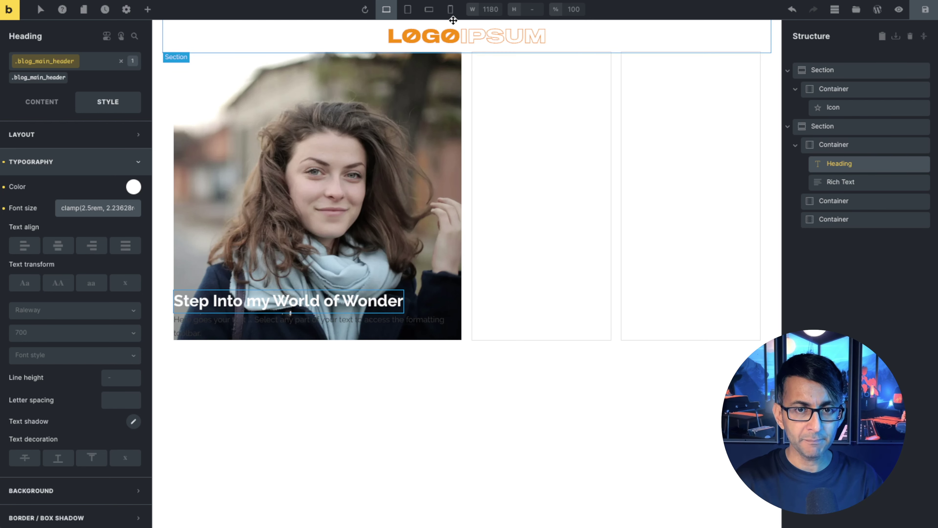
{"action": "left_click", "coordinate": [450, 9]}
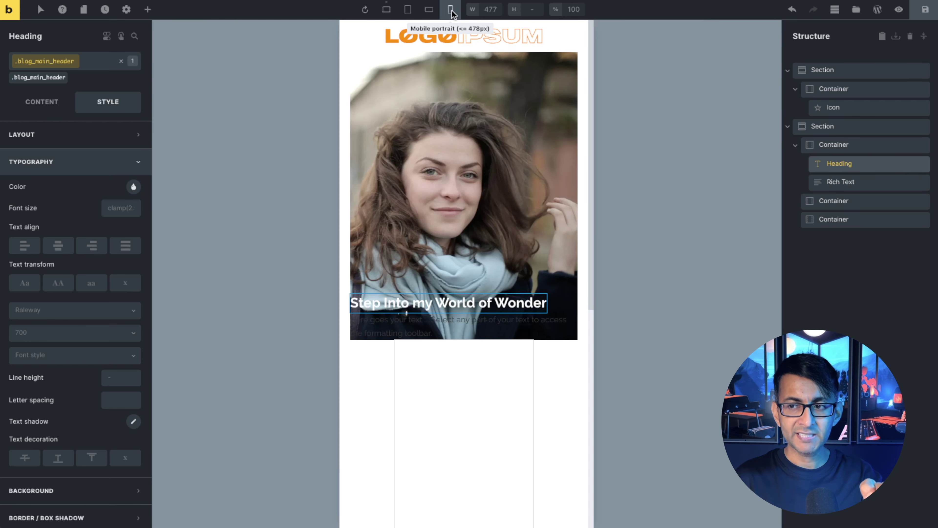
{"action": "left_click", "coordinate": [386, 9]}
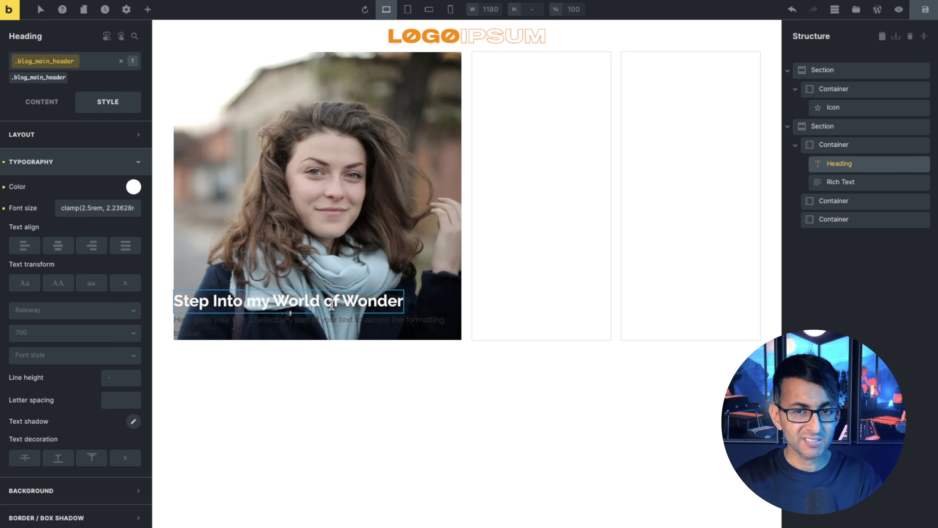
Give the blog_main_header class a black #000000 background and reduce its opacity to about half
{"action": "left_click", "coordinate": [63, 131]}
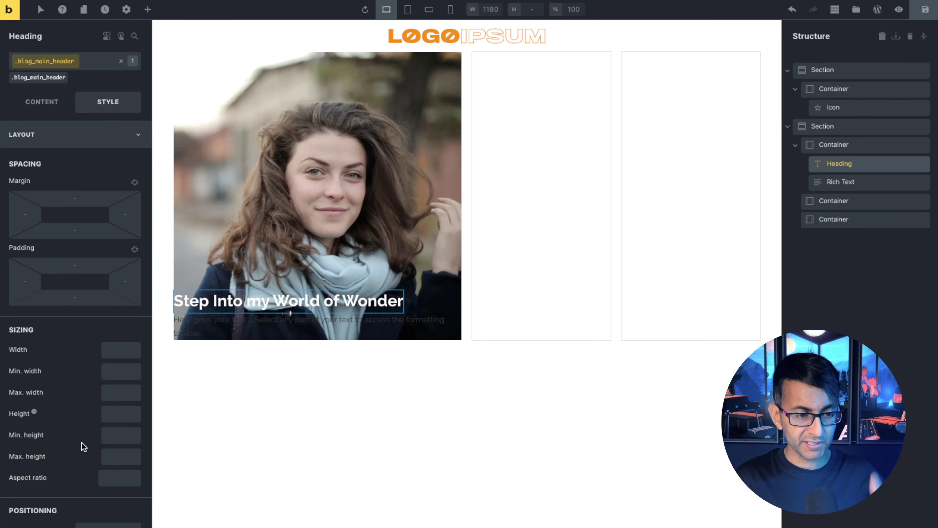
{"action": "scroll", "coordinate": [84, 445], "scroll_direction": "down", "scroll_amount": 4}
{"action": "scroll", "coordinate": [93, 295], "scroll_direction": "up", "scroll_amount": 2}
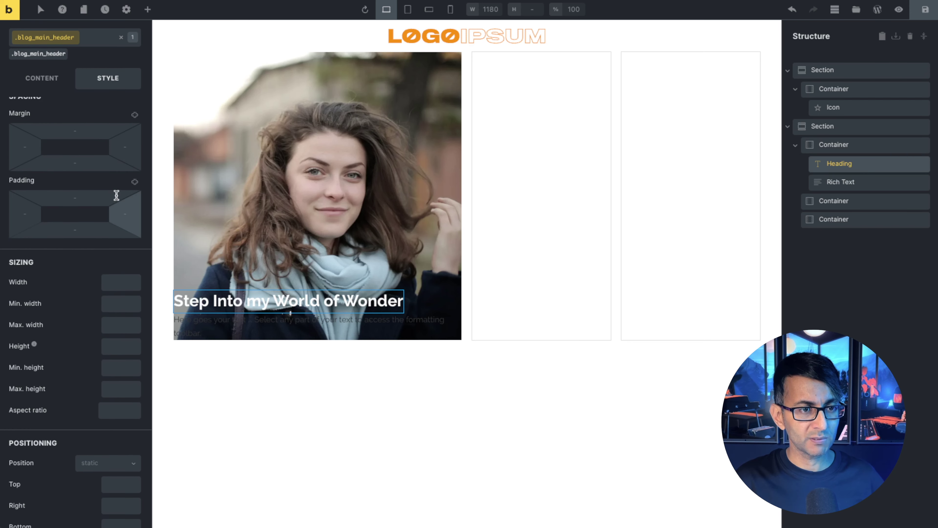
{"action": "scroll", "coordinate": [116, 195], "scroll_direction": "up", "scroll_amount": 3}
{"action": "left_click", "coordinate": [136, 140]}
{"action": "left_click", "coordinate": [136, 193]}
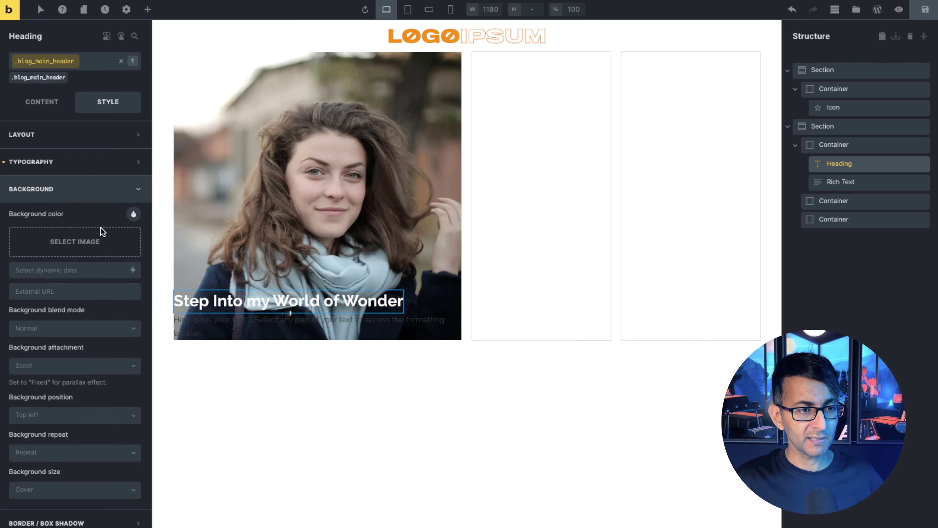
{"action": "left_click", "coordinate": [133, 214]}
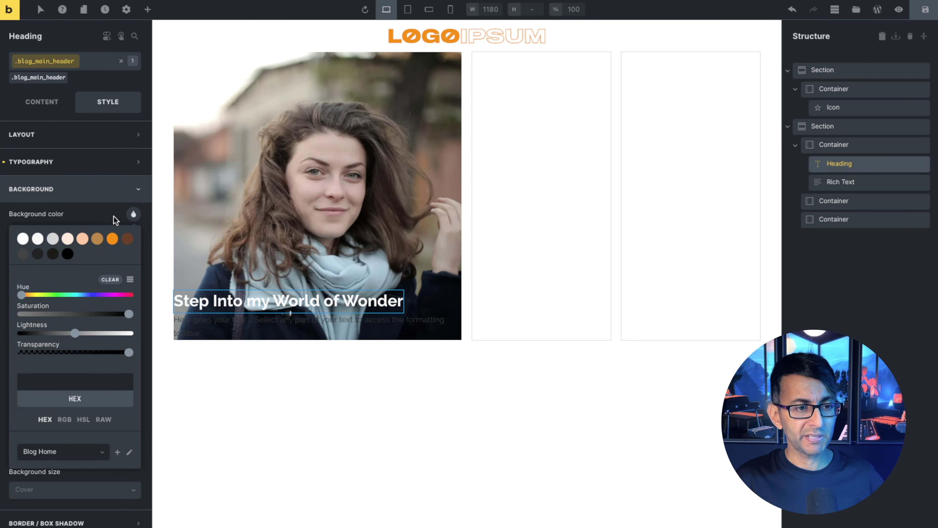
{"action": "left_click", "coordinate": [68, 254]}
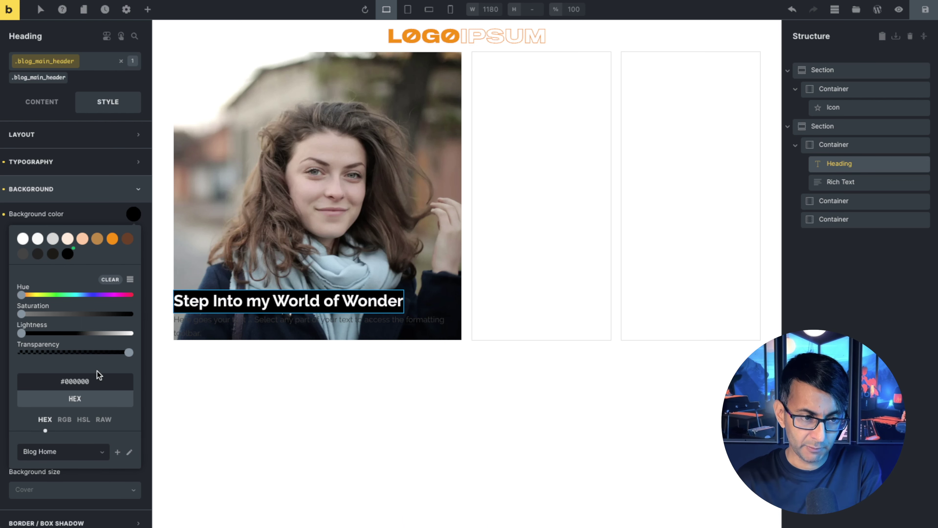
{"action": "left_click_drag", "start_coordinate": [129, 354], "coordinate": [75, 353]}
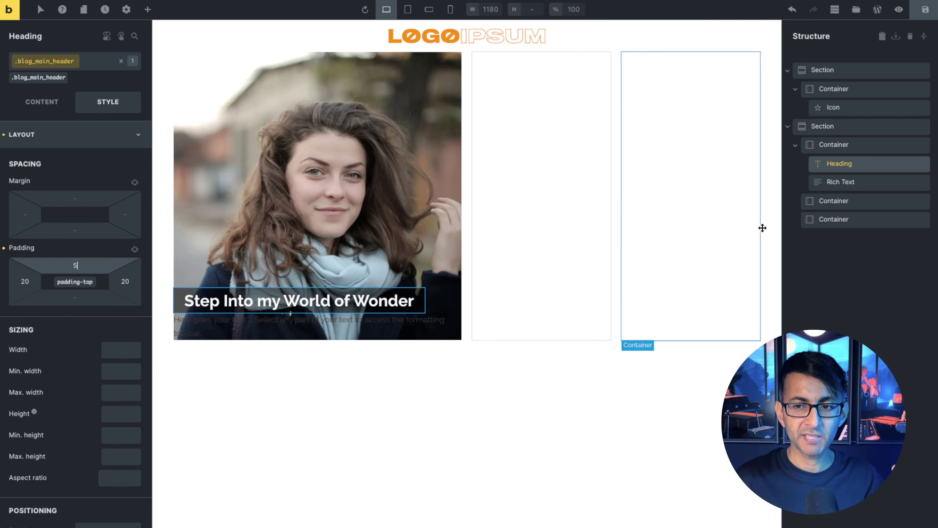
Replace the rich text's placeholder with "Where Every Story Invites You to Explore, Laugh, and Embrace Life's Adventures!"
{"action": "left_click", "coordinate": [865, 187]}
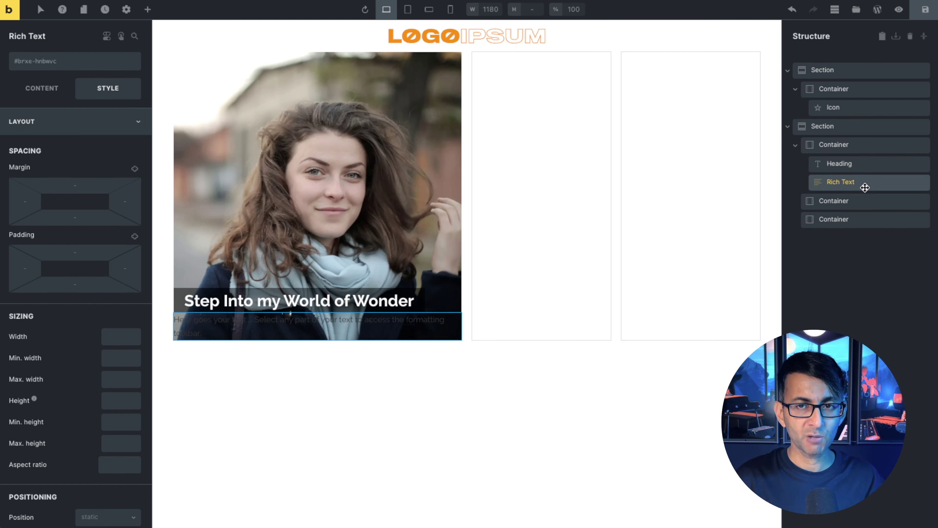
{"action": "left_click", "coordinate": [37, 89]}
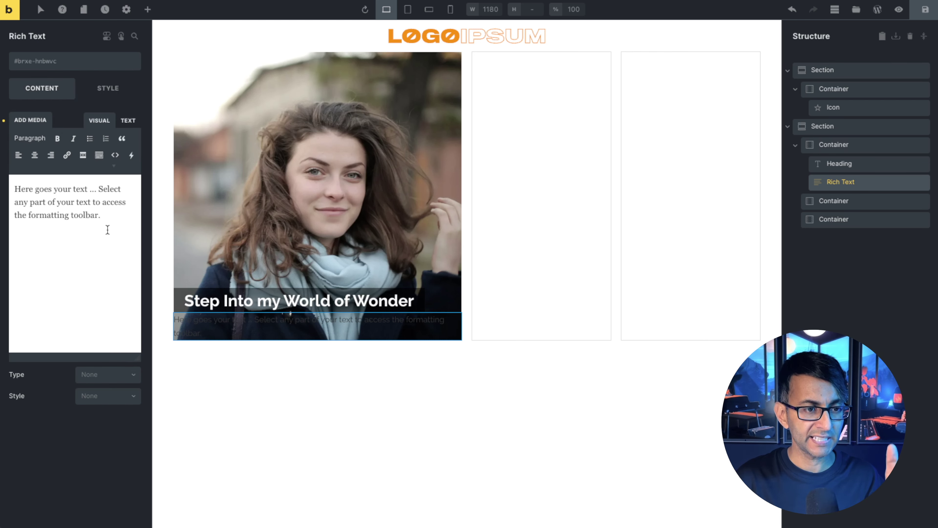
{"action": "left_click", "coordinate": [136, 93]}
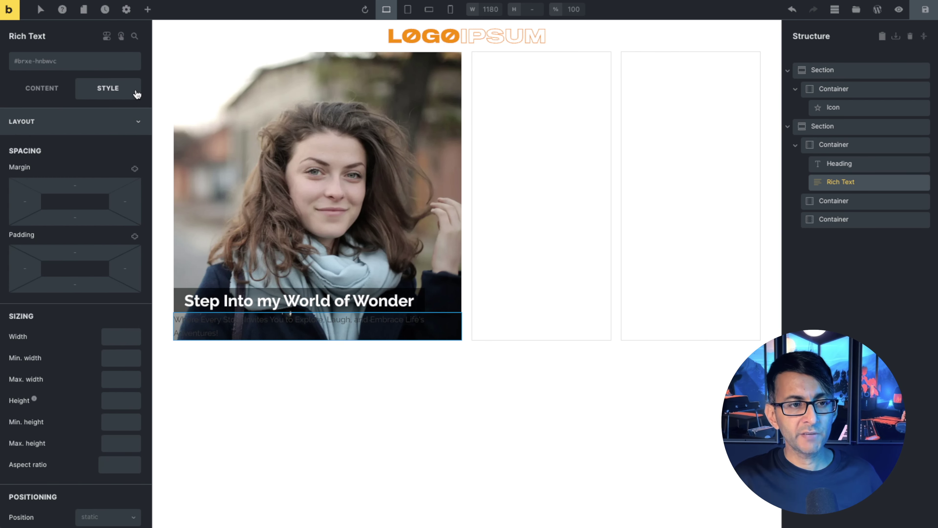
Add the class blog_sub_text to the rich text and set its text colour to white
{"action": "left_click", "coordinate": [61, 63]}
{"action": "type", "text": "blog_sub_text"}
{"action": "key", "text": "Return"}
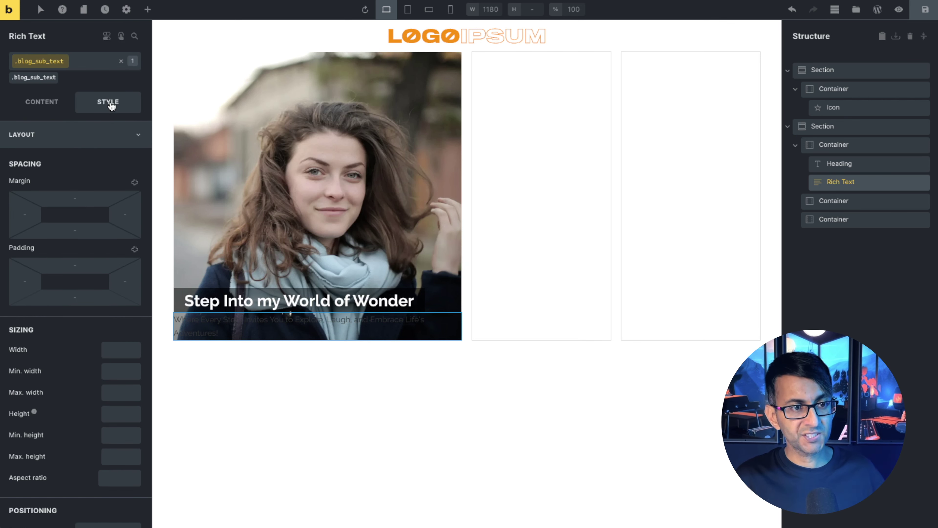
{"action": "left_click", "coordinate": [138, 133]}
{"action": "left_click", "coordinate": [132, 163]}
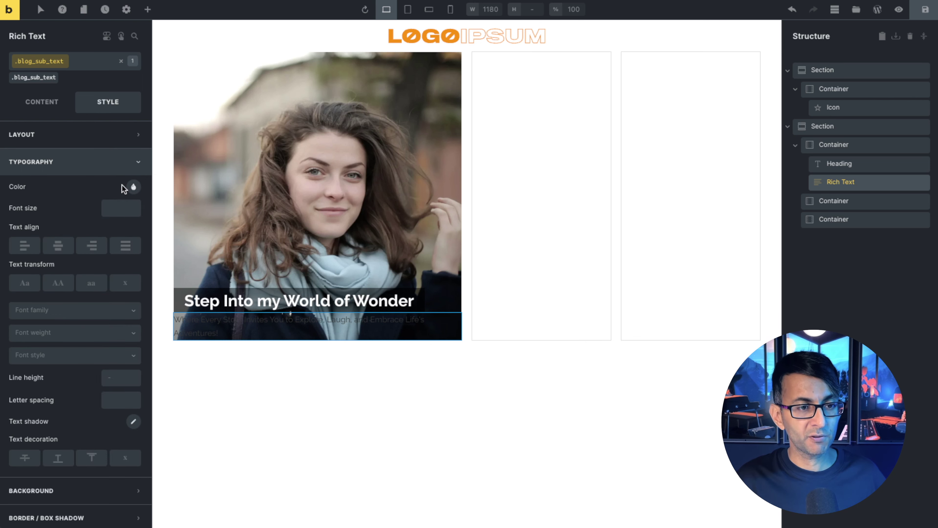
{"action": "left_click", "coordinate": [133, 188]}
{"action": "left_click", "coordinate": [23, 211]}
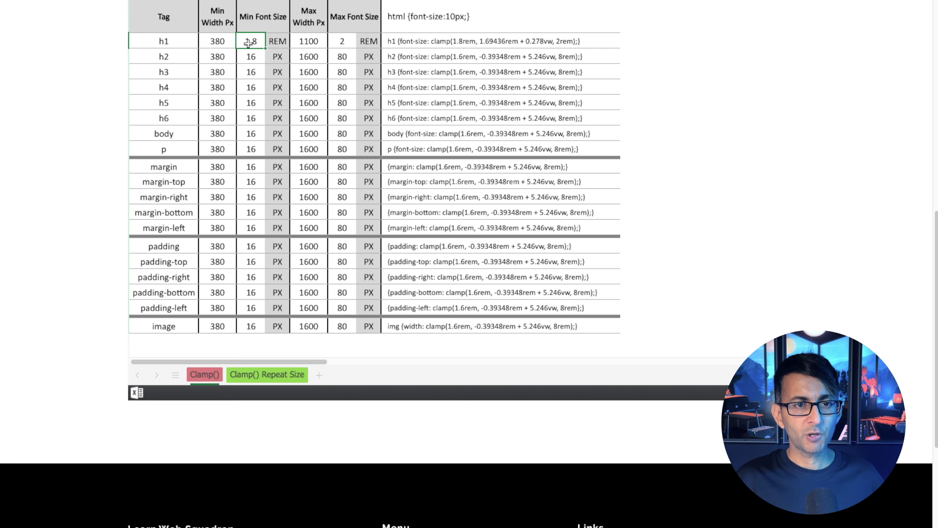
Copy the clamp calculator's h1 CSS and set the blog_sub_text font size to just clamp(1.8rem, 1.69436rem + 0.278vw, 2rem)
{"action": "left_click", "coordinate": [334, 41]}
{"action": "left_click", "coordinate": [452, 41]}
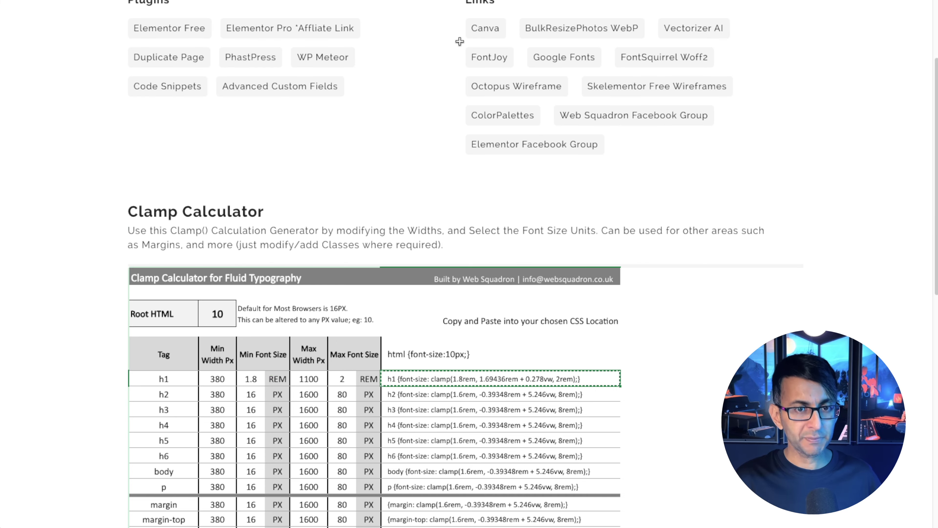
{"action": "left_click", "coordinate": [115, 208]}
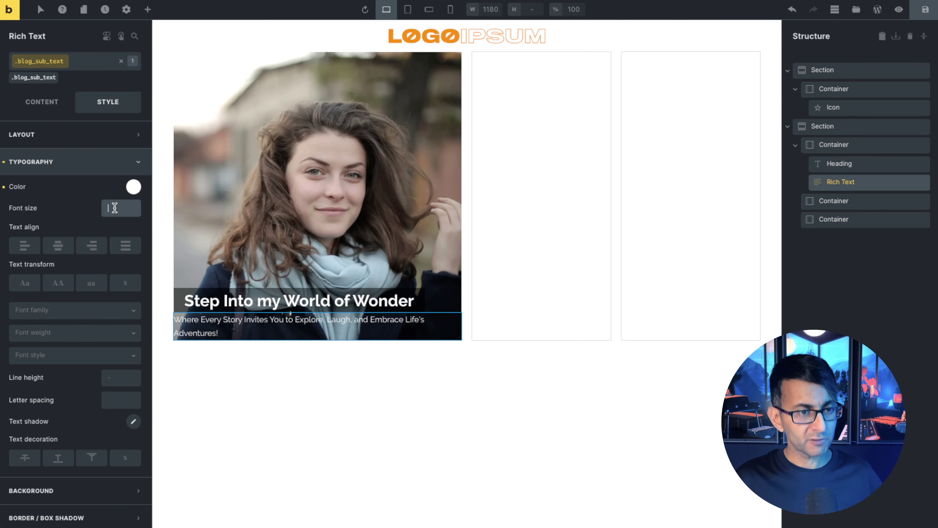
{"action": "key", "text": "ctrl+v"}
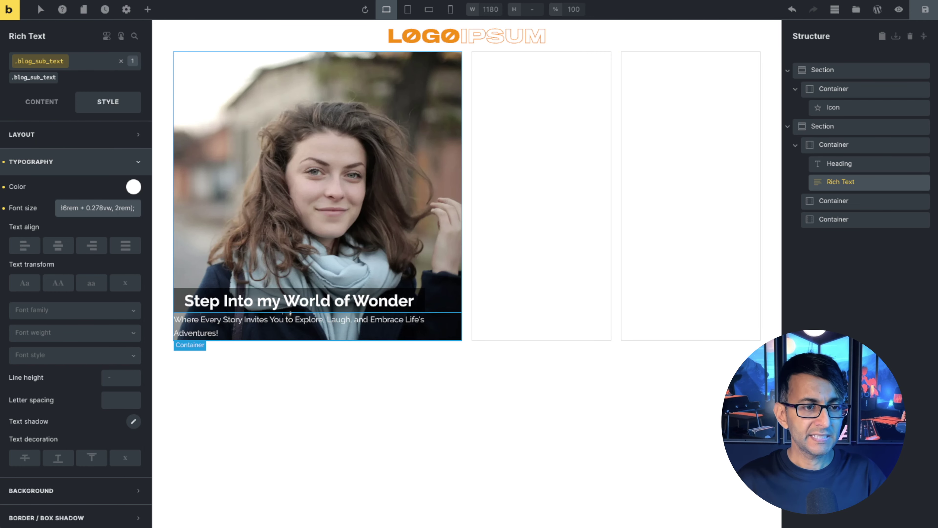
{"action": "left_click_drag", "start_coordinate": [127, 207], "coordinate": [40, 204]}
{"action": "left_click", "coordinate": [92, 207]}
{"action": "key", "text": "BackSpace"}
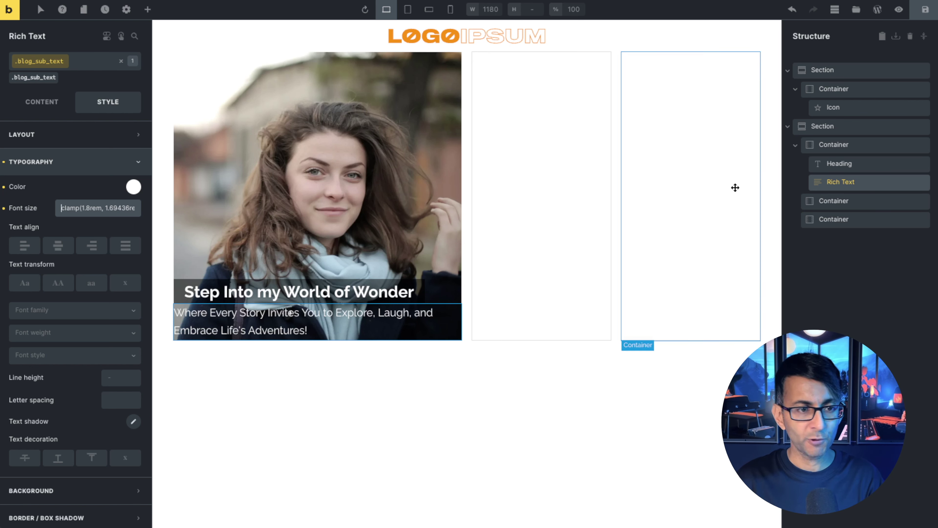
Set the blog_sub_text class's font family to Raleway with a font weight of 500
{"action": "scroll", "coordinate": [3, 277], "scroll_direction": "down", "scroll_amount": 1}
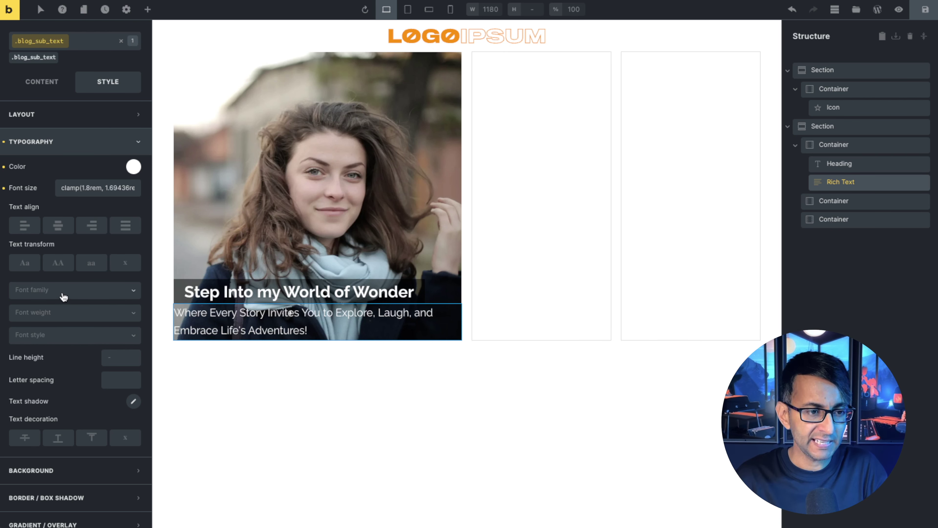
{"action": "left_click", "coordinate": [80, 287]}
{"action": "left_click", "coordinate": [58, 339]}
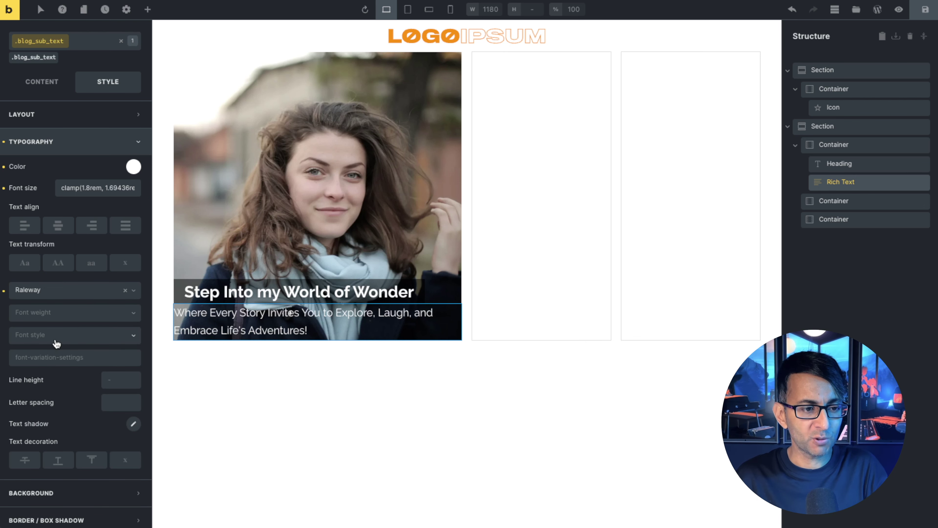
{"action": "left_click", "coordinate": [74, 318]}
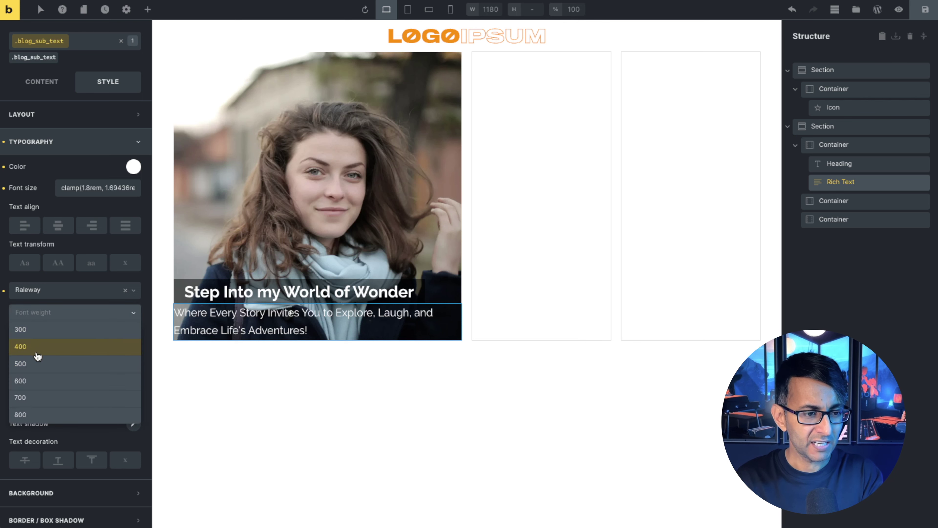
{"action": "left_click", "coordinate": [44, 369]}
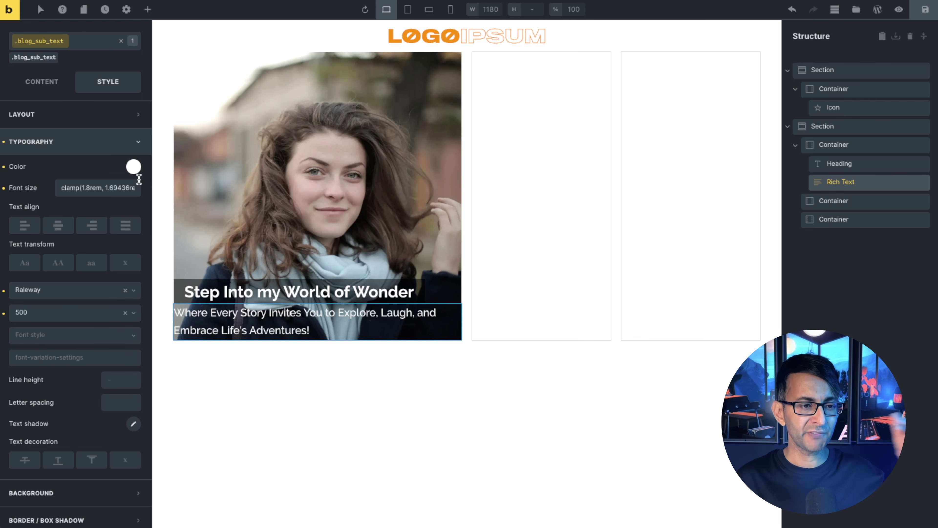
Compare font weights 600 and 700 on the blog_main_header heading and settle on 600
{"action": "left_click", "coordinate": [857, 166]}
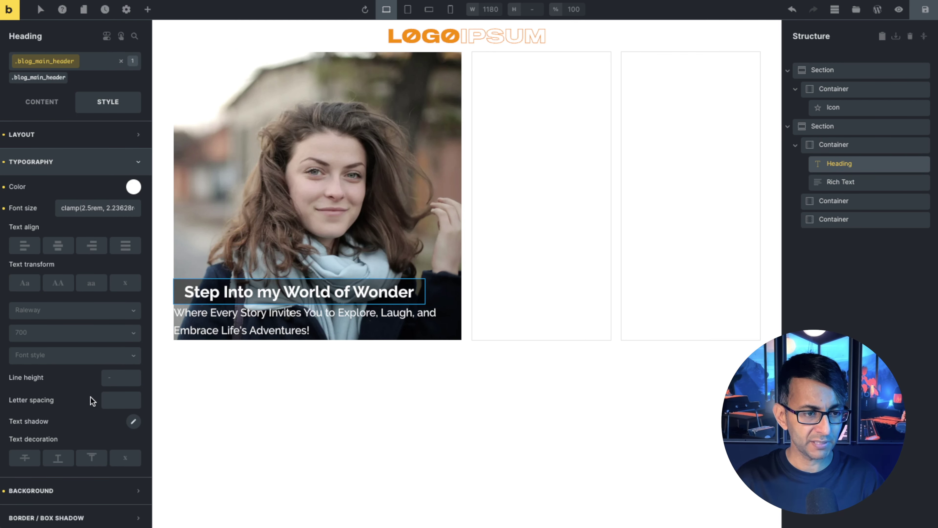
{"action": "left_click", "coordinate": [59, 333]}
{"action": "left_click", "coordinate": [49, 435]}
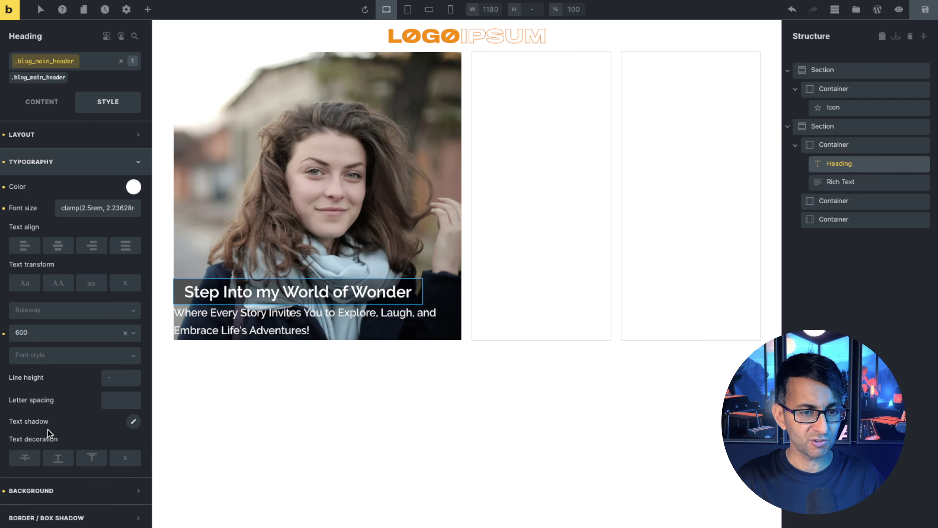
{"action": "left_click", "coordinate": [70, 340]}
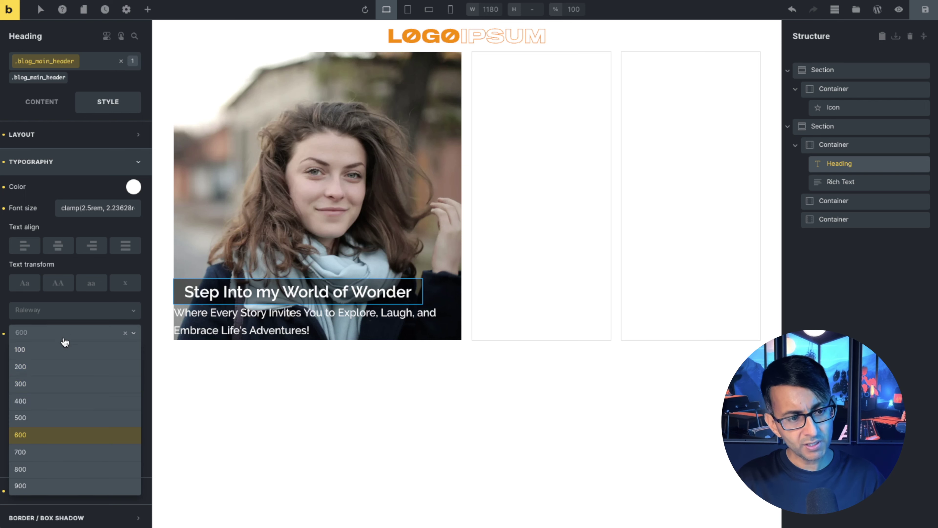
{"action": "left_click", "coordinate": [55, 452]}
{"action": "left_click", "coordinate": [56, 335]}
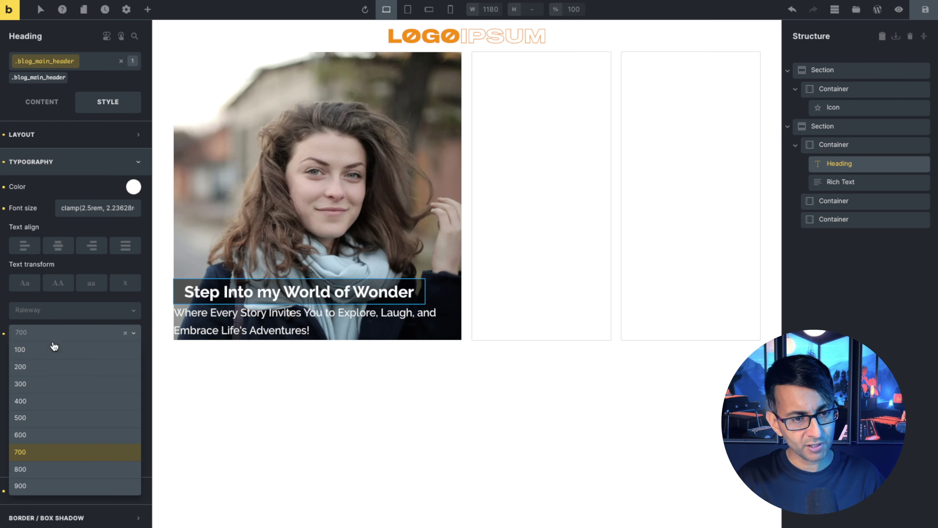
{"action": "left_click", "coordinate": [48, 436]}
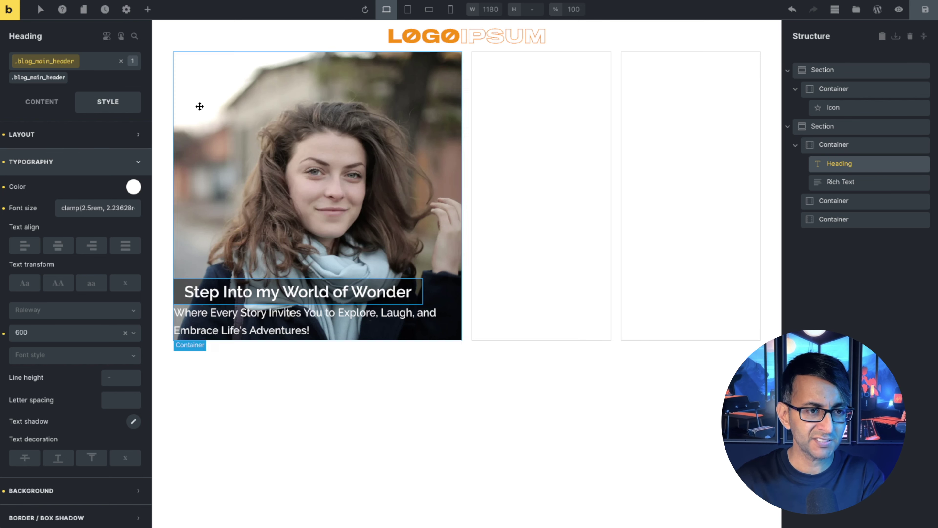
Raise the opacity of the blog_main_header class's black background to 0.7
{"action": "left_click", "coordinate": [138, 161]}
{"action": "left_click", "coordinate": [138, 189]}
{"action": "left_click", "coordinate": [134, 214]}
{"action": "left_click_drag", "start_coordinate": [76, 354], "coordinate": [99, 358]}
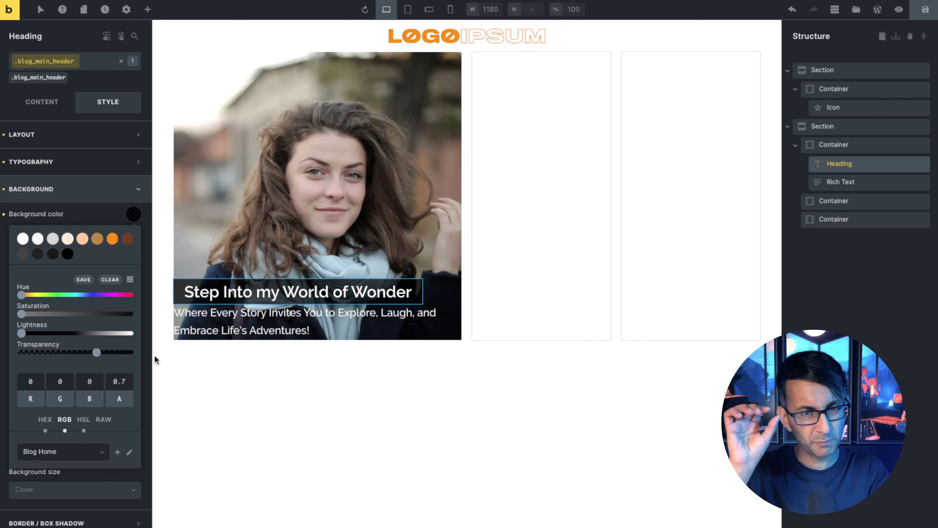
Give the rich text's blog_sub_text class a black background with an opacity of 0.7
{"action": "left_click", "coordinate": [861, 183]}
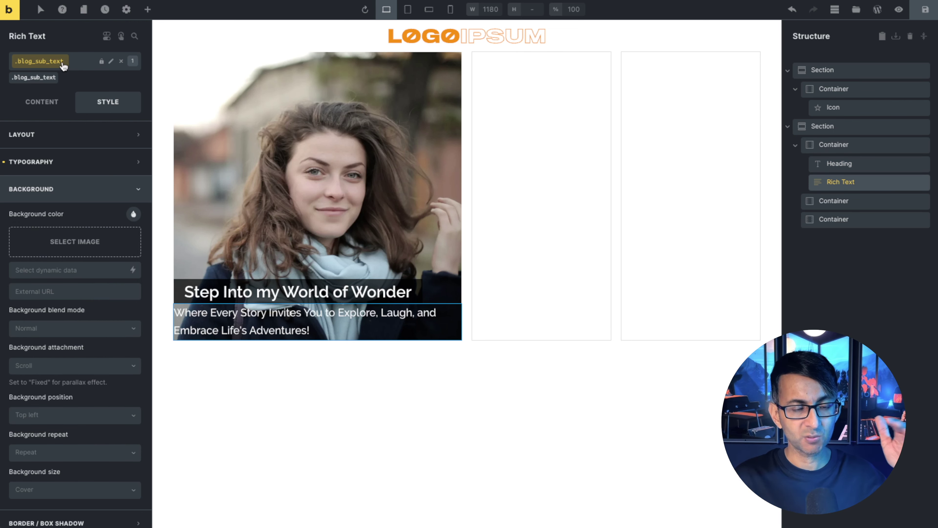
{"action": "left_click", "coordinate": [133, 214]}
{"action": "left_click", "coordinate": [67, 254]}
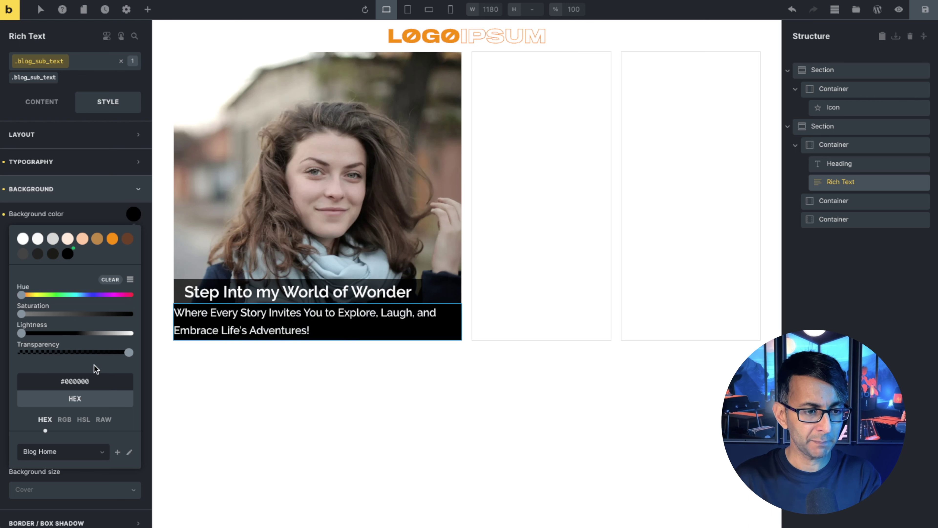
{"action": "left_click_drag", "start_coordinate": [129, 353], "coordinate": [97, 354]}
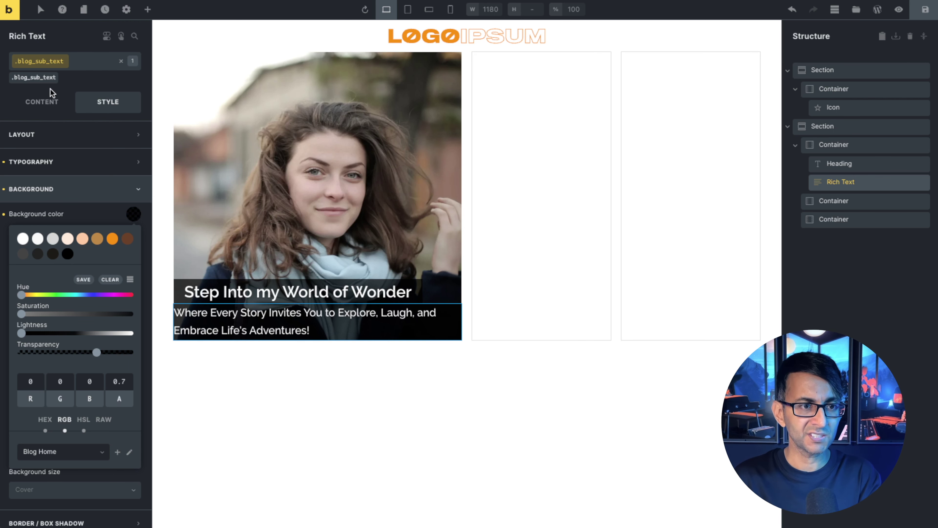
Set the rich text element's own padding, outside its class, to 20 left, 20 right and 10 bottom, and preview the page
{"action": "left_click", "coordinate": [44, 65]}
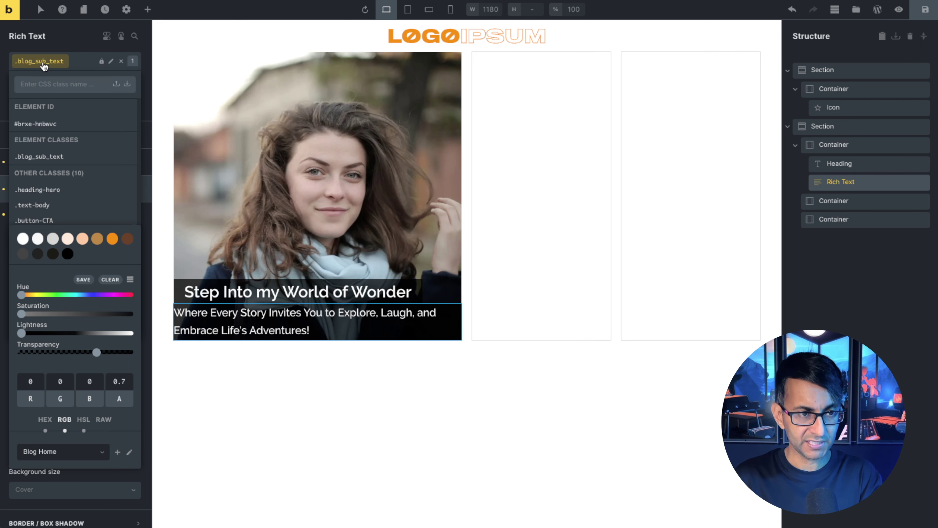
{"action": "left_click", "coordinate": [121, 61]}
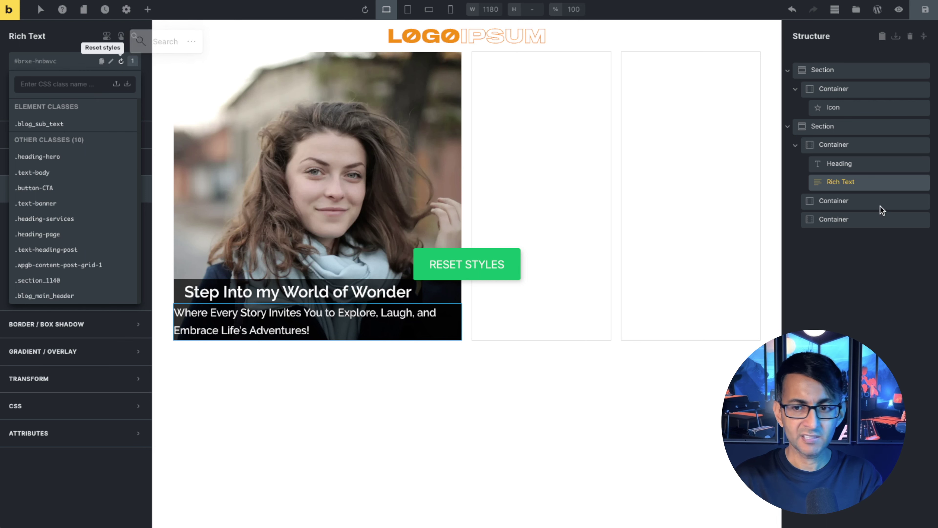
{"action": "left_click", "coordinate": [4, 114]}
{"action": "left_click", "coordinate": [73, 142]}
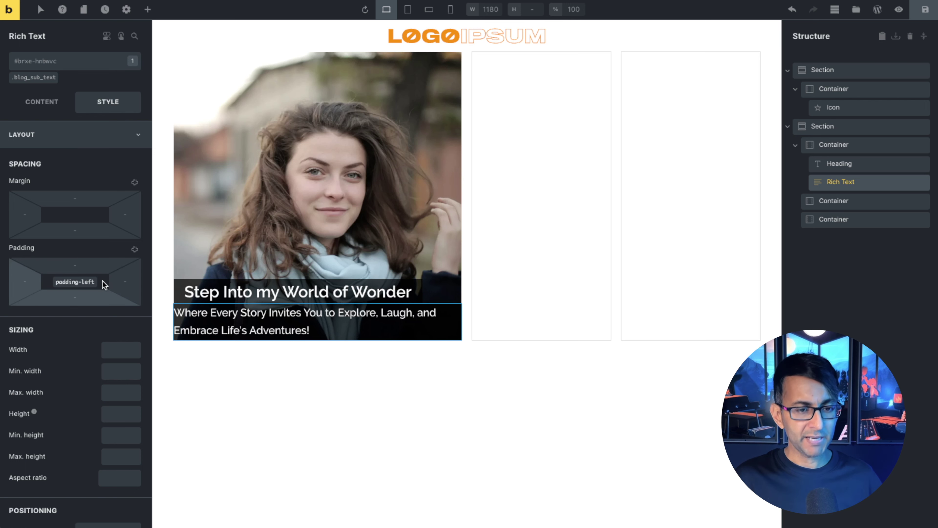
{"action": "type", "text": "20"}
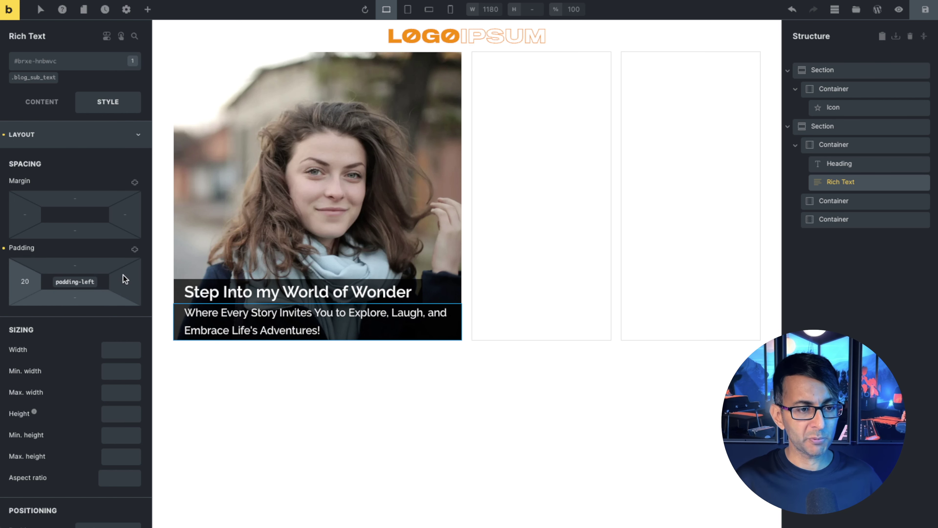
{"action": "left_click", "coordinate": [128, 282]}
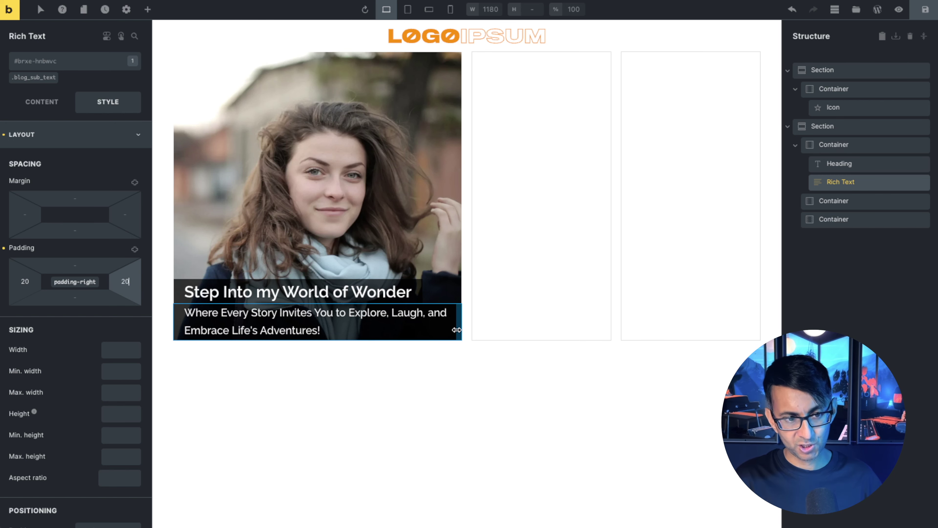
{"action": "left_click", "coordinate": [134, 302]}
{"action": "type", "text": "10"}
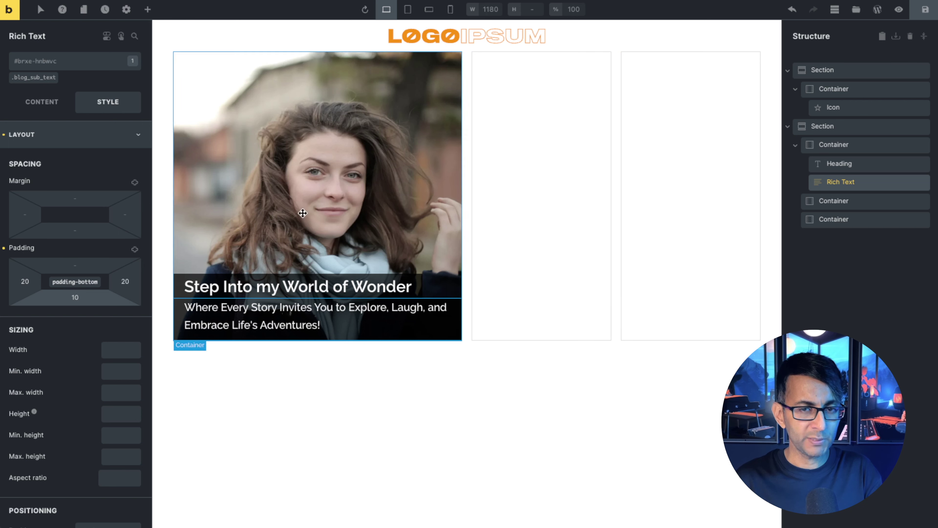
{"action": "left_click", "coordinate": [900, 11]}
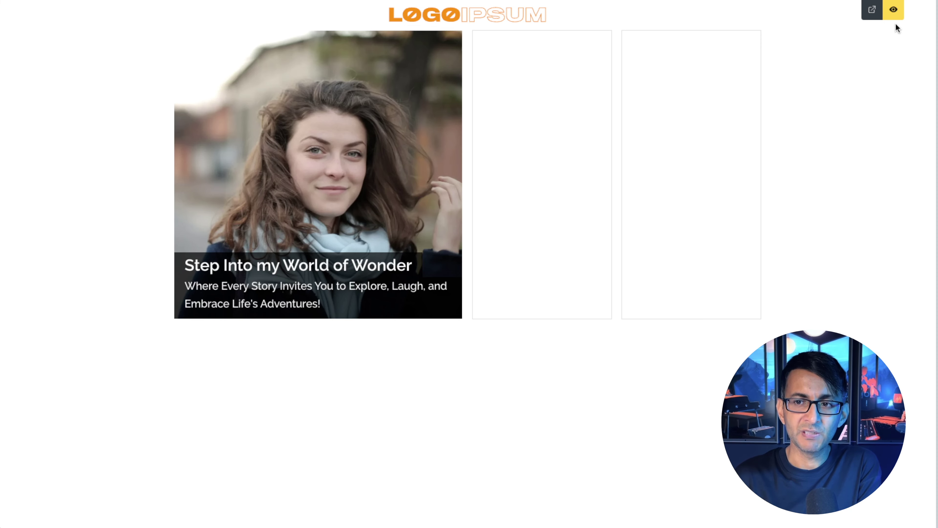
{"action": "left_click", "coordinate": [894, 10]}
Set the first container's right padding to 60 after trying 160, and swap its background image for the woman holding a mug
{"action": "left_click", "coordinate": [834, 145]}
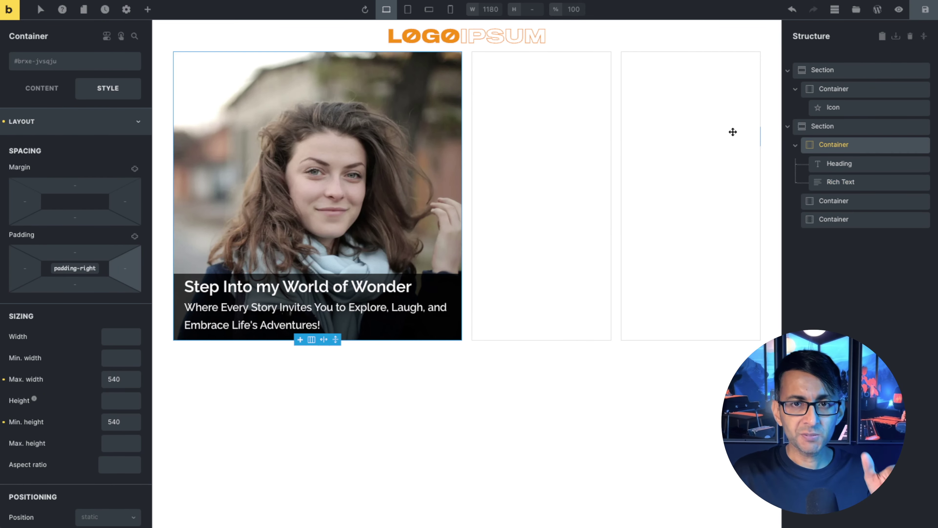
{"action": "left_click", "coordinate": [133, 271]}
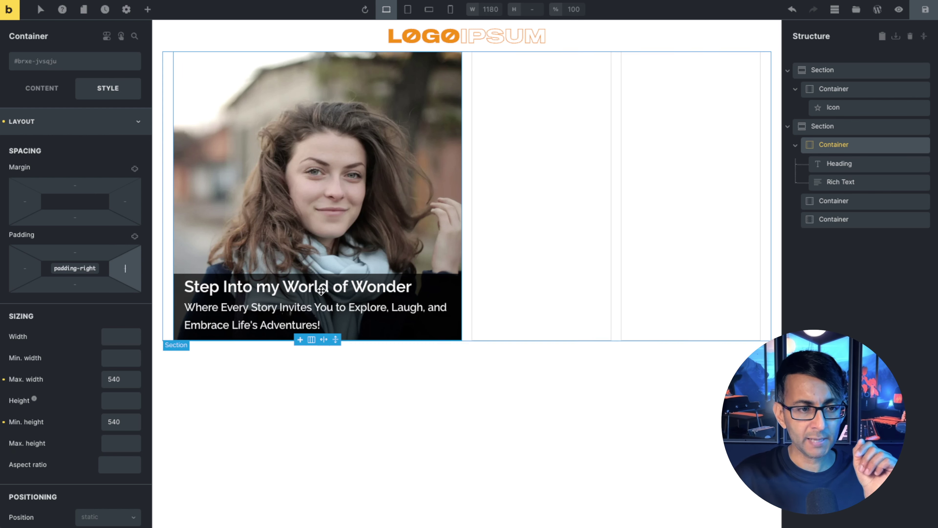
{"action": "type", "text": "60"}
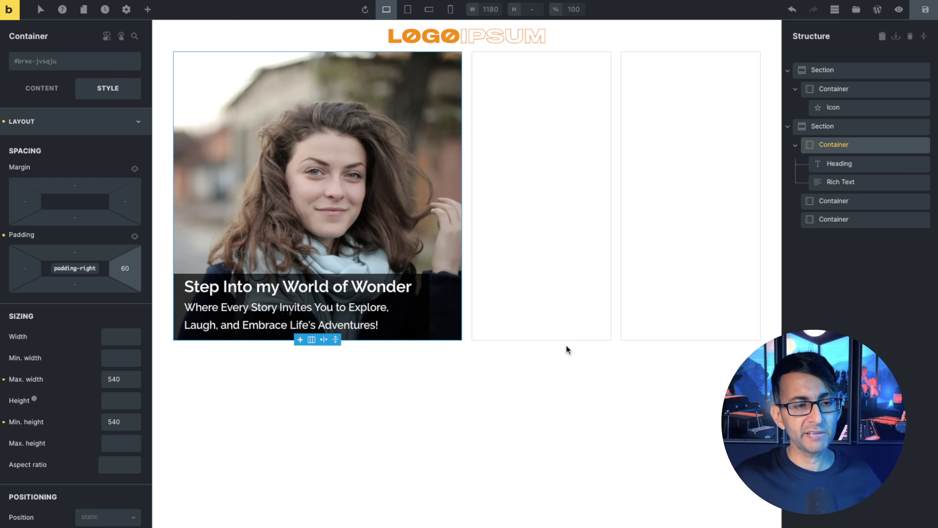
{"action": "left_click", "coordinate": [121, 268]}
{"action": "type", "text": "1"}
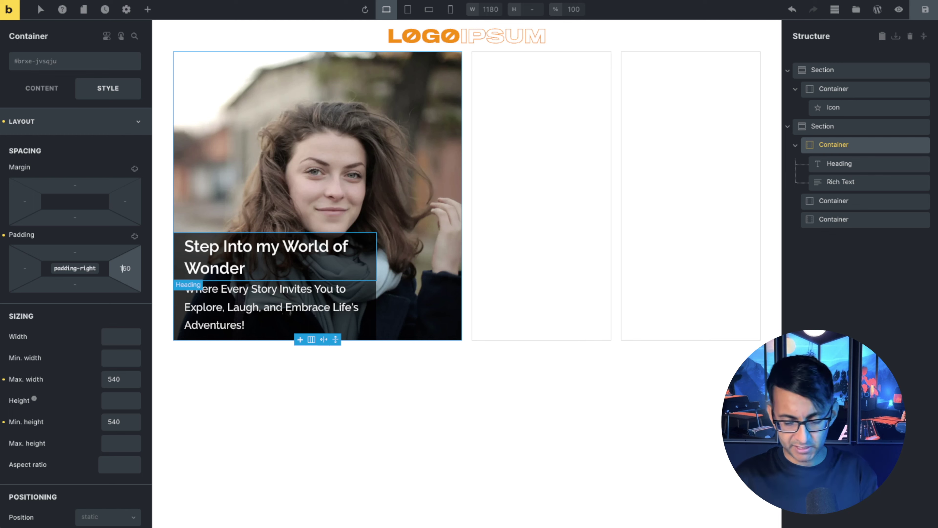
{"action": "left_click", "coordinate": [122, 268]}
{"action": "key", "text": "BackSpace"}
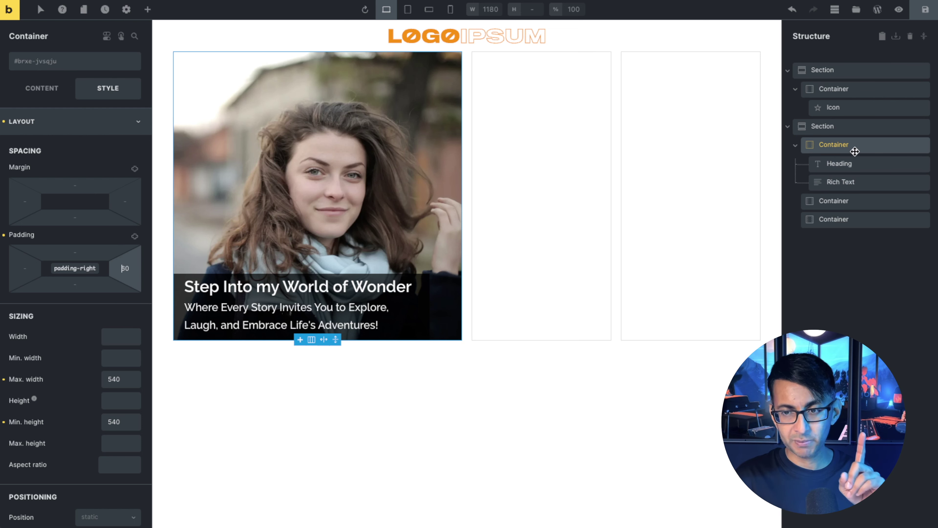
{"action": "scroll", "coordinate": [41, 388], "scroll_direction": "down", "scroll_amount": 10}
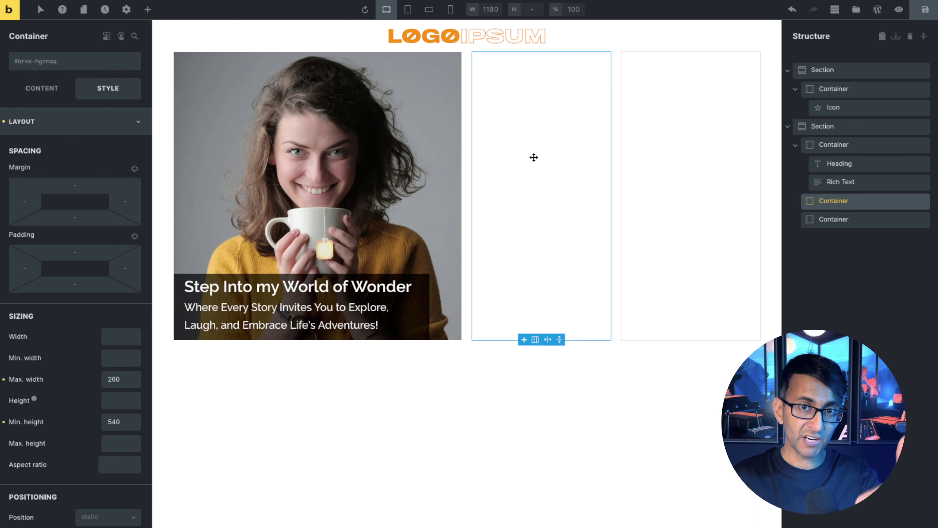
Add a block inside the second container and give it the new class blog_loop
{"action": "key", "text": "ctrl+shift+a"}
{"action": "left_click", "coordinate": [40, 151]}
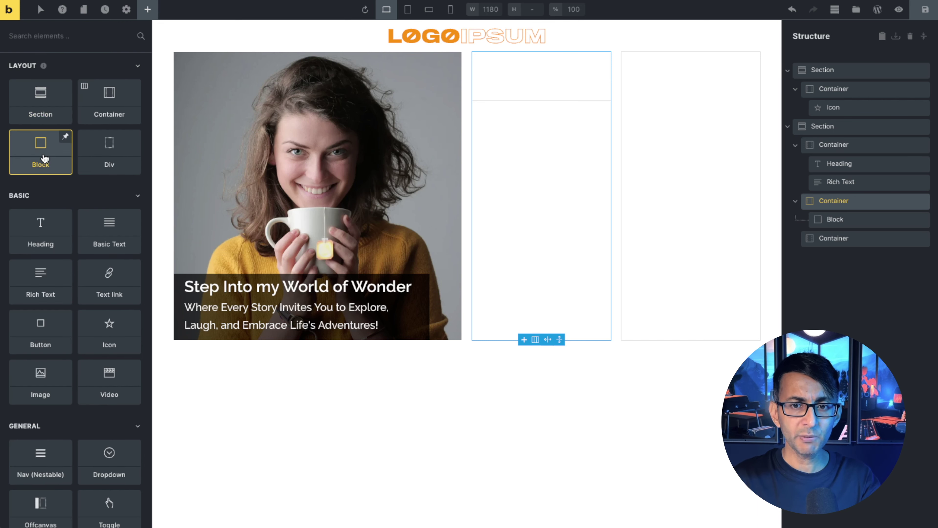
{"action": "left_click", "coordinate": [839, 218]}
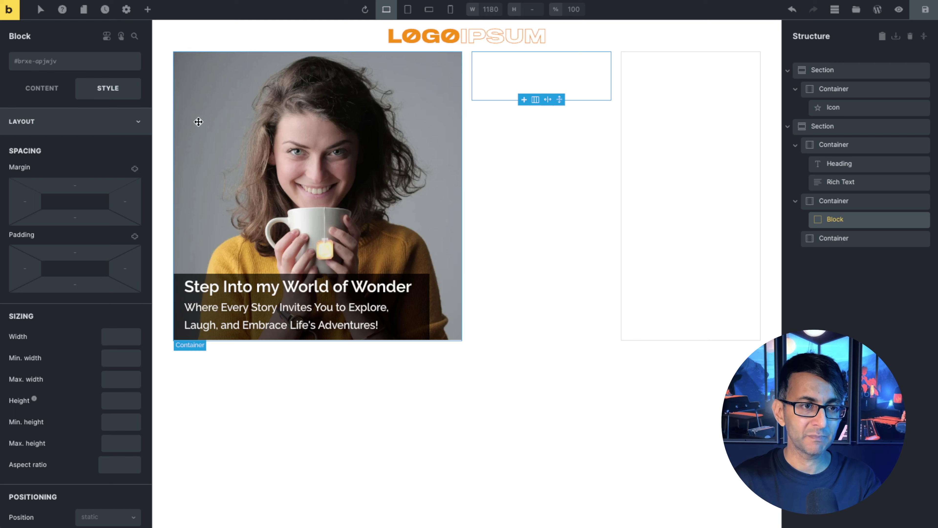
{"action": "left_click", "coordinate": [74, 61]}
{"action": "type", "text": "blog_loop"}
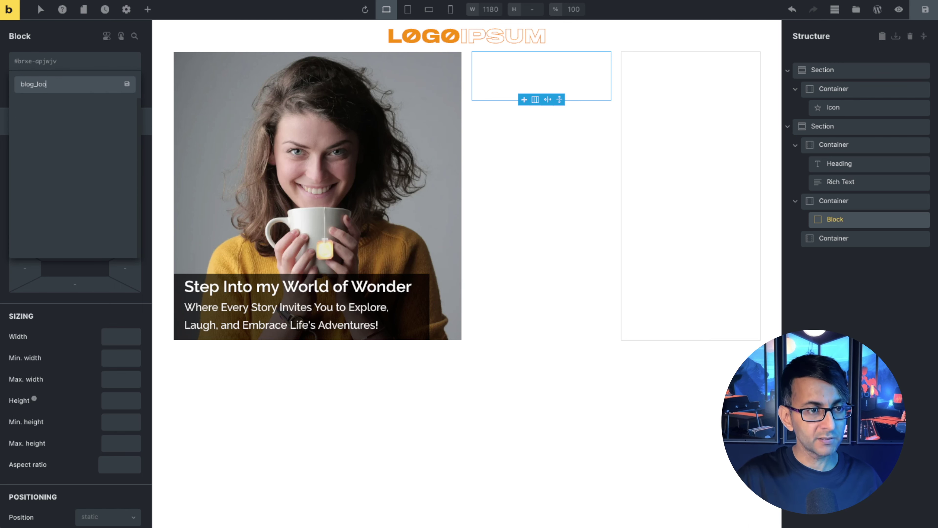
{"action": "left_click", "coordinate": [127, 85]}
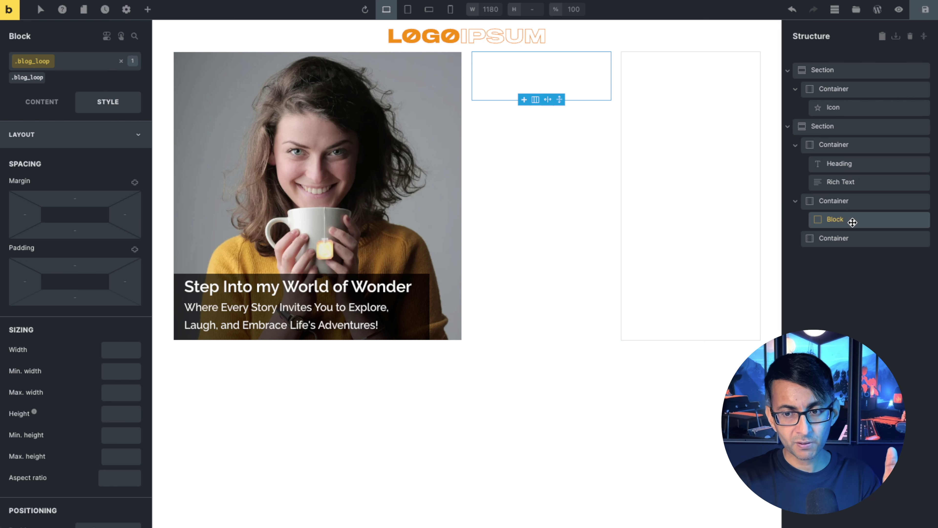
Set the blog_loop class's minimum height to 260 and enable the query loop on the block
{"action": "left_click", "coordinate": [109, 437]}
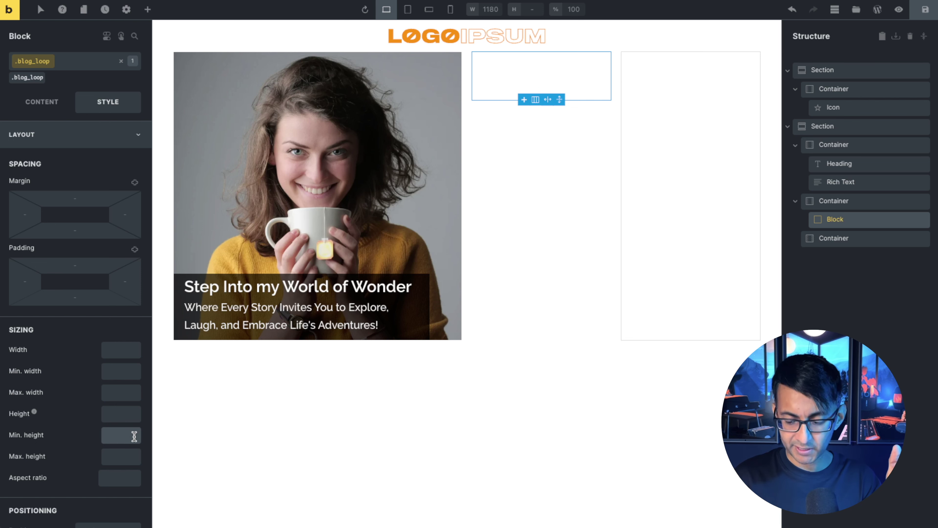
{"action": "type", "text": "260"}
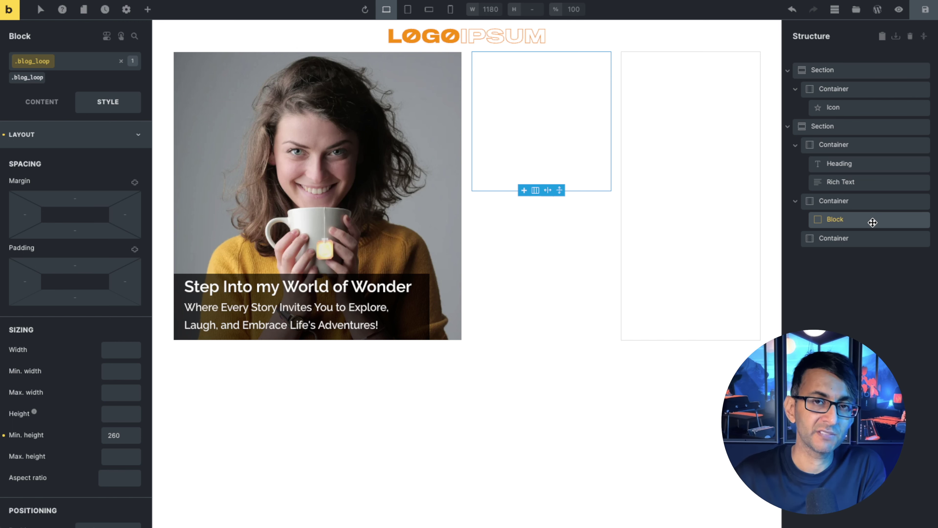
{"action": "left_click", "coordinate": [37, 102]}
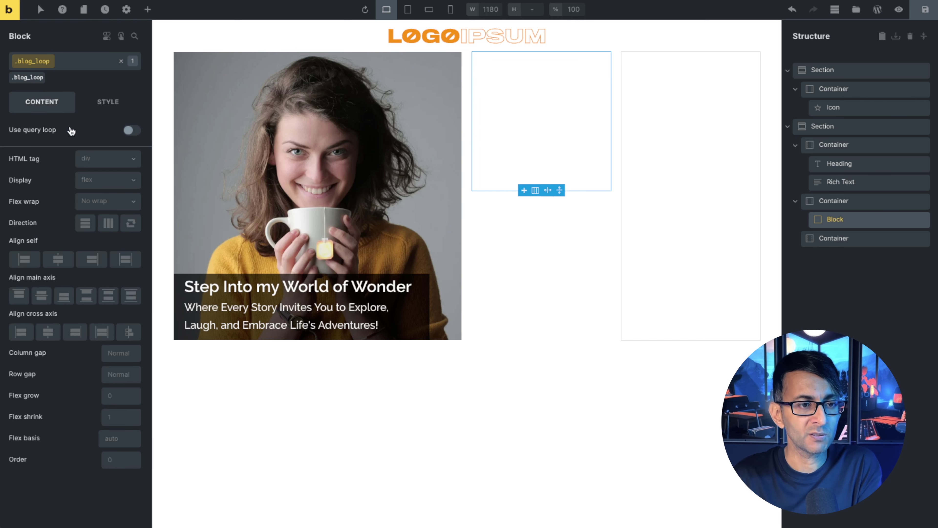
{"action": "left_click", "coordinate": [132, 131]}
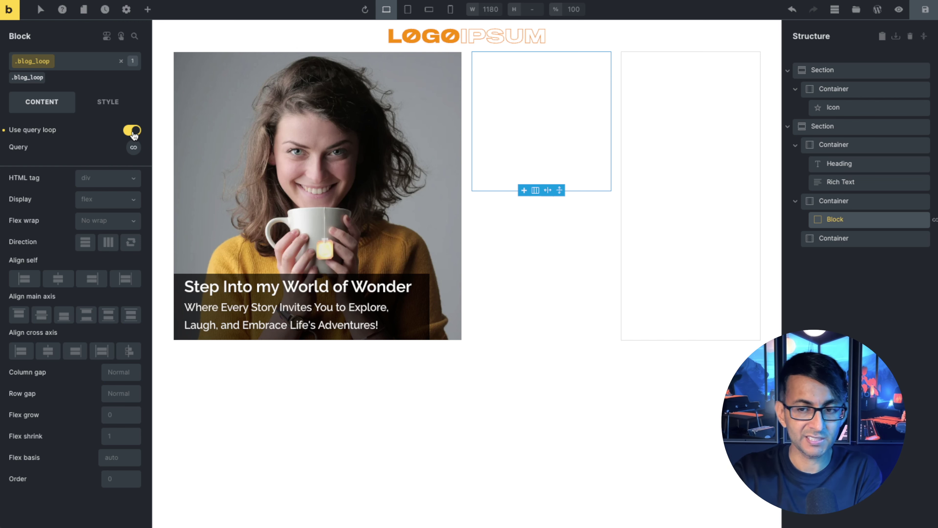
Copy the heading from the first container and paste it into the query loop block
{"action": "left_click", "coordinate": [847, 165]}
{"action": "right_click", "coordinate": [847, 166]}
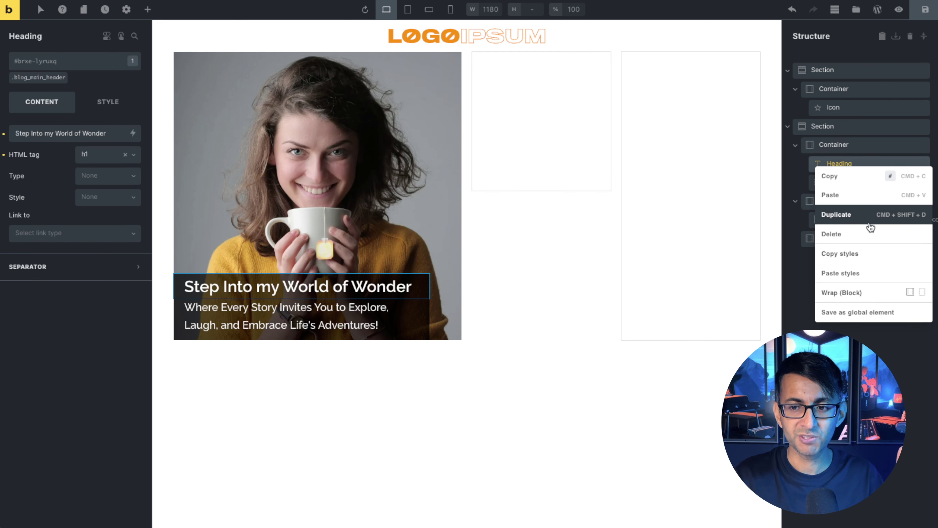
{"action": "left_click", "coordinate": [864, 181]}
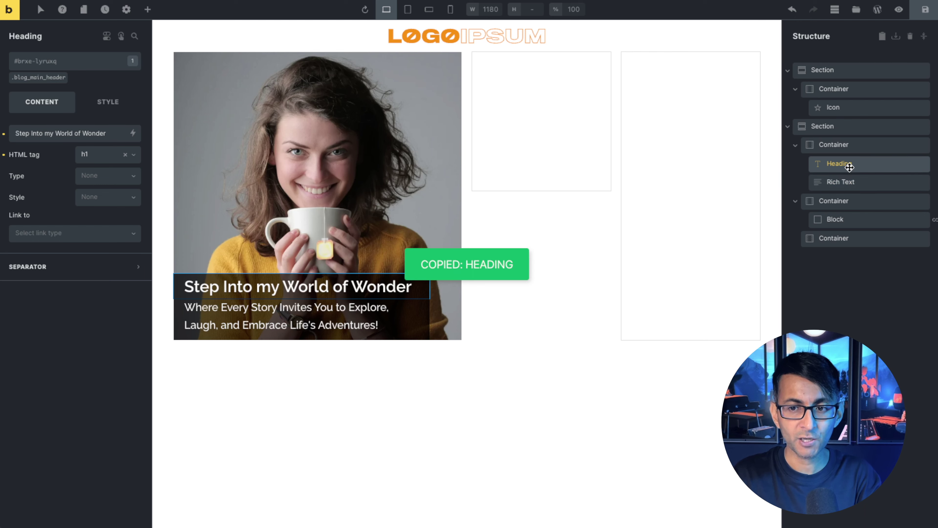
{"action": "right_click", "coordinate": [569, 115]}
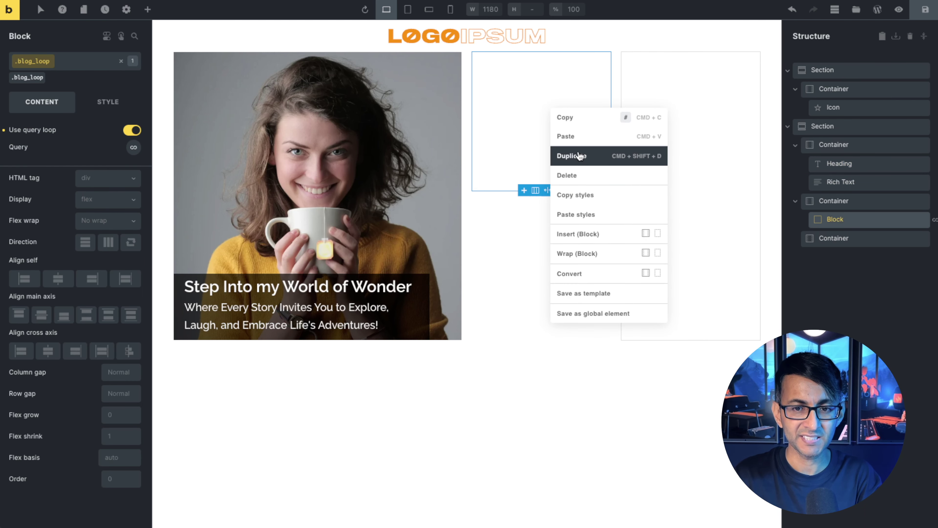
{"action": "left_click", "coordinate": [569, 137]}
{"action": "left_click", "coordinate": [857, 242]}
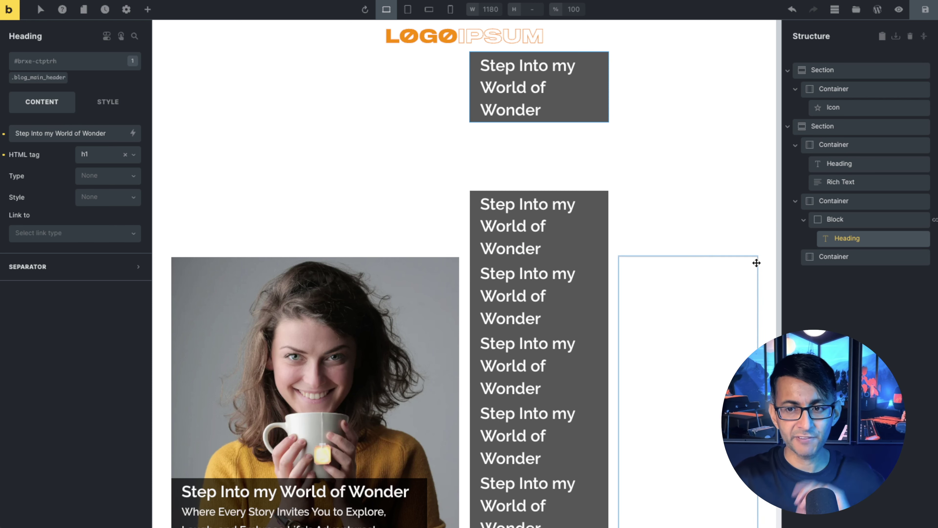
Limit the loop block's query to 1 post per page
{"action": "left_click", "coordinate": [844, 219]}
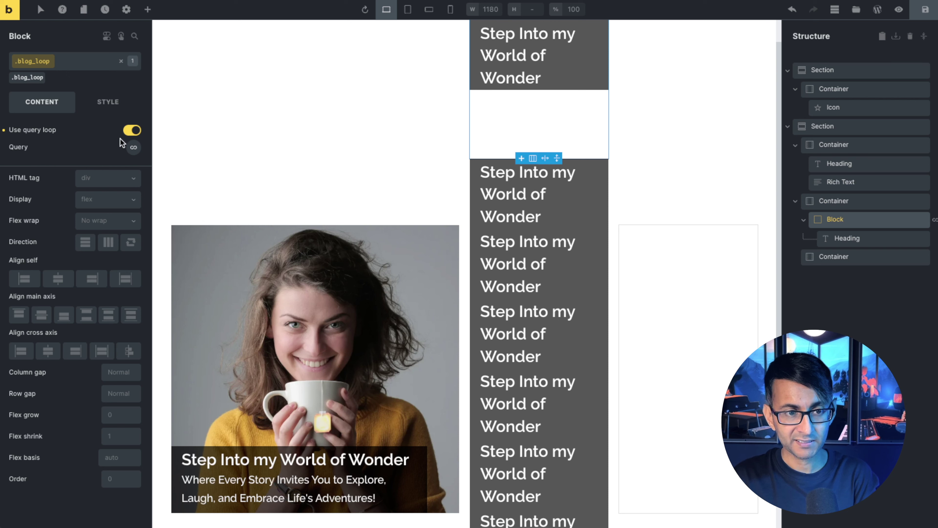
{"action": "left_click", "coordinate": [134, 148]}
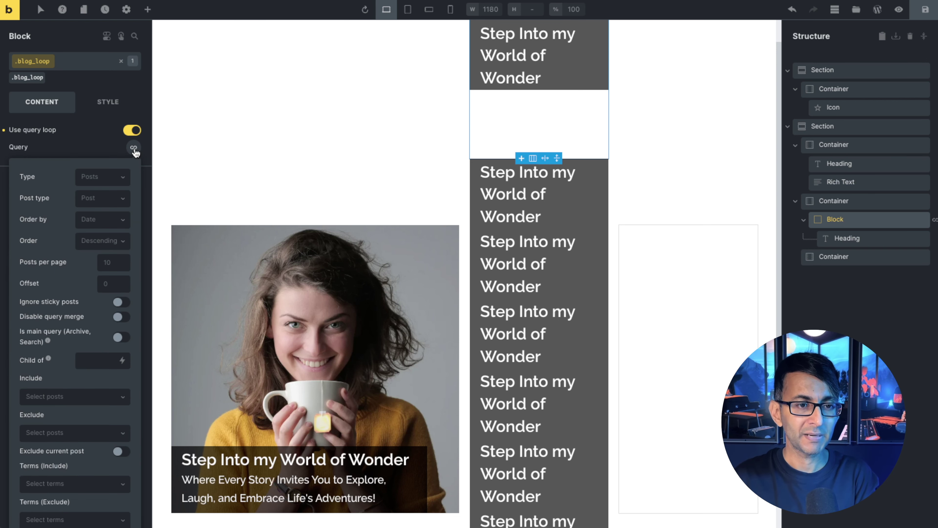
{"action": "left_click", "coordinate": [107, 267]}
{"action": "type", "text": "1"}
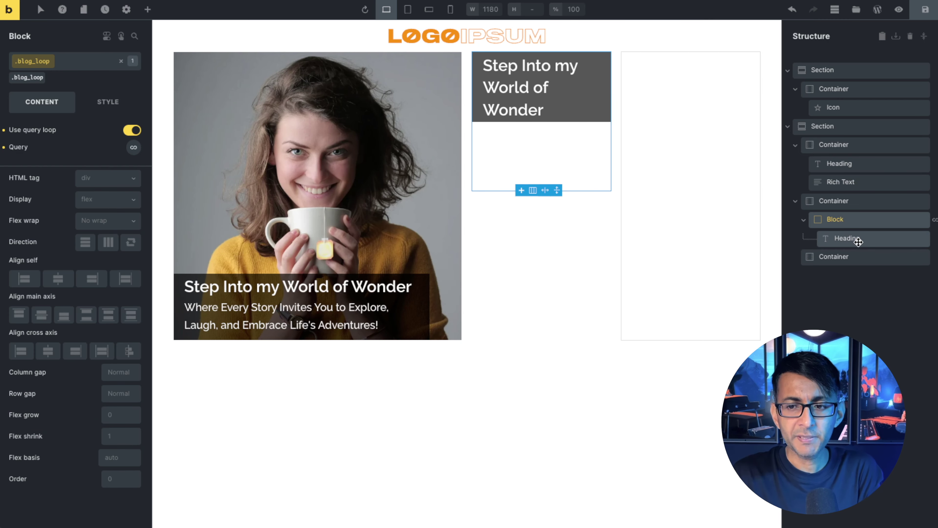
Remove the blog_main_header class from the heading in the loop block and set its HTML tag to h2
{"action": "left_click", "coordinate": [858, 242]}
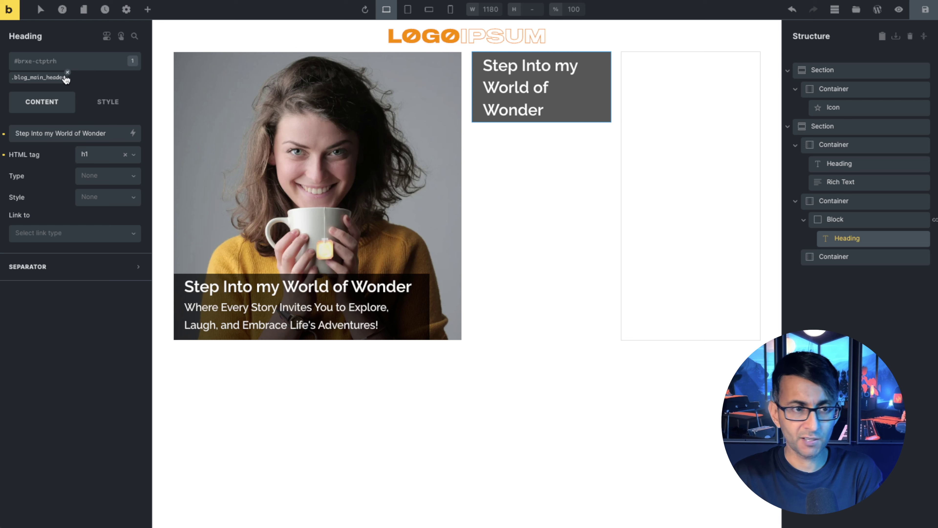
{"action": "left_click", "coordinate": [68, 73]}
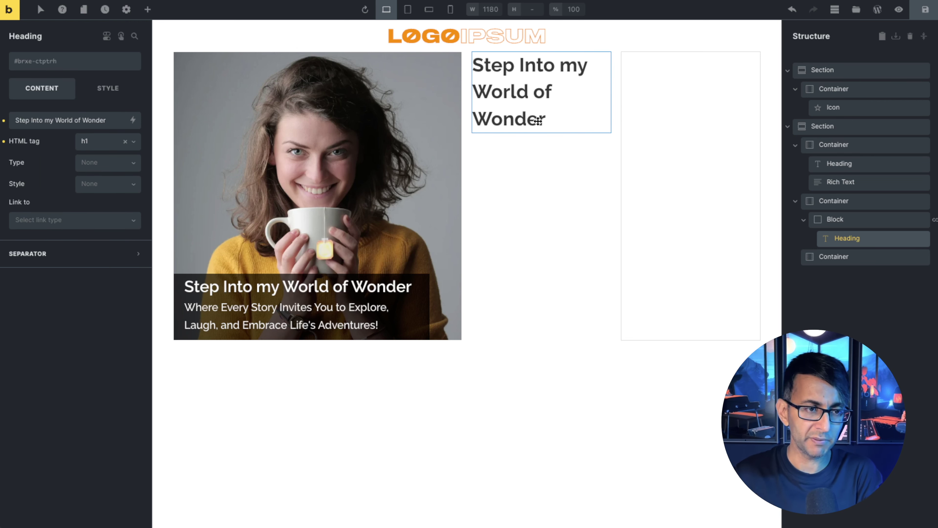
{"action": "left_click", "coordinate": [132, 144]}
{"action": "left_click", "coordinate": [86, 175]}
{"action": "left_click", "coordinate": [86, 175]}
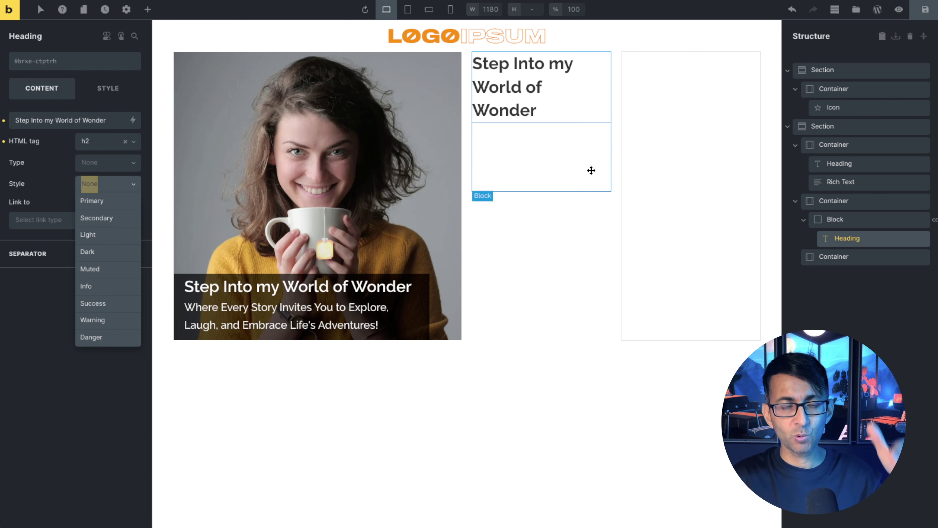
Create the global class blog_loop_title on the heading inside the loop block
{"action": "left_click", "coordinate": [868, 240]}
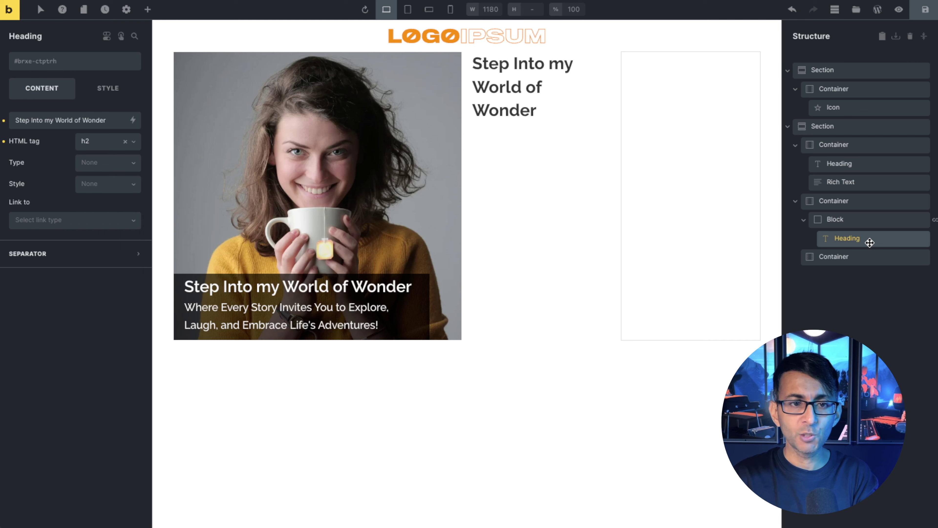
{"action": "left_click", "coordinate": [59, 60]}
{"action": "type", "text": "blog_loop_title"}
{"action": "key", "text": "Return"}
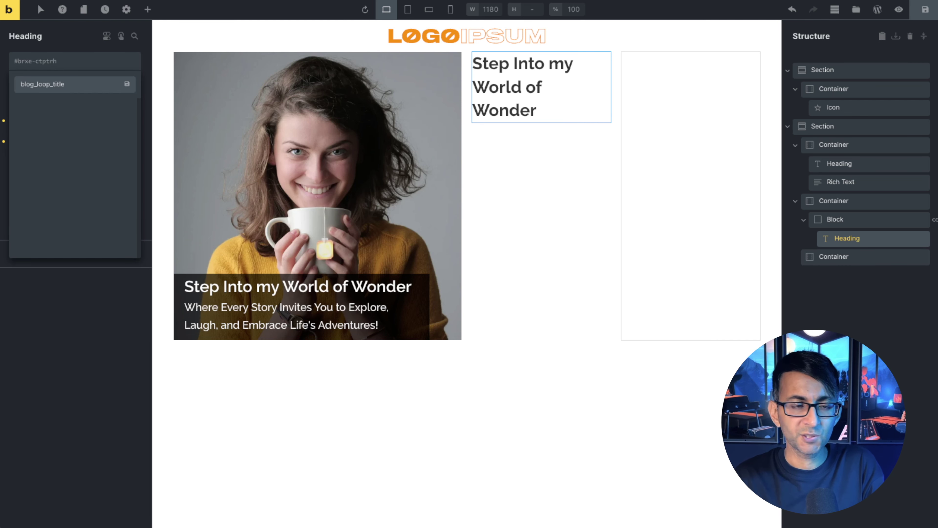
{"action": "left_click", "coordinate": [127, 84]}
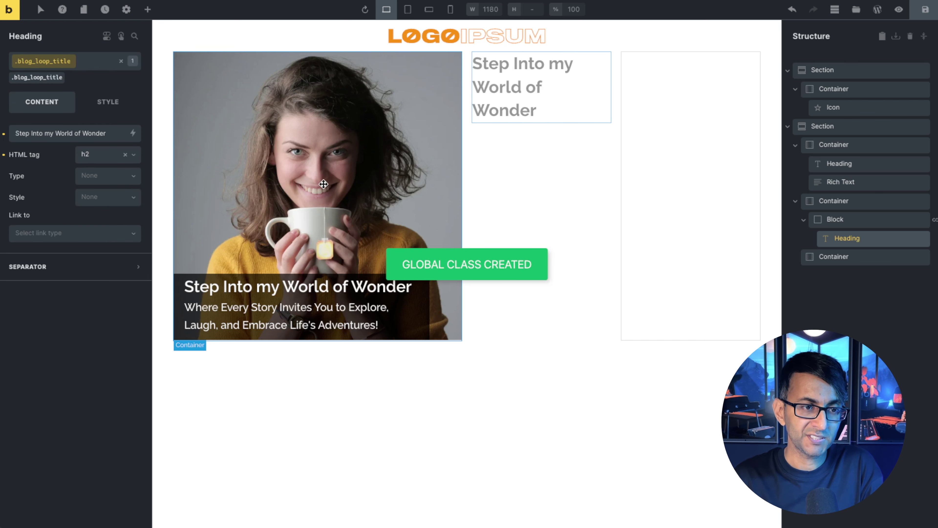
Set the blog_loop_title class's text color to white (#ffffff)
{"action": "left_click", "coordinate": [108, 102]}
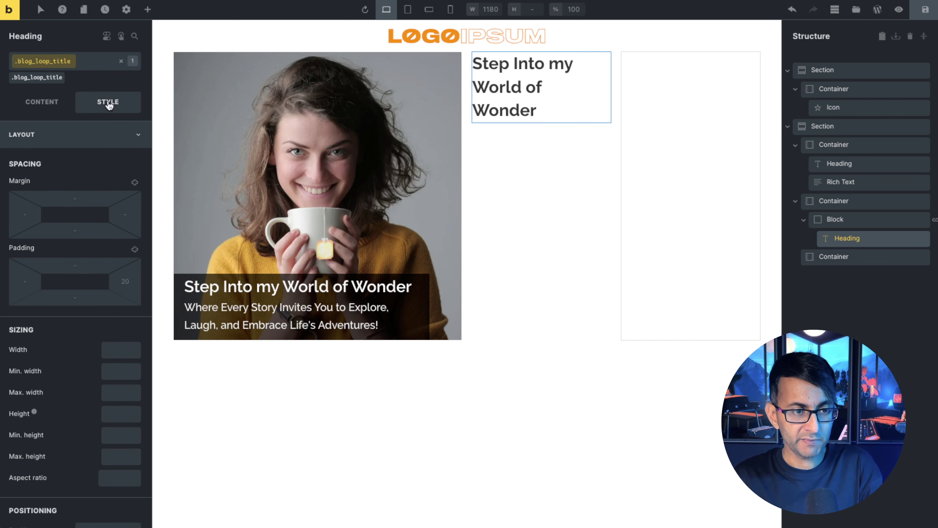
{"action": "left_click", "coordinate": [138, 136]}
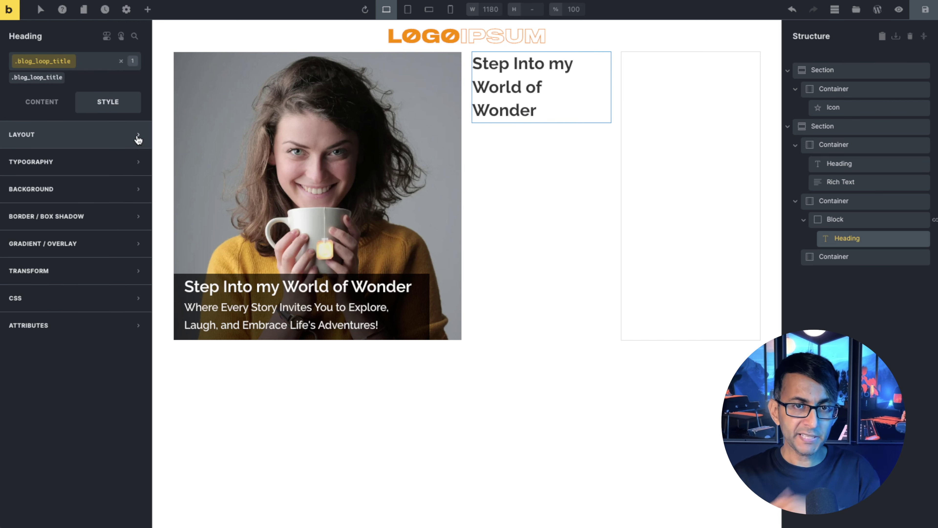
{"action": "left_click", "coordinate": [130, 163]}
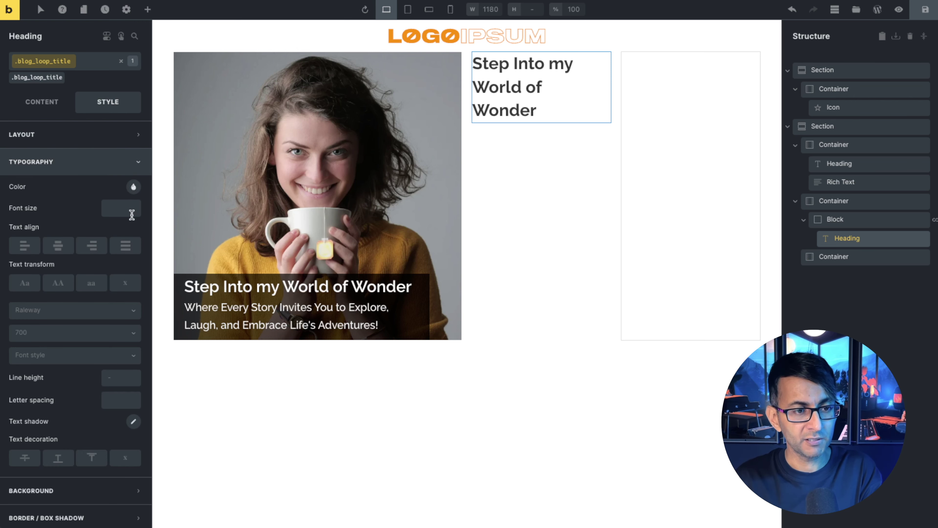
{"action": "left_click", "coordinate": [133, 187]}
{"action": "left_click", "coordinate": [24, 213]}
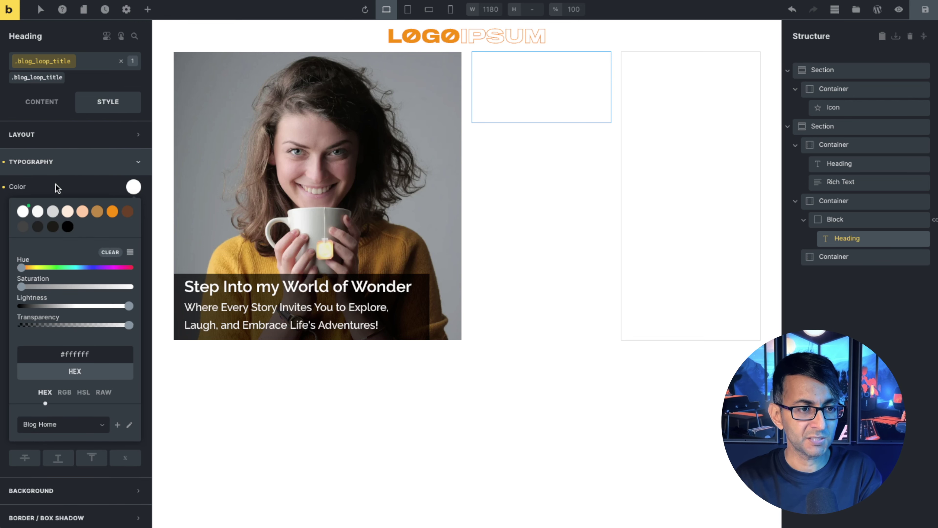
{"action": "left_click", "coordinate": [57, 186]}
{"action": "left_click", "coordinate": [140, 166]}
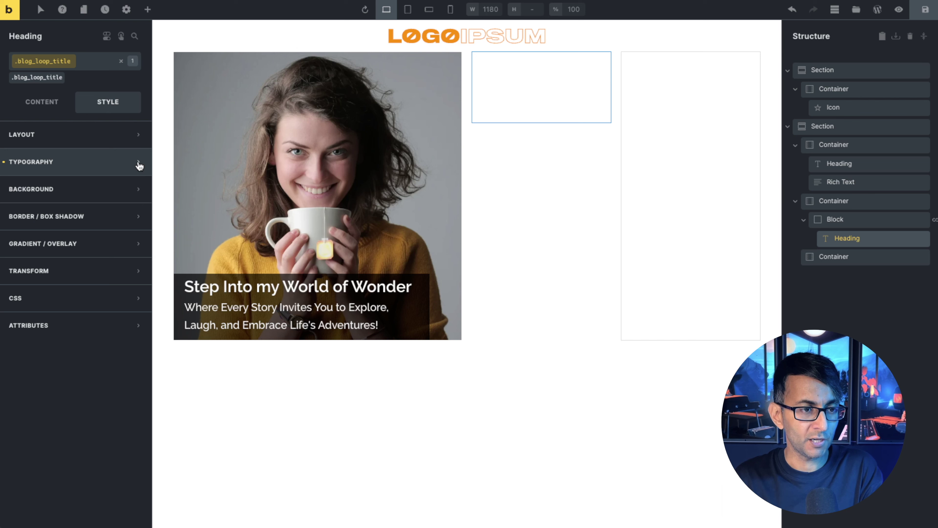
Give the blog_loop_title class a black (#000000) background and reduce its opacity so it is semi-transparent
{"action": "left_click", "coordinate": [132, 190]}
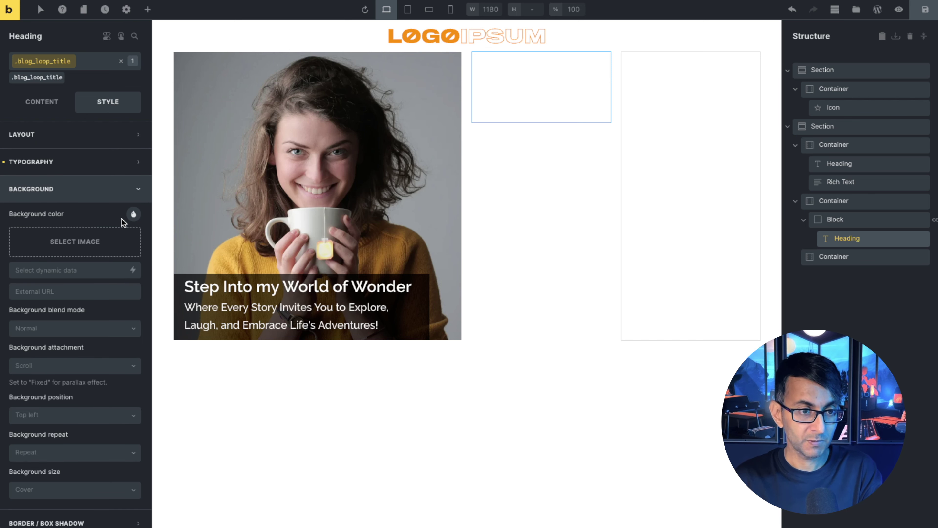
{"action": "left_click", "coordinate": [133, 215]}
{"action": "left_click", "coordinate": [68, 254]}
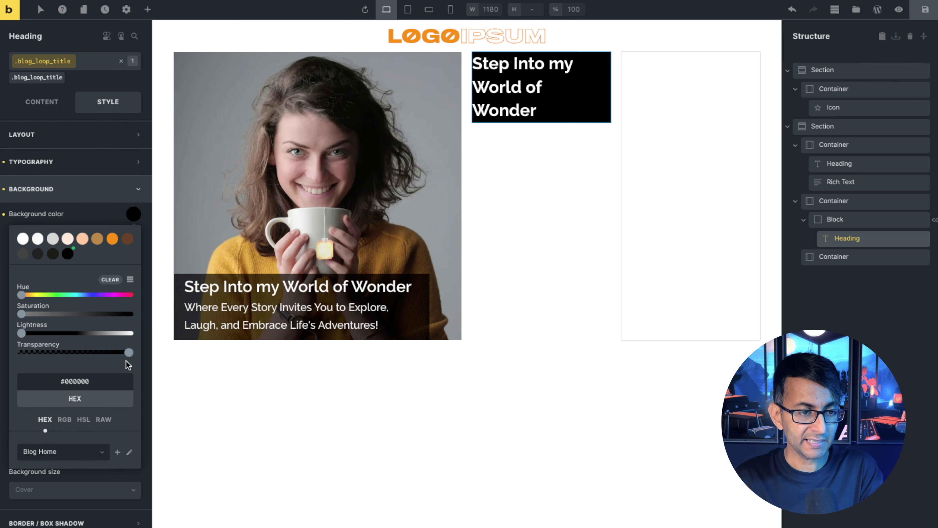
{"action": "left_click_drag", "start_coordinate": [130, 358], "coordinate": [97, 363]}
Set the blog_loop_title class's font weight to 500
{"action": "left_click", "coordinate": [117, 164]}
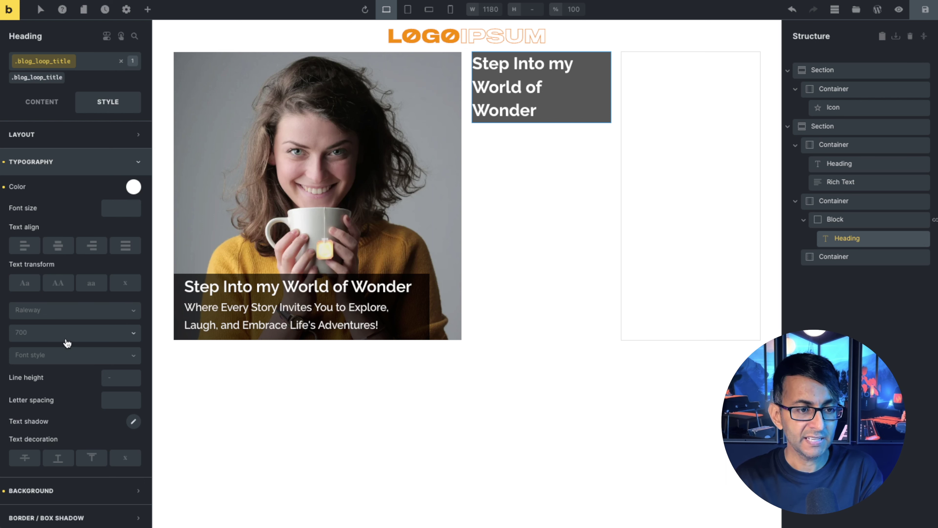
{"action": "left_click", "coordinate": [39, 335]}
{"action": "left_click", "coordinate": [45, 425]}
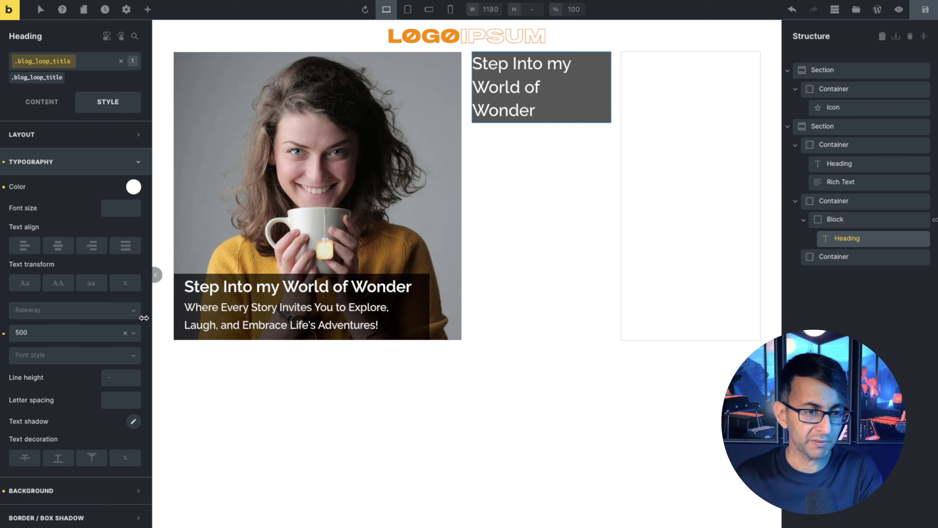
Copy the font size clamp(1.8rem, 1.69436rem + 0.278vw, 2rem) from the first container's Rich Text to the loop heading's blog_loop_title class
{"action": "left_click", "coordinate": [139, 207]}
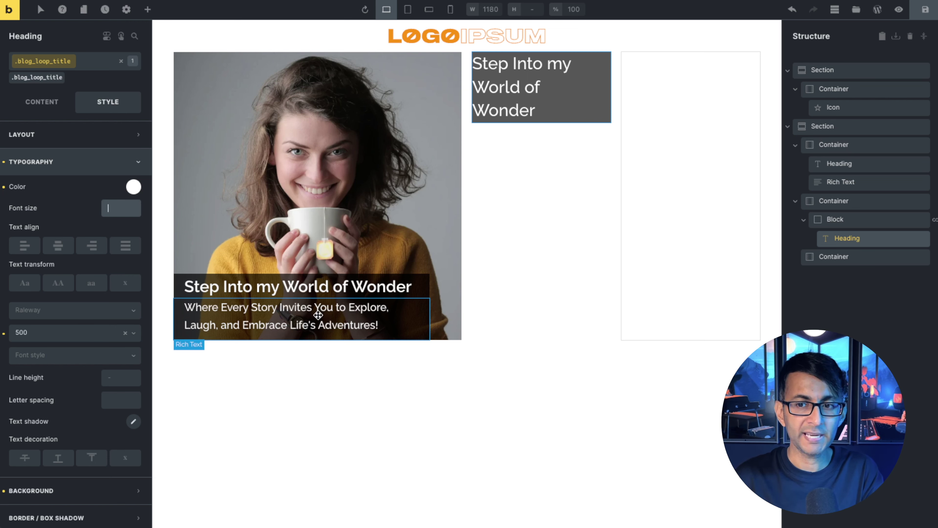
{"action": "left_click", "coordinate": [878, 182]}
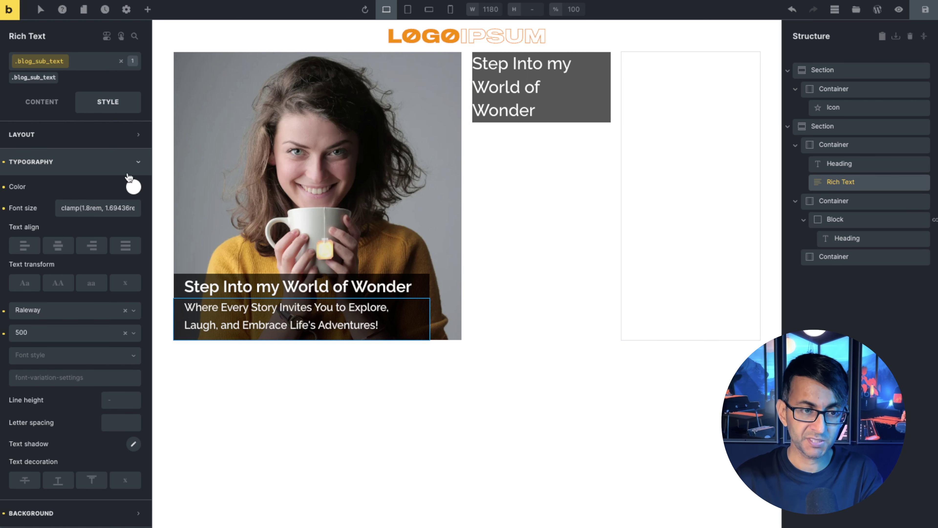
{"action": "left_click", "coordinate": [139, 166]}
{"action": "left_click", "coordinate": [137, 166]}
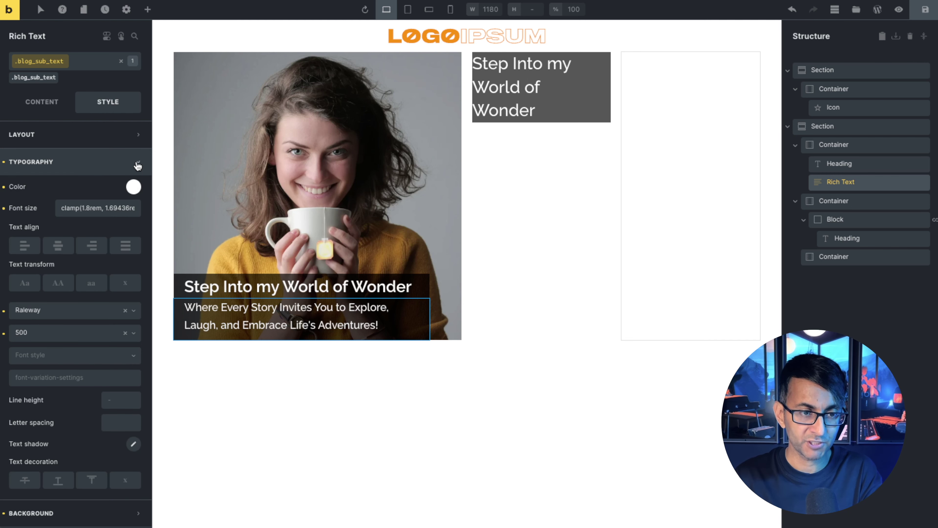
{"action": "triple_click", "coordinate": [107, 208]}
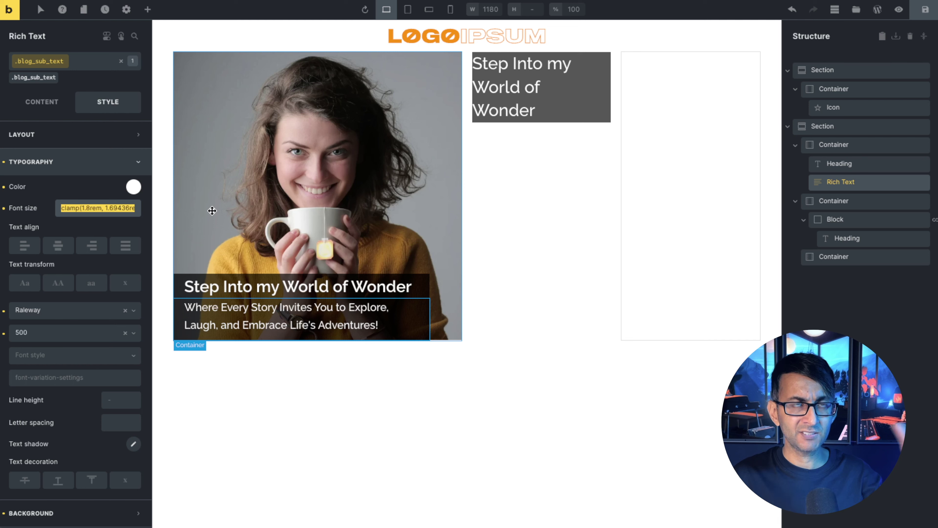
{"action": "left_click", "coordinate": [860, 239]}
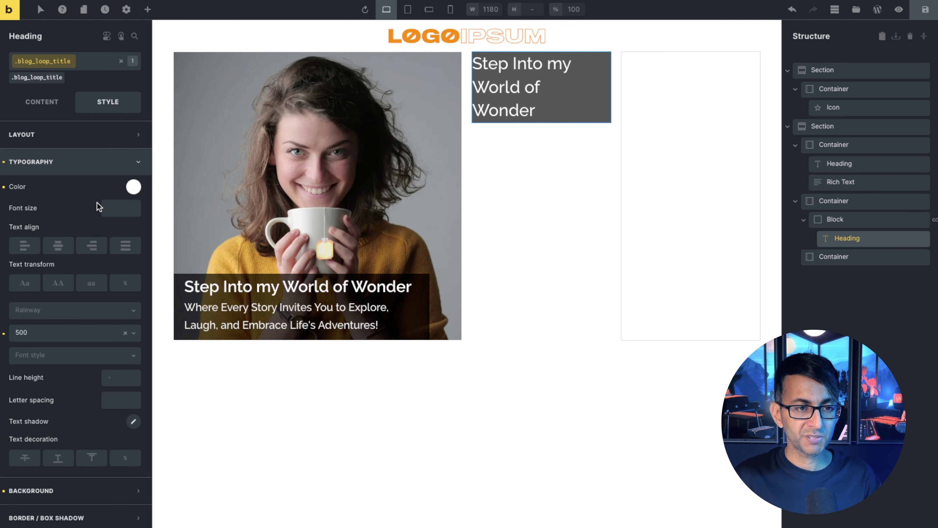
{"action": "left_click", "coordinate": [117, 208]}
{"action": "key", "text": "ctrl+v"}
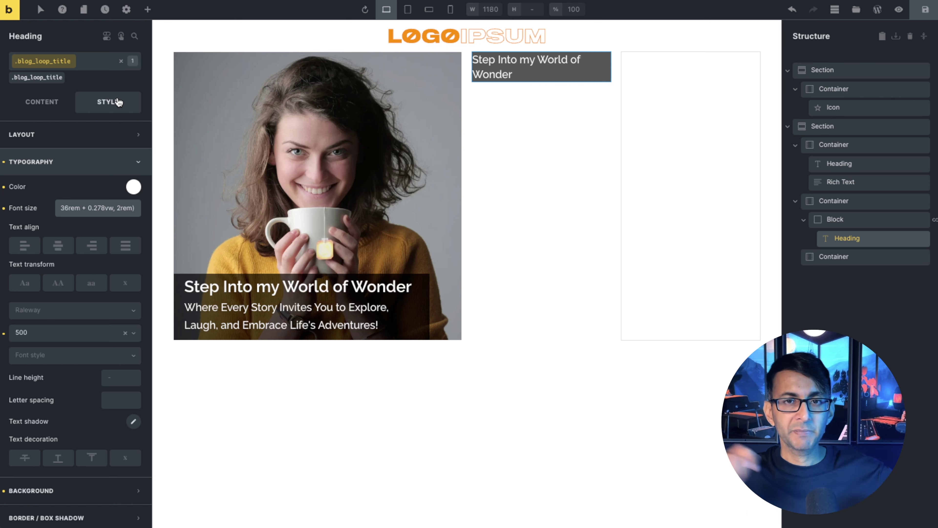
Set the blog_loop_title class's left and right padding to 20 and its top padding to 5
{"action": "left_click", "coordinate": [117, 134]}
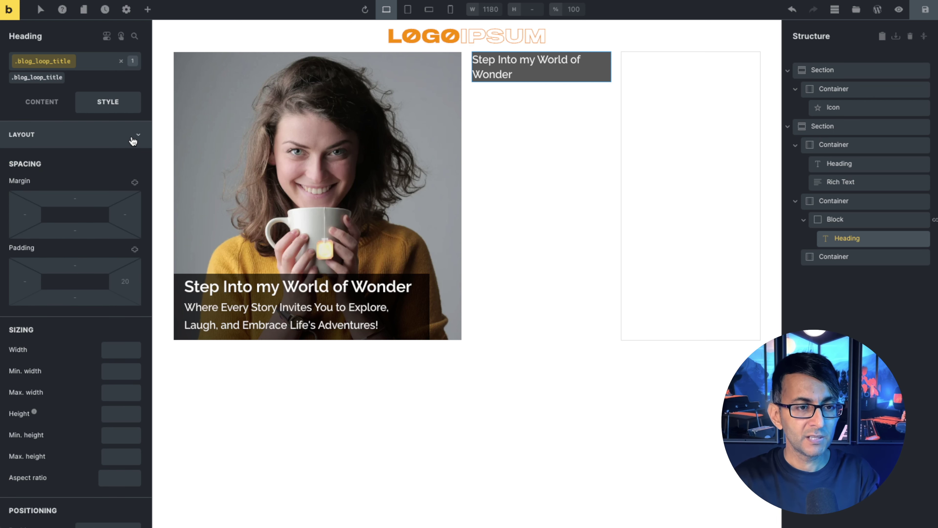
{"action": "left_click", "coordinate": [13, 284]}
{"action": "type", "text": "20"}
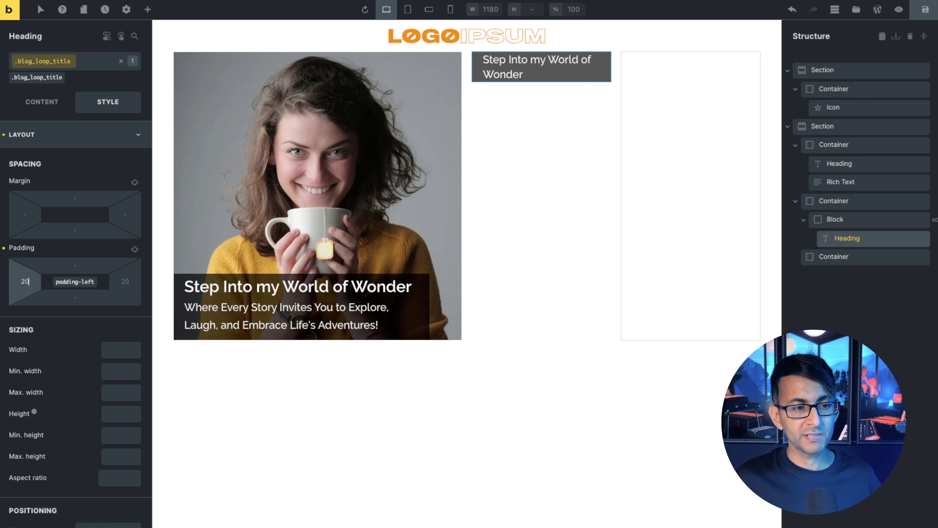
{"action": "left_click", "coordinate": [120, 349]}
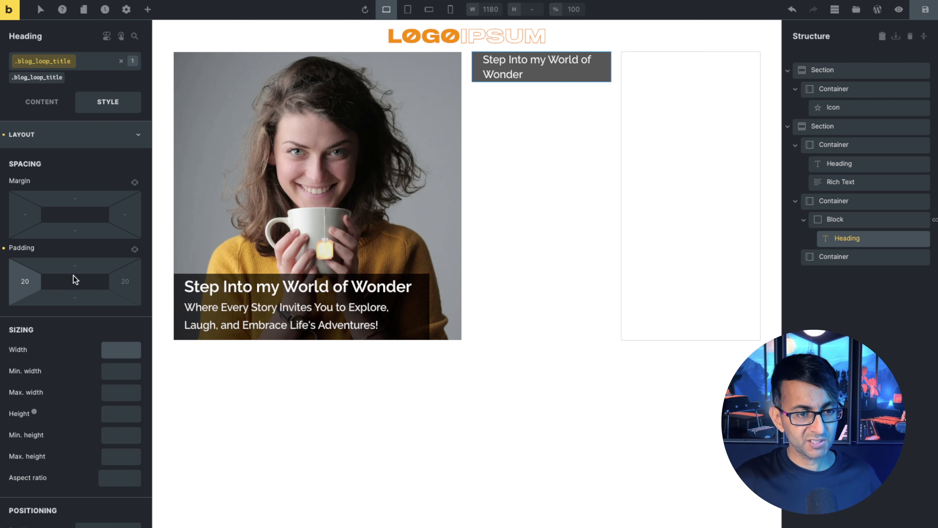
{"action": "left_click", "coordinate": [122, 281]}
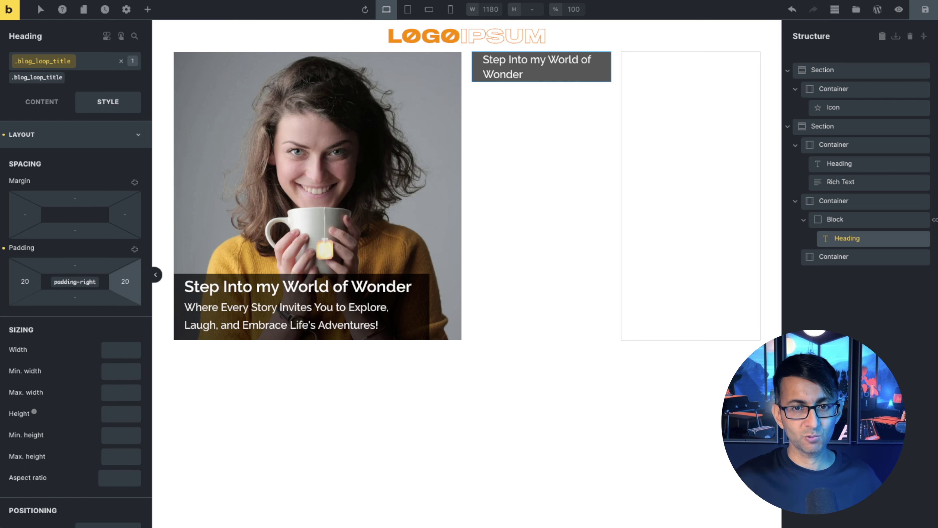
{"action": "left_click", "coordinate": [74, 265]}
{"action": "type", "text": "5"}
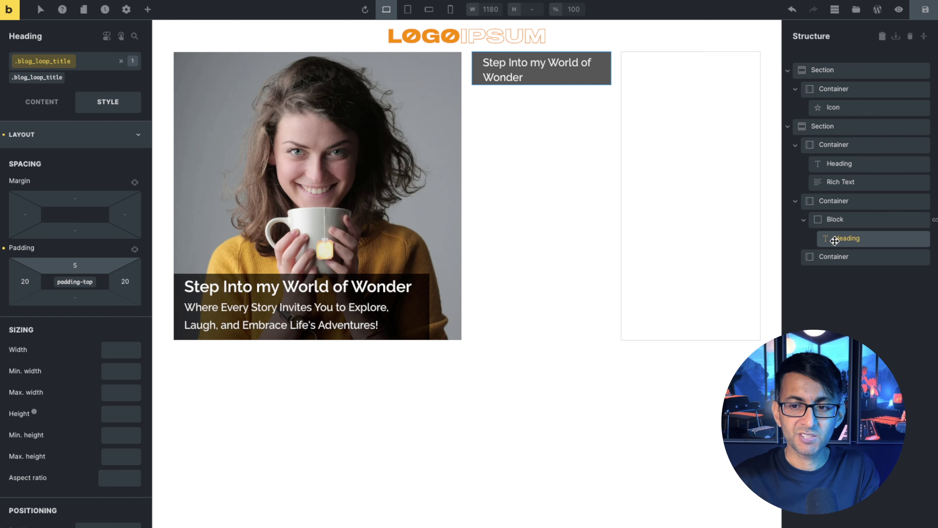
Replace the loop heading's text with the dynamic post title tag {post_title}
{"action": "left_click", "coordinate": [42, 103]}
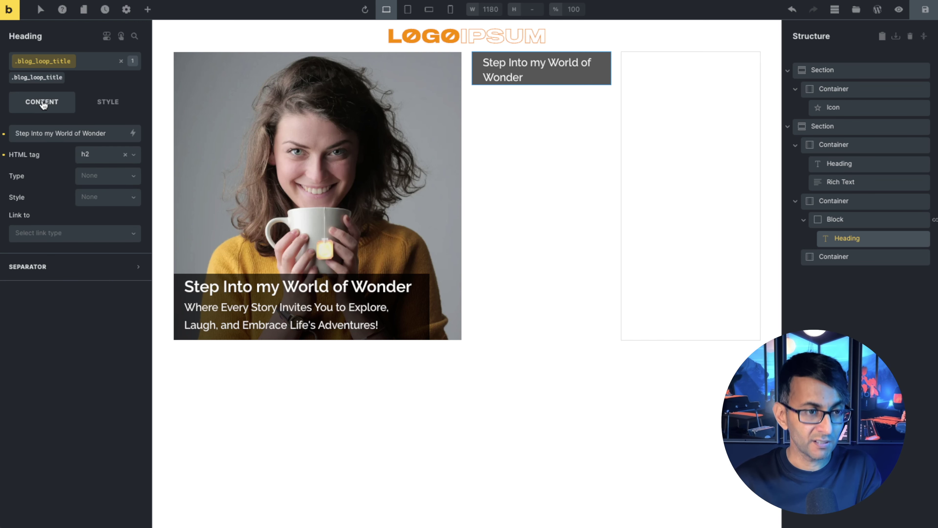
{"action": "triple_click", "coordinate": [120, 133]}
{"action": "key", "text": "BackSpace"}
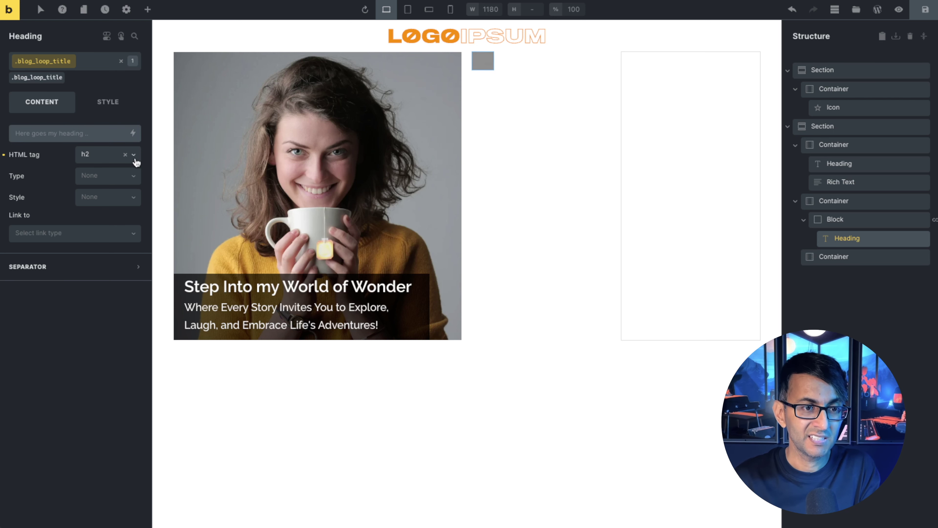
{"action": "left_click", "coordinate": [133, 132]}
{"action": "left_click", "coordinate": [44, 186]}
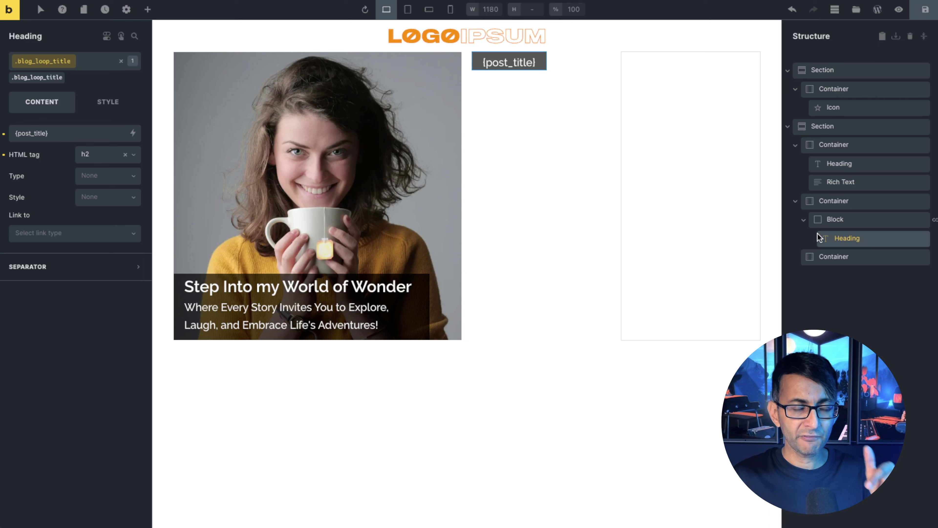
Try adding a Meta Data element below the loop block's heading, and delete it again
{"action": "left_click", "coordinate": [147, 10]}
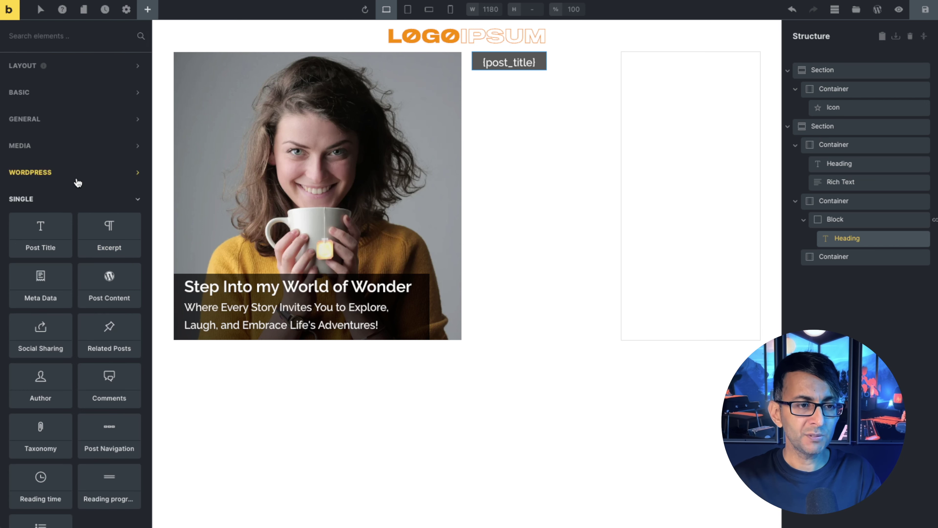
{"action": "left_click", "coordinate": [41, 304]}
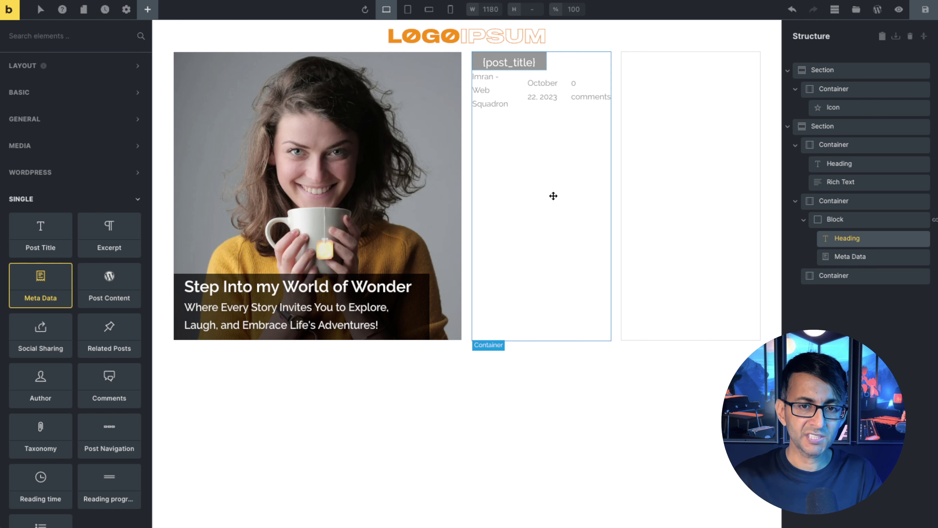
{"action": "left_click", "coordinate": [855, 260]}
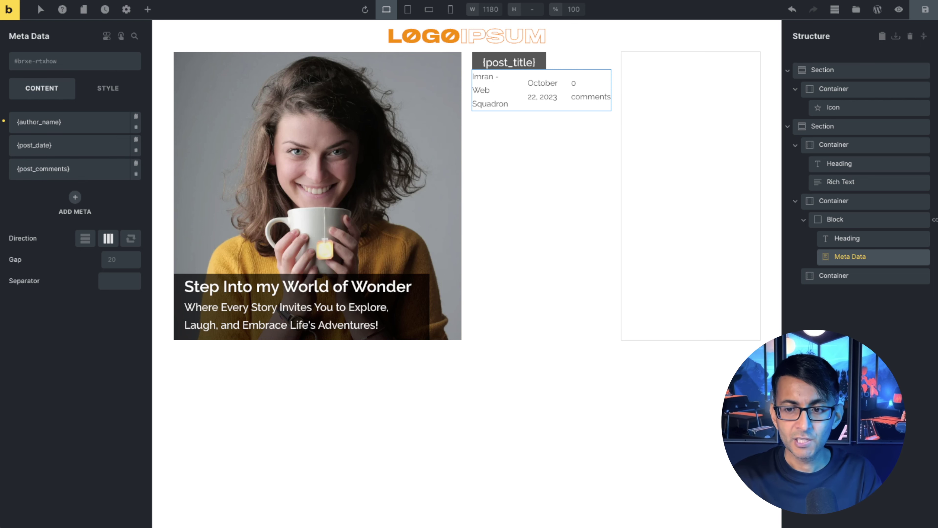
{"action": "right_click", "coordinate": [865, 255]}
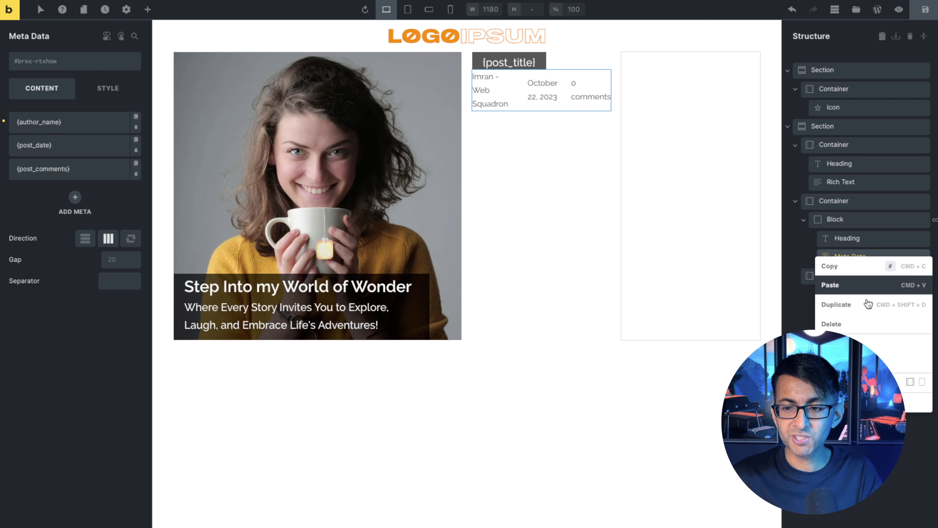
{"action": "left_click", "coordinate": [861, 324]}
Copy the Rich Text element from the first container and paste it into the loop block
{"action": "right_click", "coordinate": [852, 182]}
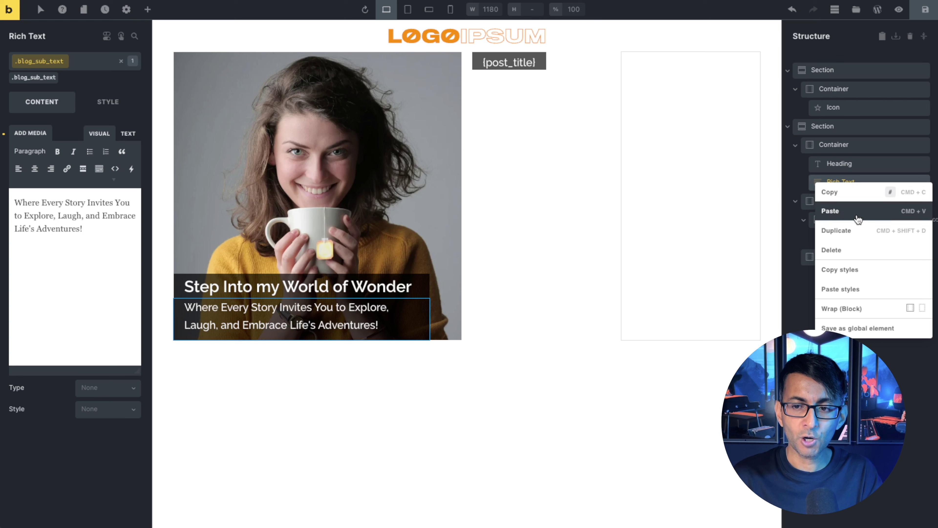
{"action": "left_click", "coordinate": [854, 195]}
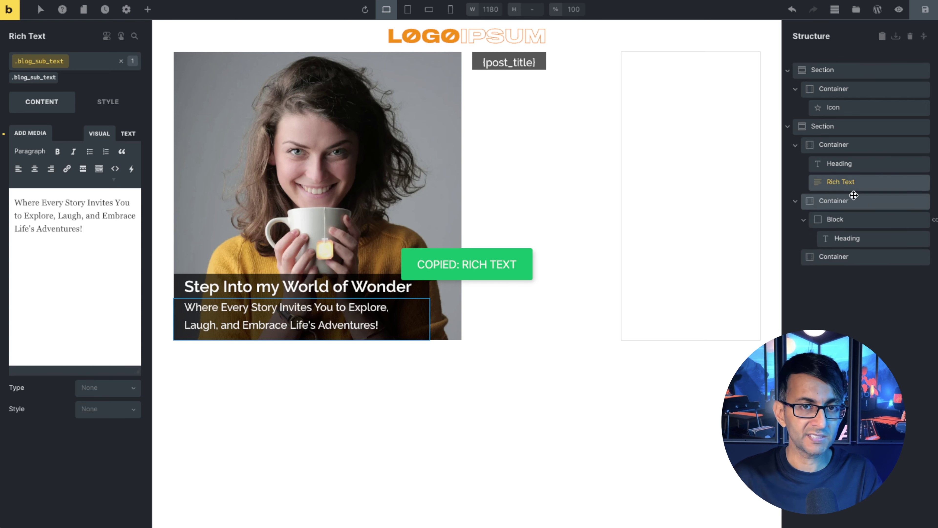
{"action": "right_click", "coordinate": [515, 90]}
{"action": "left_click", "coordinate": [545, 125]}
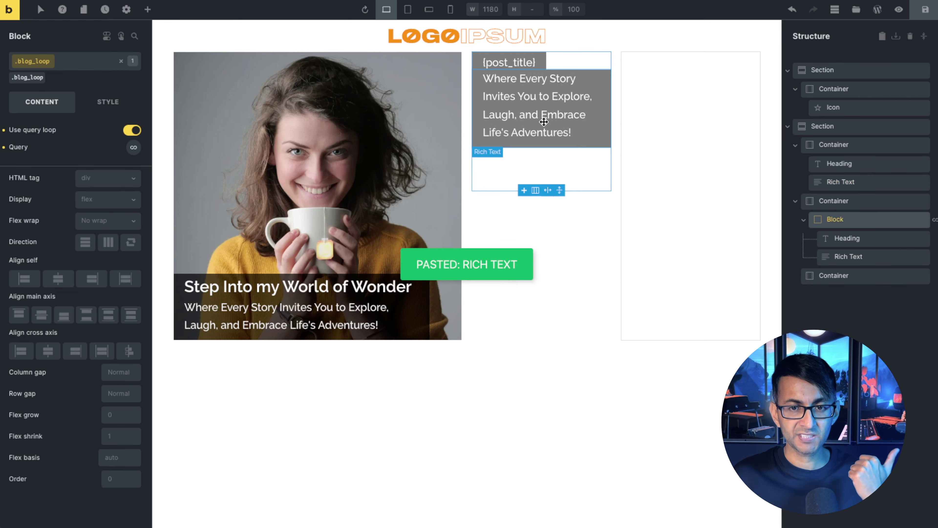
Replace the text of the loop block's Rich Text element with the dynamic post date tag {post_date}
{"action": "left_click", "coordinate": [859, 256]}
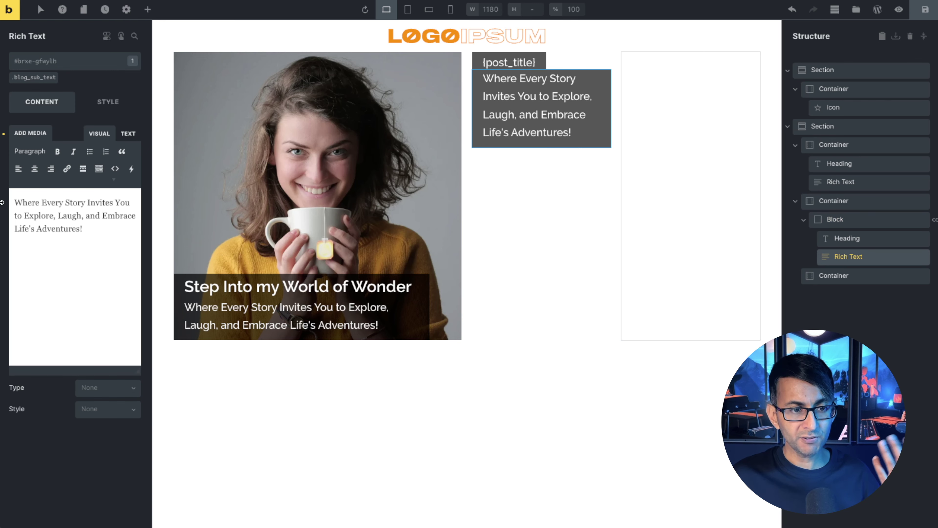
{"action": "left_click_drag", "start_coordinate": [138, 227], "coordinate": [2, 181]}
{"action": "key", "text": "BackSpace"}
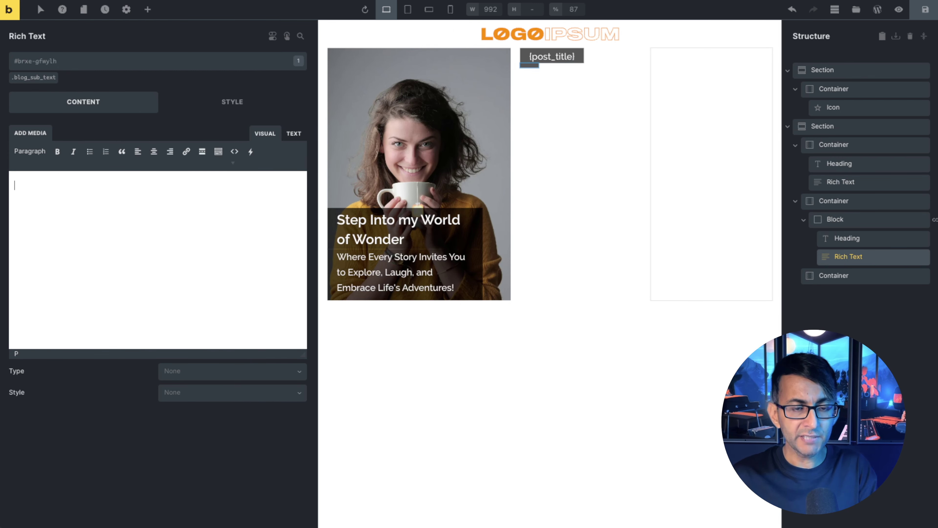
{"action": "left_click", "coordinate": [252, 154]}
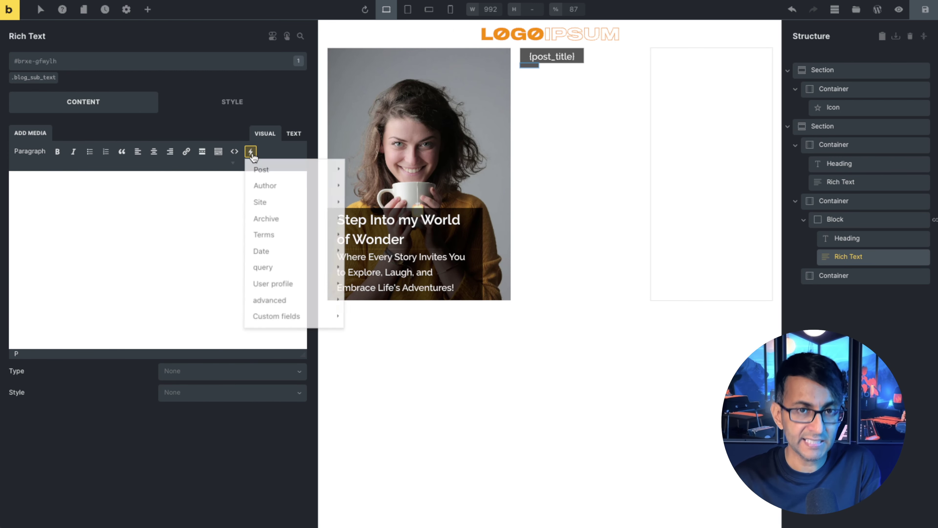
{"action": "mouse_move", "coordinate": [265, 177]}
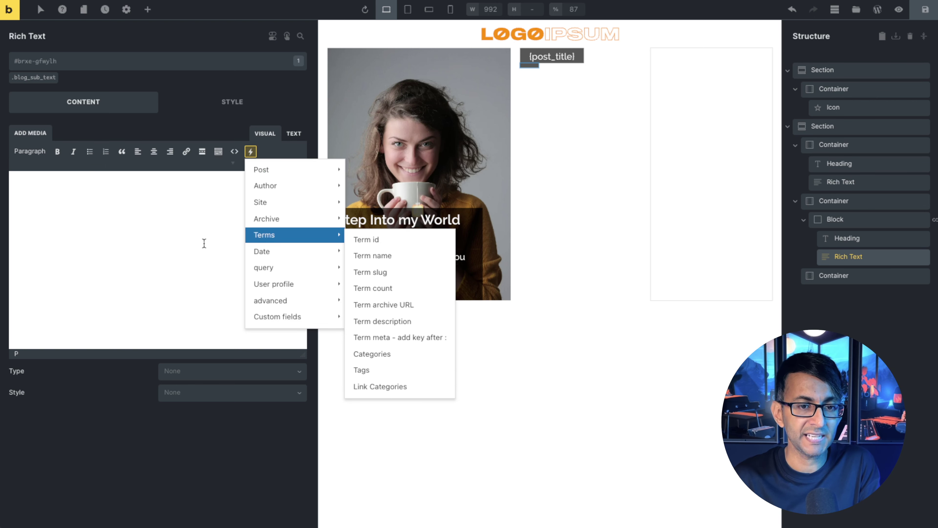
{"action": "left_click", "coordinate": [370, 224]}
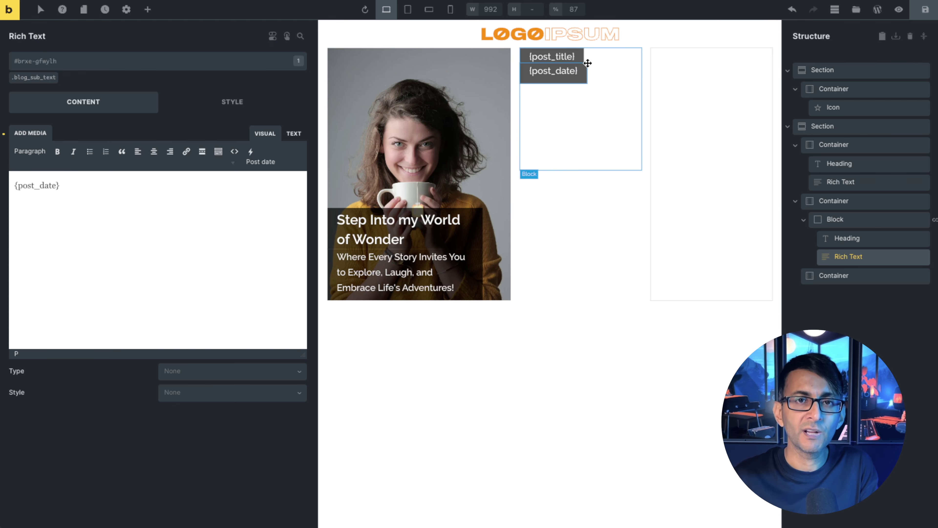
Set the blog_loop block's cross-axis alignment to stretch so its children span the full width
{"action": "left_click", "coordinate": [849, 221]}
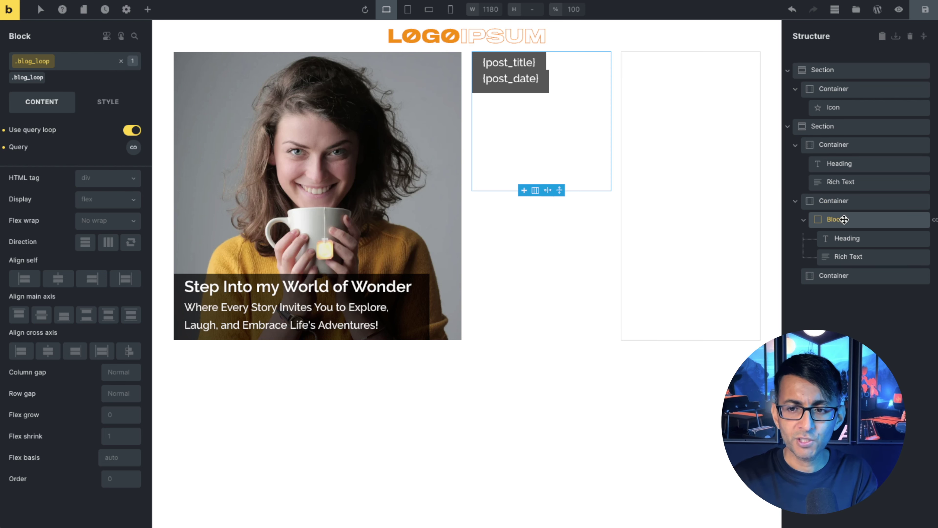
{"action": "left_click", "coordinate": [102, 352]}
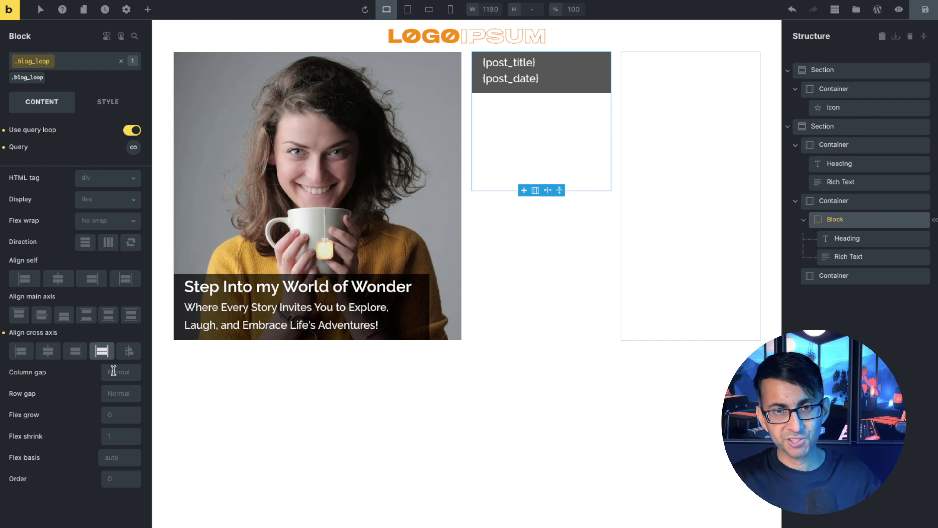
Open the typography settings of the loop block's post date Rich Text element
{"action": "left_click", "coordinate": [866, 257]}
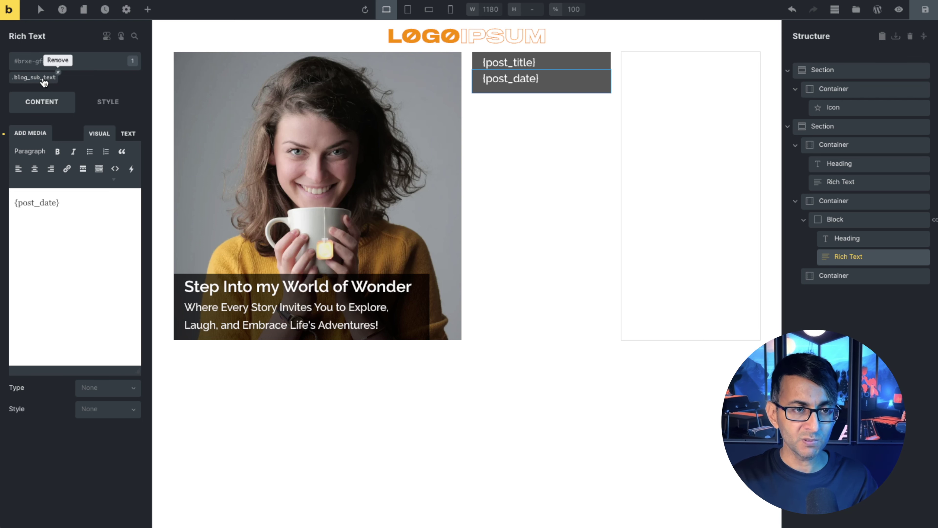
{"action": "left_click", "coordinate": [104, 106]}
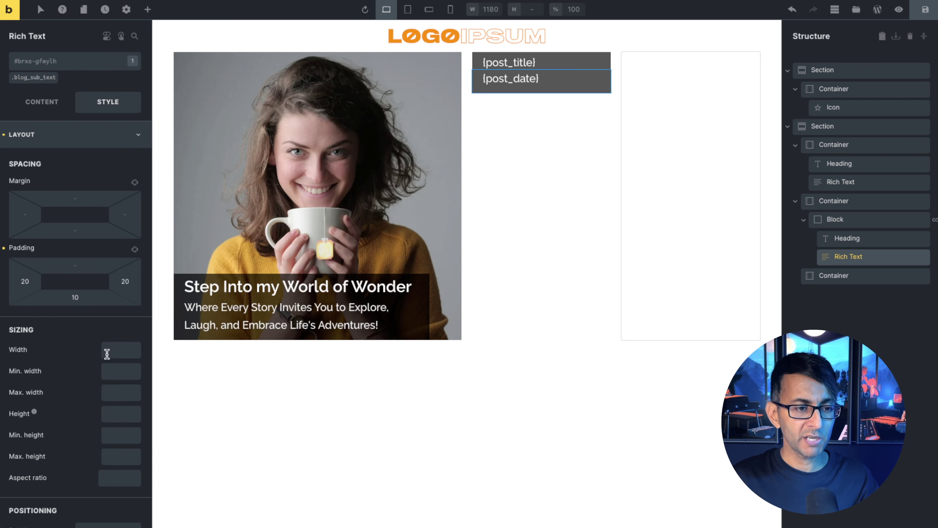
{"action": "left_click", "coordinate": [133, 140]}
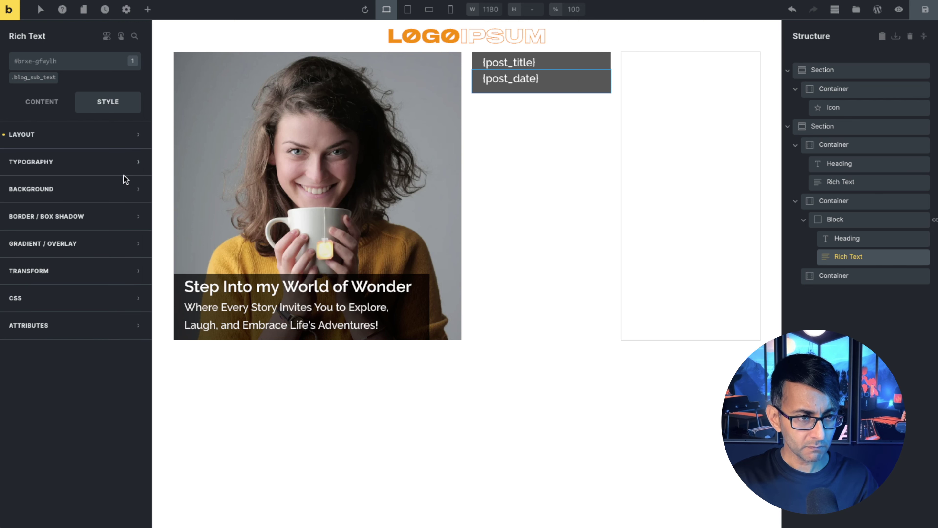
{"action": "left_click", "coordinate": [135, 162]}
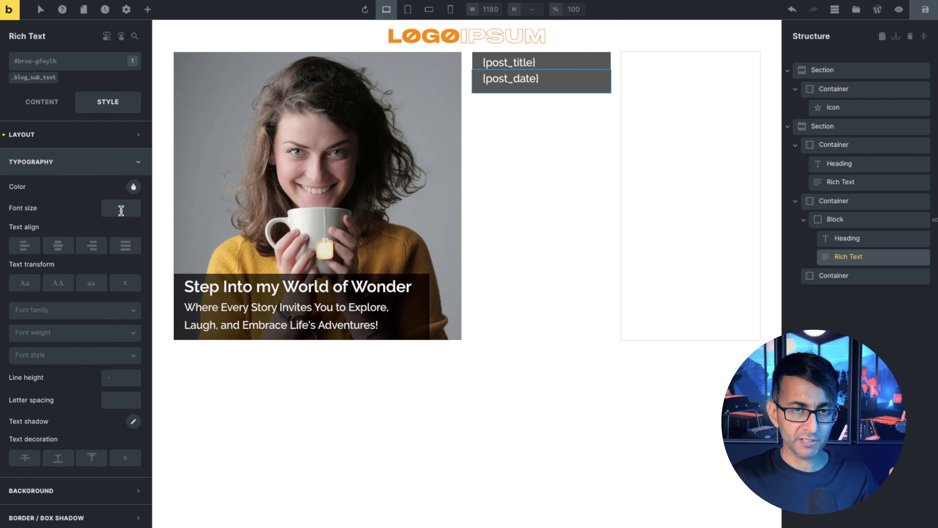
Set the post date text's font size to 1.5rem on the element itself, outside the blog_sub_text class
{"action": "left_click", "coordinate": [33, 77]}
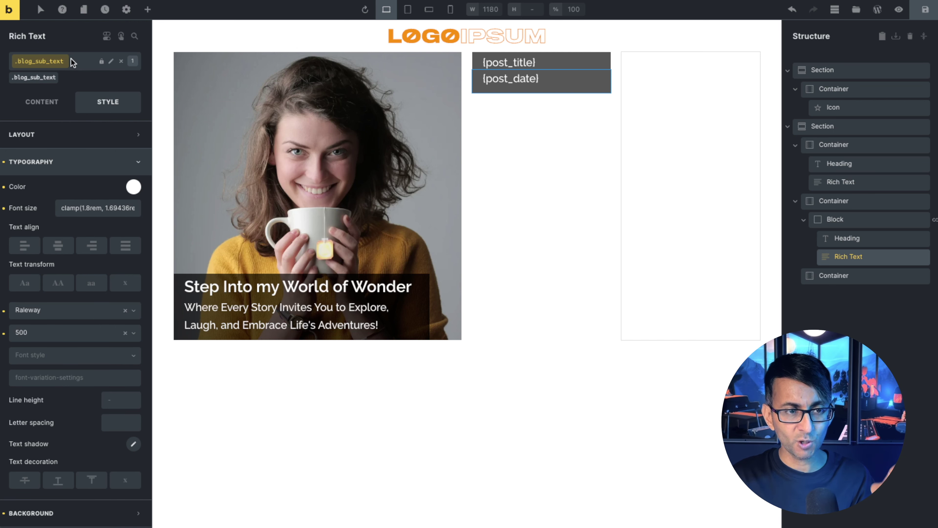
{"action": "left_click", "coordinate": [122, 62]}
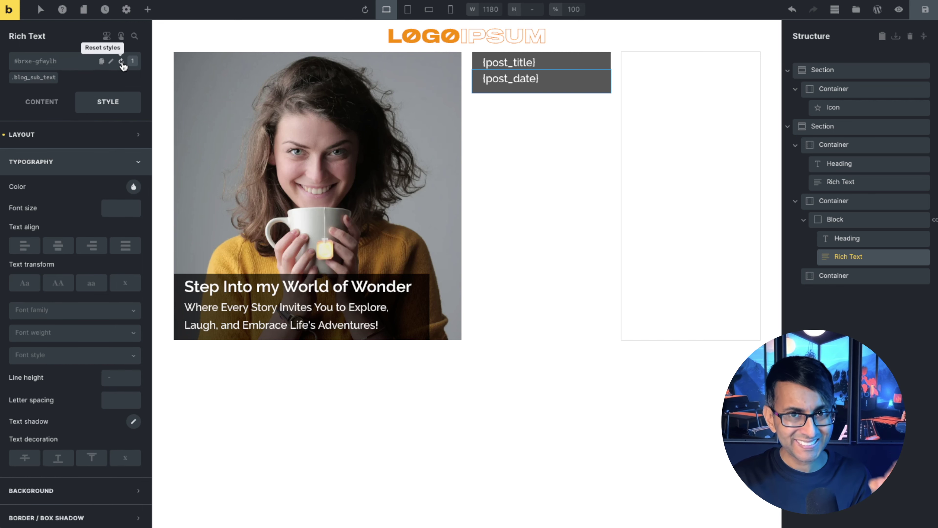
{"action": "left_click", "coordinate": [118, 210]}
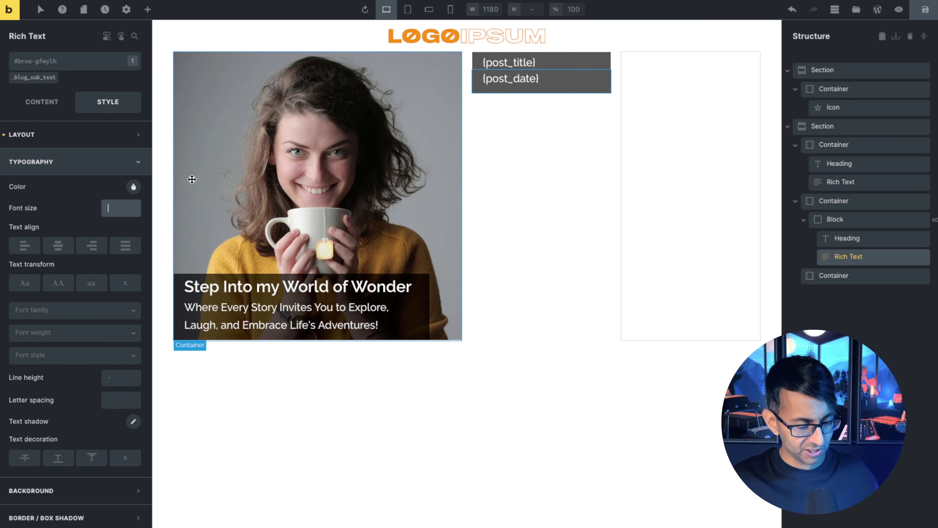
{"action": "type", "text": "1.5"}
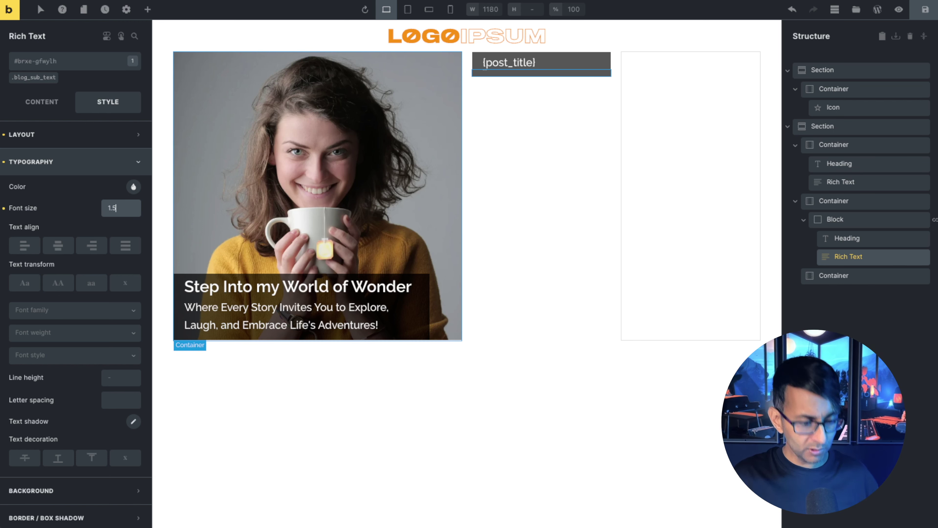
{"action": "type", "text": "rem"}
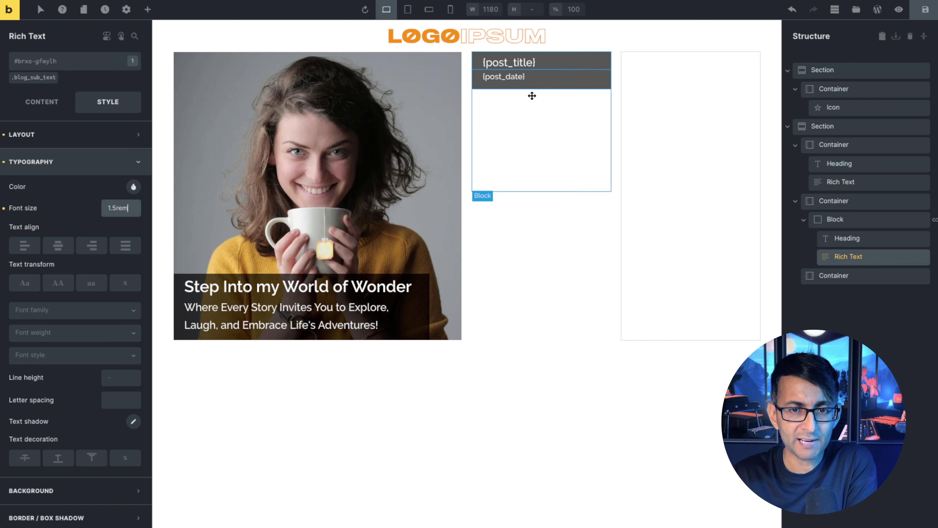
Set the post date text's top padding to 5
{"action": "left_click", "coordinate": [129, 136]}
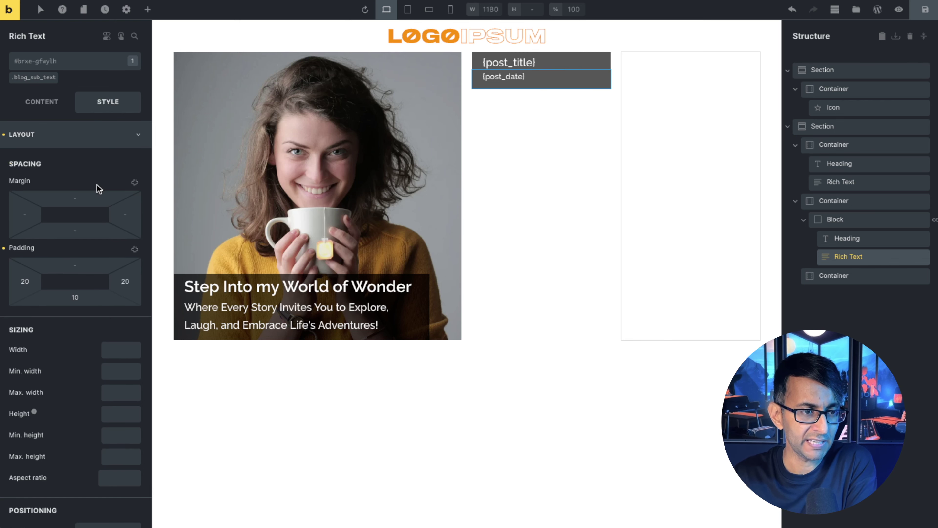
{"action": "left_click", "coordinate": [89, 299]}
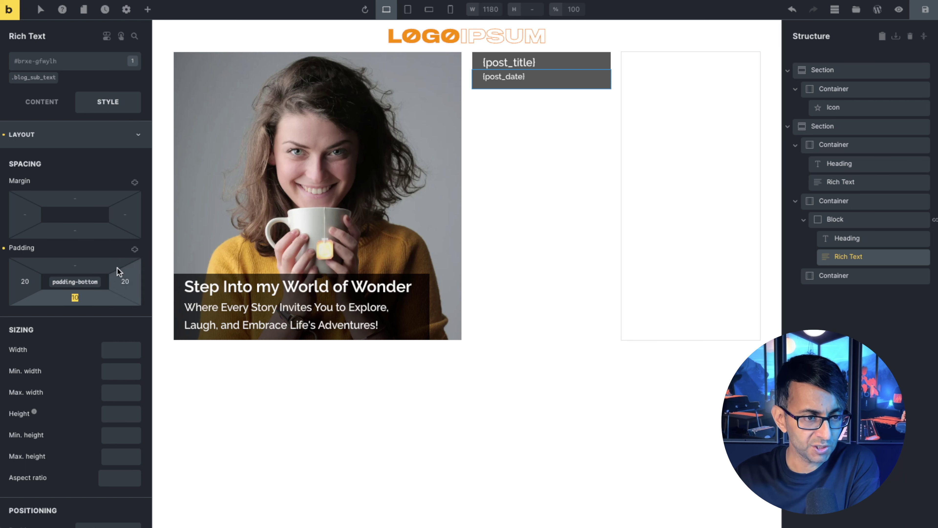
{"action": "left_click", "coordinate": [75, 265]}
{"action": "type", "text": "5"}
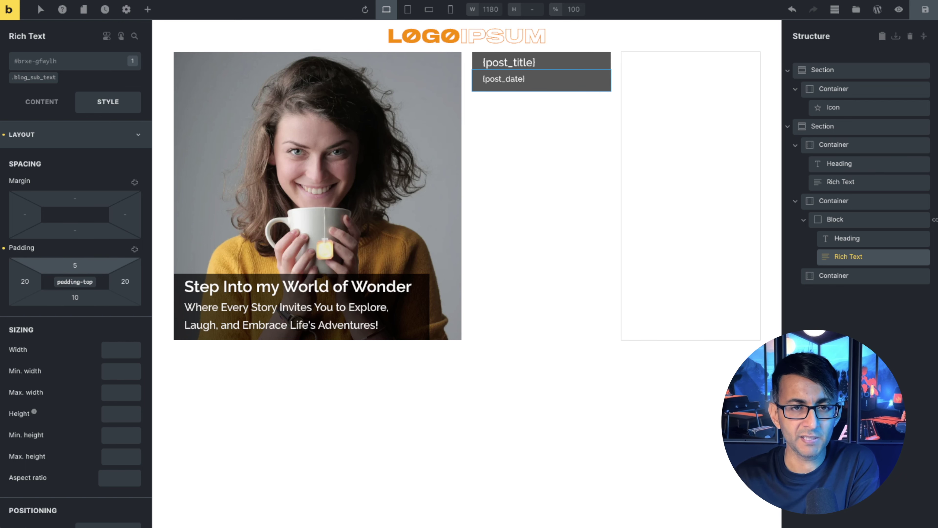
Set the right padding of the post loop block's blog_loop class to 40
{"action": "left_click", "coordinate": [850, 222]}
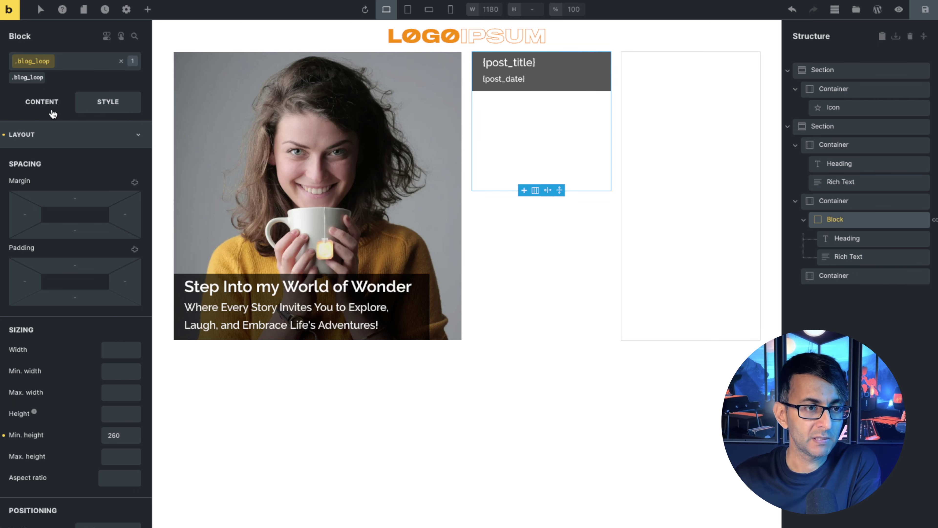
{"action": "mouse_move", "coordinate": [34, 63]}
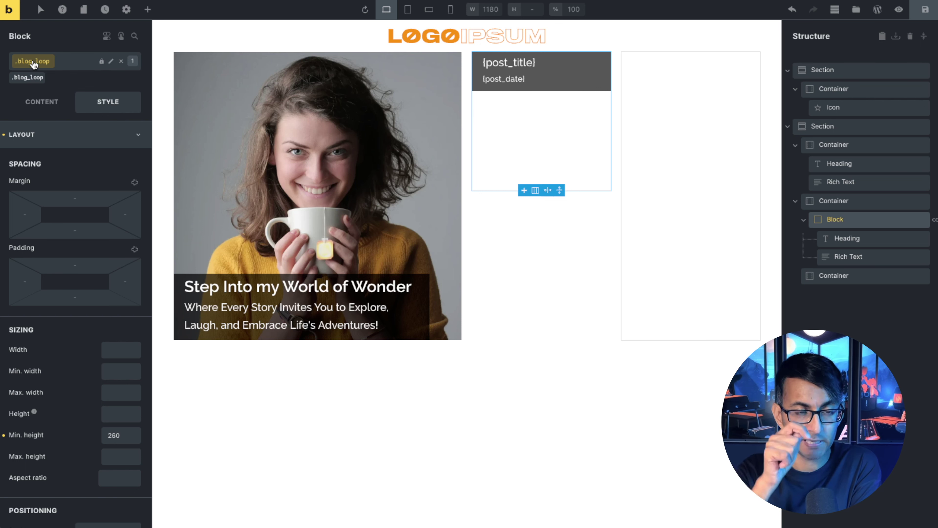
{"action": "left_click", "coordinate": [124, 281]}
{"action": "type", "text": "60"}
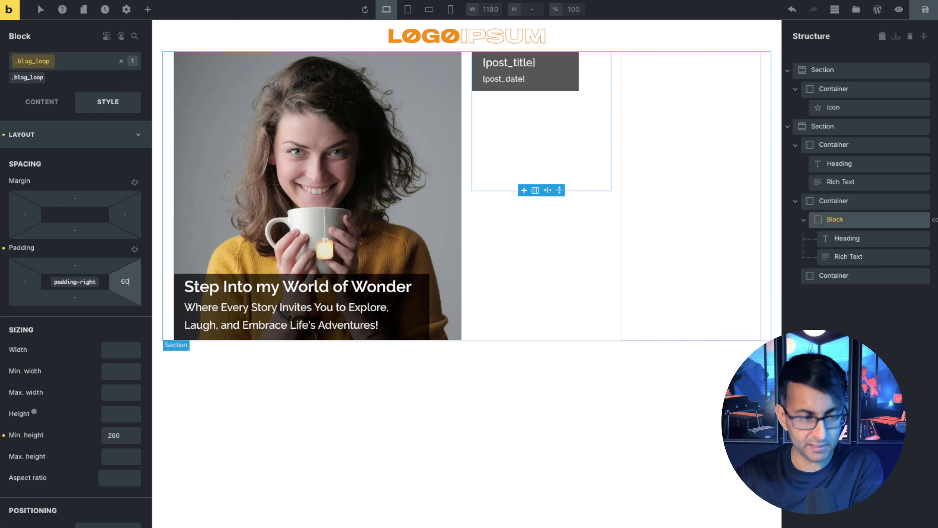
{"action": "key", "text": "BackSpace"}
{"action": "key", "text": "BackSpace"}
{"action": "type", "text": "40"}
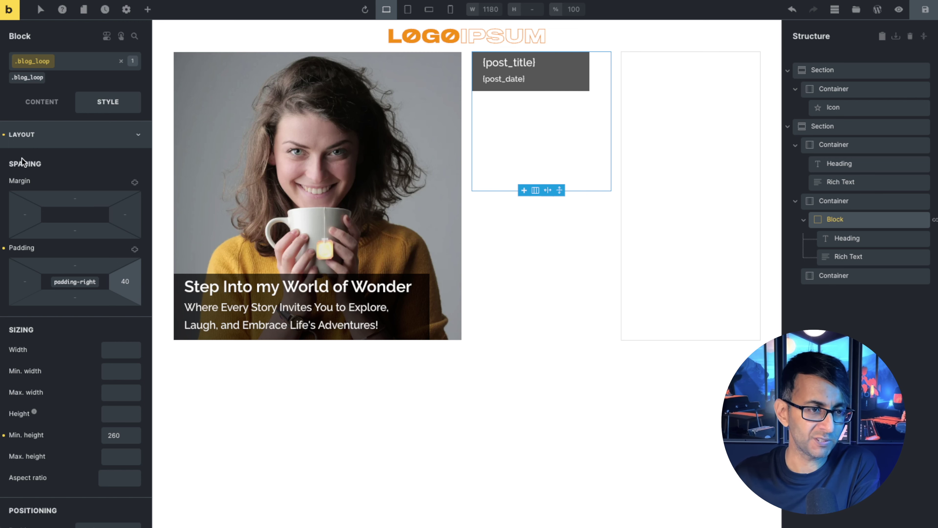
Align the blog_loop class's content to End on the main axis and Stretch on the cross axis, trying centered alignment along the way
{"action": "left_click", "coordinate": [34, 110]}
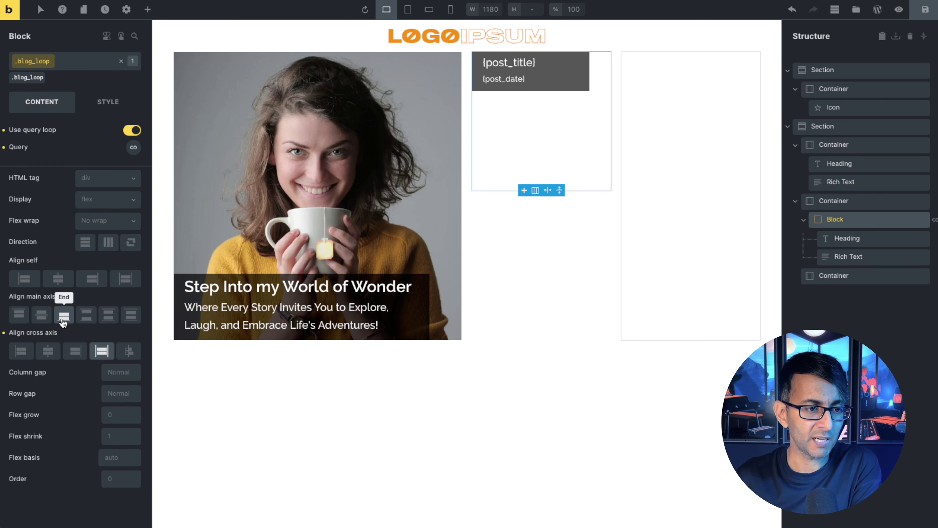
{"action": "left_click", "coordinate": [64, 315]}
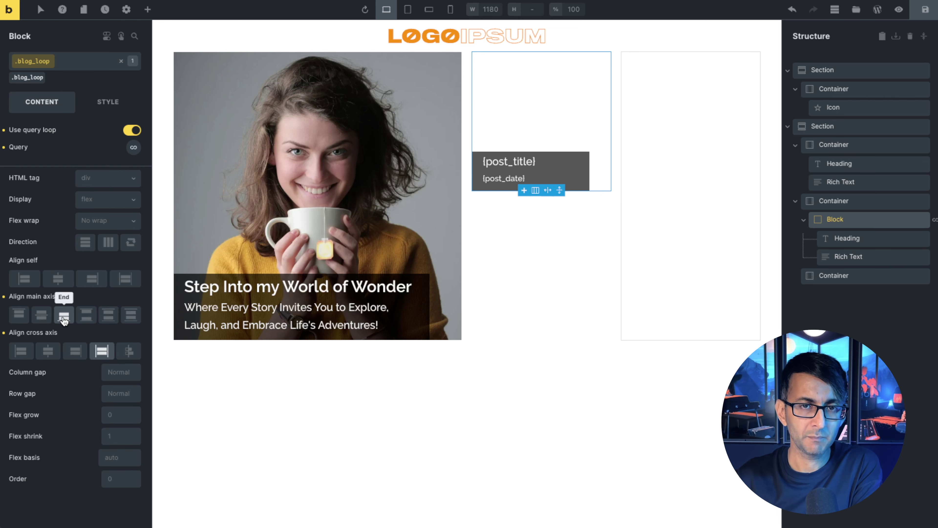
{"action": "left_click", "coordinate": [64, 318]}
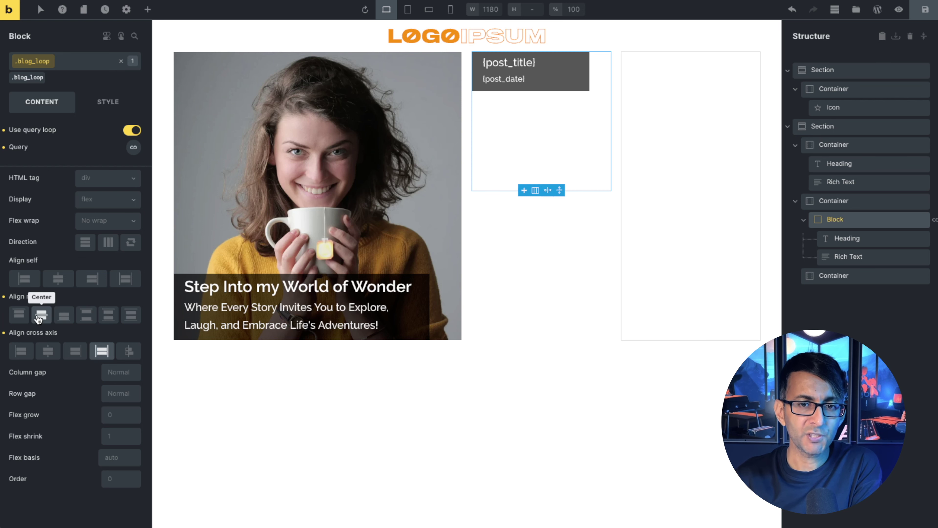
{"action": "left_click", "coordinate": [39, 316]}
{"action": "left_click", "coordinate": [48, 351]}
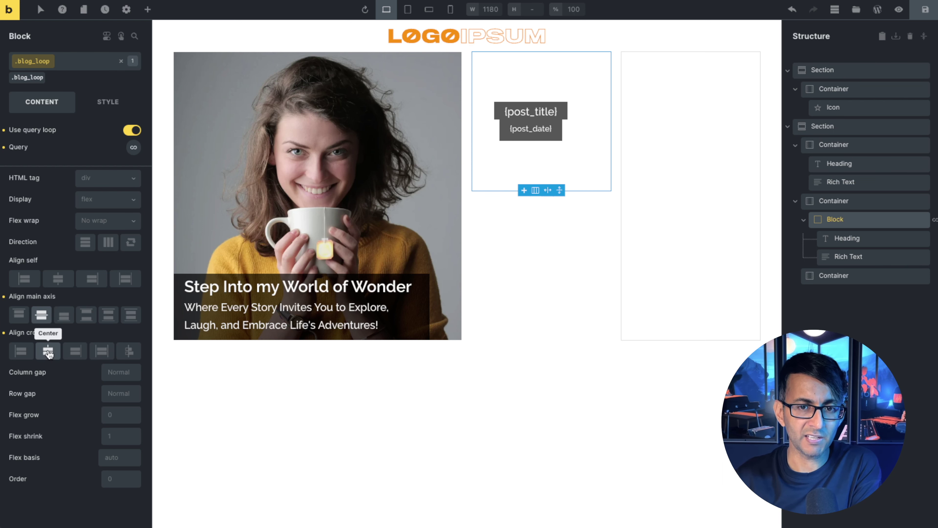
{"action": "left_click", "coordinate": [101, 351]}
Use the post's featured image as the loop block's dynamic background, applied to the element rather than its blog_loop class
{"action": "left_click", "coordinate": [874, 220]}
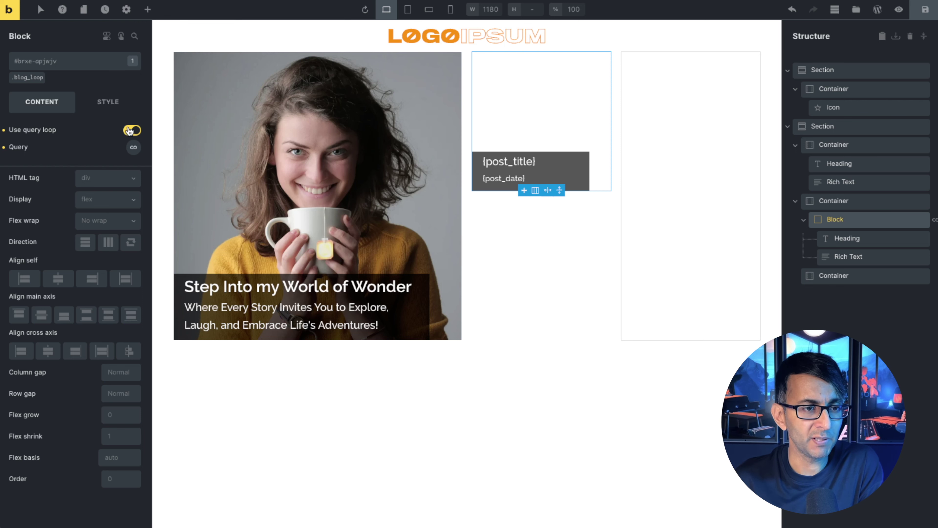
{"action": "left_click", "coordinate": [102, 102]}
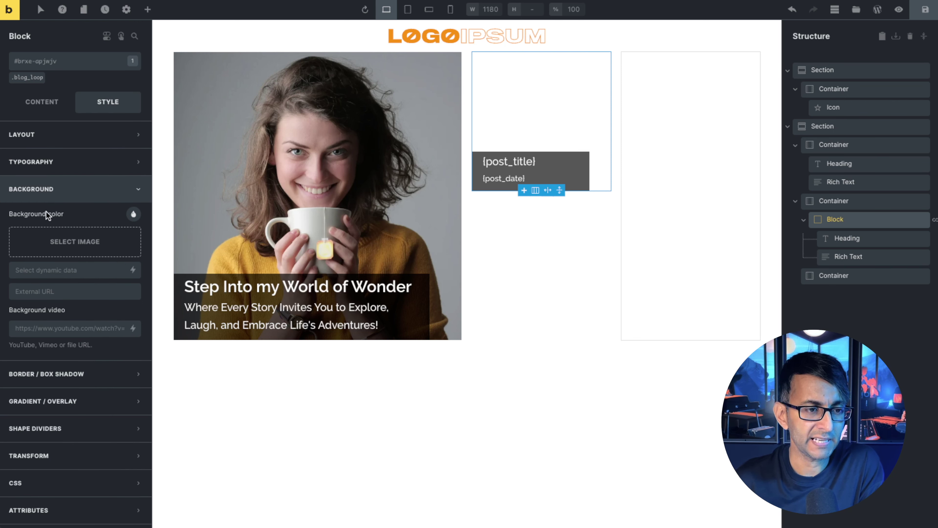
{"action": "left_click", "coordinate": [133, 271]}
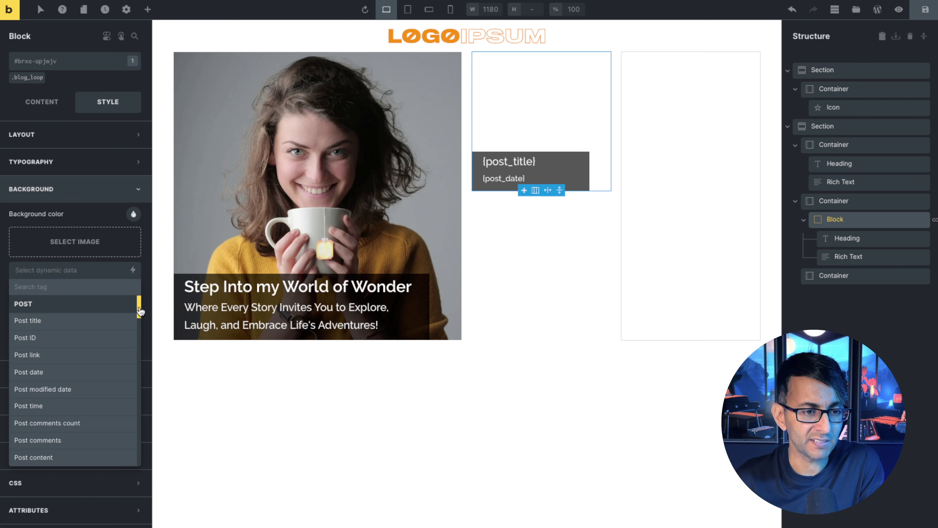
{"action": "scroll", "coordinate": [138, 312], "scroll_direction": "down", "scroll_amount": 4}
{"action": "left_click", "coordinate": [78, 373]}
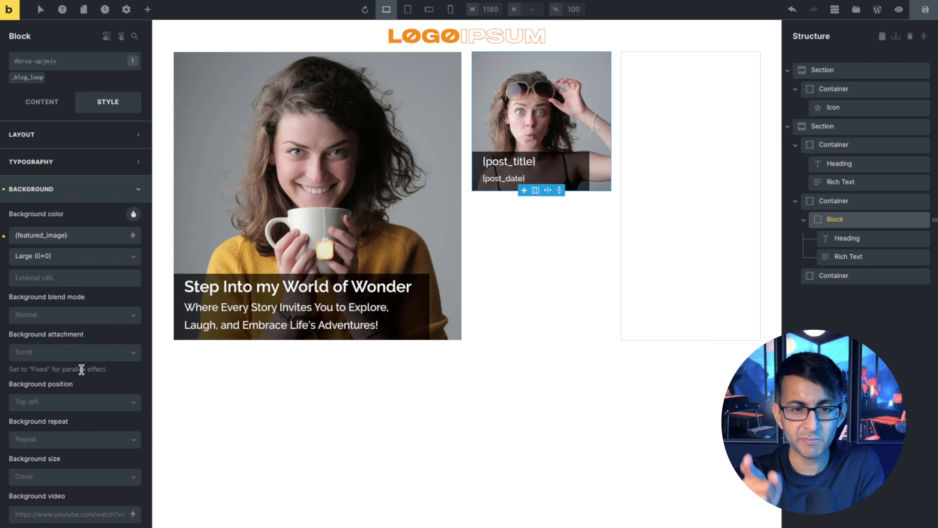
Set the block's background image to Center center position, No repeat and Cover size
{"action": "left_click", "coordinate": [72, 402]}
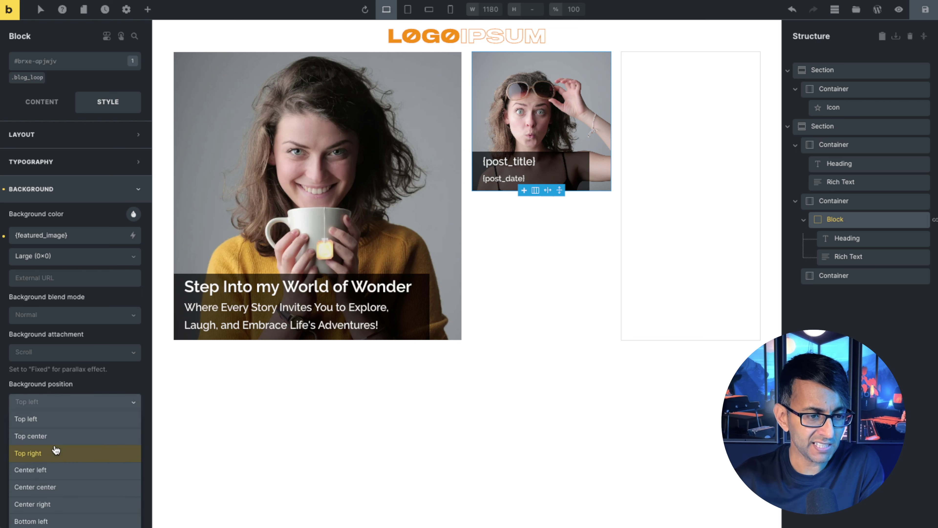
{"action": "left_click", "coordinate": [60, 487]}
{"action": "left_click", "coordinate": [74, 440]}
{"action": "left_click", "coordinate": [47, 455]}
{"action": "left_click", "coordinate": [53, 478]}
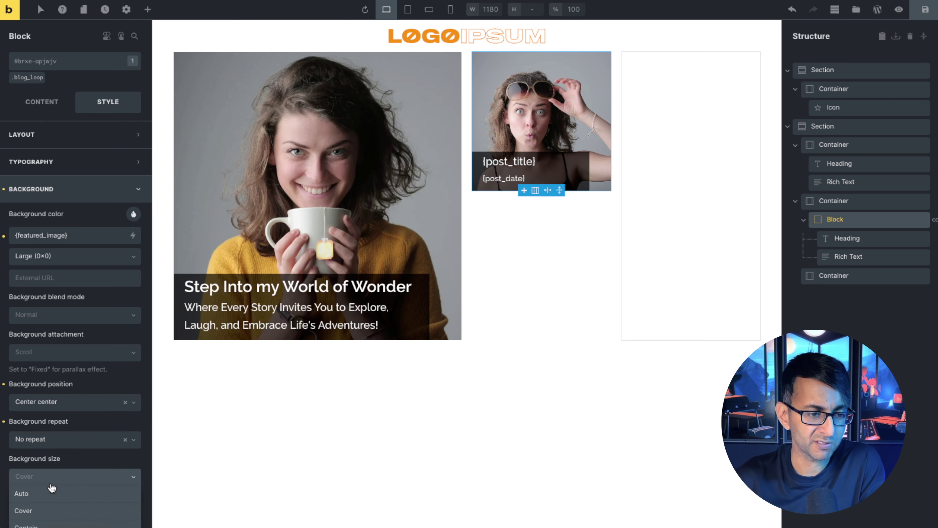
{"action": "left_click", "coordinate": [43, 515]}
{"action": "scroll", "coordinate": [127, 426], "scroll_direction": "down", "scroll_amount": 1}
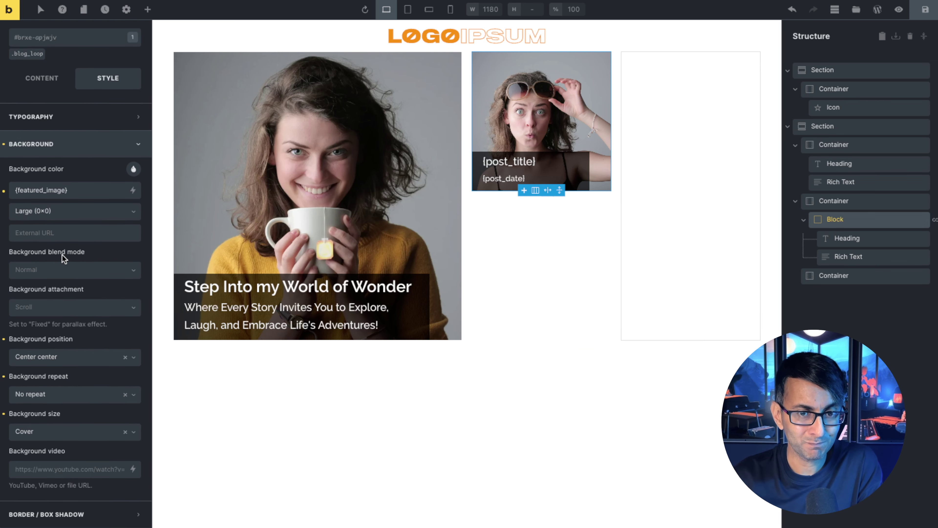
{"action": "scroll", "coordinate": [62, 254], "scroll_direction": "up", "scroll_amount": 1}
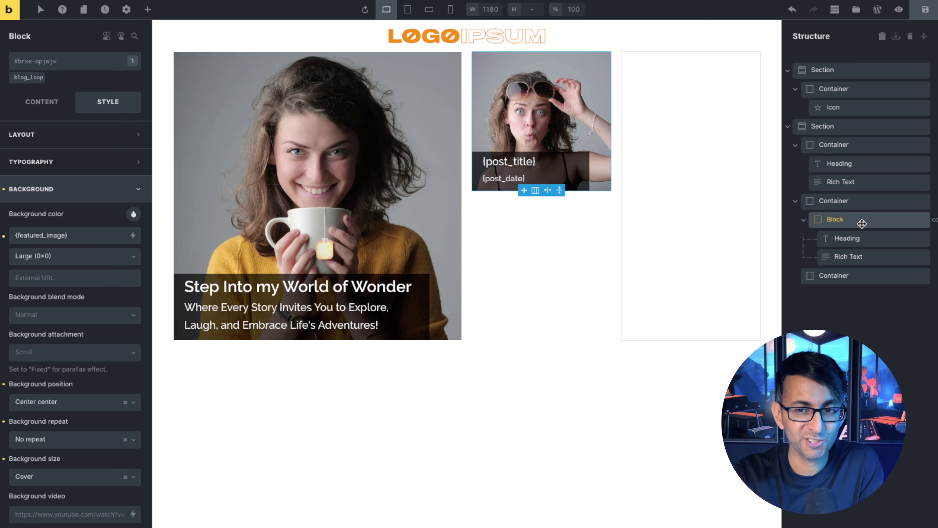
Link the post title heading in the loop to the dynamic Post link
{"action": "left_click", "coordinate": [850, 238]}
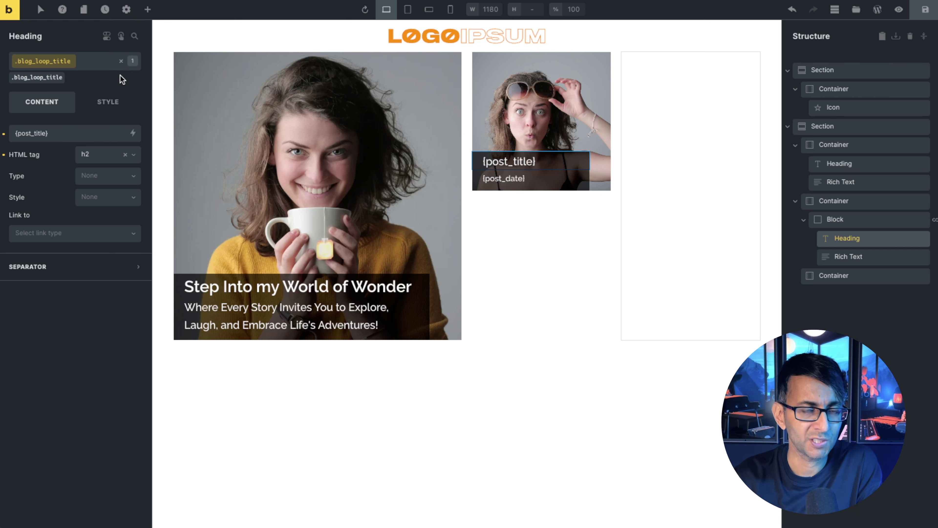
{"action": "left_click", "coordinate": [134, 236]}
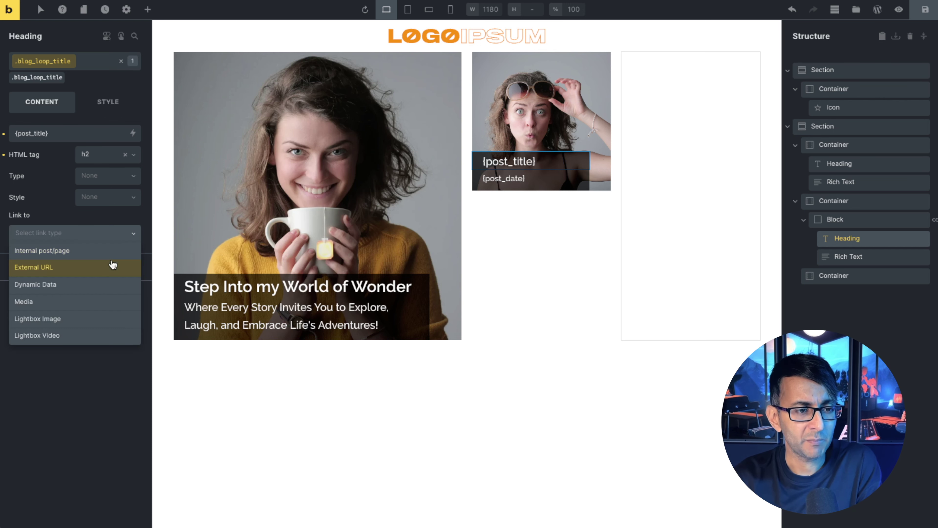
{"action": "left_click", "coordinate": [94, 284]}
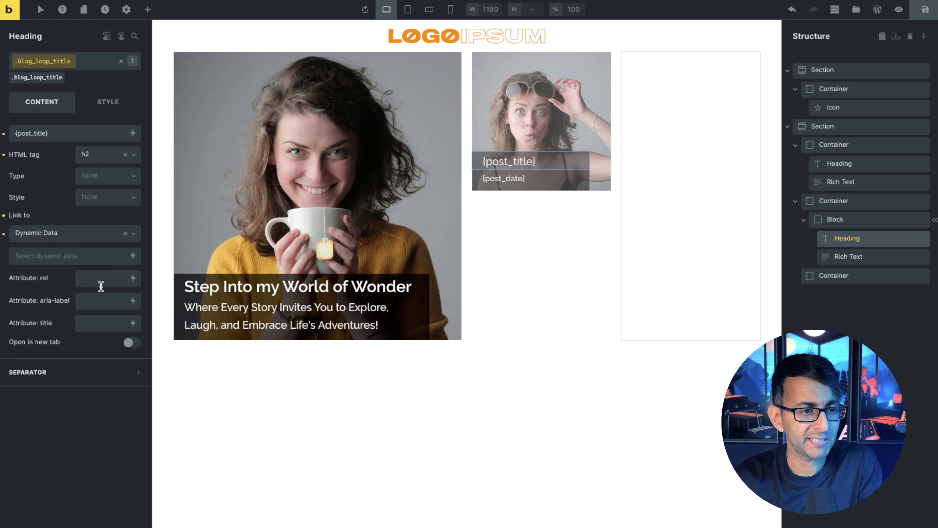
{"action": "left_click", "coordinate": [133, 257]}
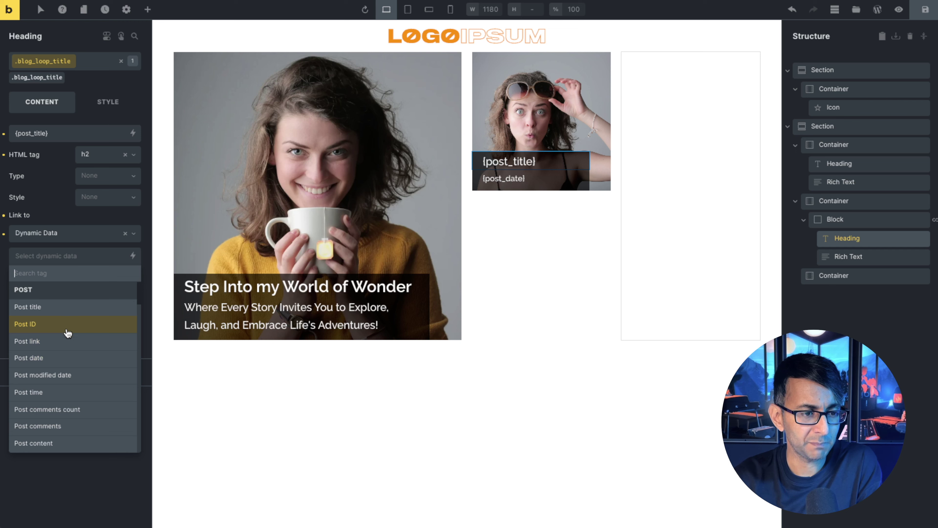
{"action": "left_click", "coordinate": [60, 342]}
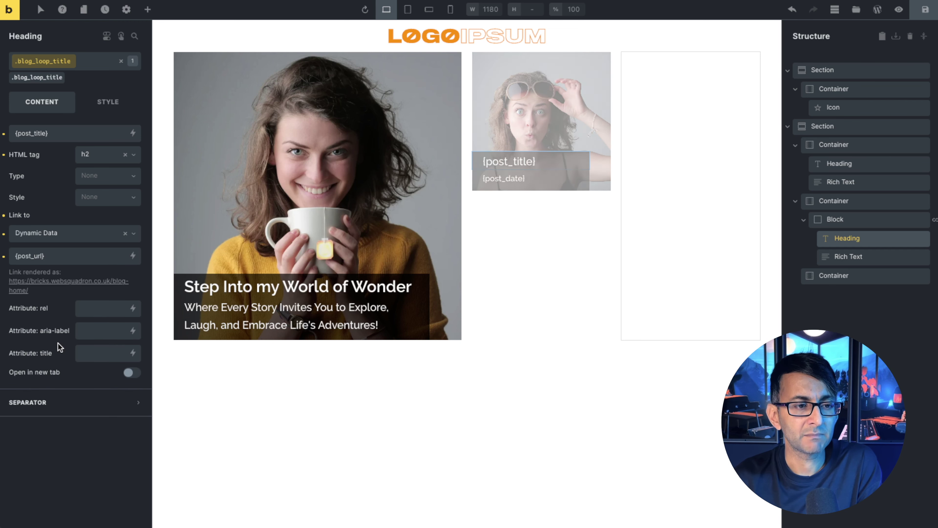
Set the loop block's query to 2 posts per page
{"action": "left_click", "coordinate": [867, 219]}
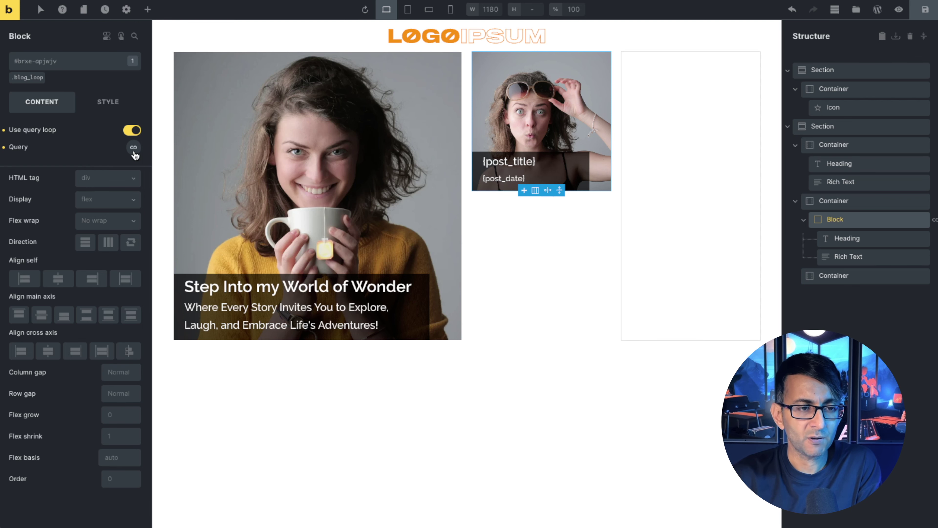
{"action": "left_click", "coordinate": [134, 147]}
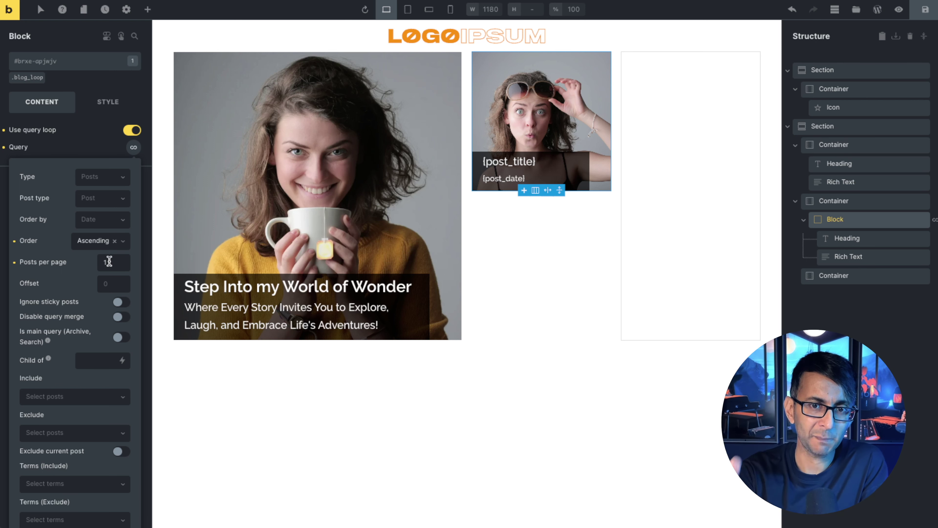
{"action": "left_click_drag", "start_coordinate": [110, 261], "coordinate": [99, 261]}
{"action": "type", "text": "2"}
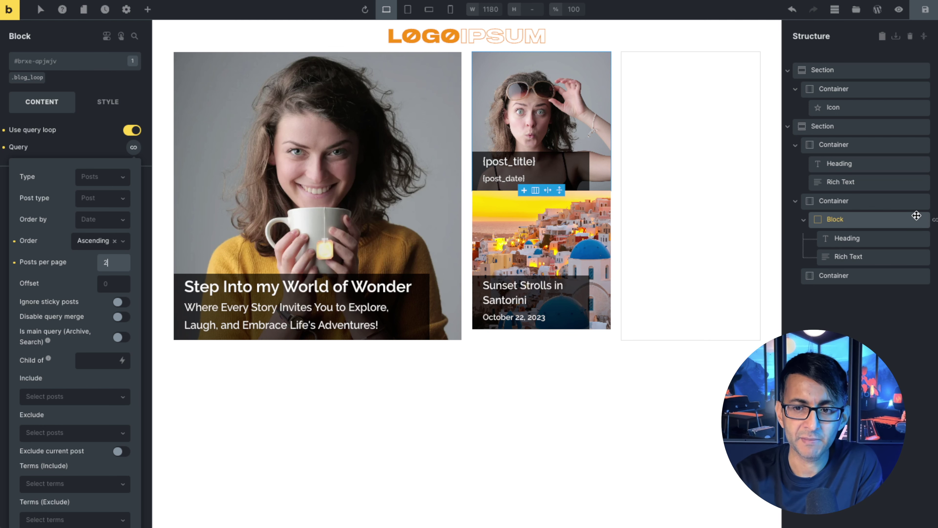
Distribute the posts in the loop block's parent container with Space between on the main axis
{"action": "left_click", "coordinate": [859, 200]}
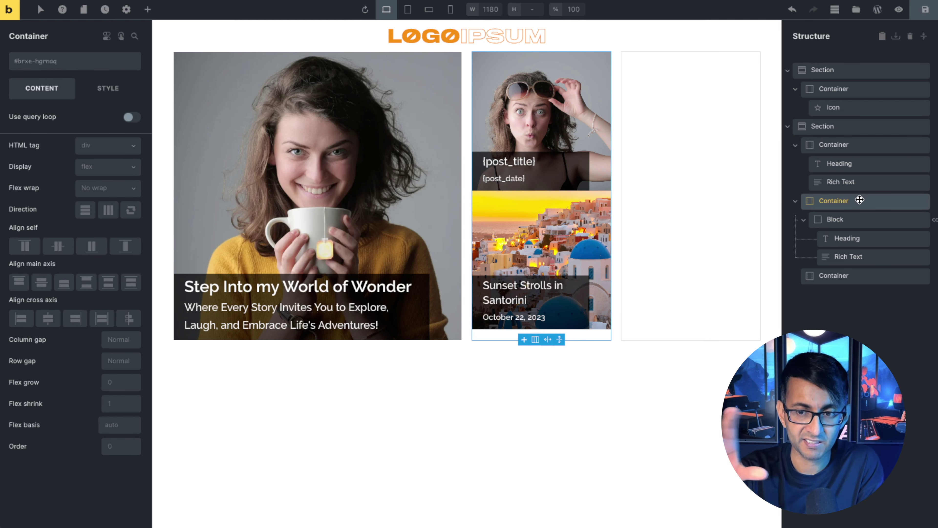
{"action": "left_click", "coordinate": [86, 284]}
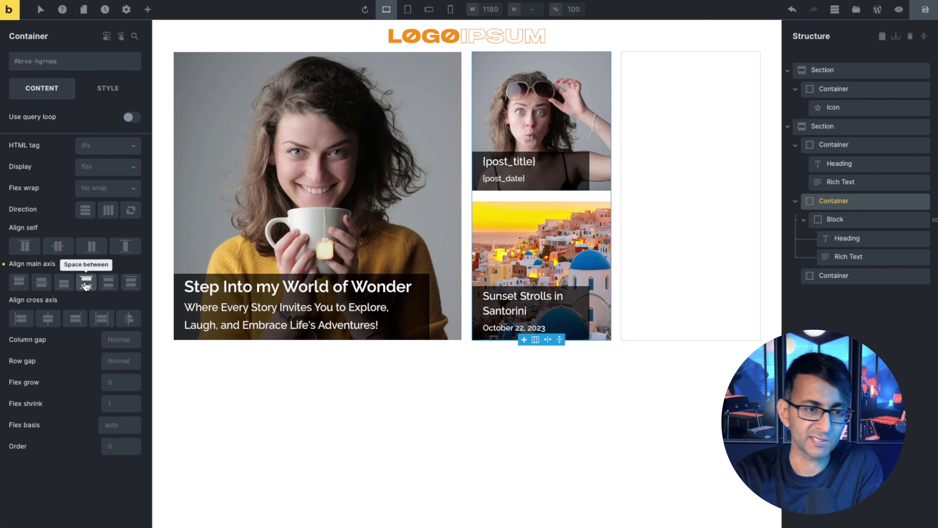
{"action": "left_click", "coordinate": [86, 284]}
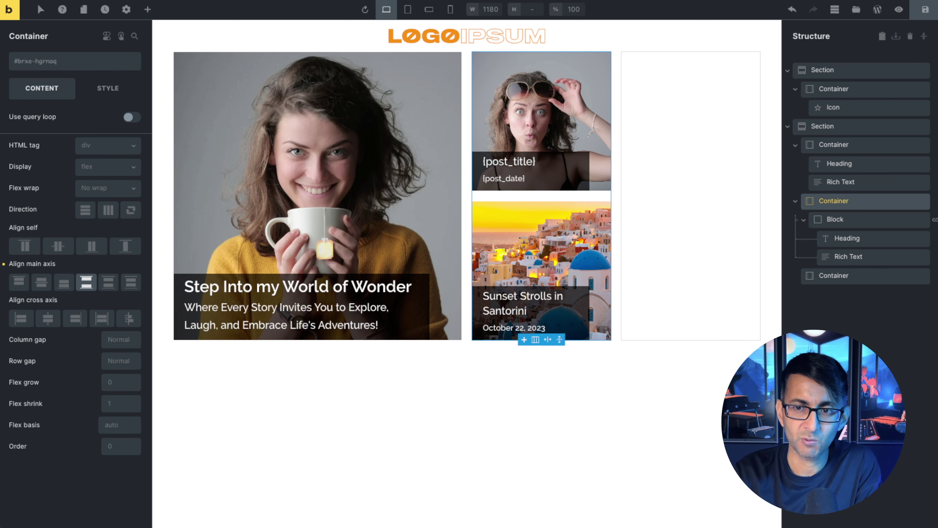
Check the page layout in preview mode and return to the builder
{"action": "left_click", "coordinate": [899, 10]}
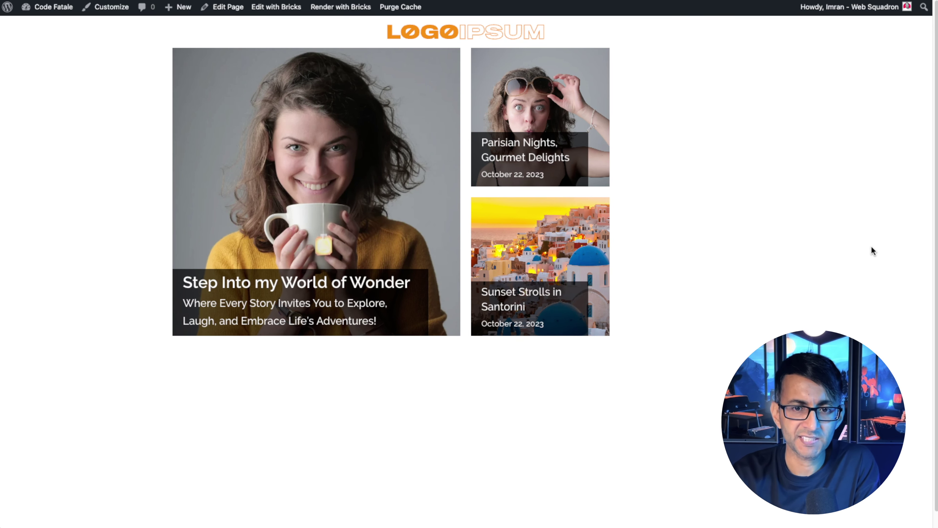
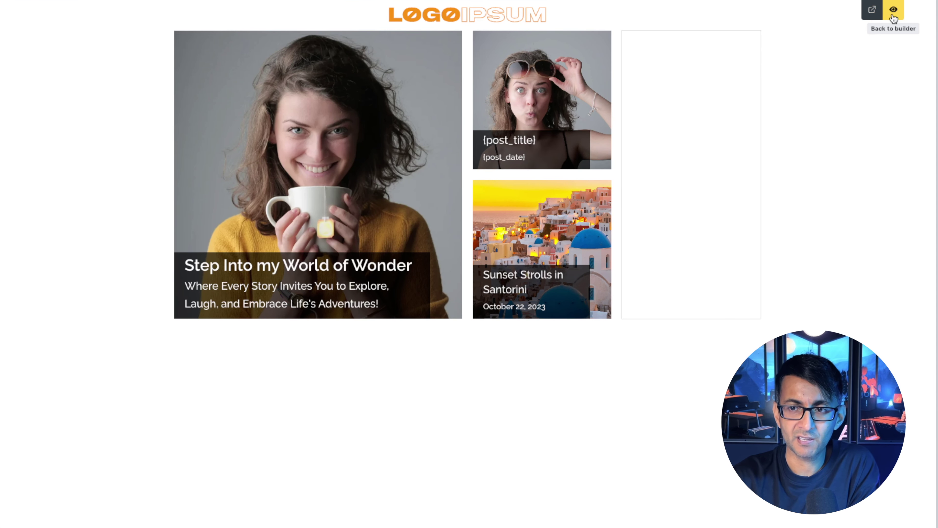
{"action": "left_click", "coordinate": [894, 9]}
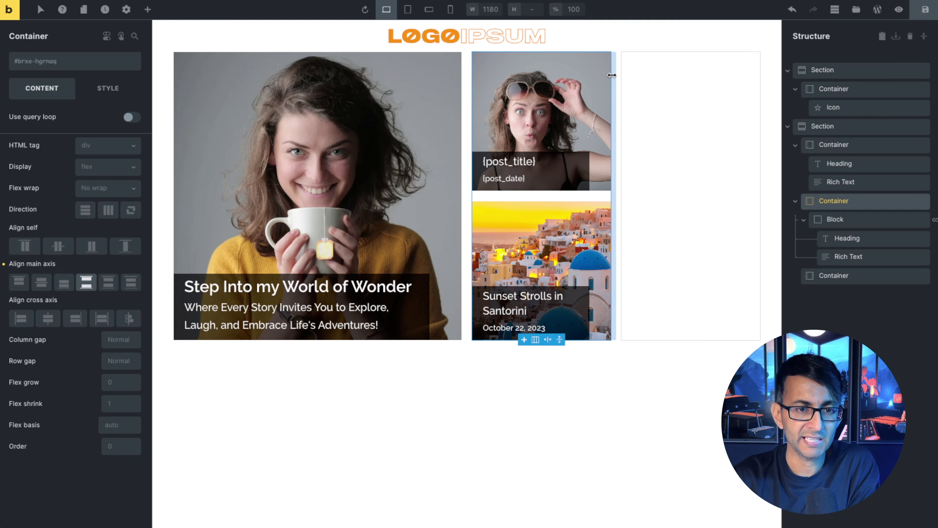
Format the date in the loop's Rich Text as abbreviated month and year using {post_date: M Y}
{"action": "left_click", "coordinate": [866, 256]}
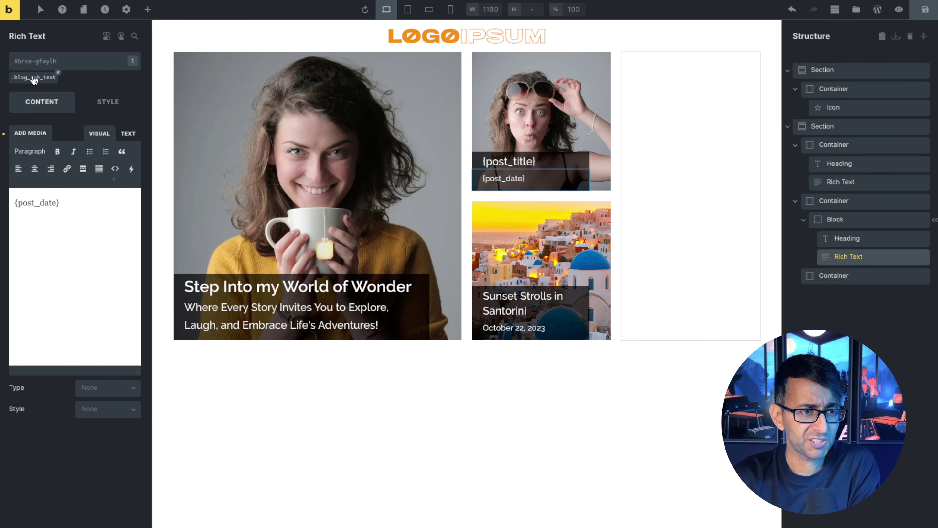
{"action": "left_click", "coordinate": [54, 209]}
{"action": "key", "text": "Left"}
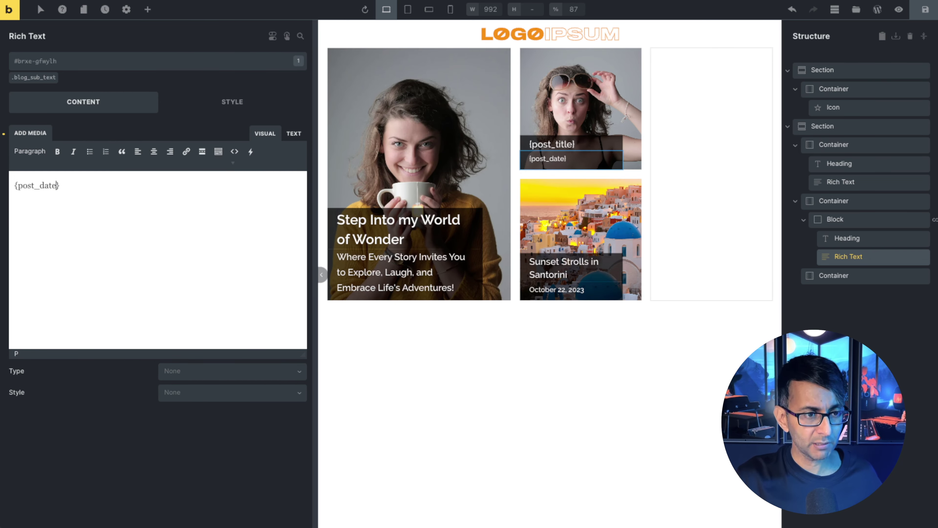
{"action": "type", "text": ": Y"}
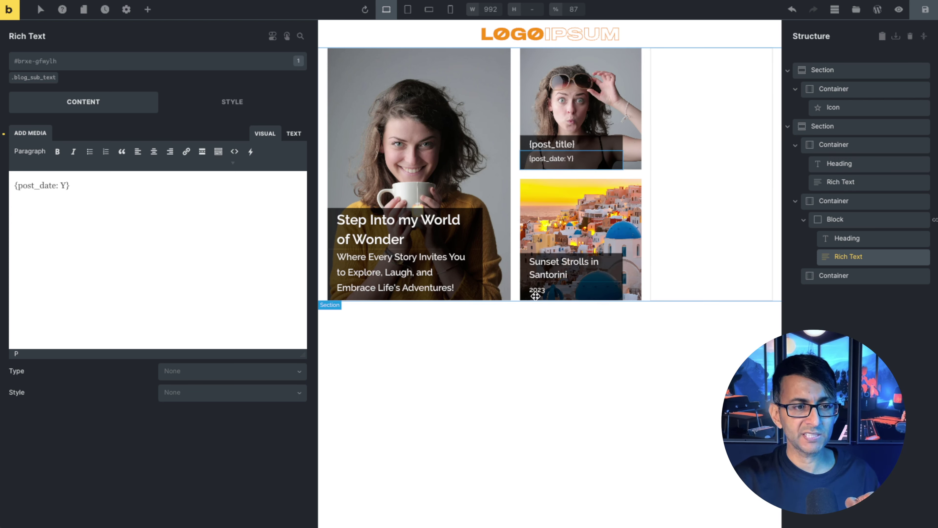
{"action": "key", "text": "BackSpace"}
{"action": "type", "text": "M"}
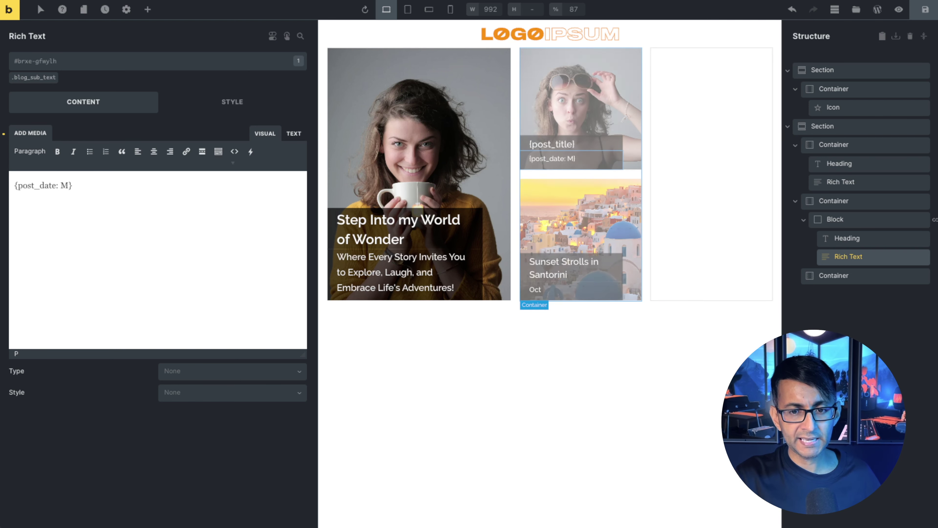
{"action": "type", "text": " Y"}
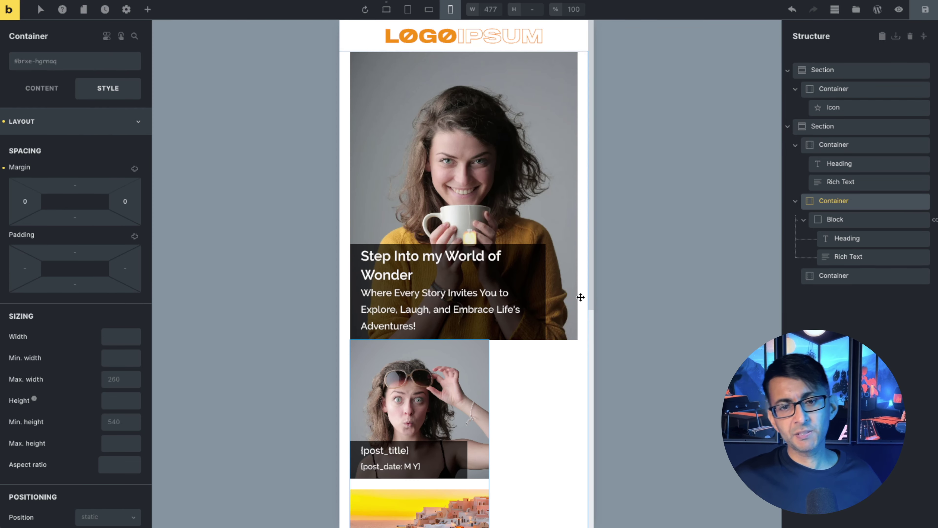
At the mobile portrait breakpoint, set the max width of the container around the post loop to 100%
{"action": "scroll", "coordinate": [513, 221], "scroll_direction": "down", "scroll_amount": 1}
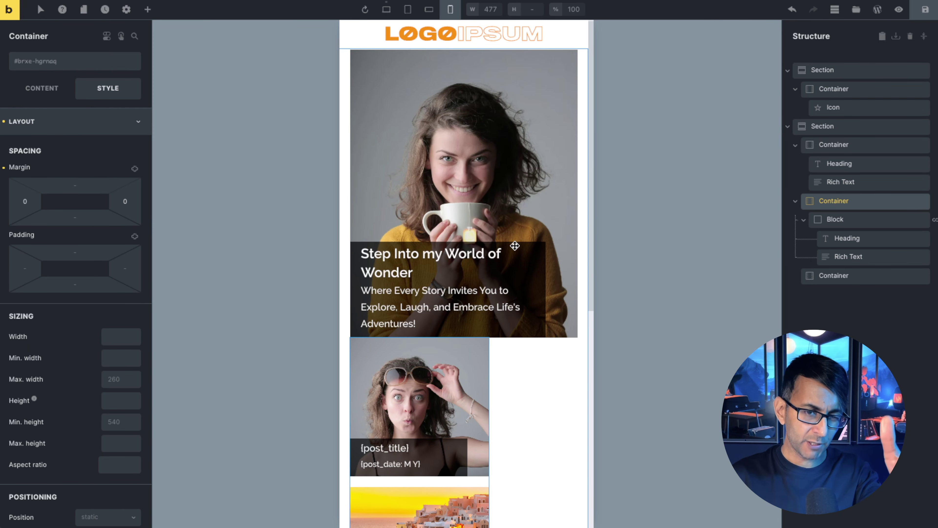
{"action": "scroll", "coordinate": [537, 296], "scroll_direction": "down", "scroll_amount": 4}
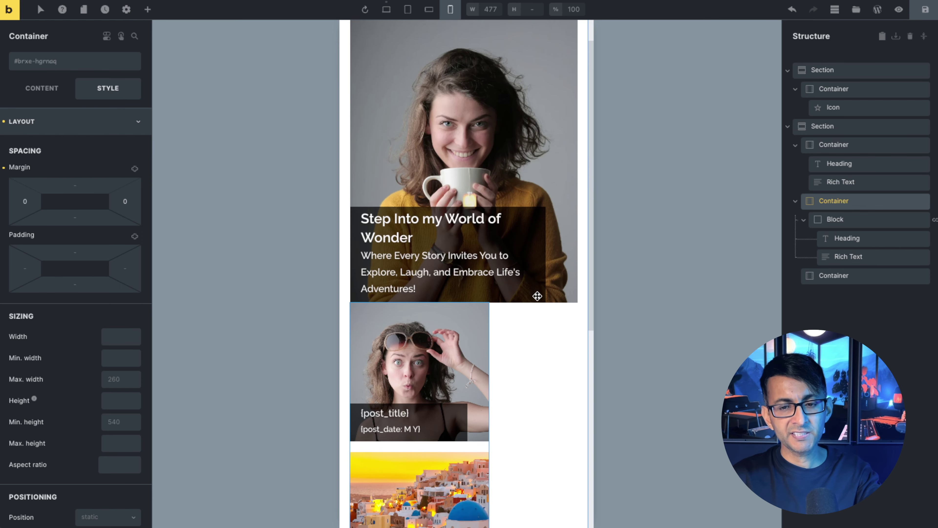
{"action": "scroll", "coordinate": [437, 331], "scroll_direction": "down", "scroll_amount": 2}
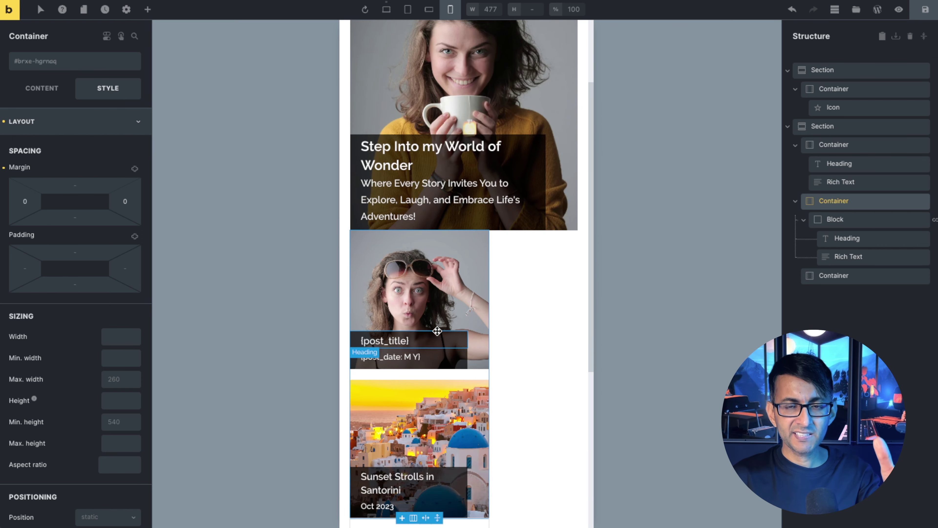
{"action": "scroll", "coordinate": [437, 331], "scroll_direction": "down", "scroll_amount": 4}
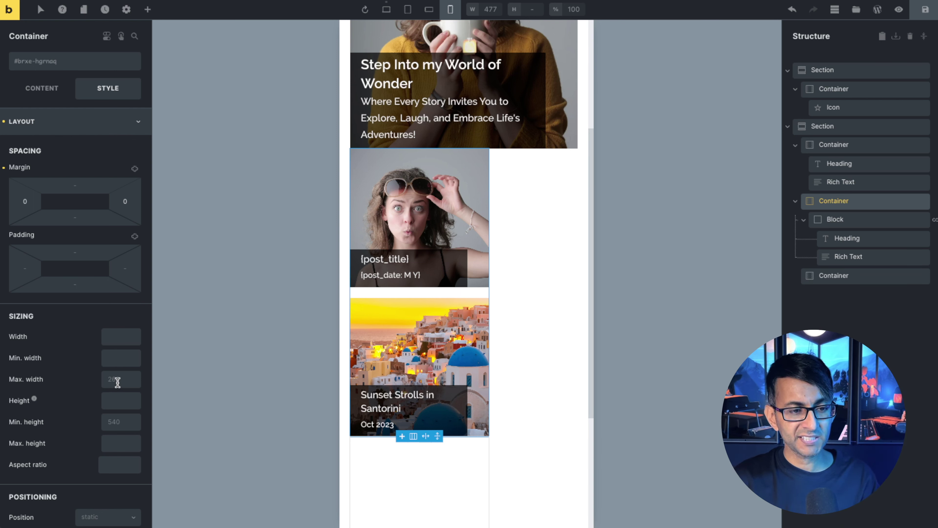
{"action": "left_click", "coordinate": [126, 380]}
{"action": "type", "text": "100%"}
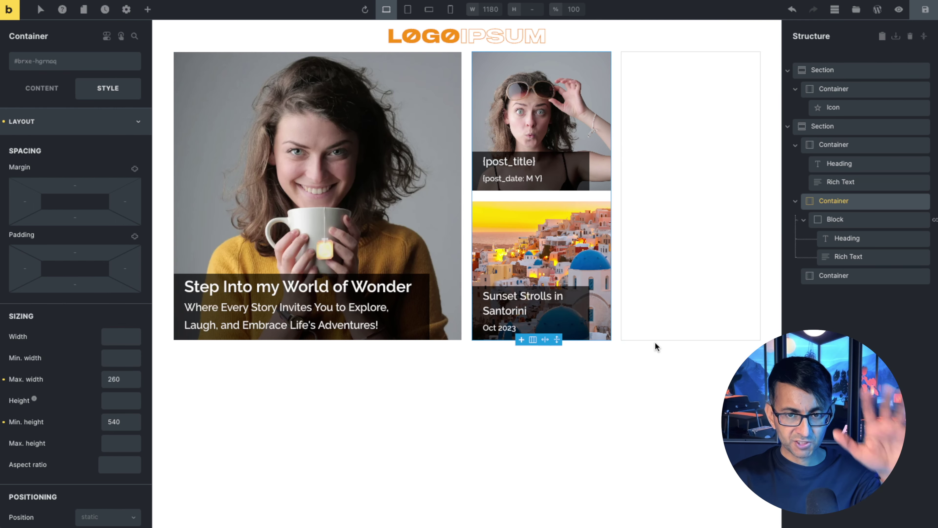
Give the empty third container a background image of the woman in the light blue scarf, positioned Center center
{"action": "left_click", "coordinate": [839, 278]}
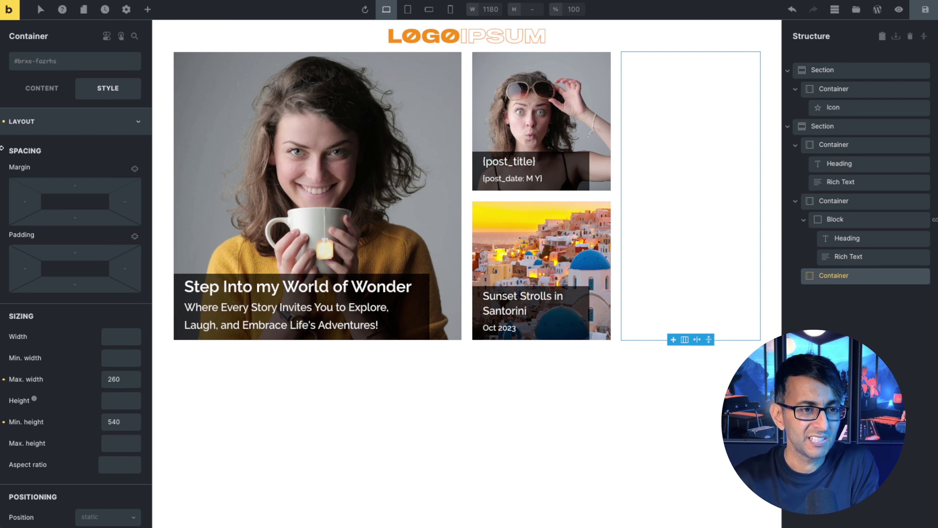
{"action": "left_click", "coordinate": [135, 124]}
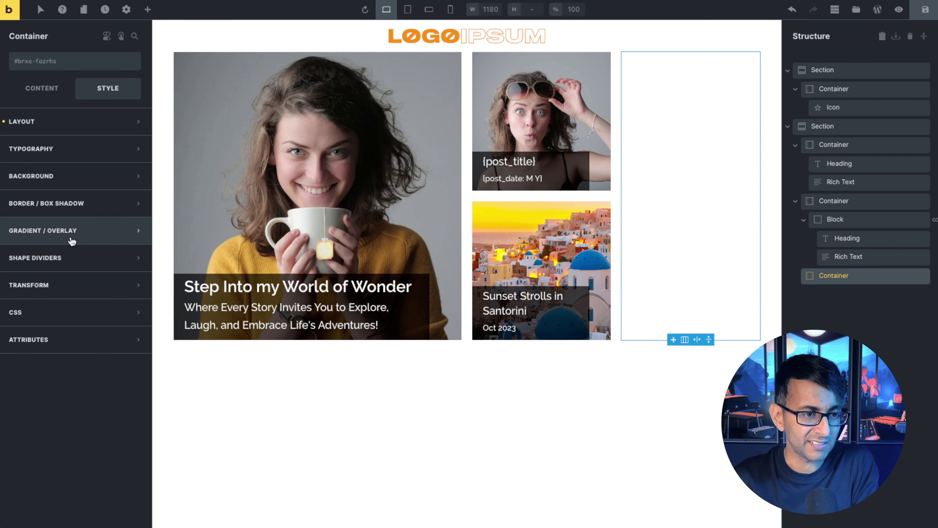
{"action": "left_click", "coordinate": [76, 176]}
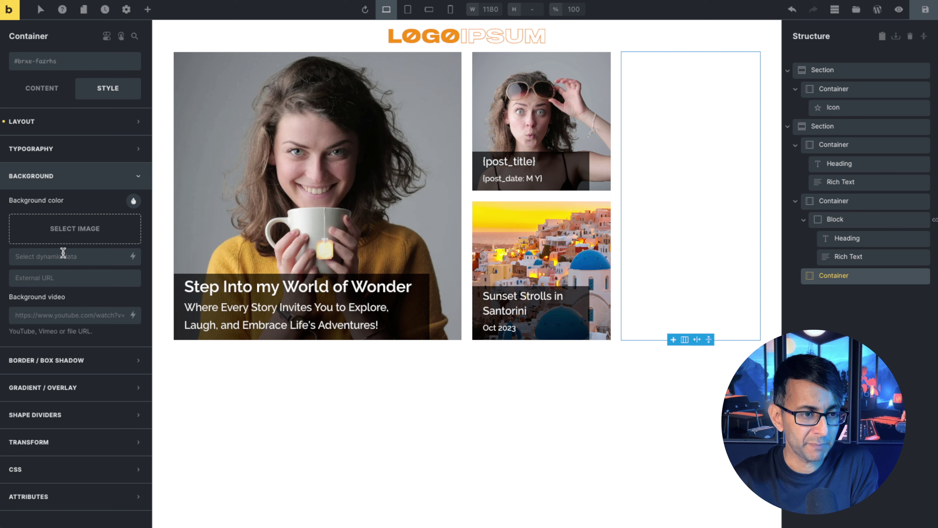
{"action": "left_click", "coordinate": [93, 229]}
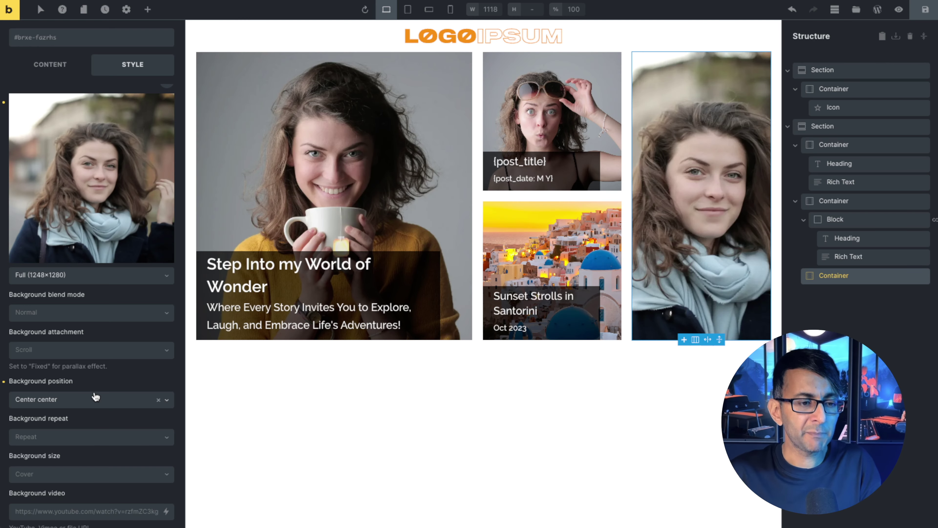
On the loop block's .blog_loop class, apply the gradient as Overlay and add one color entry
{"action": "left_click", "coordinate": [844, 220]}
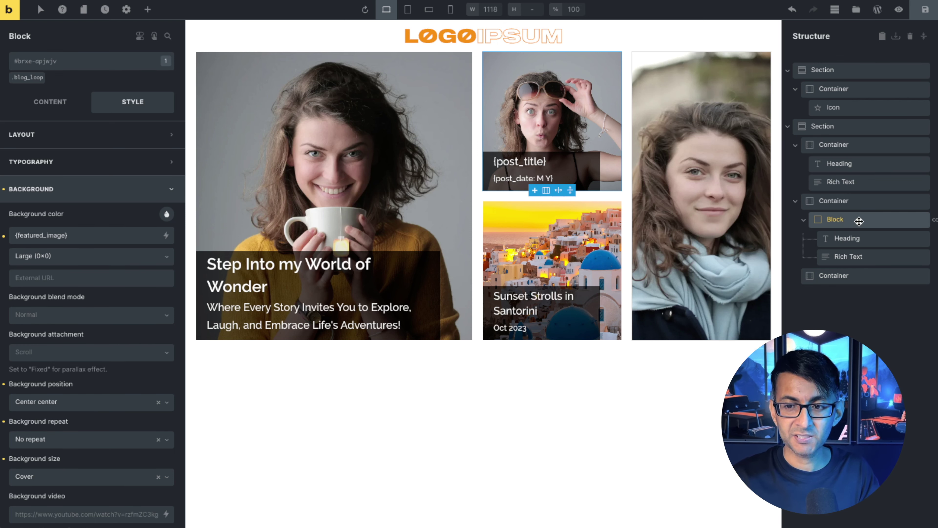
{"action": "left_click", "coordinate": [41, 105]}
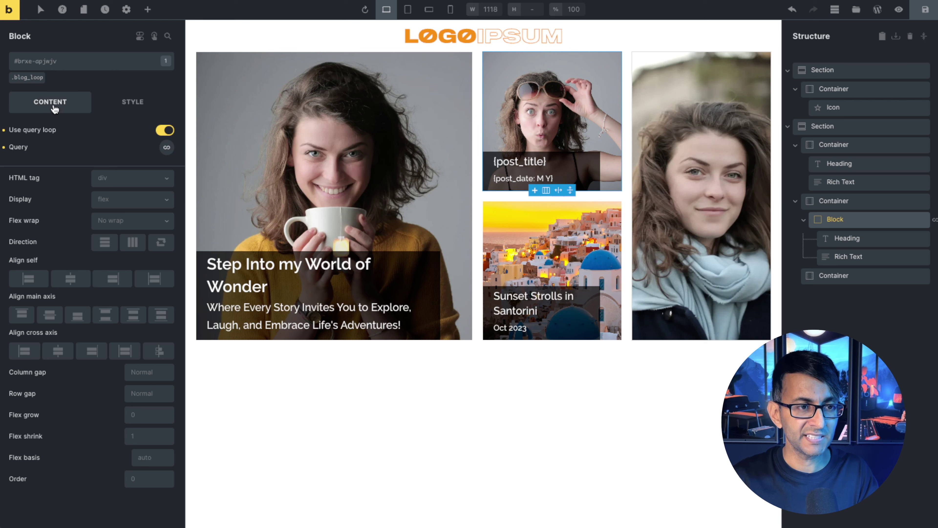
{"action": "left_click", "coordinate": [29, 79]}
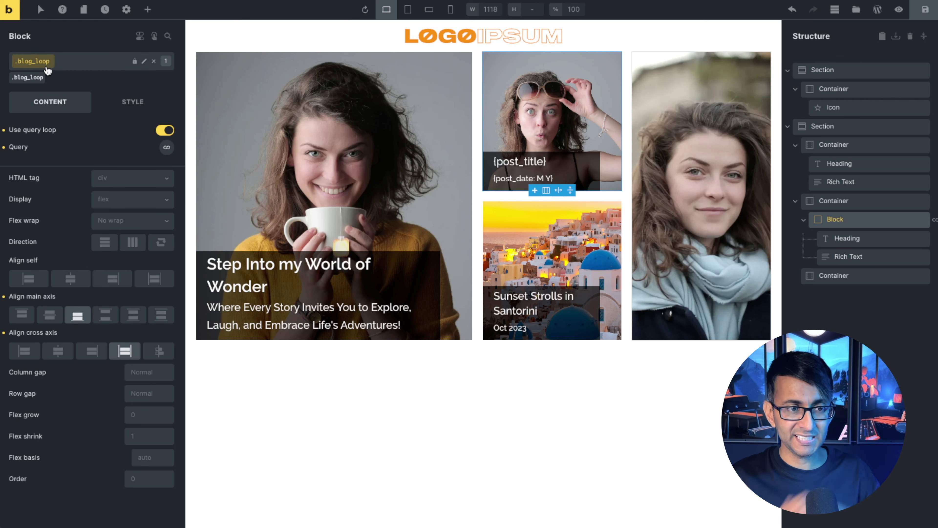
{"action": "left_click", "coordinate": [130, 104]}
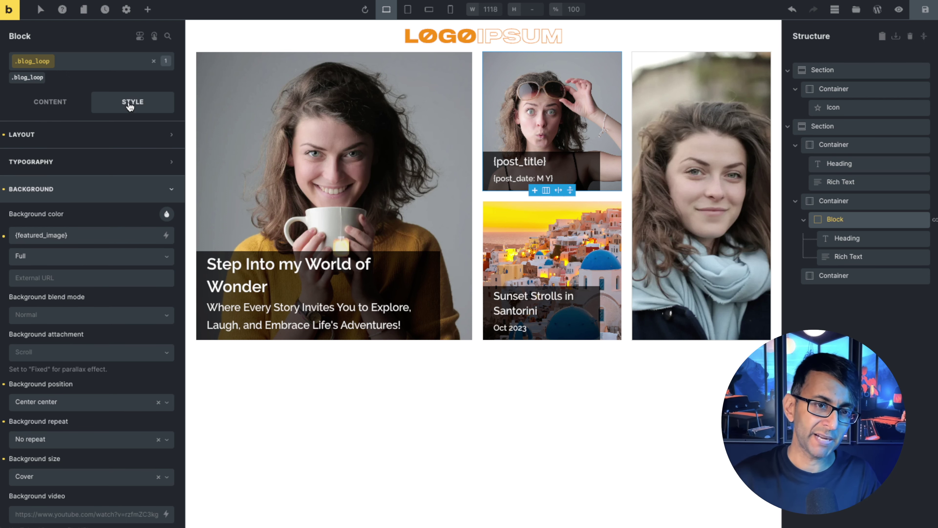
{"action": "scroll", "coordinate": [92, 435], "scroll_direction": "down", "scroll_amount": 5}
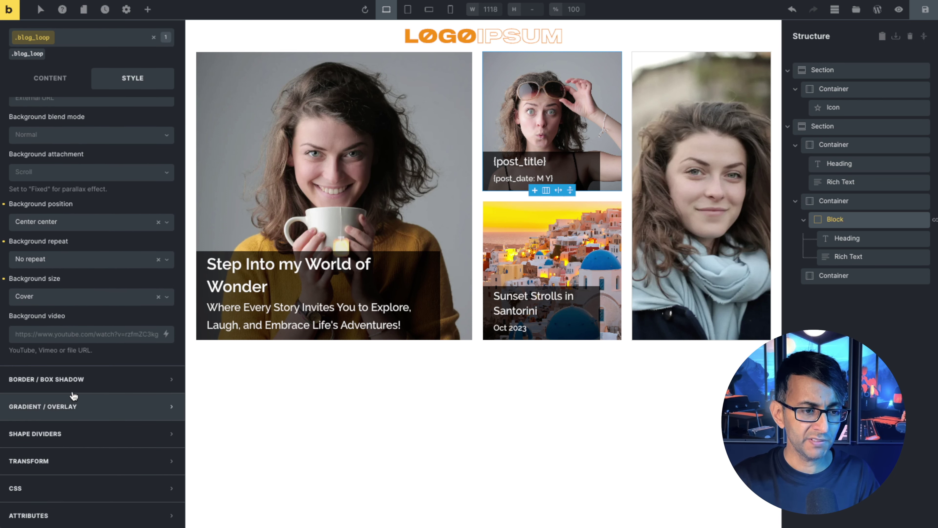
{"action": "left_click", "coordinate": [81, 406]}
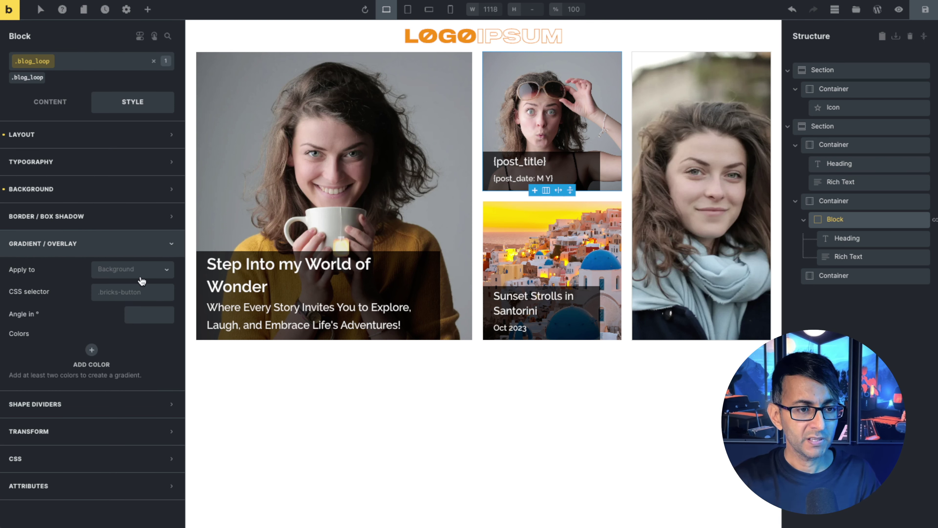
{"action": "left_click", "coordinate": [147, 272]}
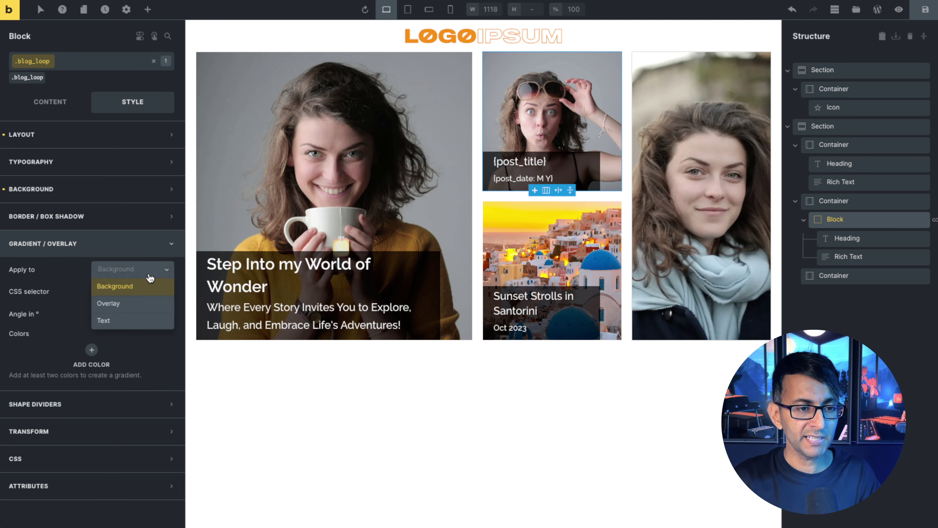
{"action": "left_click", "coordinate": [125, 304]}
{"action": "left_click", "coordinate": [91, 349]}
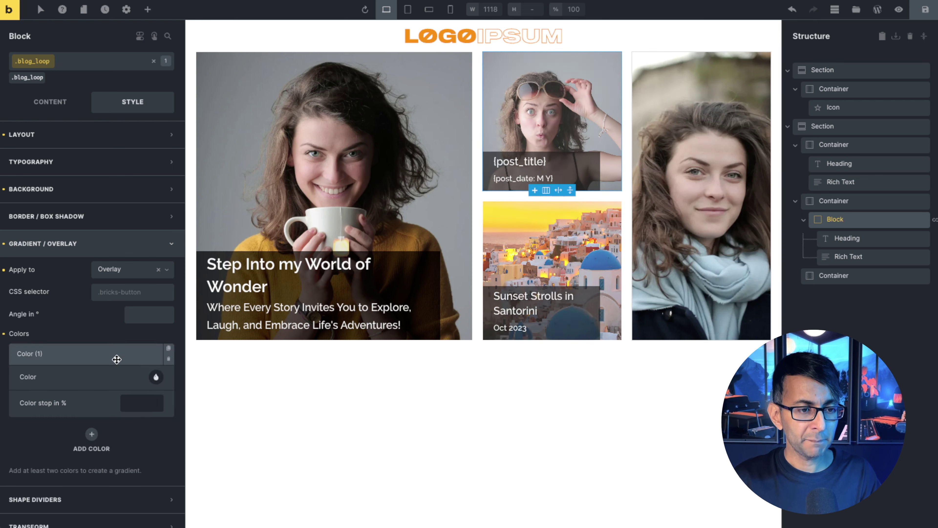
Set the overlay color to the palette's bright orange with an alpha of 0.25
{"action": "left_click", "coordinate": [156, 377]}
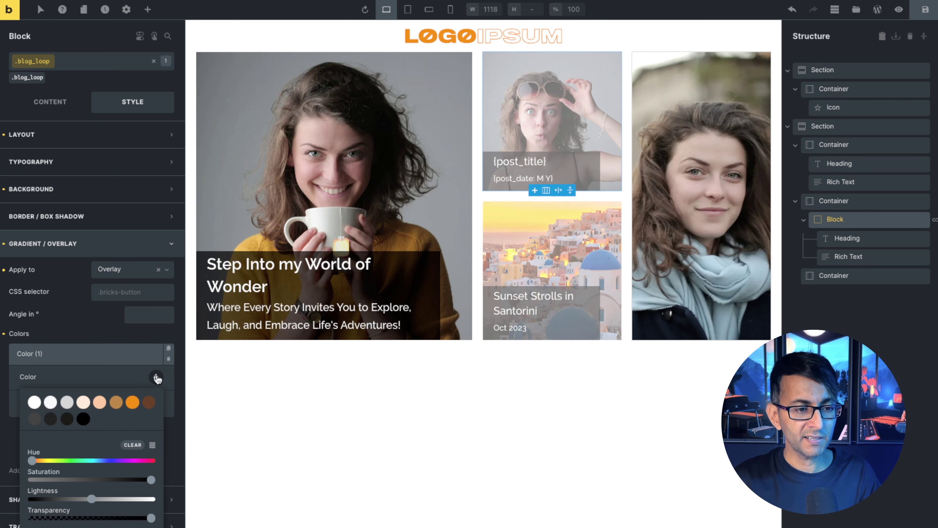
{"action": "left_click", "coordinate": [132, 403]}
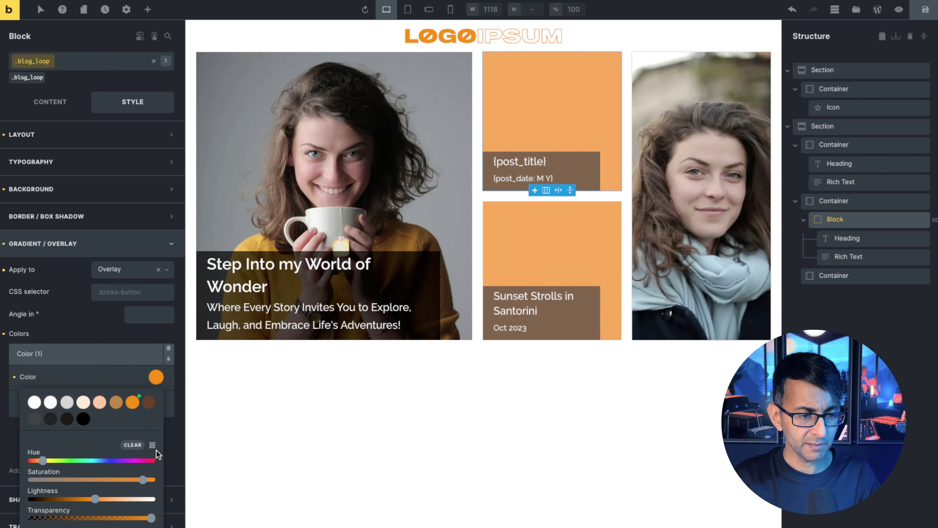
{"action": "scroll", "coordinate": [149, 516], "scroll_direction": "down", "scroll_amount": 1}
{"action": "left_click", "coordinate": [149, 517]}
{"action": "left_click_drag", "start_coordinate": [151, 477], "coordinate": [62, 477]}
{"action": "scroll", "coordinate": [111, 425], "scroll_direction": "down", "scroll_amount": 2}
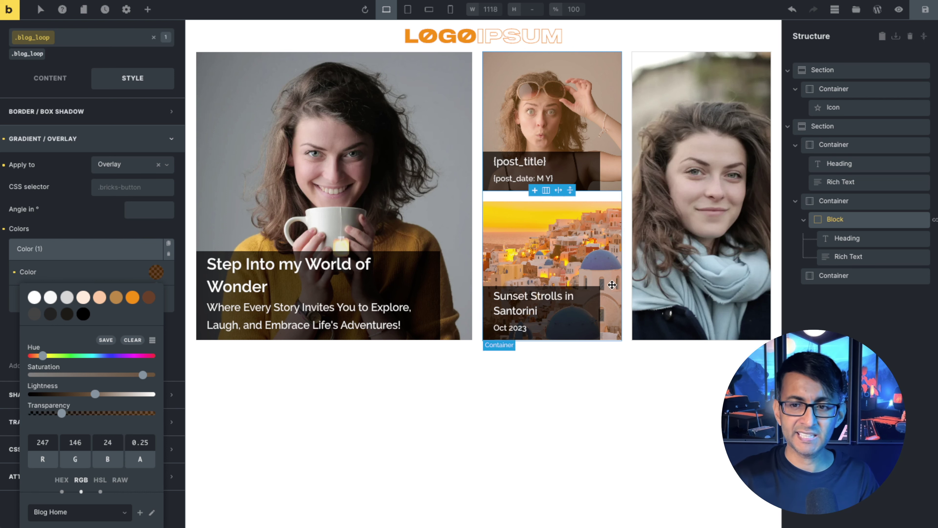
For mobile portrait, give the third container a top margin of 20 and a max width of 100%
{"action": "left_click", "coordinate": [836, 276]}
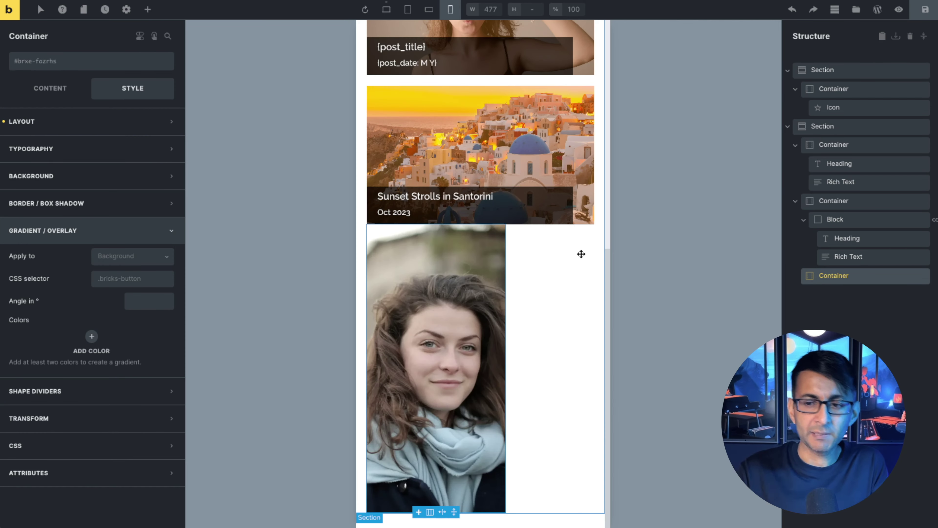
{"action": "left_click", "coordinate": [146, 125]}
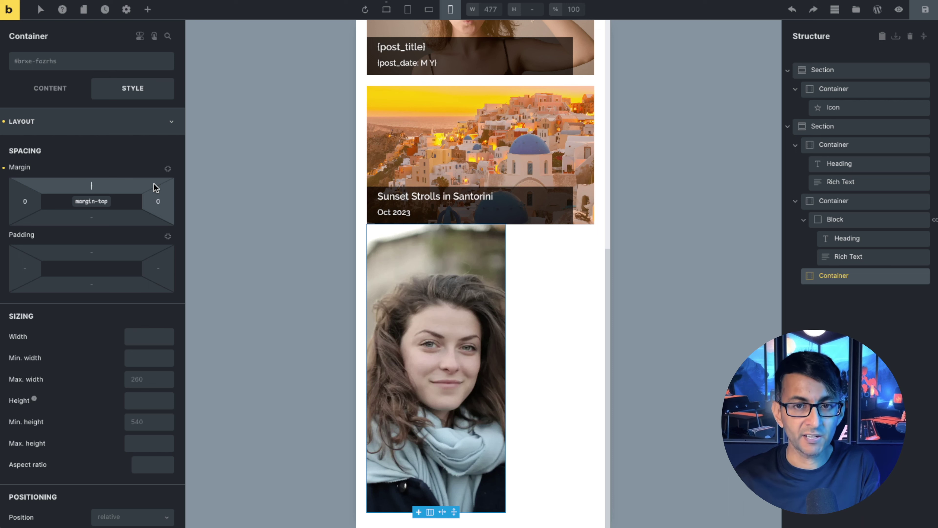
{"action": "type", "text": "20"}
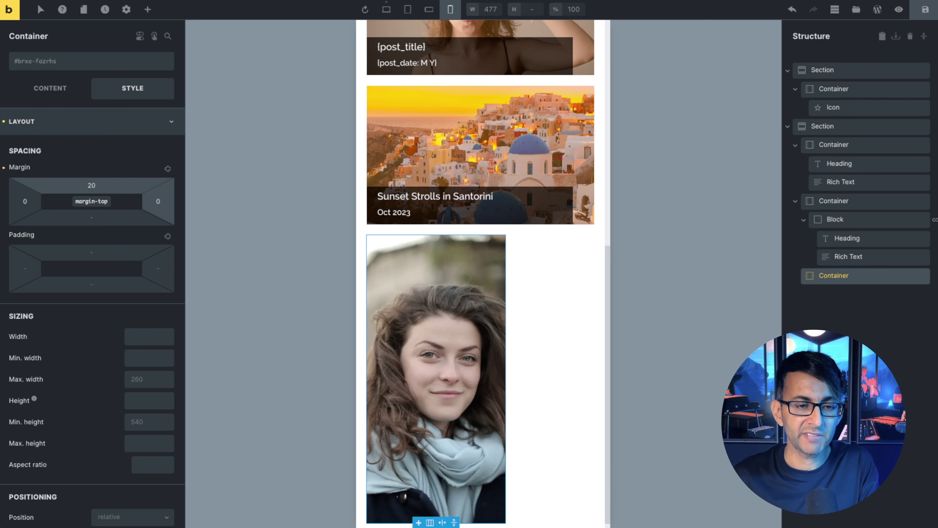
{"action": "left_click", "coordinate": [145, 379]}
{"action": "type", "text": "100%"}
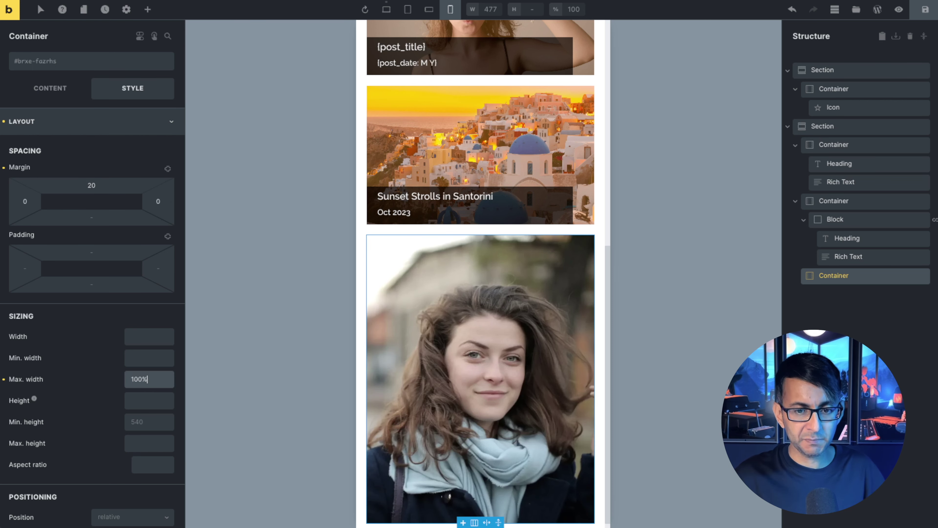
Set the third container's mobile min height to 300 after trying 260
{"action": "left_click", "coordinate": [151, 418]}
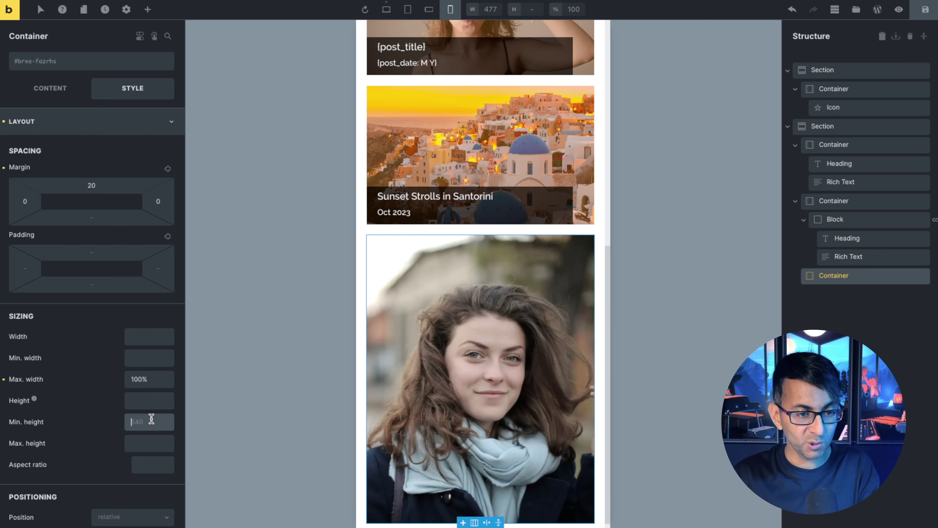
{"action": "type", "text": "260"}
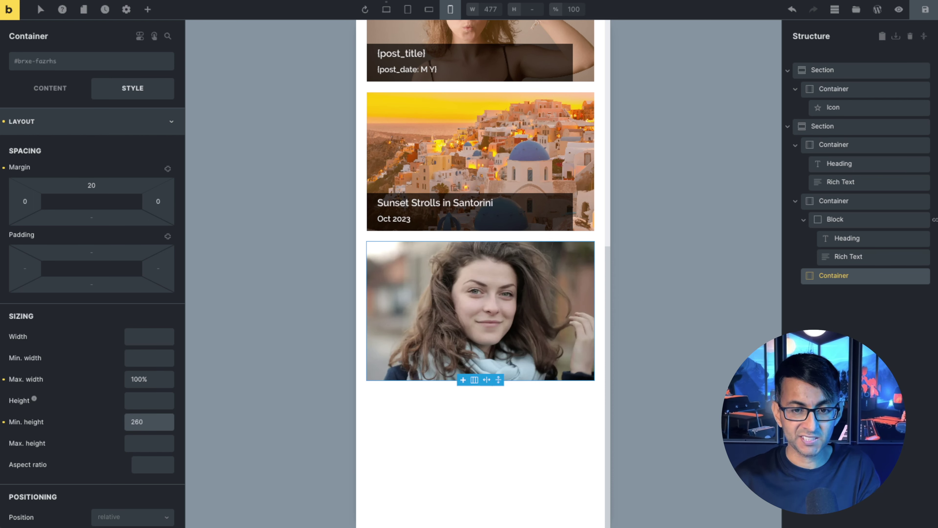
{"action": "key", "text": "BackSpace"}
{"action": "key", "text": "BackSpace"}
{"action": "key", "text": "BackSpace"}
{"action": "type", "text": "300"}
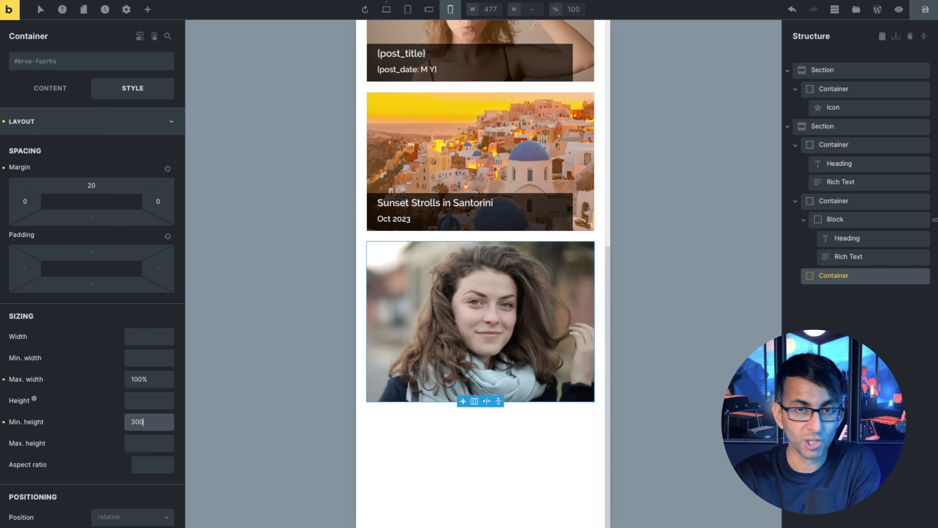
Try hiding the third container for mobile portrait only, compare it with the desktop layout, and clear the visibility setting
{"action": "scroll", "coordinate": [73, 274], "scroll_direction": "down", "scroll_amount": 10}
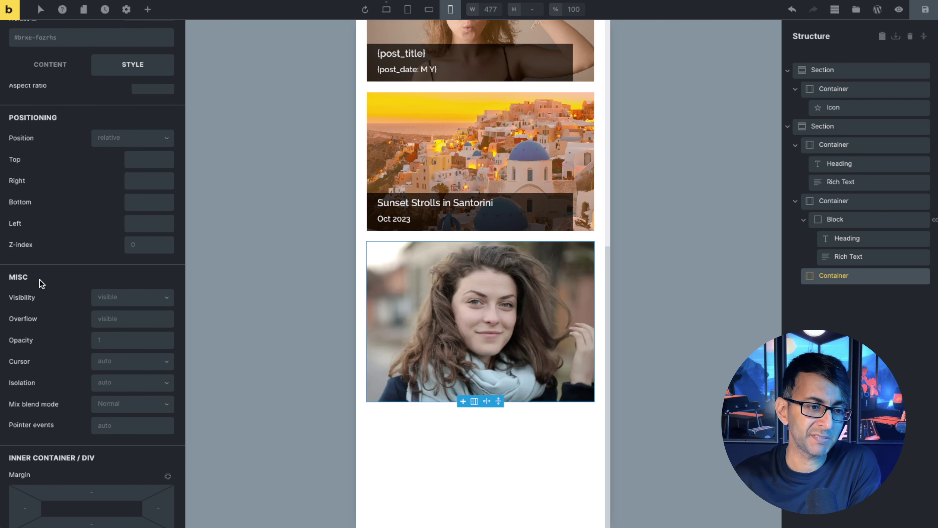
{"action": "left_click", "coordinate": [116, 299]}
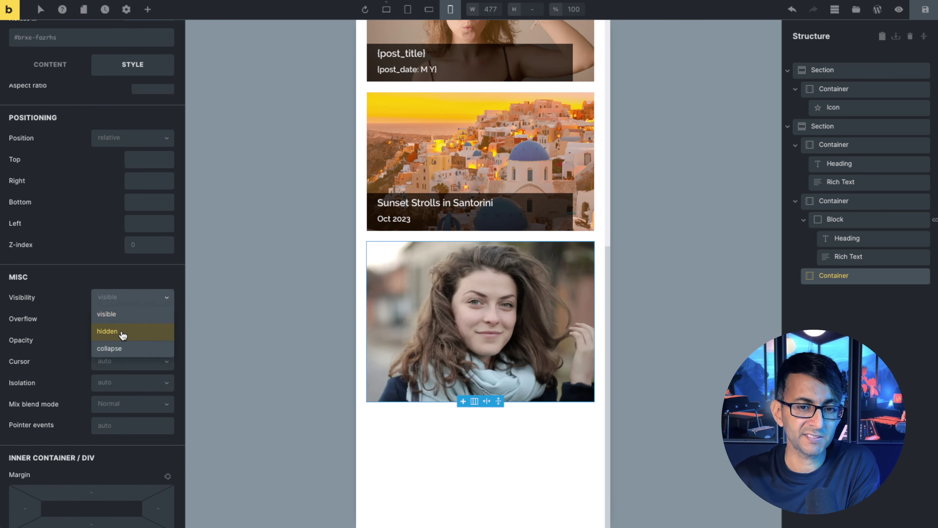
{"action": "left_click", "coordinate": [122, 334]}
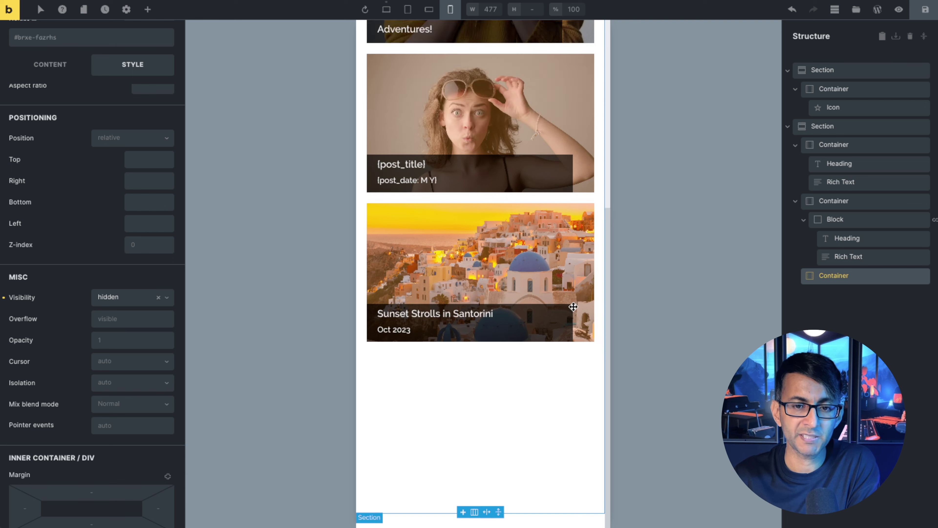
{"action": "left_click", "coordinate": [383, 15]}
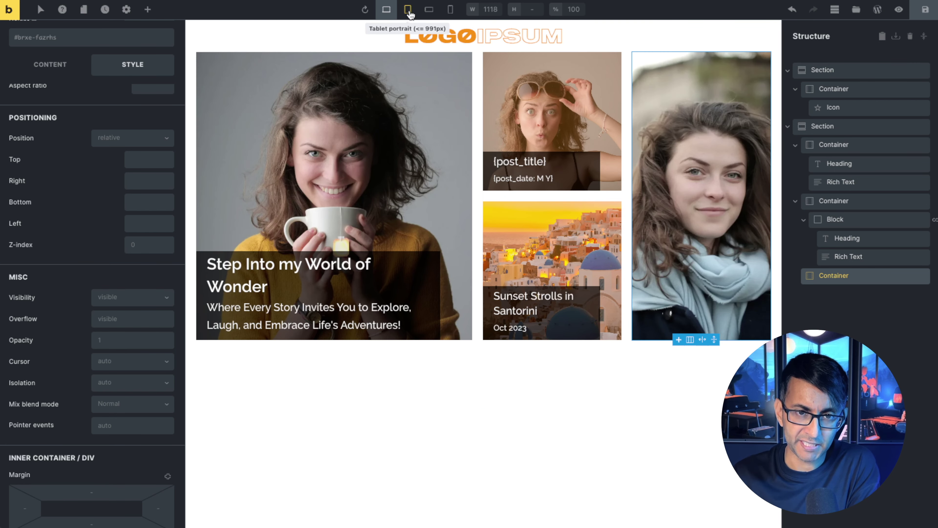
{"action": "left_click", "coordinate": [450, 11]}
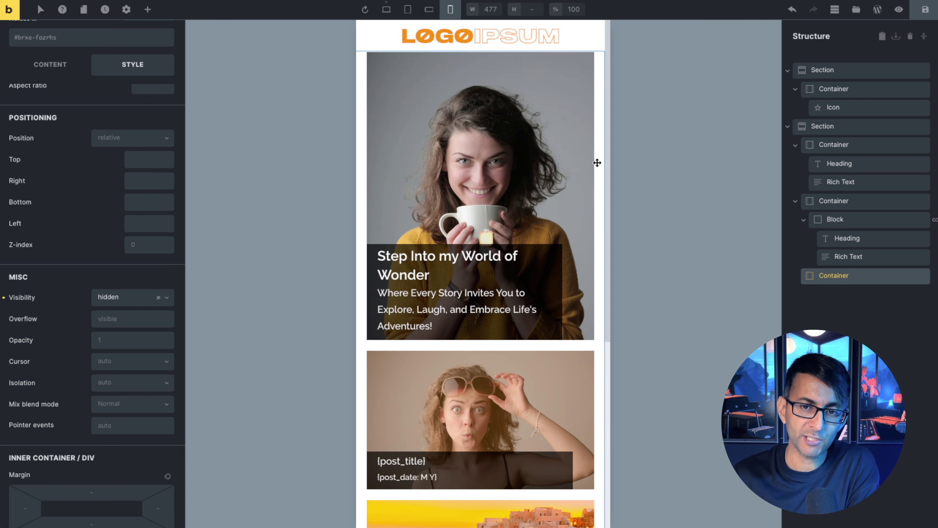
{"action": "left_click_drag", "start_coordinate": [608, 91], "coordinate": [620, 285]}
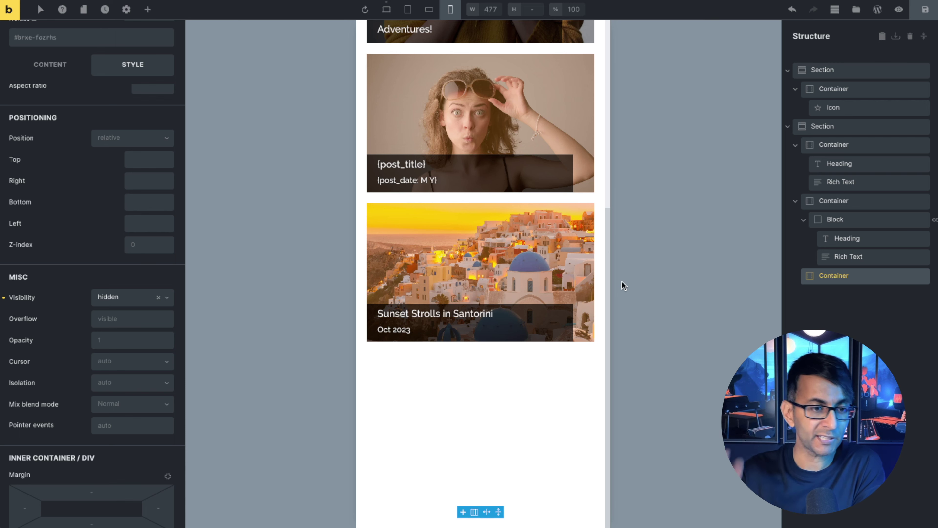
{"action": "left_click", "coordinate": [159, 298]}
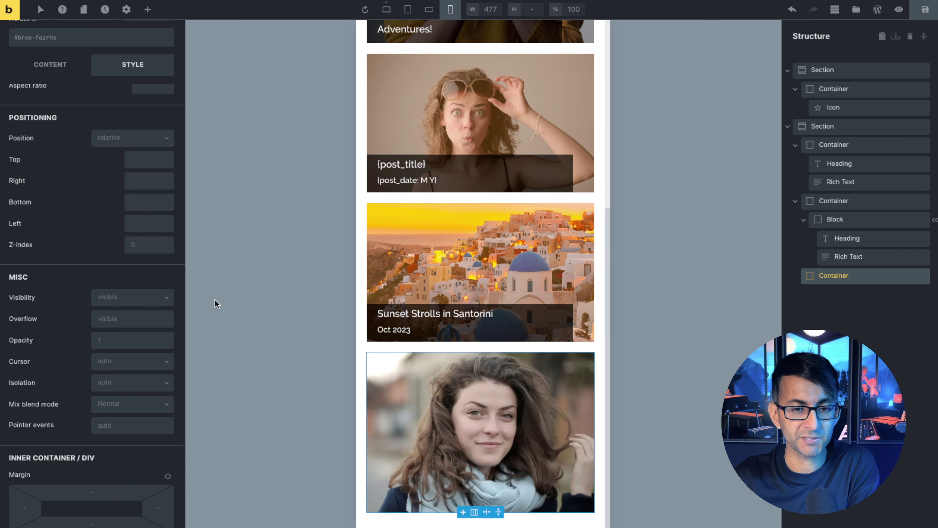
In the desktop view, duplicate the whole section that holds the hero, the post loop and the third image container
{"action": "left_click", "coordinate": [386, 9]}
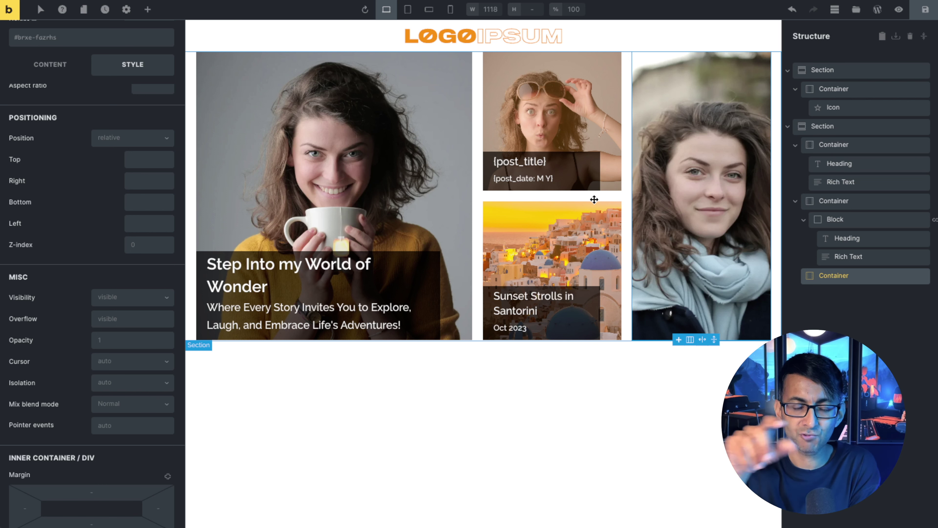
{"action": "left_click", "coordinate": [846, 125]}
{"action": "left_click", "coordinate": [787, 126]}
{"action": "right_click", "coordinate": [847, 125]}
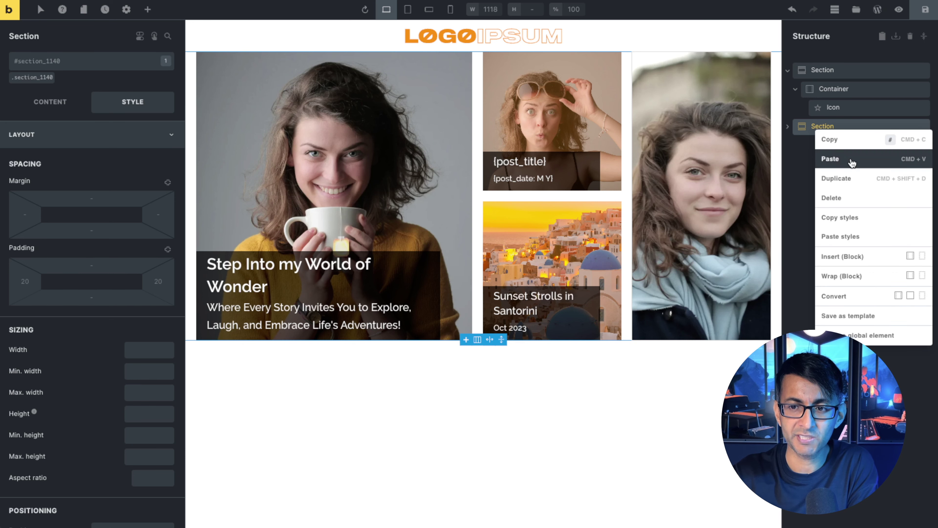
{"action": "left_click", "coordinate": [851, 178]}
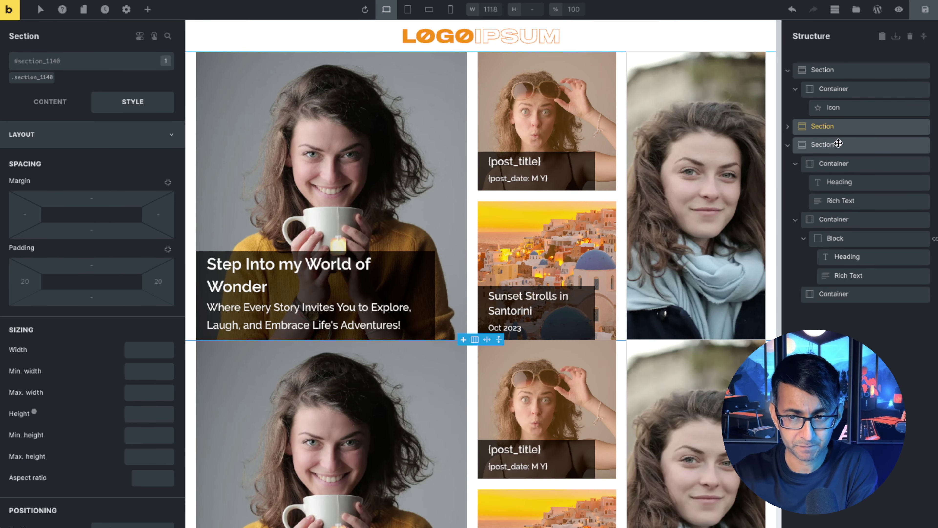
Rename the original section Hero Section and its duplicate More Blogs Section, giving the duplicate a top margin of 20
{"action": "left_click", "coordinate": [846, 144]}
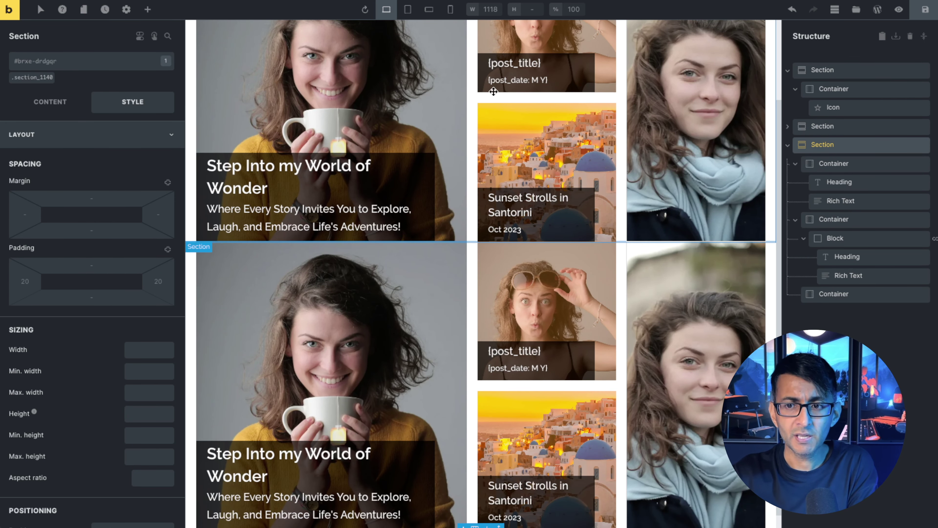
{"action": "double_click", "coordinate": [819, 127]}
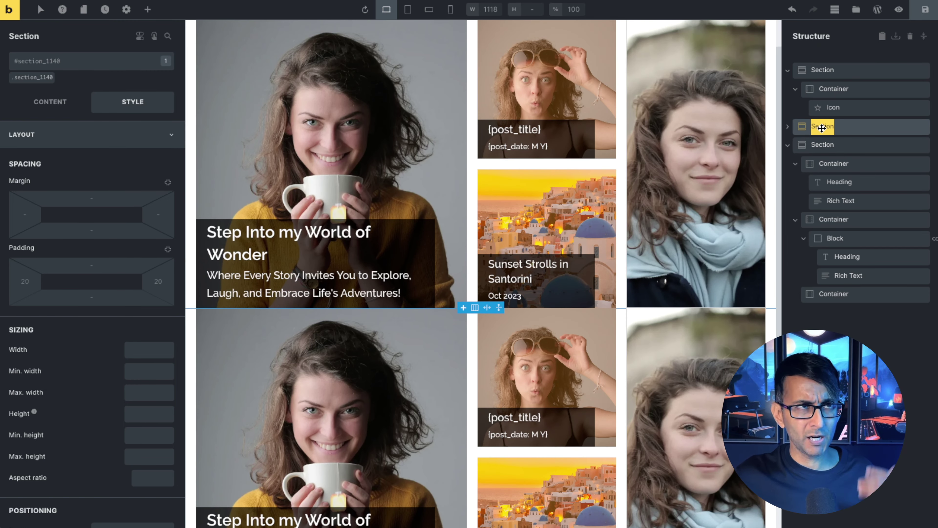
{"action": "type", "text": "Hero Section"}
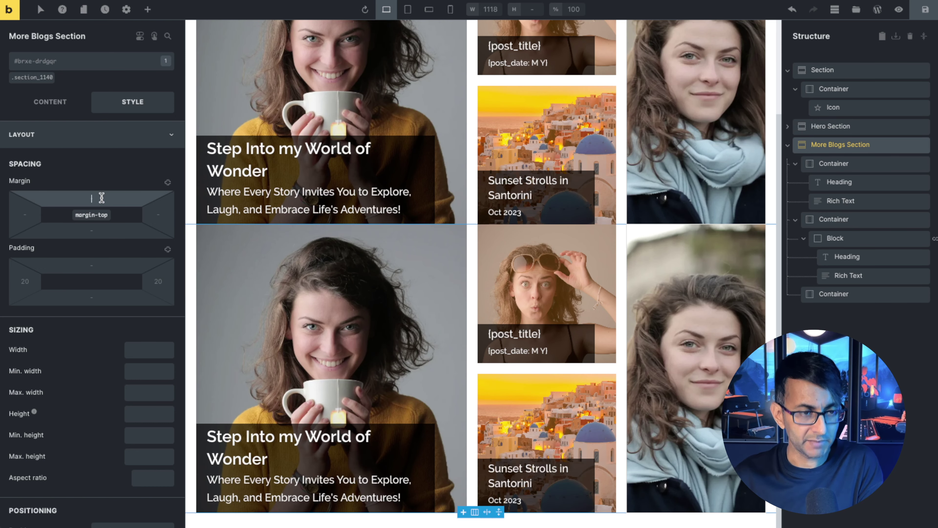
{"action": "left_click", "coordinate": [102, 197]}
{"action": "type", "text": "20"}
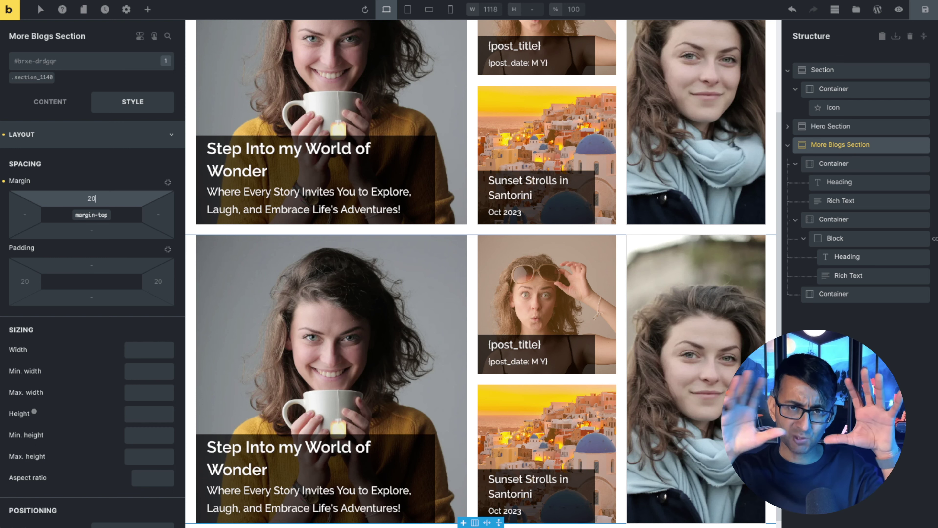
Delete the large hero container from the More Blogs Section
{"action": "left_click", "coordinate": [838, 163]}
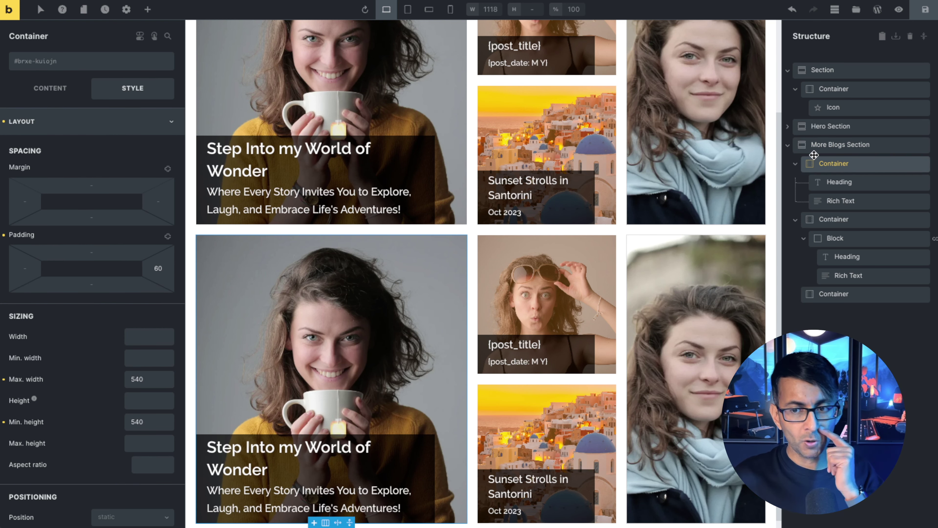
{"action": "right_click", "coordinate": [862, 166]}
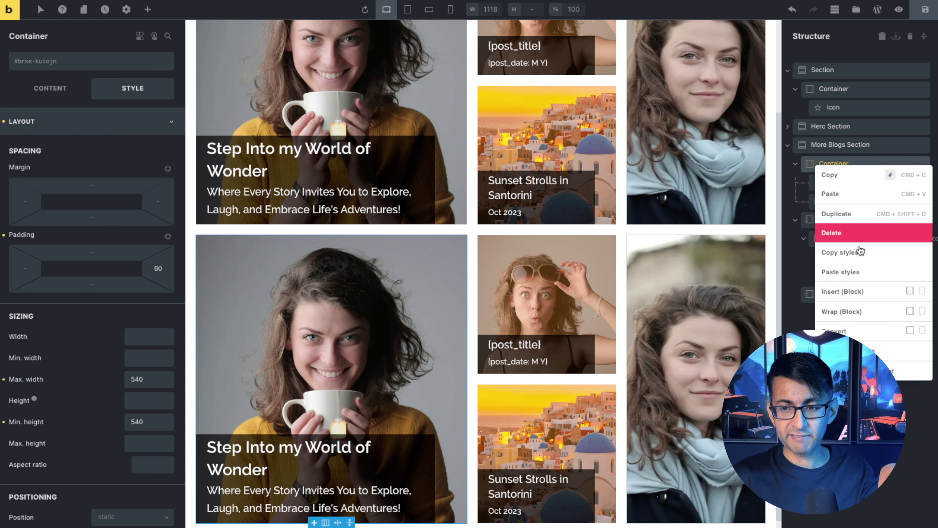
{"action": "left_click", "coordinate": [862, 233]}
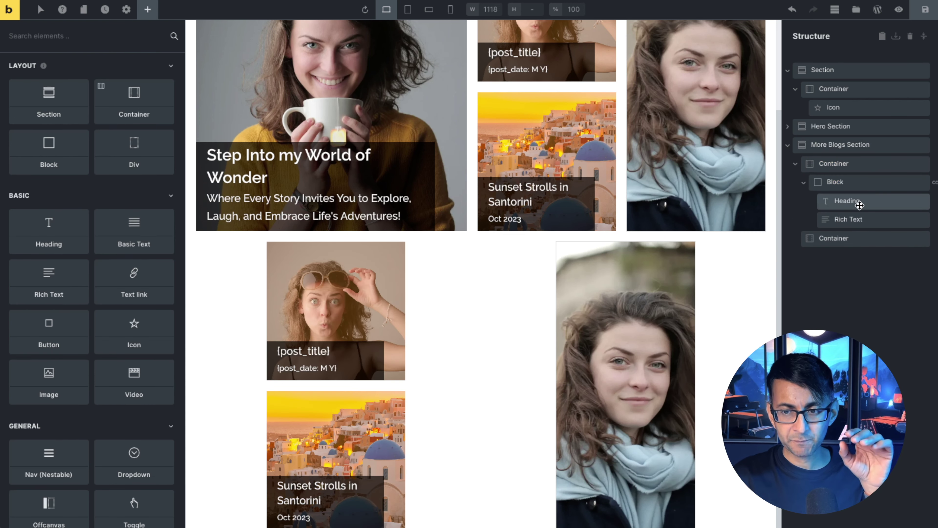
Set the max width of the More Blogs Section's post loop container to 540
{"action": "left_click", "coordinate": [861, 182]}
{"action": "left_click", "coordinate": [851, 234]}
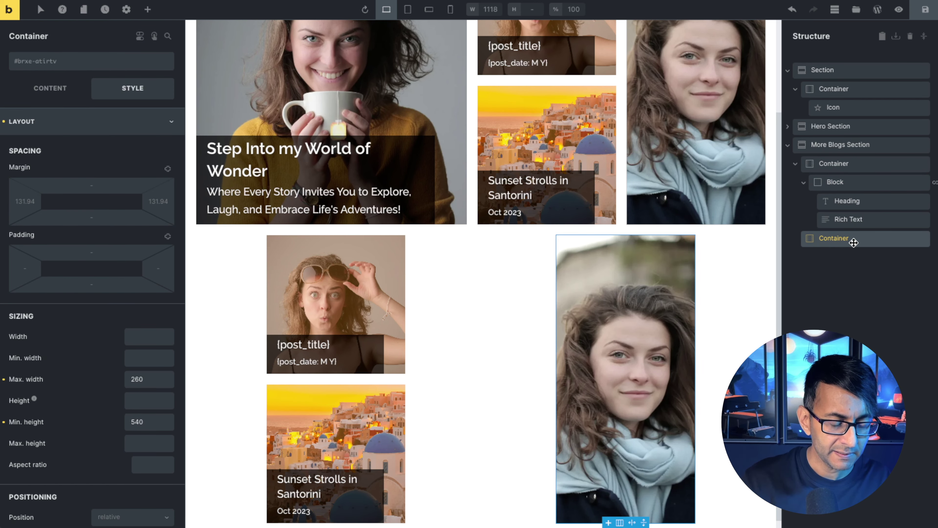
{"action": "left_click", "coordinate": [854, 165]}
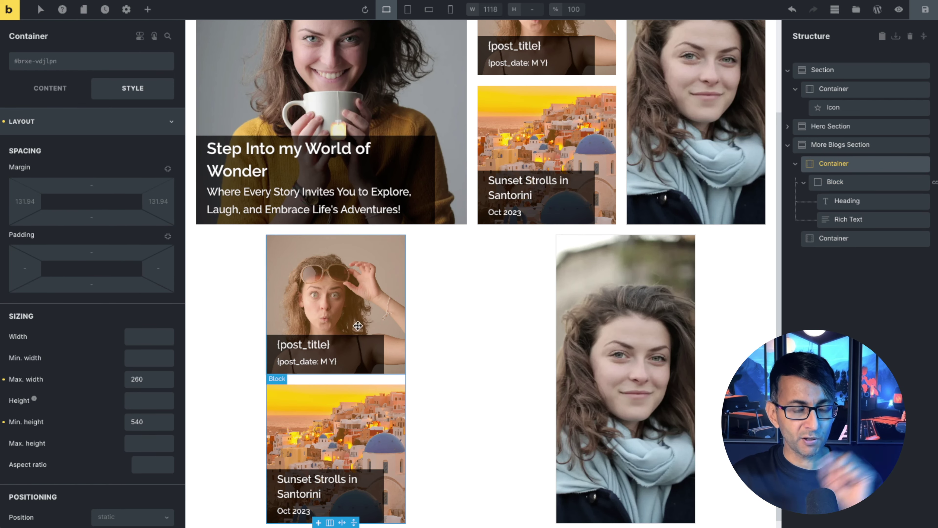
{"action": "scroll", "coordinate": [85, 303], "scroll_direction": "down", "scroll_amount": 2}
{"action": "left_click", "coordinate": [101, 331]}
{"action": "type", "text": "540"}
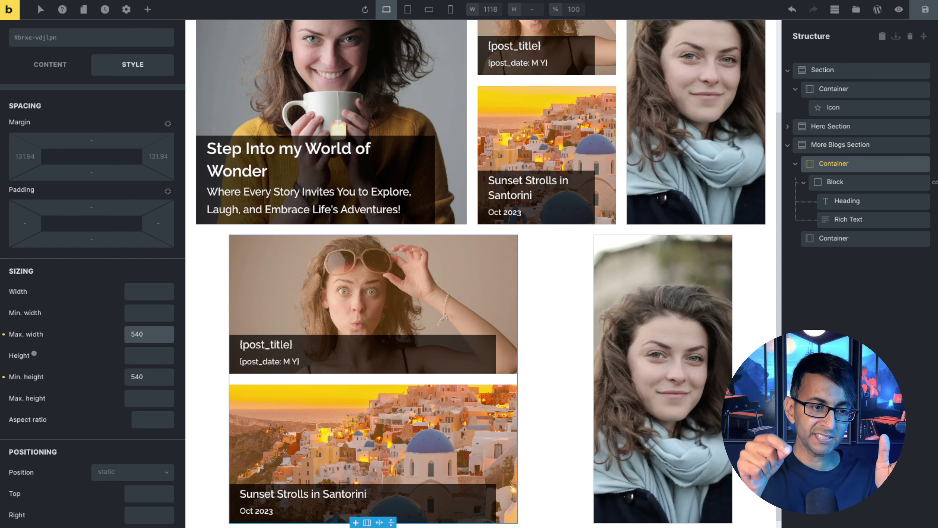
Duplicate the image container in the More Blogs Section and move one copy ahead of the post loop container
{"action": "left_click", "coordinate": [852, 241]}
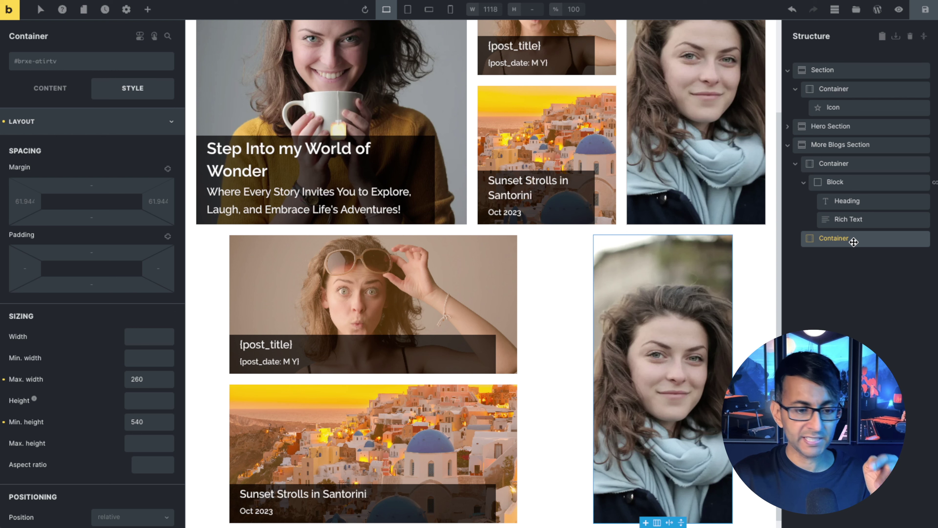
{"action": "right_click", "coordinate": [853, 241]}
{"action": "left_click", "coordinate": [863, 292]}
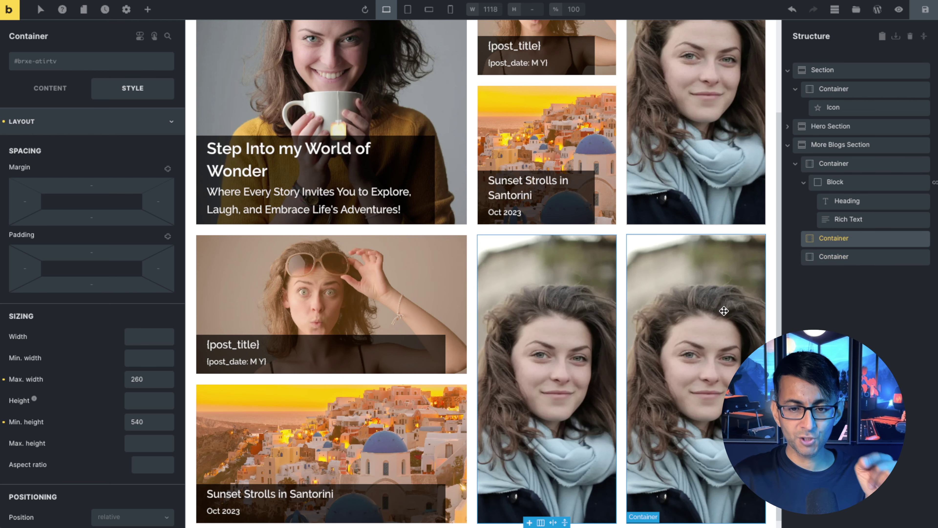
{"action": "left_click_drag", "start_coordinate": [848, 238], "coordinate": [805, 161]}
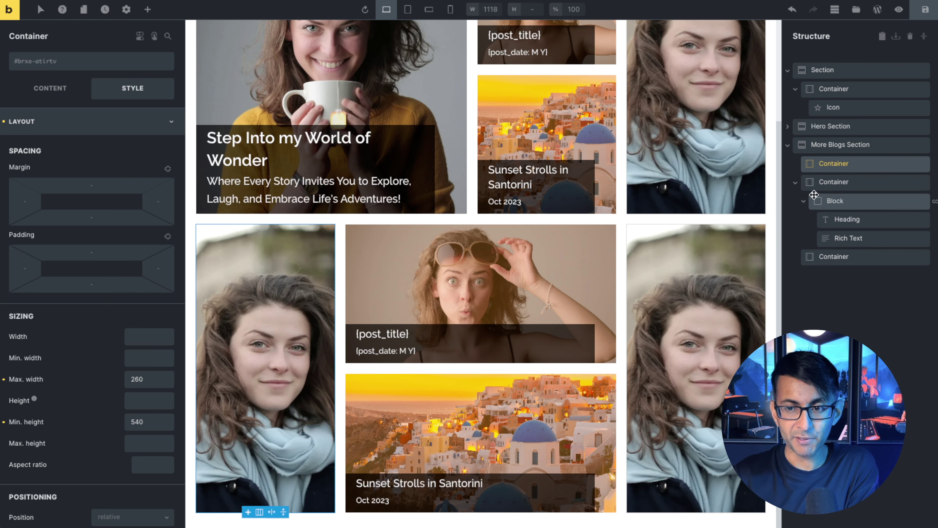
Set the More Blogs loop block's query to 4 posts per page with an offset of 2 and compare with the hero's posts
{"action": "left_click", "coordinate": [847, 206]}
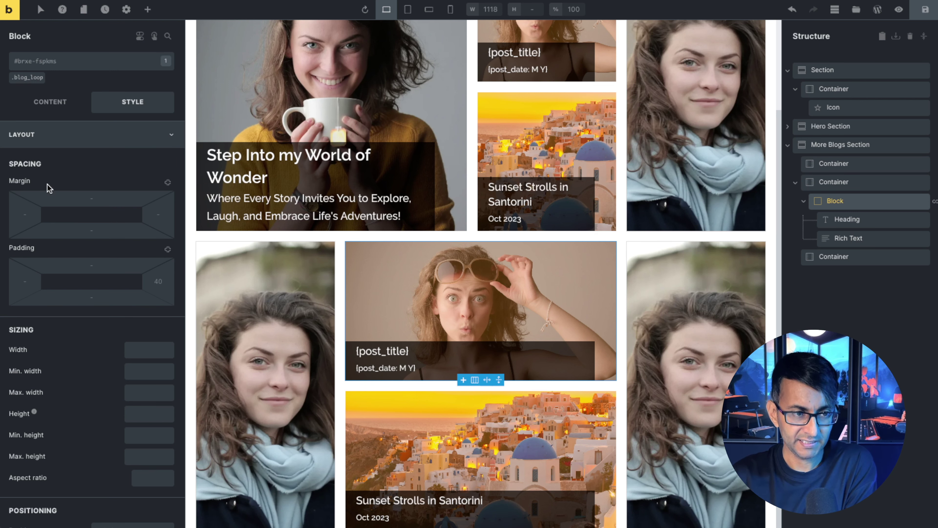
{"action": "left_click", "coordinate": [49, 101]}
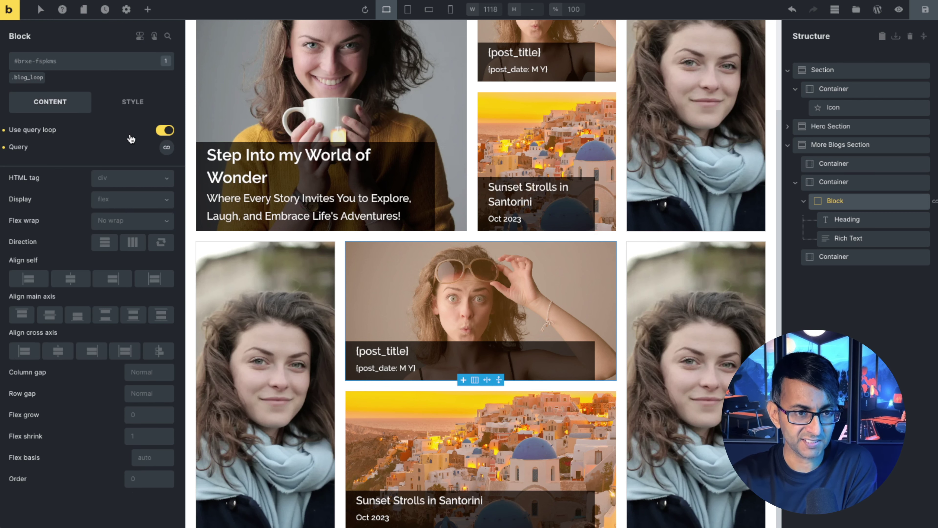
{"action": "left_click", "coordinate": [167, 148]}
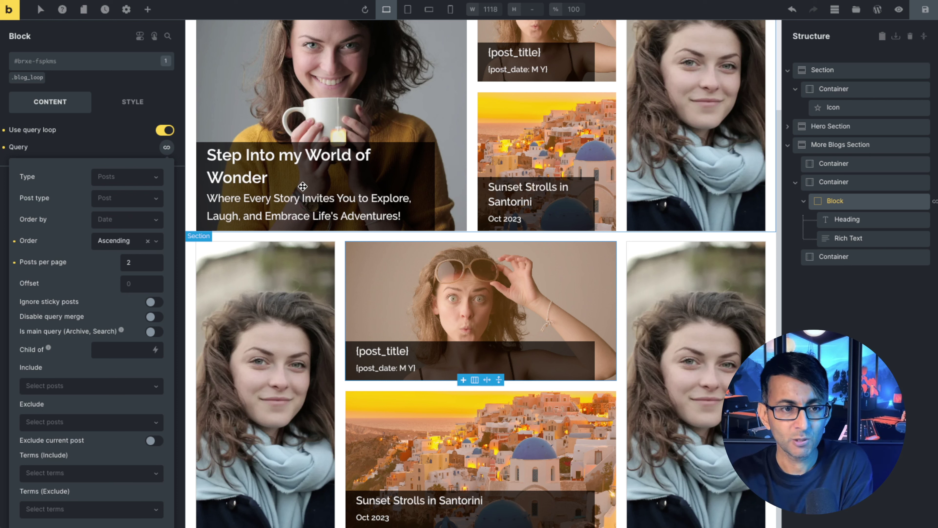
{"action": "double_click", "coordinate": [129, 263]}
{"action": "type", "text": "4"}
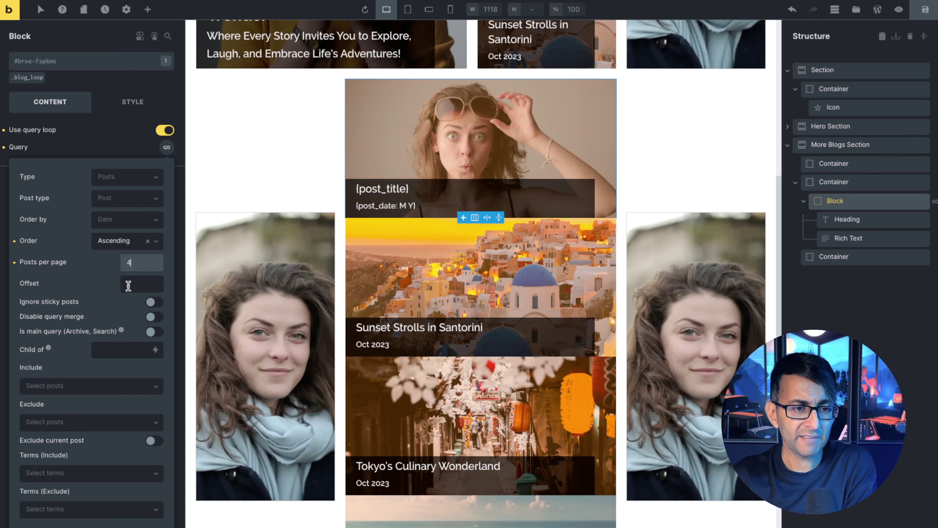
{"action": "left_click", "coordinate": [130, 282]}
{"action": "type", "text": "2"}
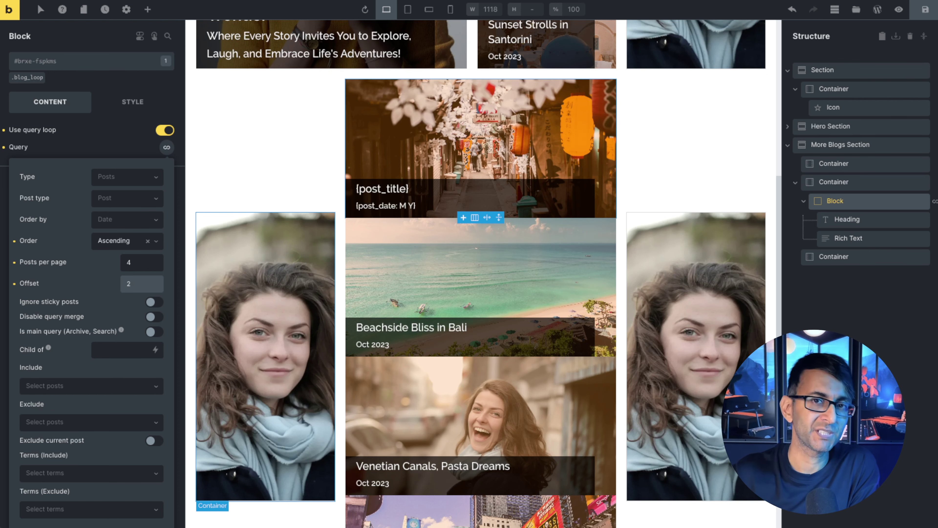
{"action": "scroll", "coordinate": [277, 275], "scroll_direction": "up", "scroll_amount": 6}
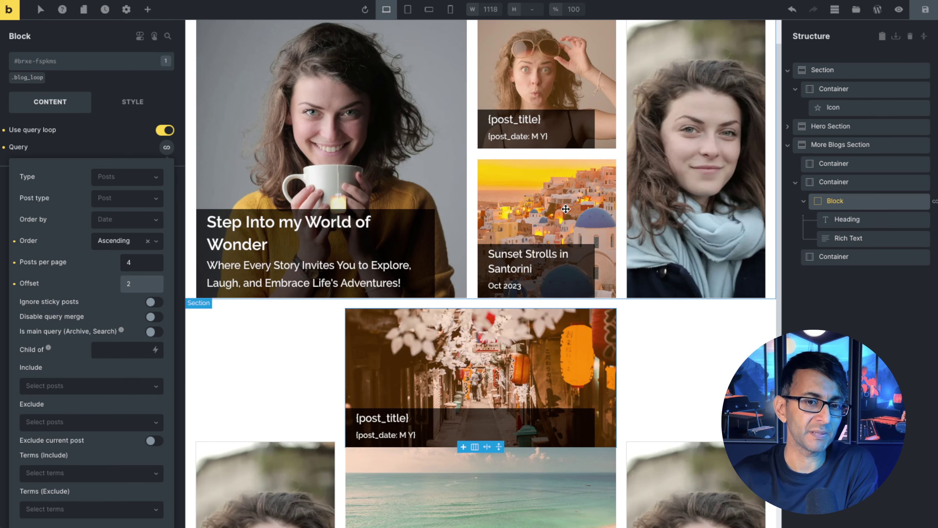
{"action": "scroll", "coordinate": [566, 209], "scroll_direction": "down", "scroll_amount": 6}
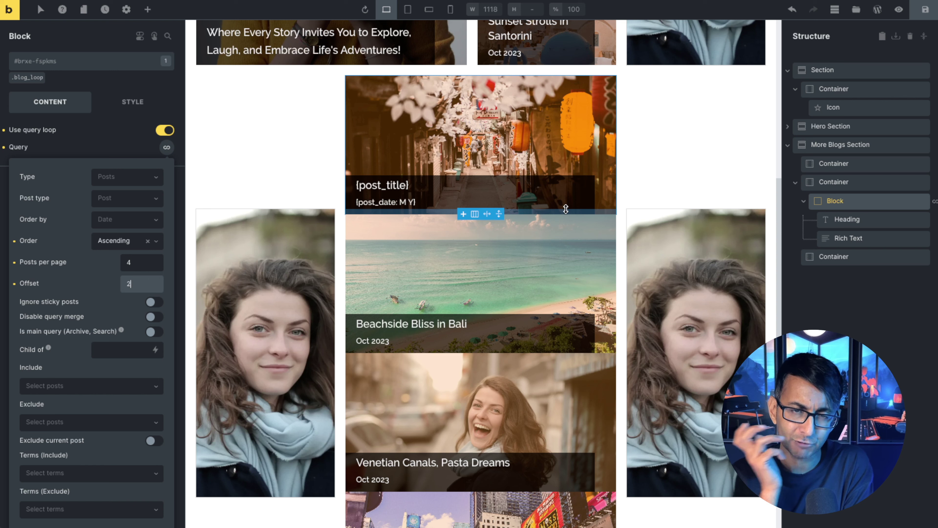
Set the More Blogs loop container's direction to horizontal and its flex wrap to Wrap
{"action": "left_click", "coordinate": [568, 209]}
{"action": "scroll", "coordinate": [463, 310], "scroll_direction": "up", "scroll_amount": 3}
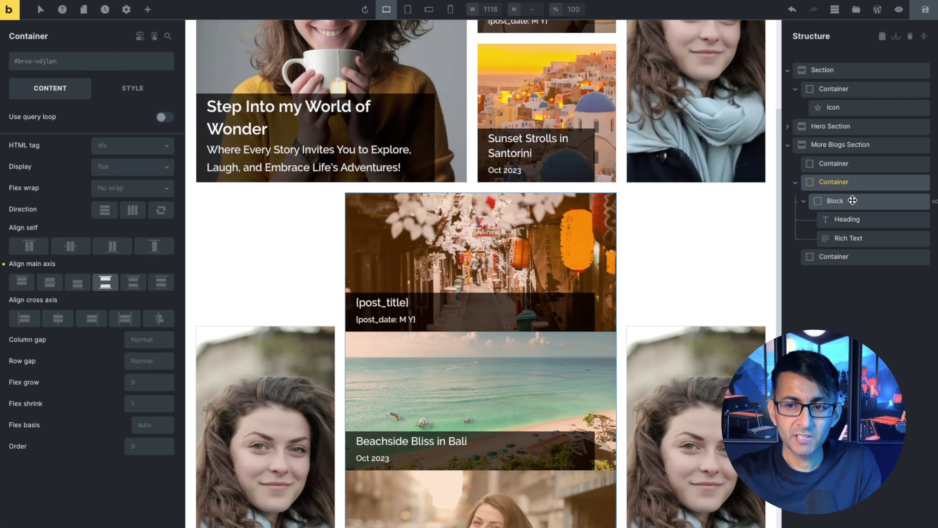
{"action": "left_click", "coordinate": [844, 201]}
{"action": "left_click", "coordinate": [860, 185]}
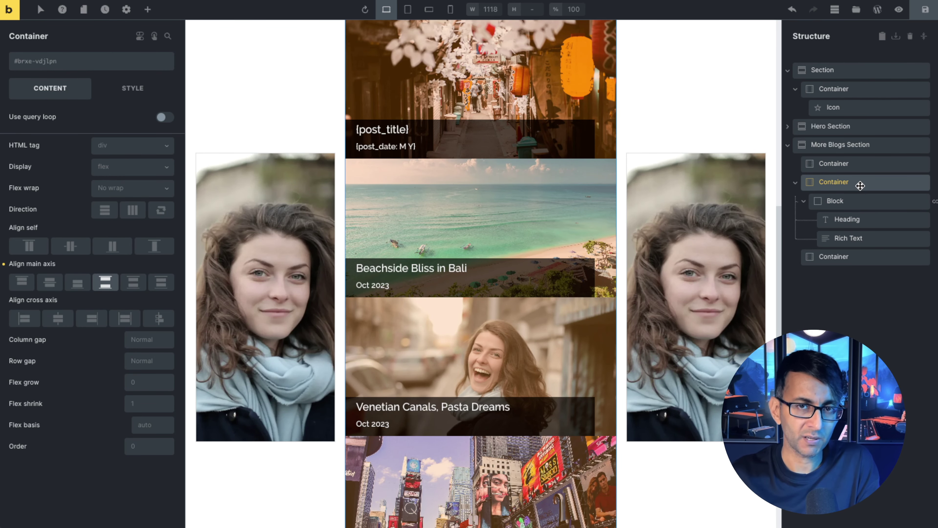
{"action": "left_click", "coordinate": [133, 210]}
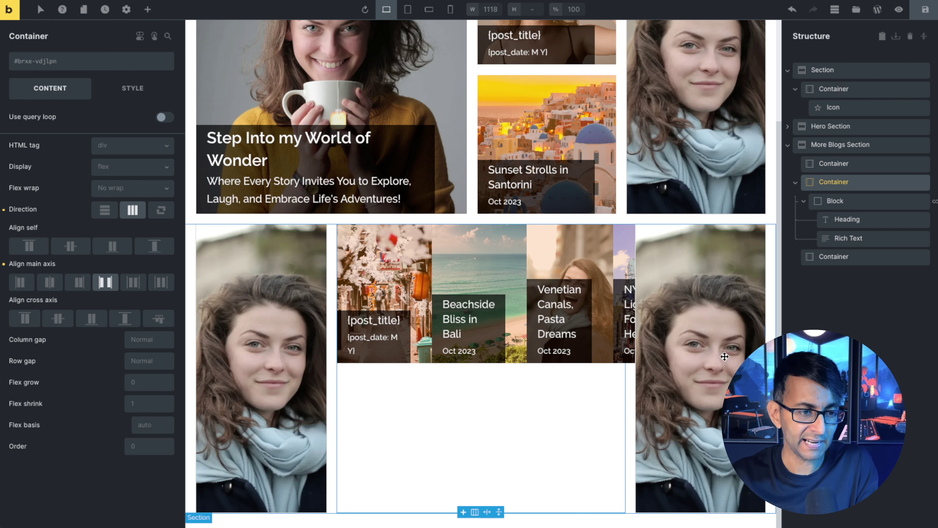
{"action": "left_click", "coordinate": [163, 192]}
{"action": "left_click", "coordinate": [138, 222]}
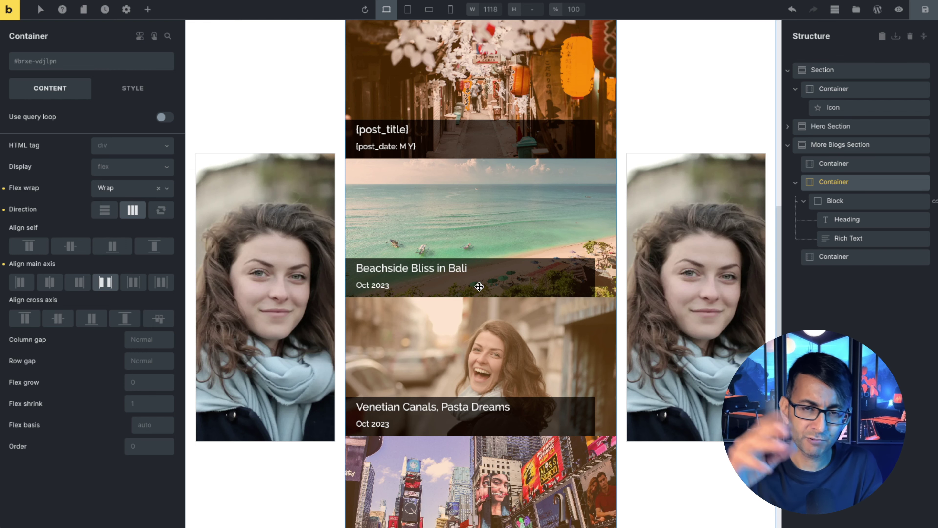
{"action": "scroll", "coordinate": [479, 286], "scroll_direction": "up", "scroll_amount": 5}
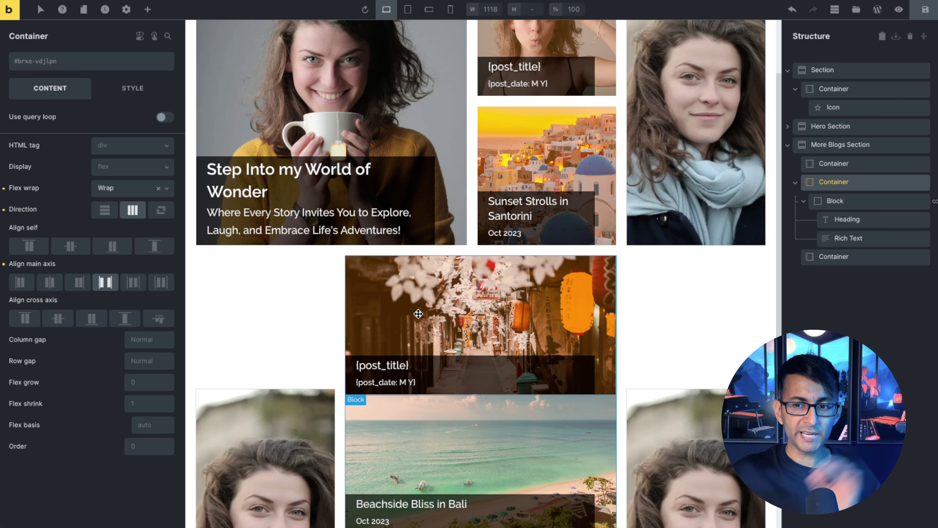
Set the max width of the blog_loop class to 260 from the Hero Section's loop block
{"action": "left_click", "coordinate": [881, 204]}
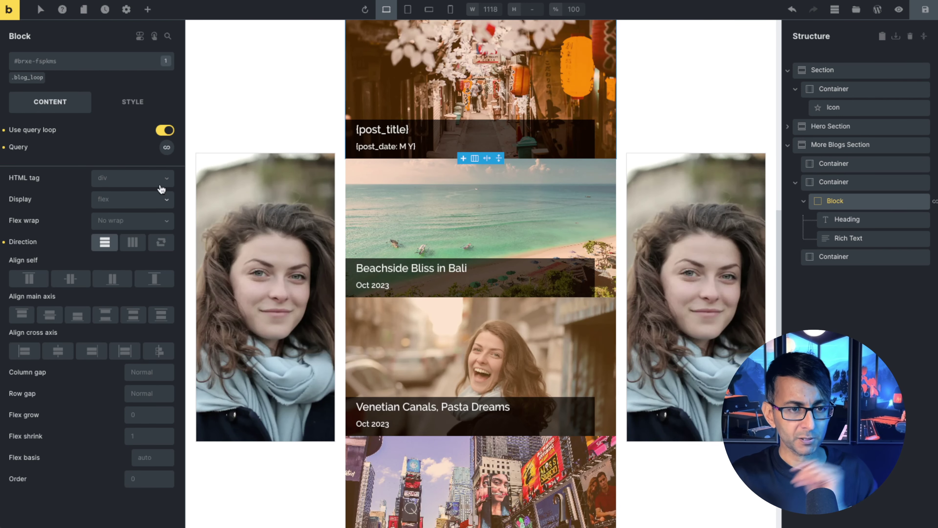
{"action": "left_click", "coordinate": [134, 106]}
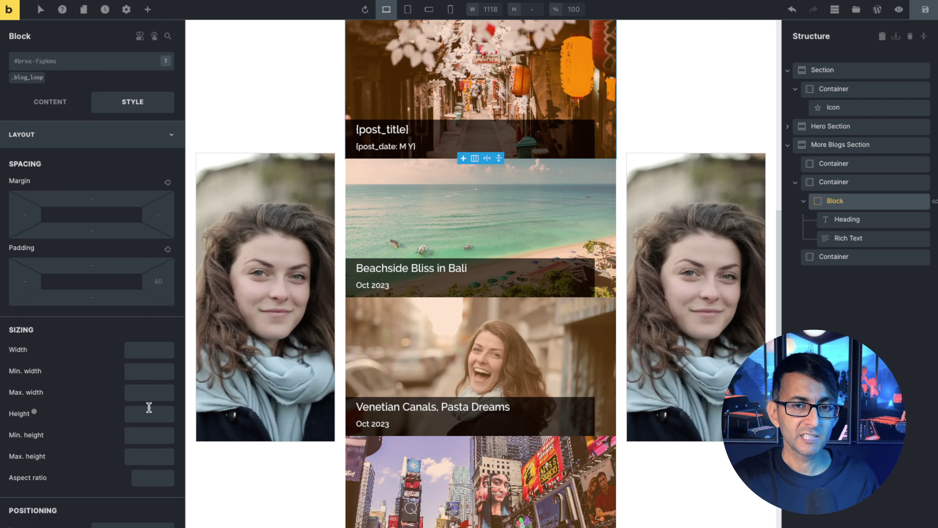
{"action": "scroll", "coordinate": [574, 200], "scroll_direction": "up", "scroll_amount": 9}
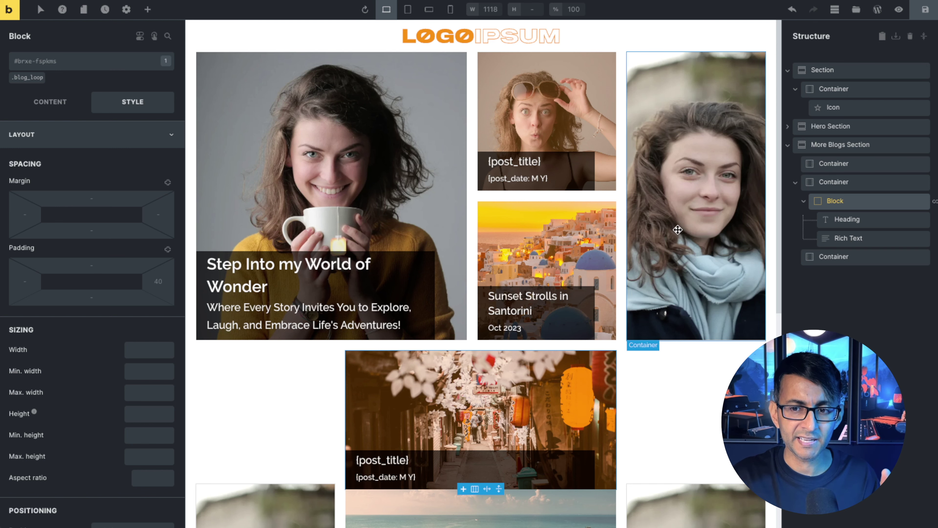
{"action": "scroll", "coordinate": [491, 397], "scroll_direction": "down", "scroll_amount": 3}
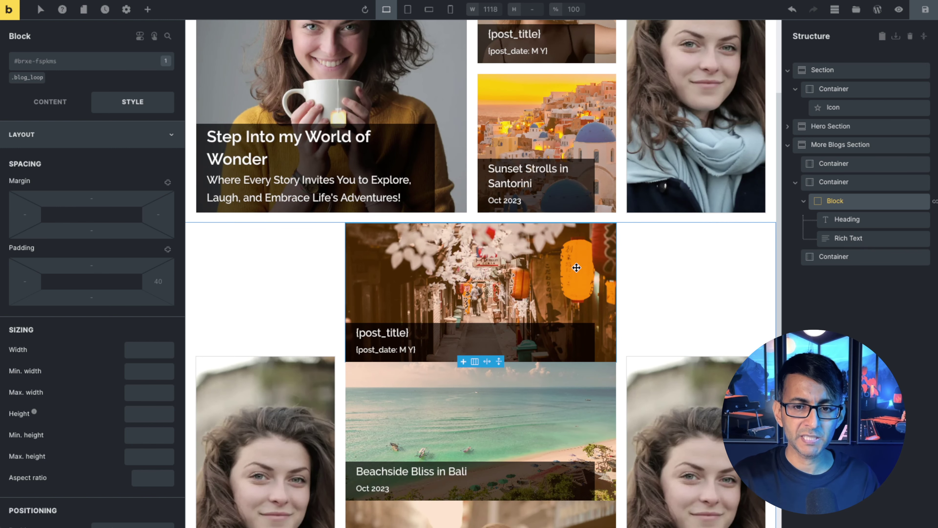
{"action": "left_click", "coordinate": [855, 203]}
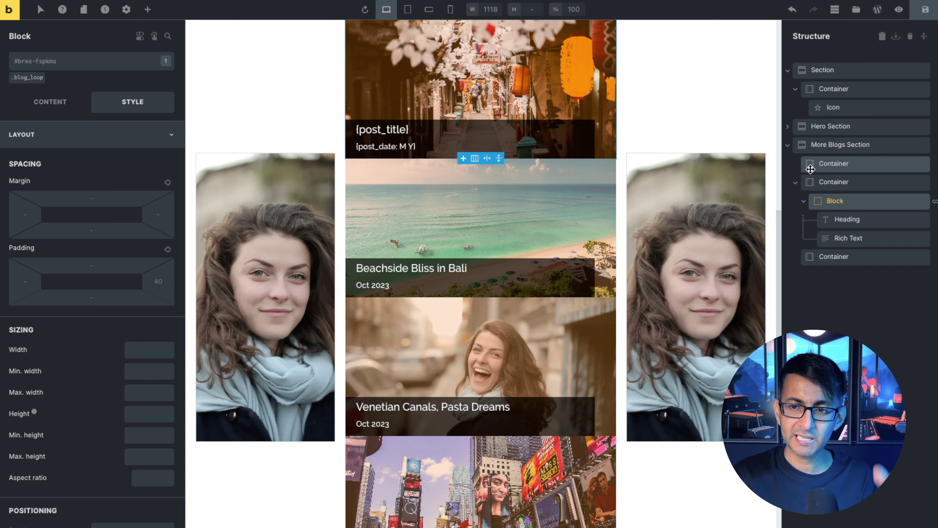
{"action": "scroll", "coordinate": [595, 189], "scroll_direction": "up", "scroll_amount": 5}
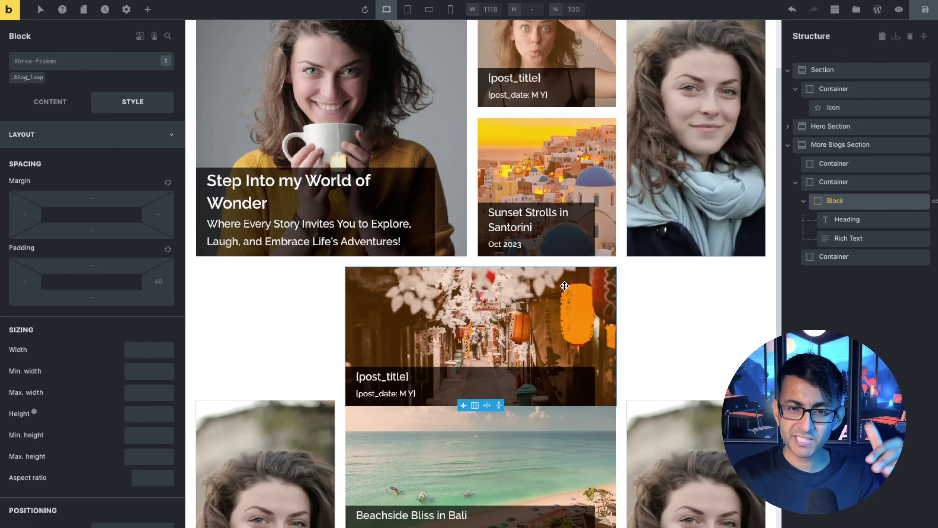
{"action": "scroll", "coordinate": [565, 286], "scroll_direction": "up", "scroll_amount": 2}
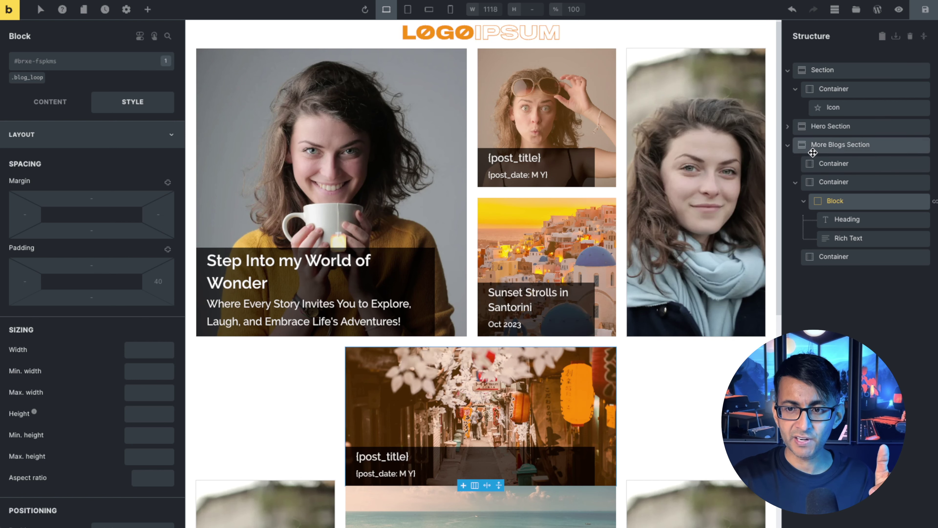
{"action": "left_click", "coordinate": [832, 126]}
{"action": "left_click", "coordinate": [846, 219]}
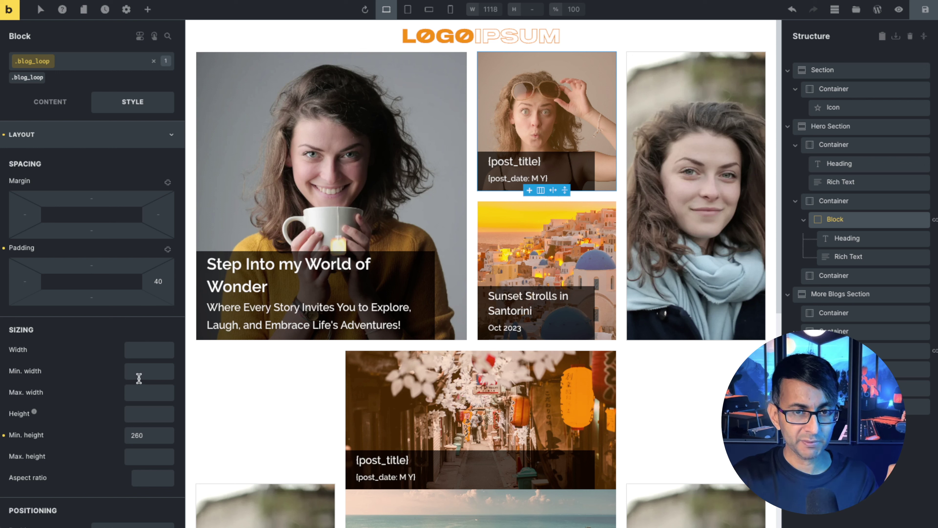
{"action": "left_click", "coordinate": [150, 390]}
{"action": "type", "text": "260"}
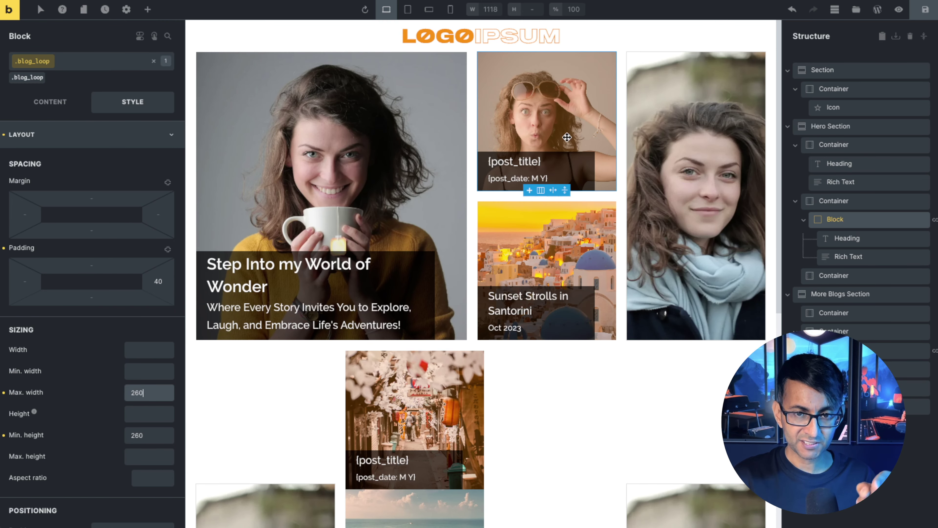
Widen the preview canvas to check how the More Blogs loop blocks wrap beside the image containers
{"action": "scroll", "coordinate": [454, 404], "scroll_direction": "down", "scroll_amount": 3}
{"action": "scroll", "coordinate": [455, 403], "scroll_direction": "down", "scroll_amount": 4}
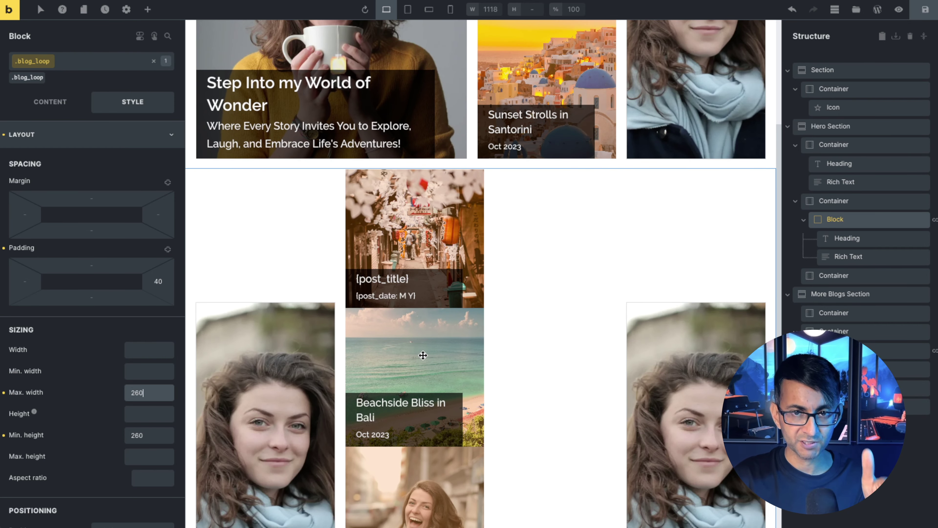
{"action": "left_click", "coordinate": [423, 355]}
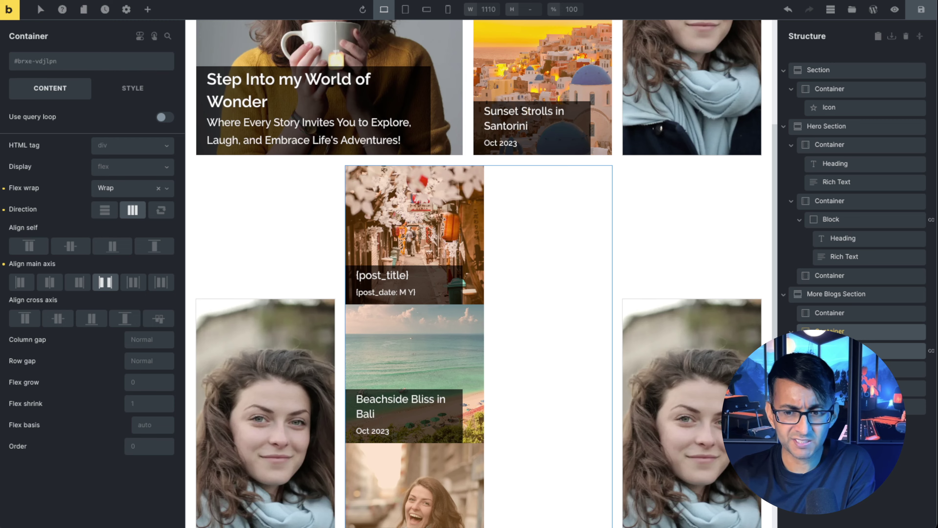
{"action": "left_click", "coordinate": [850, 350]}
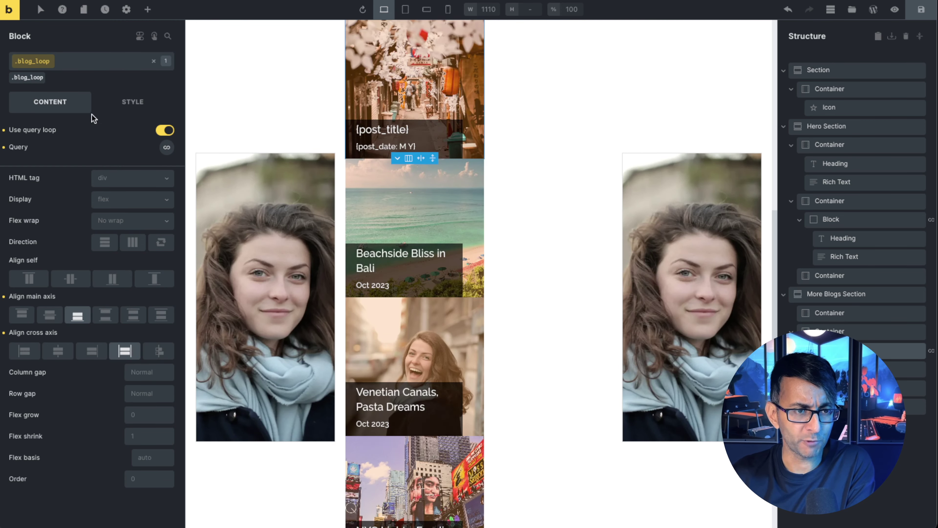
{"action": "left_click", "coordinate": [132, 102]}
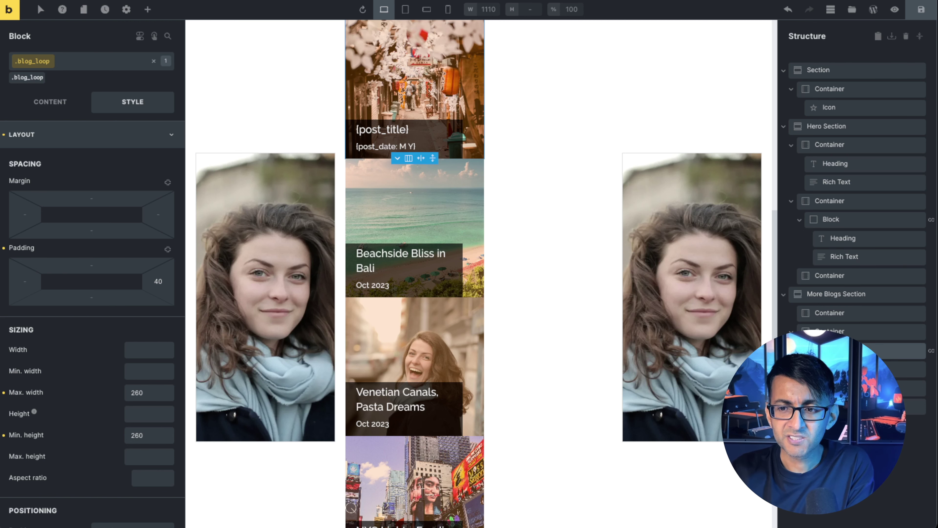
{"action": "left_click_drag", "start_coordinate": [935, 274], "coordinate": [937, 274]}
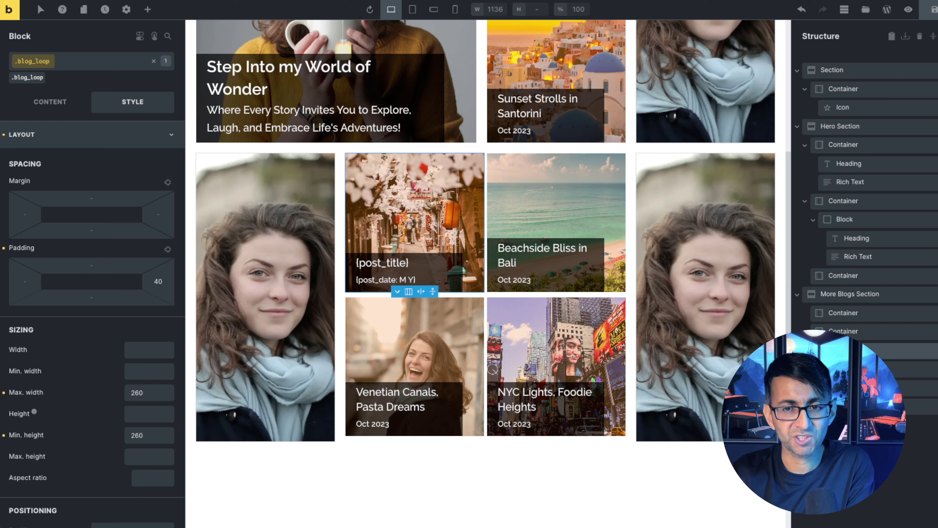
{"action": "scroll", "coordinate": [488, 278], "scroll_direction": "up", "scroll_amount": 2}
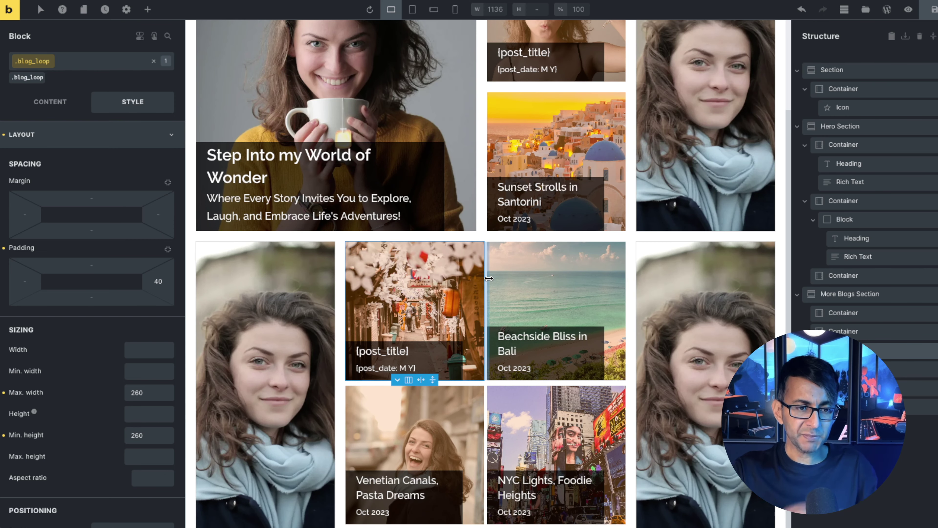
{"action": "left_click_drag", "start_coordinate": [184, 174], "coordinate": [127, 174]}
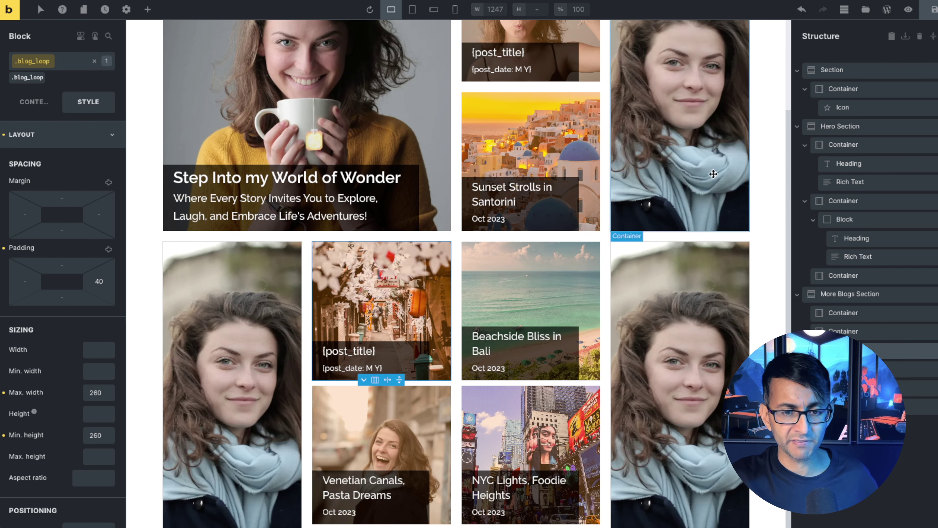
{"action": "left_click", "coordinate": [844, 10]}
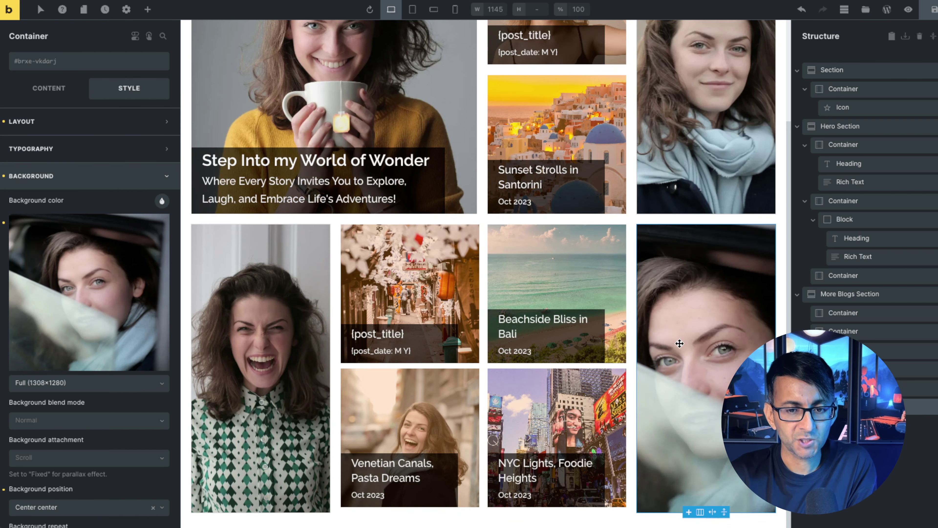
Give the first More Blogs image container an orange overlay, RGB 247, 146, 24, with 0.25 opacity
{"action": "left_click", "coordinate": [261, 332]}
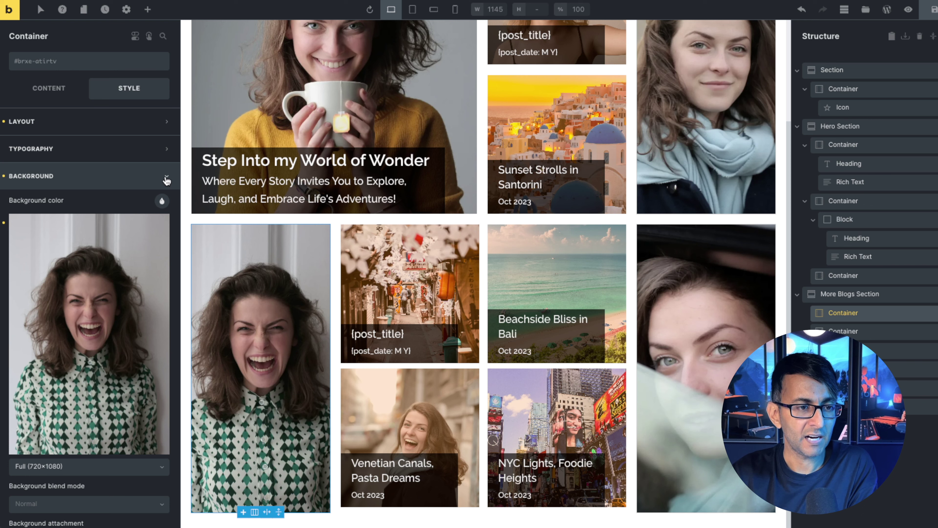
{"action": "left_click", "coordinate": [111, 176]}
{"action": "left_click", "coordinate": [145, 231]}
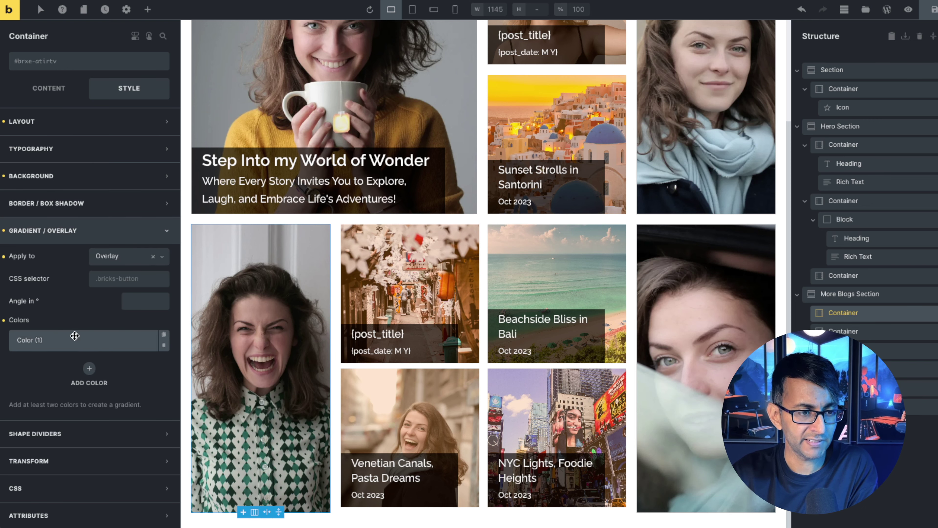
{"action": "left_click", "coordinate": [101, 343]}
{"action": "left_click", "coordinate": [151, 364]}
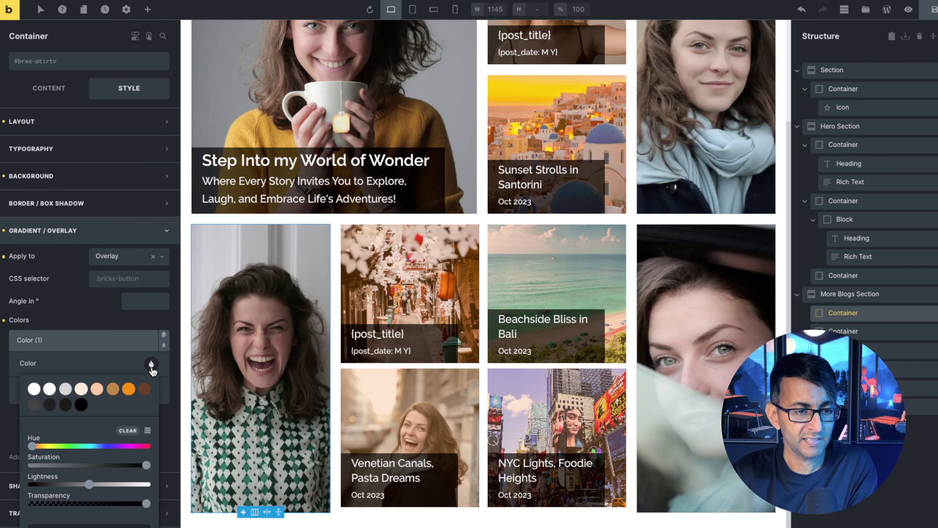
{"action": "left_click", "coordinate": [124, 392]}
{"action": "left_click_drag", "start_coordinate": [143, 507], "coordinate": [67, 505]}
{"action": "scroll", "coordinate": [170, 436], "scroll_direction": "down", "scroll_amount": 5}
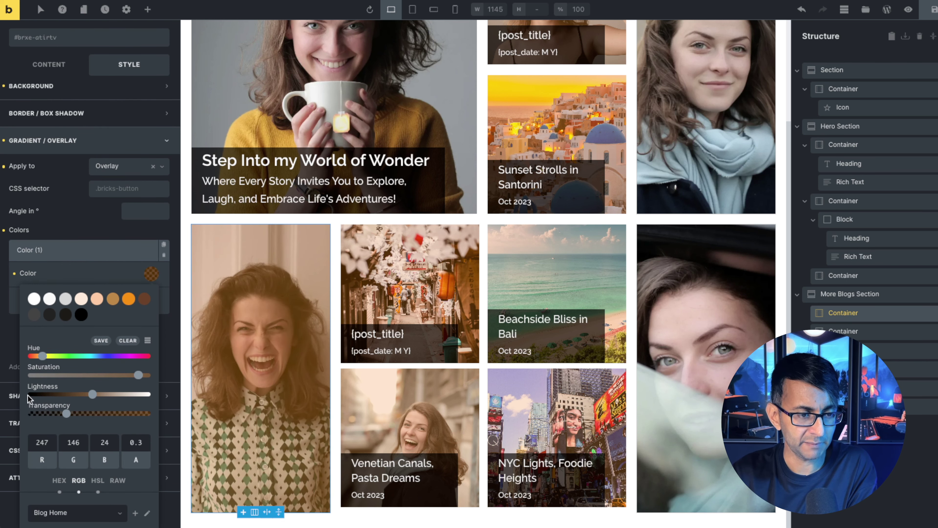
{"action": "left_click_drag", "start_coordinate": [68, 415], "coordinate": [62, 415]}
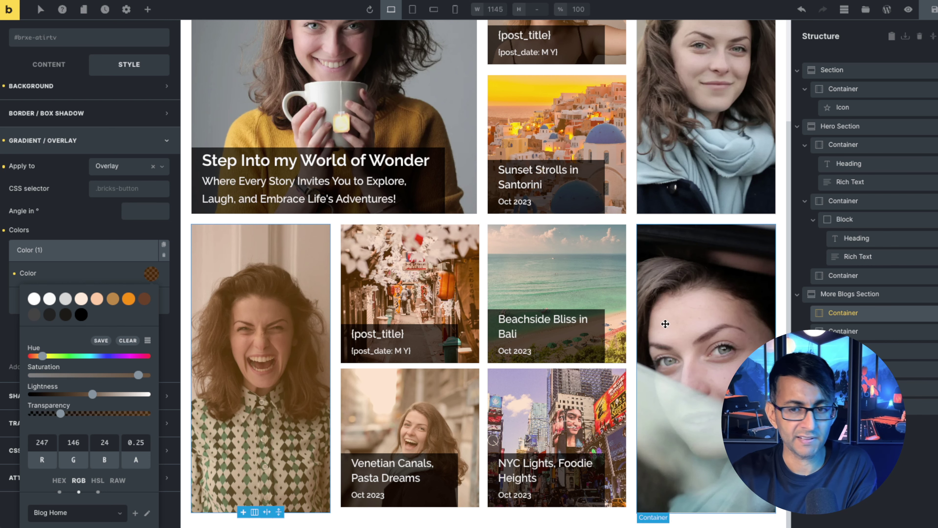
Copy the hero's rich text into the last More Blogs image container and align it to the container's bottom
{"action": "left_click", "coordinate": [331, 205]}
{"action": "right_click", "coordinate": [866, 181]}
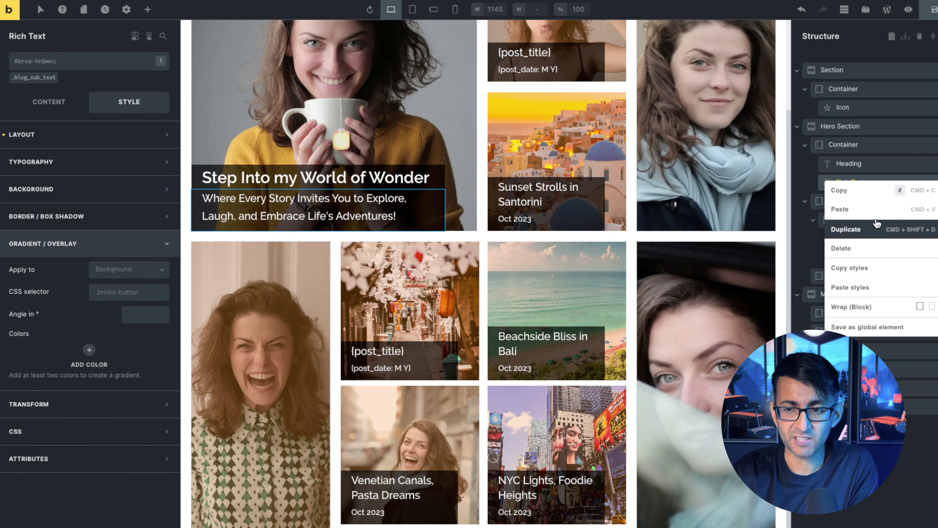
{"action": "key", "text": "ctrl+c"}
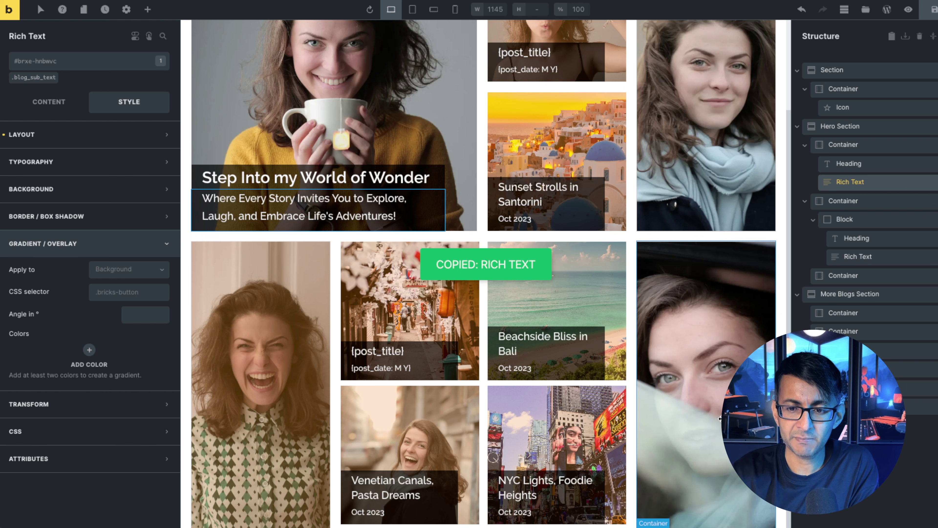
{"action": "left_click", "coordinate": [694, 413]}
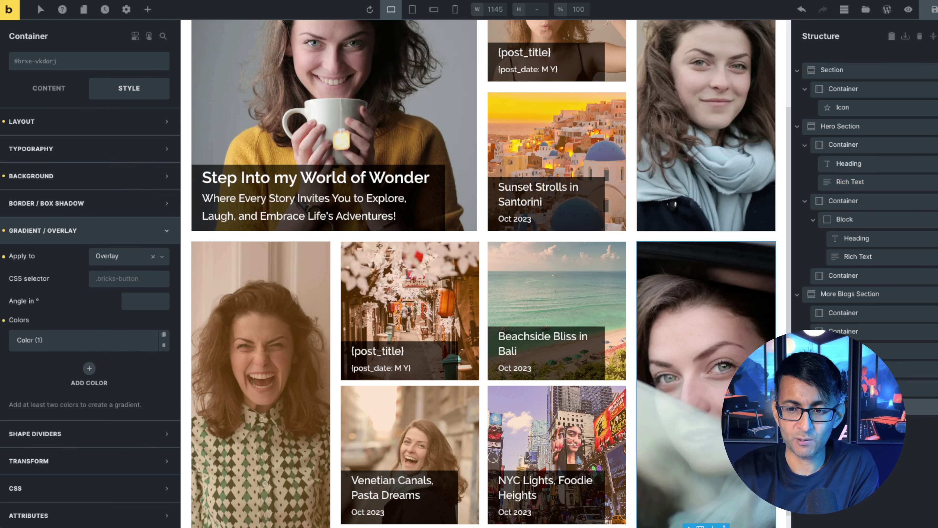
{"action": "right_click", "coordinate": [694, 413]}
{"action": "left_click", "coordinate": [681, 337]}
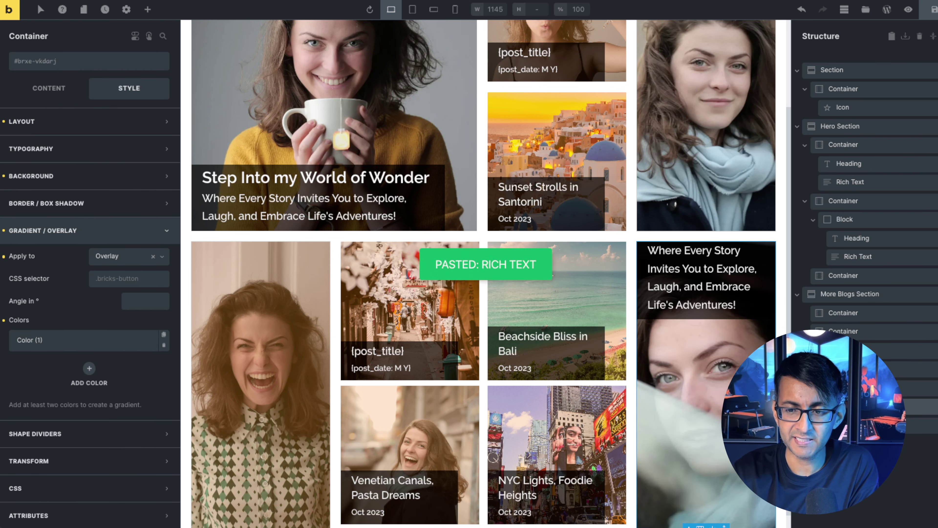
{"action": "left_click", "coordinate": [808, 409]}
{"action": "left_click", "coordinate": [76, 283]}
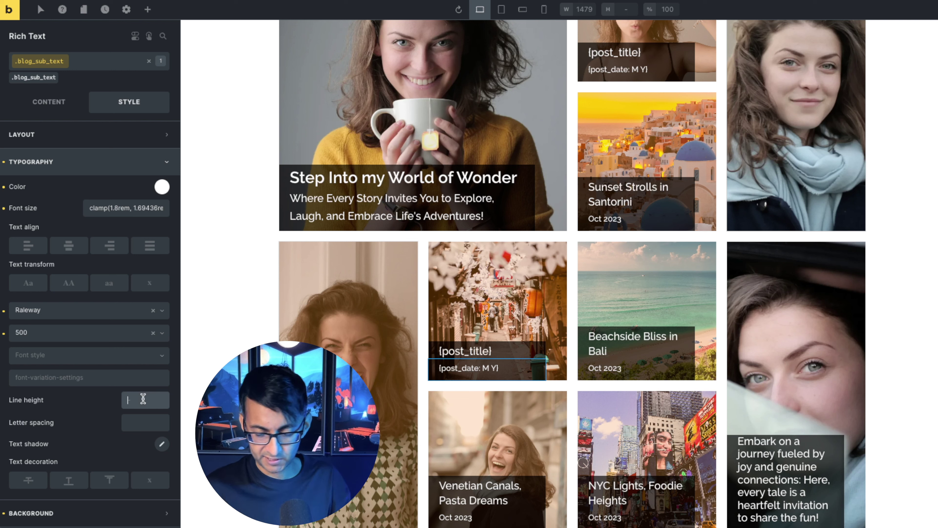
Set the line height of the blog_sub_text class to 1.2 and of the blog_loop_title class to 1.1
{"action": "type", "text": "."}
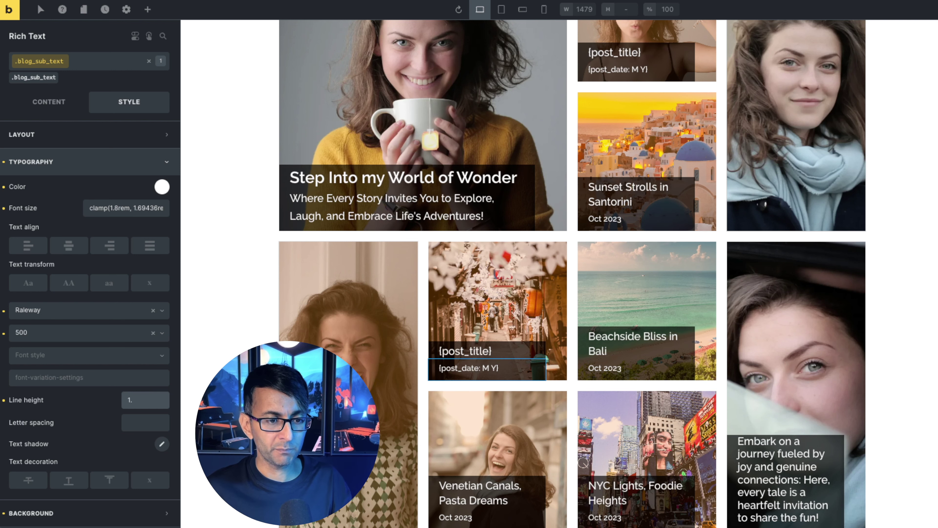
{"action": "type", "text": "2"}
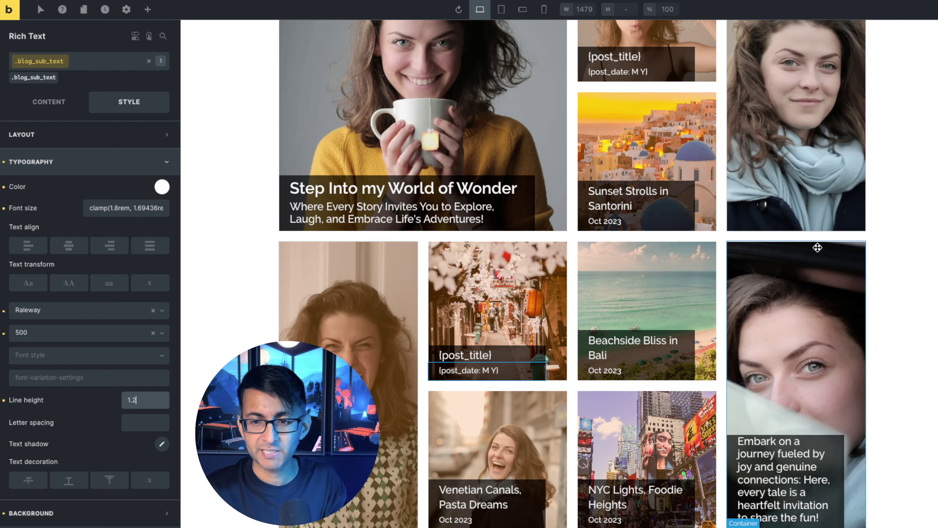
{"action": "left_click", "coordinate": [639, 195]}
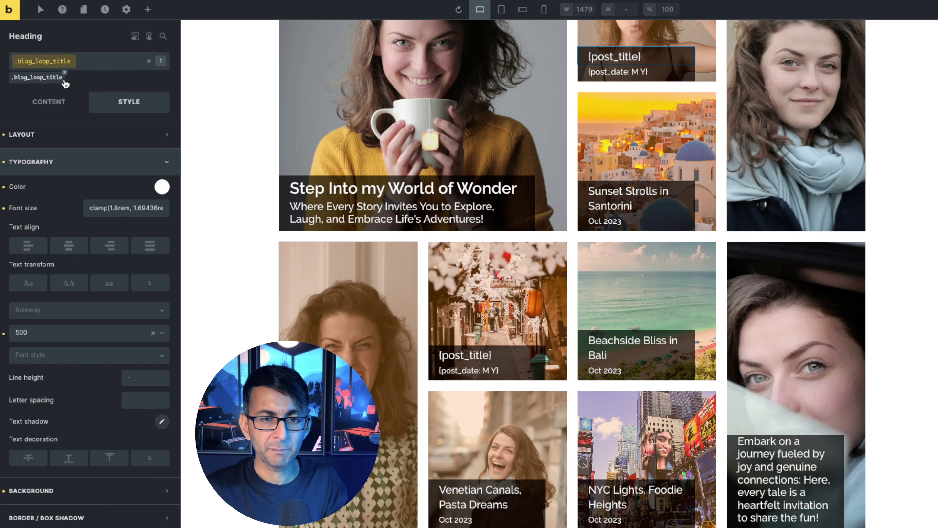
{"action": "left_click", "coordinate": [136, 377]}
{"action": "type", "text": "1.1"}
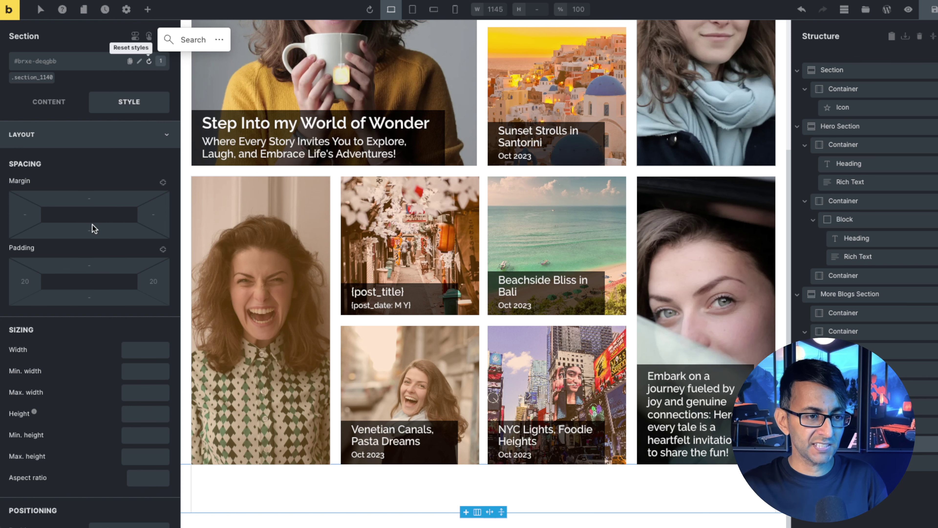
Set the top and bottom padding of the new section below More Blogs to 80
{"action": "left_click", "coordinate": [89, 265]}
{"action": "type", "text": "80"}
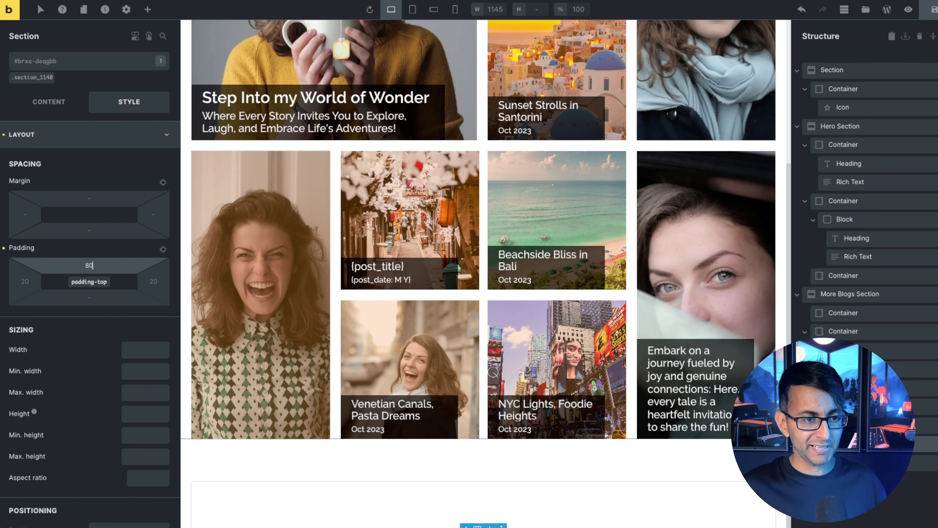
{"action": "left_click", "coordinate": [89, 297]}
{"action": "type", "text": "80"}
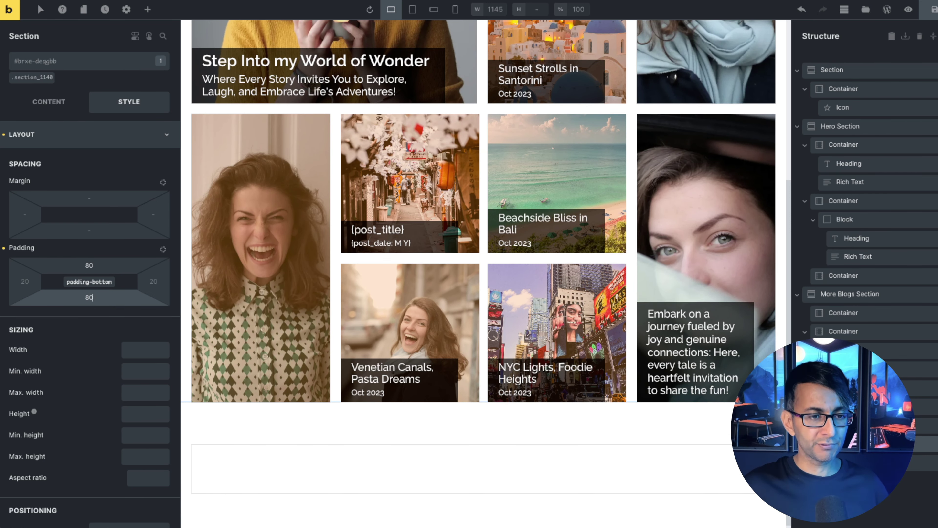
Add a heading to the new section's container and select that container
{"action": "left_click", "coordinate": [147, 11]}
{"action": "left_click", "coordinate": [43, 229]}
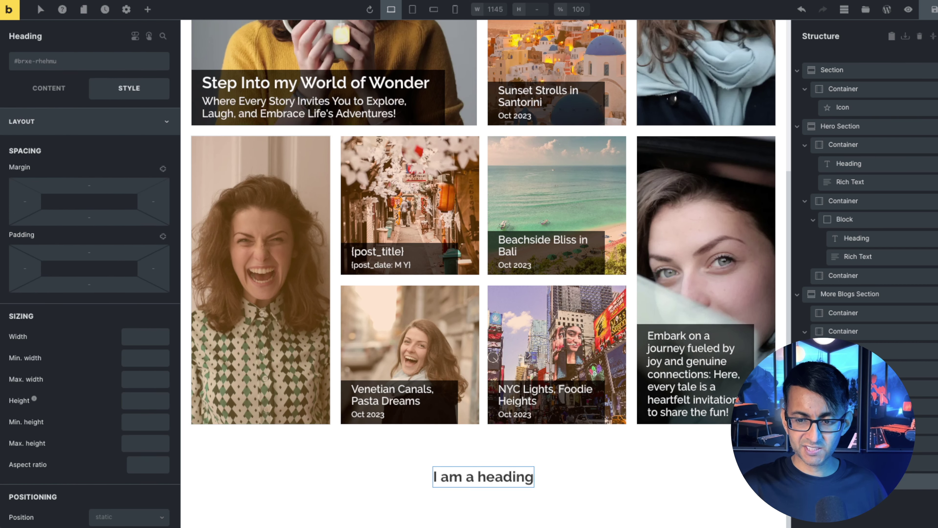
{"action": "left_click", "coordinate": [554, 475]}
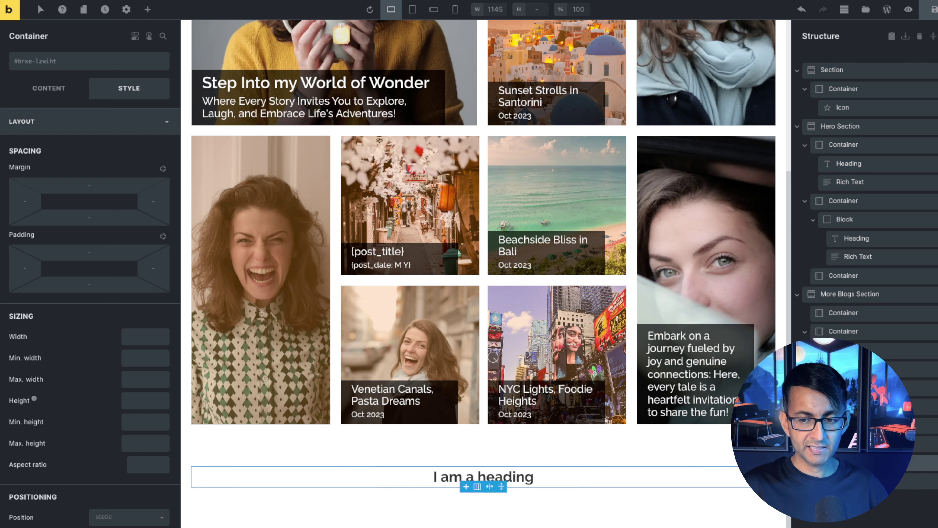
Try start alignment on the heading container's cross axis, finishing with its contents centred
{"action": "left_click", "coordinate": [49, 88]}
{"action": "left_click", "coordinate": [57, 319]}
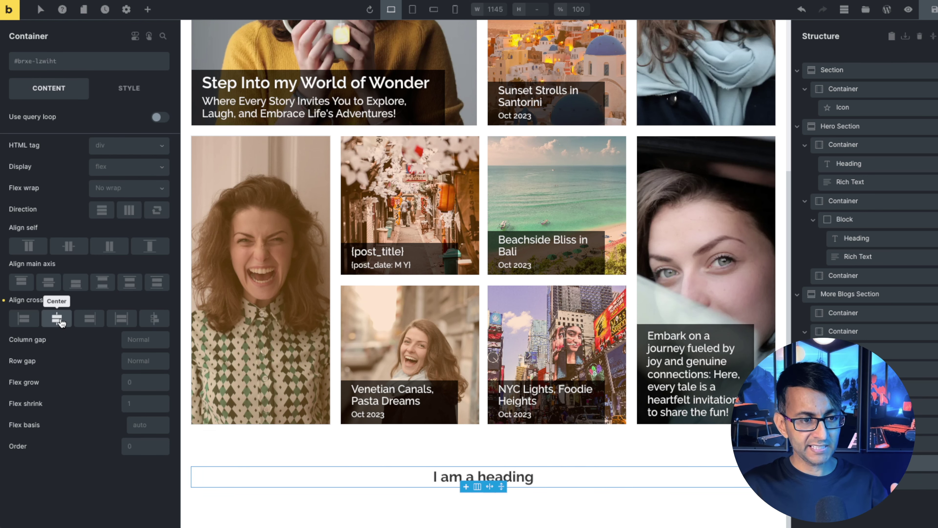
{"action": "left_click", "coordinate": [18, 318]}
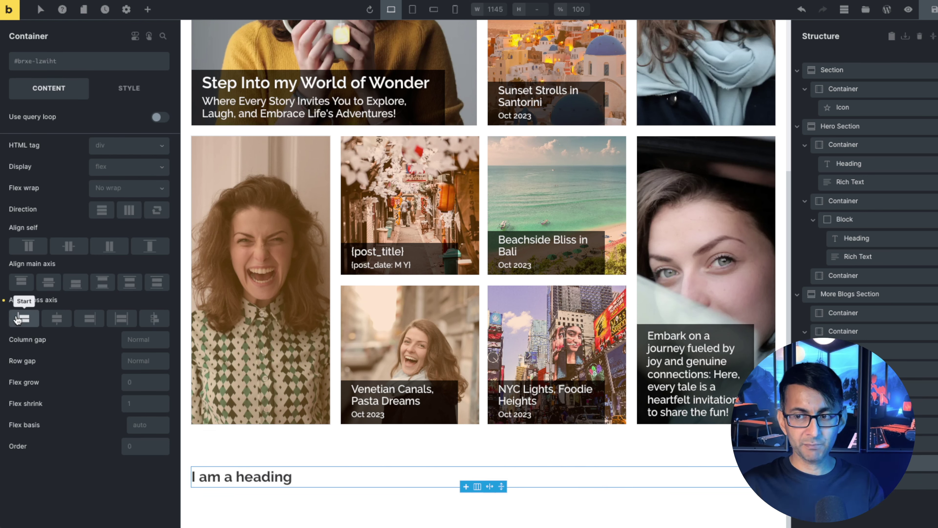
{"action": "left_click", "coordinate": [56, 318]}
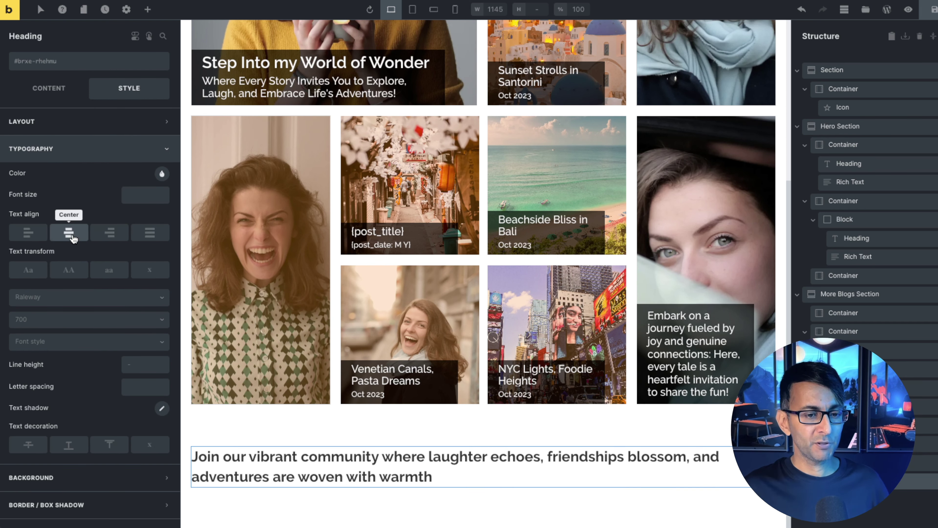
Centre-align the heading text in the new section and set its colour to #222222
{"action": "left_click", "coordinate": [71, 234]}
{"action": "left_click", "coordinate": [162, 174]}
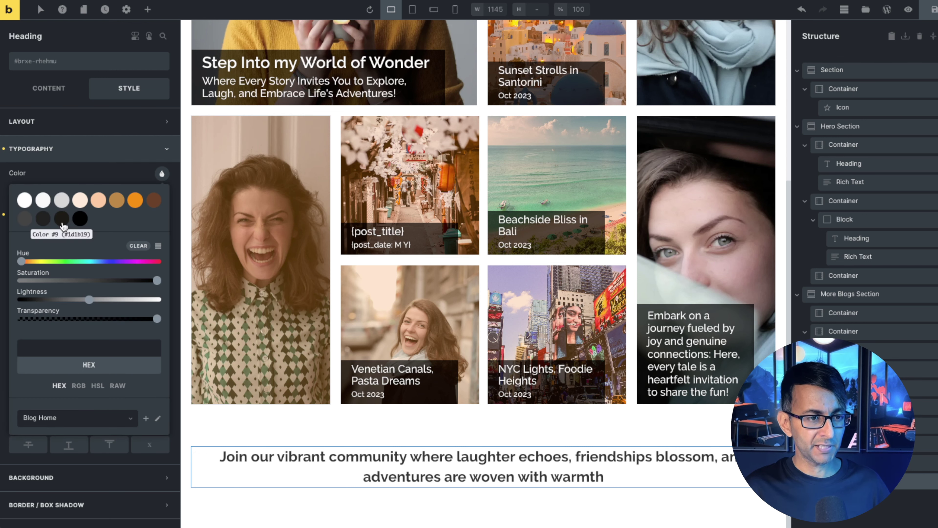
{"action": "left_click", "coordinate": [43, 219]}
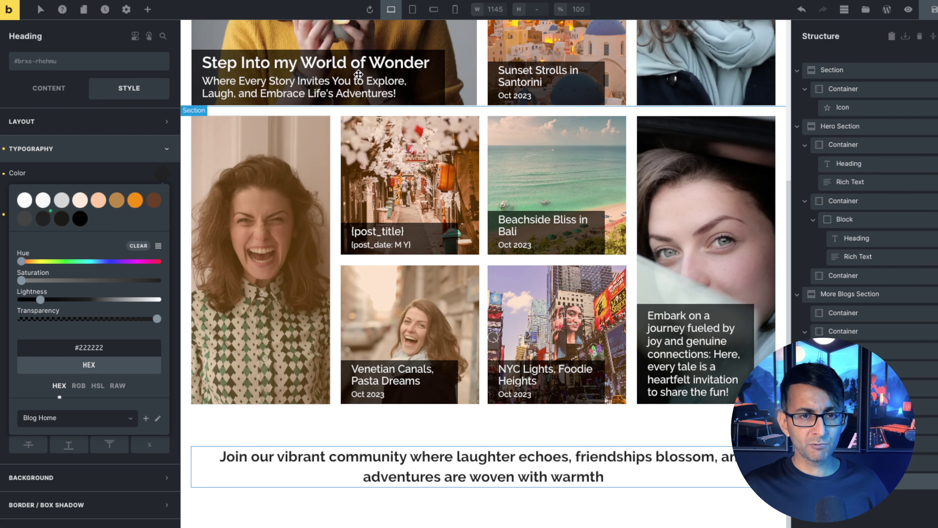
Copy the font size clamp value from the hero heading's blog_main_header class to the new section's heading
{"action": "left_click", "coordinate": [369, 65]}
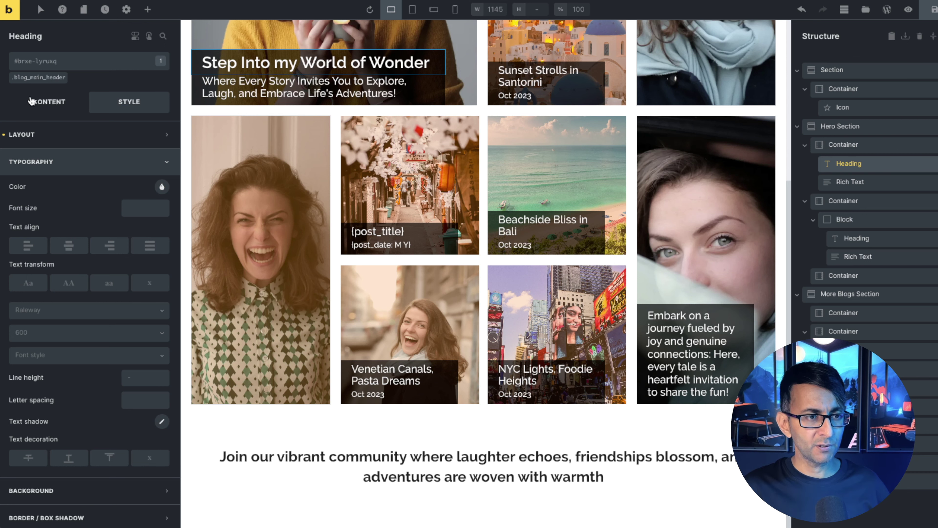
{"action": "left_click", "coordinate": [37, 78]}
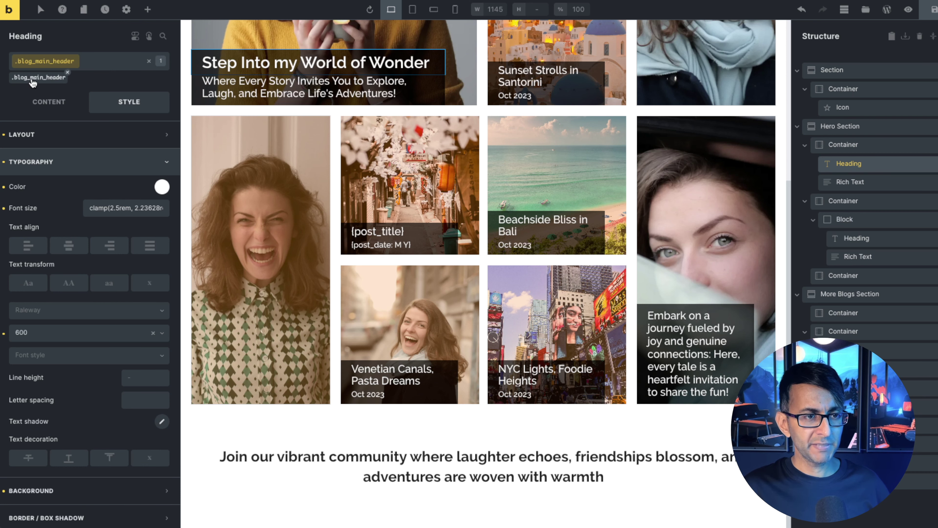
{"action": "triple_click", "coordinate": [123, 208]}
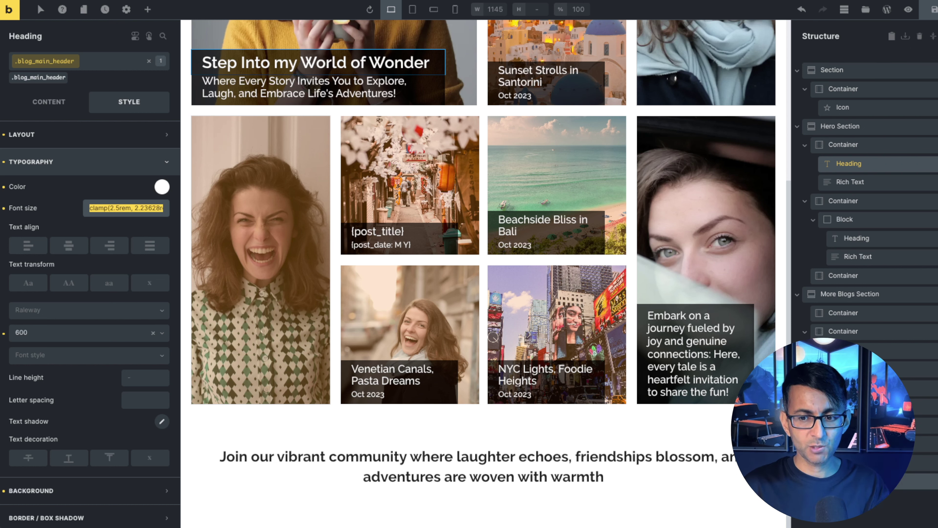
{"action": "left_click", "coordinate": [480, 467]}
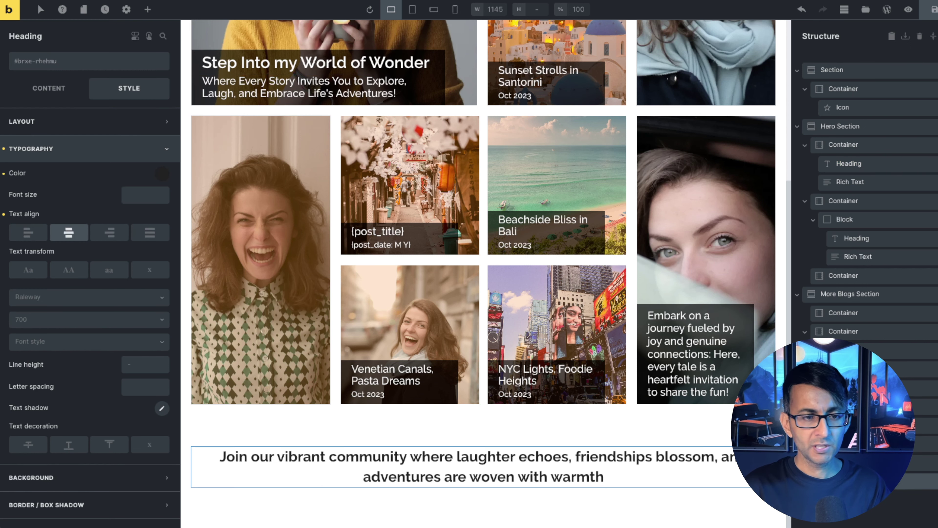
{"action": "left_click", "coordinate": [146, 195]}
{"action": "key", "text": "ctrl+v"}
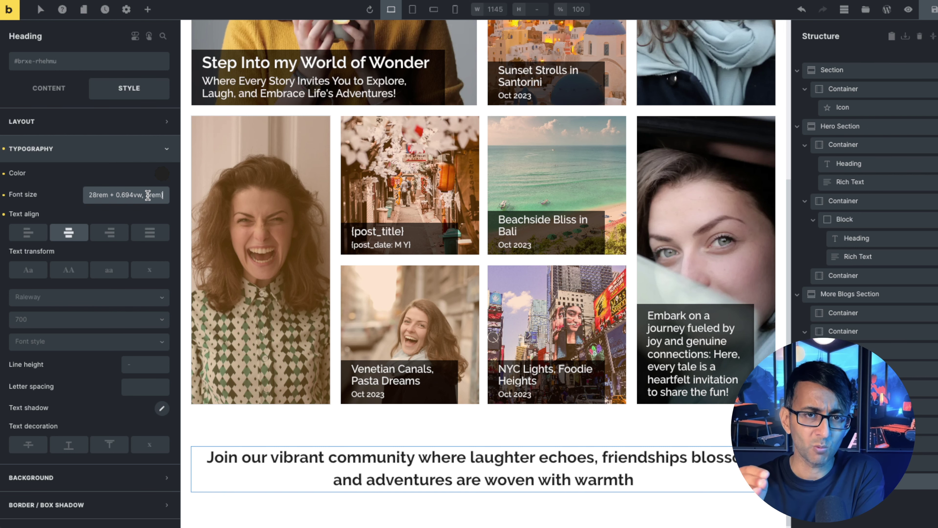
Set the width of the container around the new section's heading to 750
{"action": "left_click", "coordinate": [109, 119]}
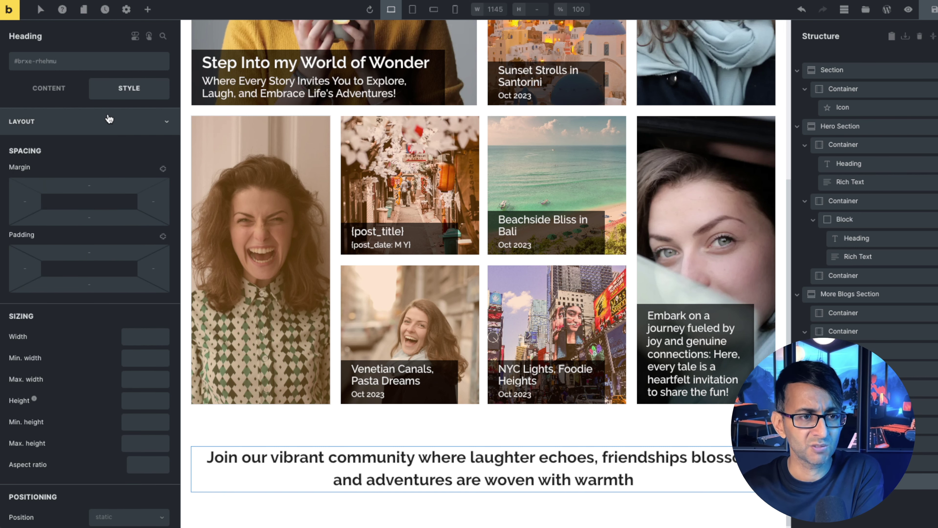
{"action": "scroll", "coordinate": [565, 464], "scroll_direction": "down", "scroll_amount": 1}
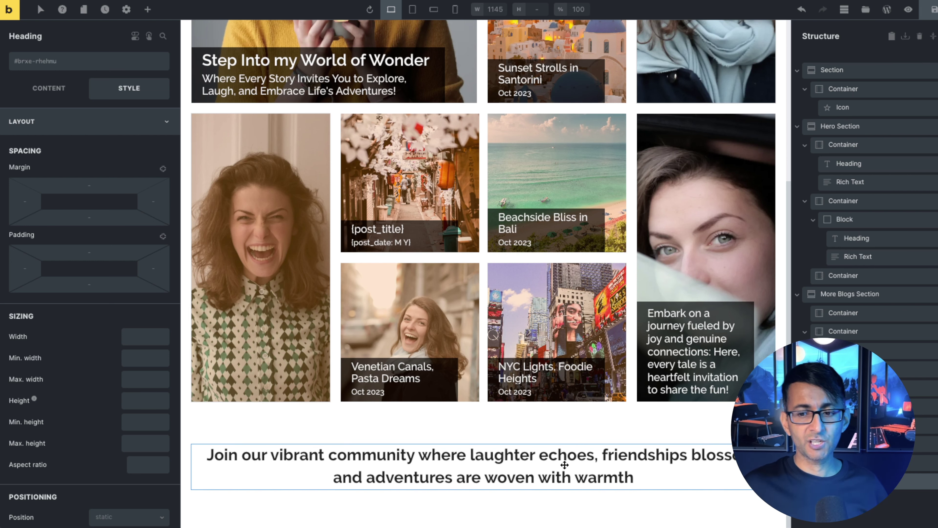
{"action": "left_click", "coordinate": [480, 487]}
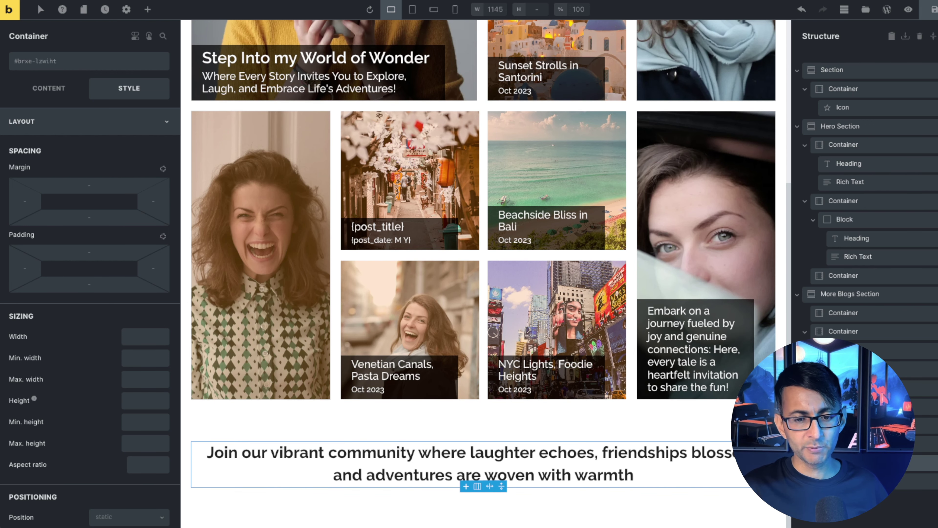
{"action": "left_click", "coordinate": [148, 332]}
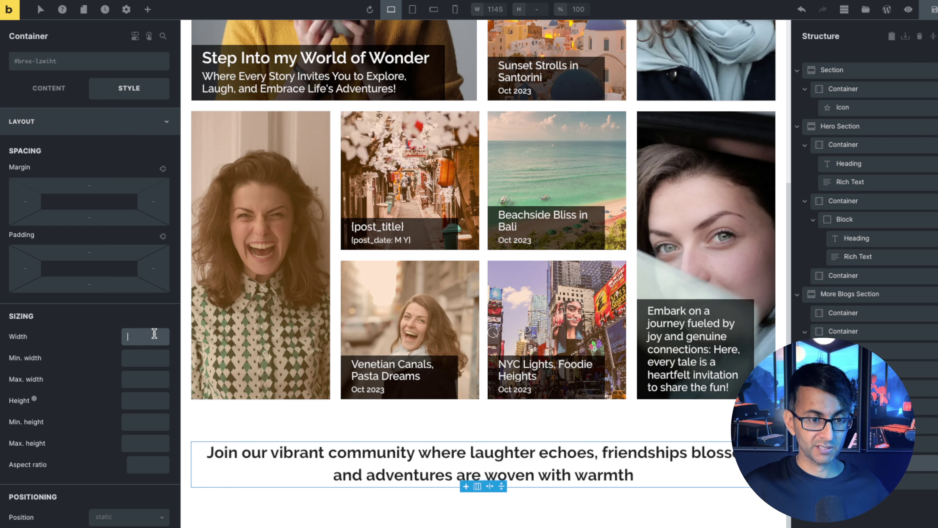
{"action": "type", "text": "50%"}
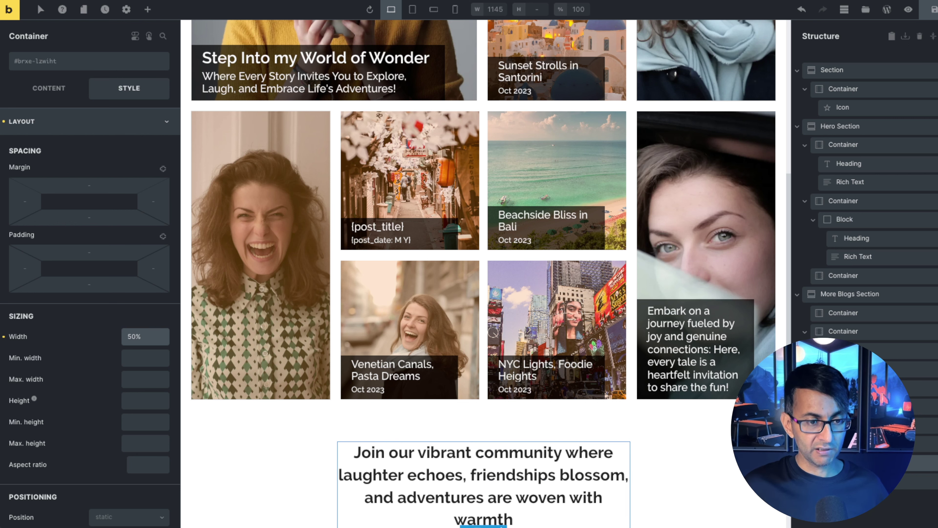
{"action": "key", "text": "BackSpace"}
{"action": "key", "text": "BackSpace"}
{"action": "key", "text": "BackSpace"}
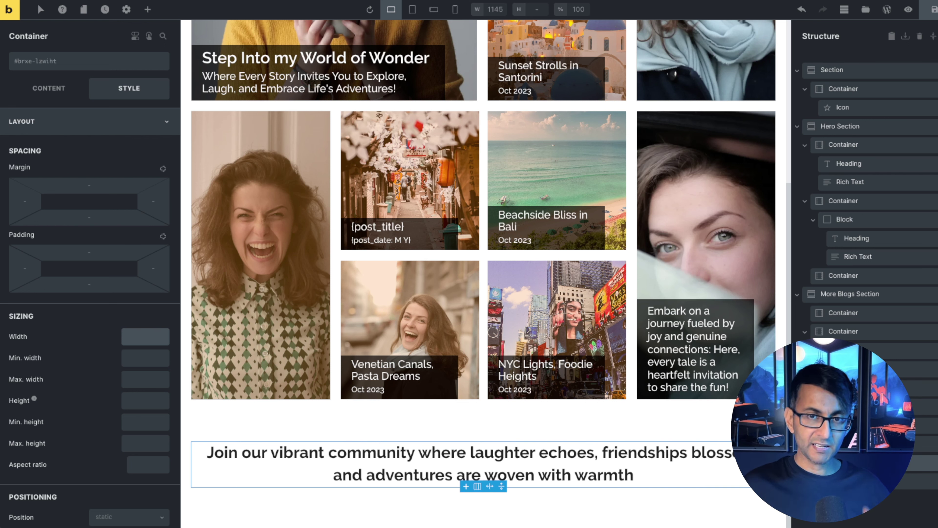
{"action": "type", "text": "750"}
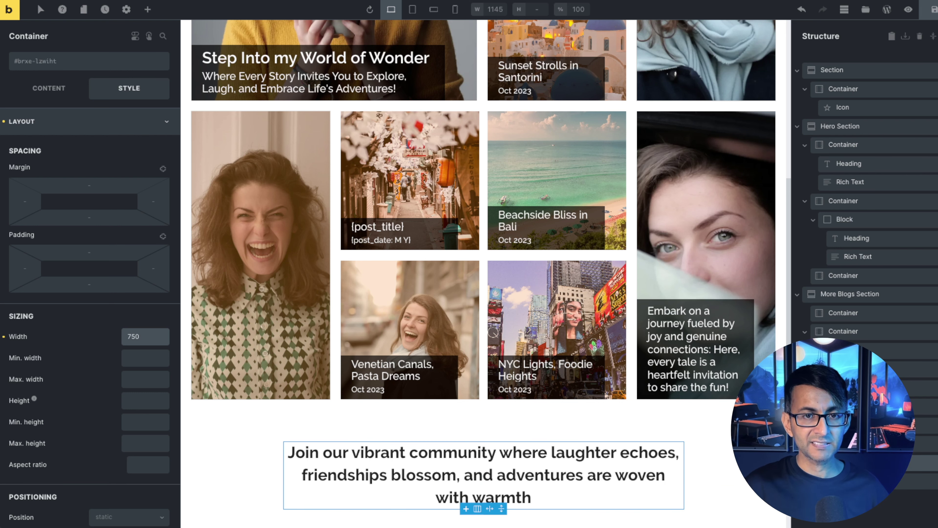
Check how the page and the heading section look at the mobile portrait breakpoint
{"action": "scroll", "coordinate": [560, 223], "scroll_direction": "down", "scroll_amount": 1}
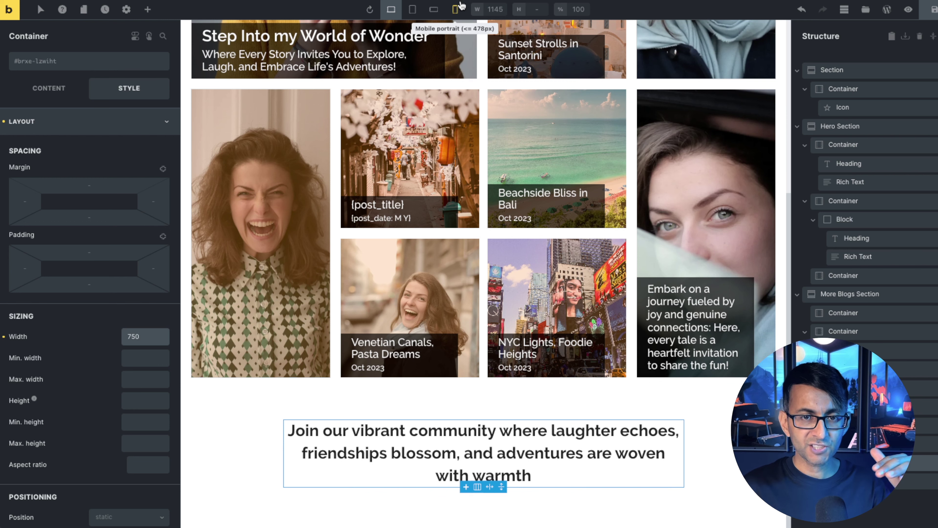
{"action": "left_click", "coordinate": [456, 10]}
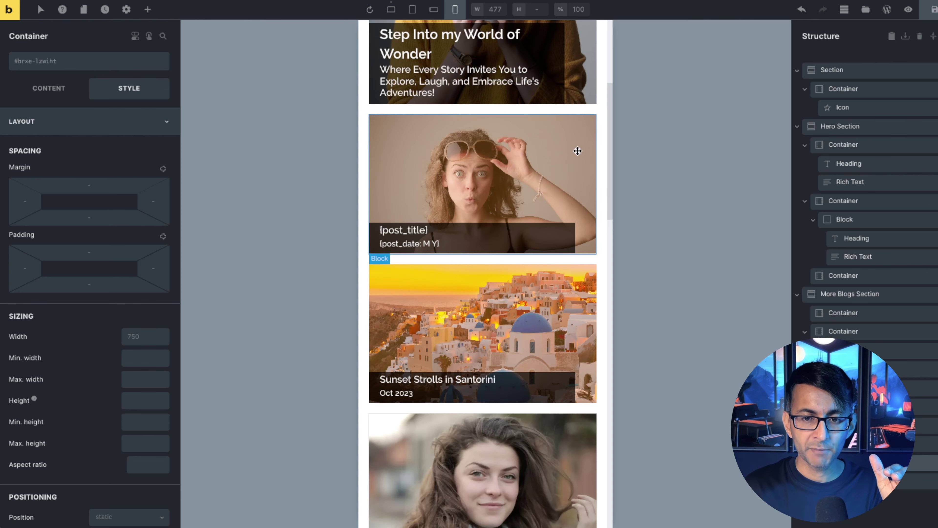
{"action": "left_click_drag", "start_coordinate": [613, 126], "coordinate": [635, 472]}
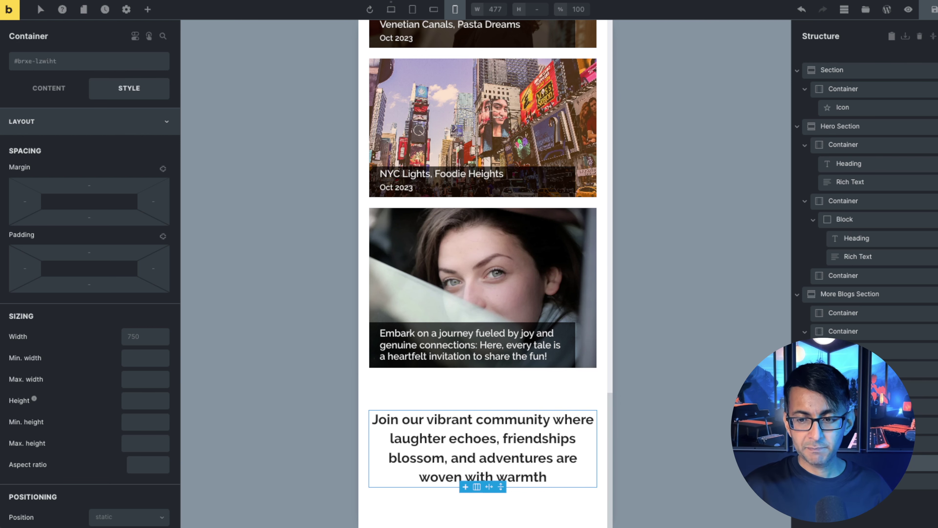
{"action": "left_click", "coordinate": [600, 364]}
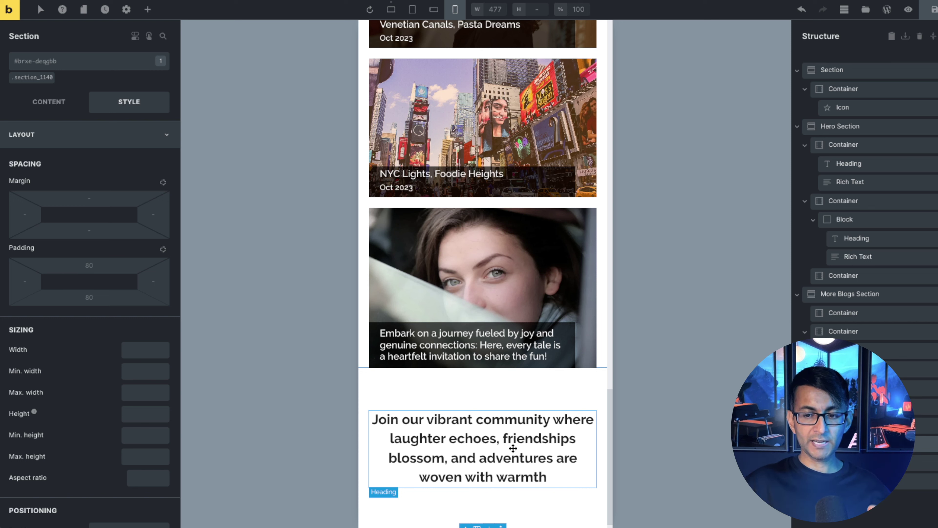
{"action": "left_click", "coordinate": [595, 458]}
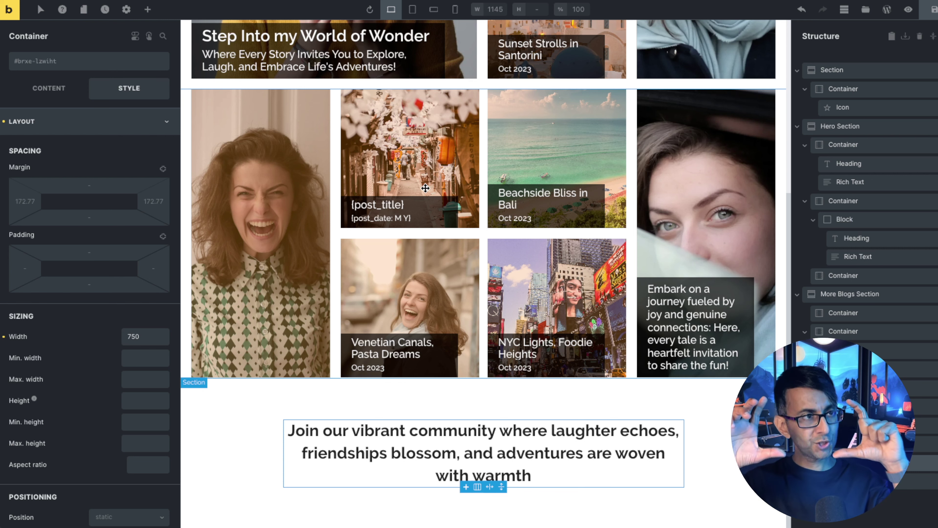
Duplicate the Hero Section and move the copy below the Mid Quote section
{"action": "scroll", "coordinate": [585, 309], "scroll_direction": "up", "scroll_amount": 3}
{"action": "scroll", "coordinate": [586, 309], "scroll_direction": "down", "scroll_amount": 2}
{"action": "left_click", "coordinate": [842, 126]}
{"action": "right_click", "coordinate": [844, 126]}
{"action": "left_click", "coordinate": [863, 168]}
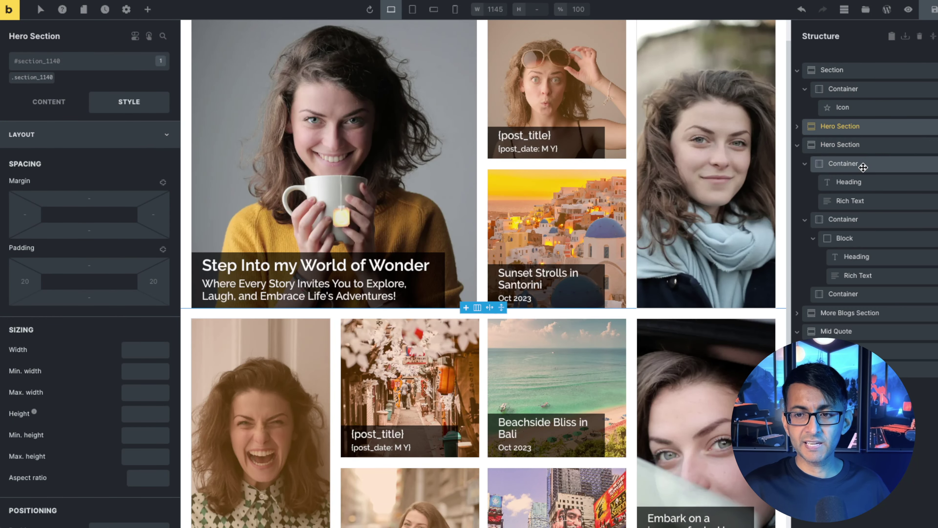
{"action": "left_click_drag", "start_coordinate": [841, 144], "coordinate": [845, 246]}
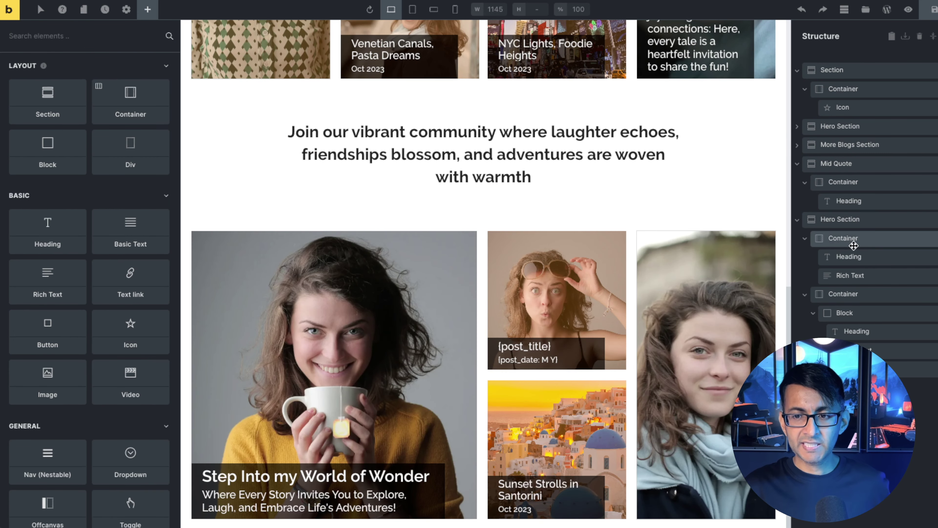
Delete the last image container of the duplicated Hero Section and move its post loop container before the large image container
{"action": "left_click", "coordinate": [854, 244]}
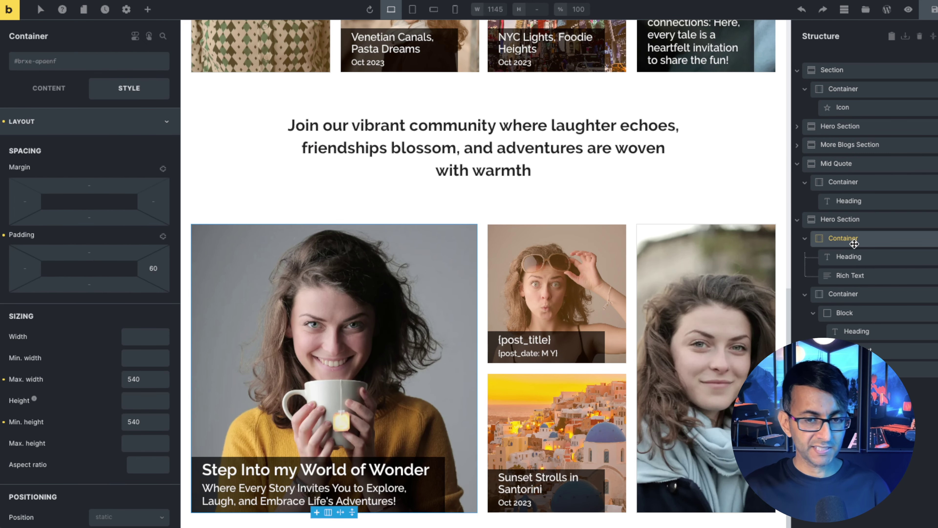
{"action": "left_click", "coordinate": [843, 294]}
{"action": "left_click", "coordinate": [850, 368]}
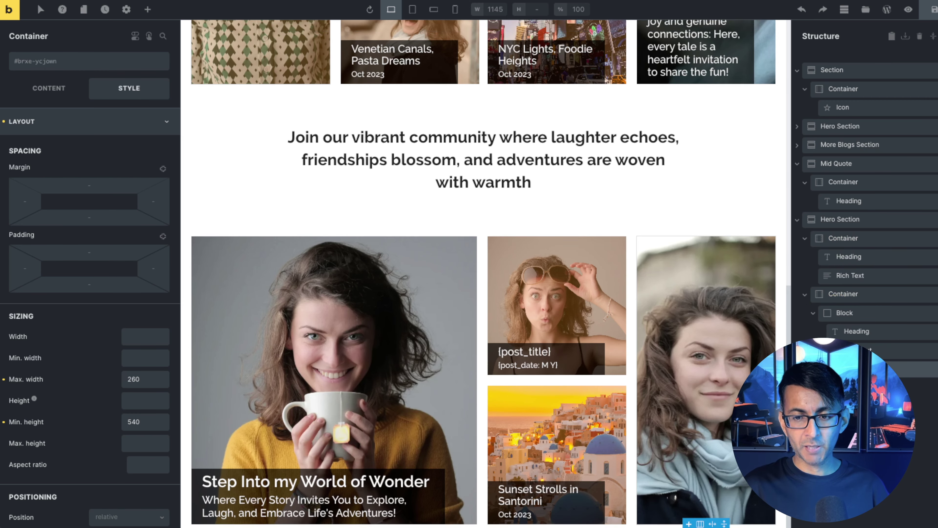
{"action": "right_click", "coordinate": [826, 368]}
{"action": "left_click", "coordinate": [923, 381]}
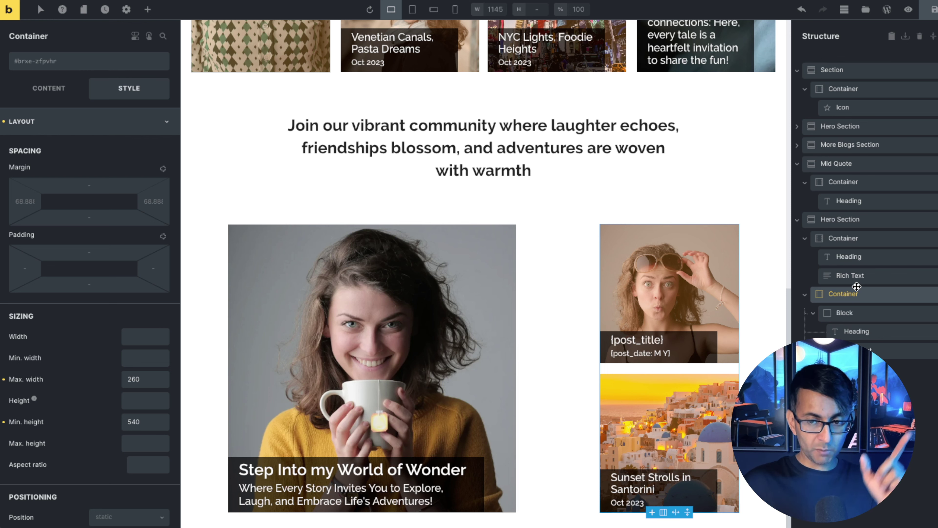
{"action": "left_click", "coordinate": [805, 295]}
{"action": "left_click_drag", "start_coordinate": [808, 247], "coordinate": [846, 240]}
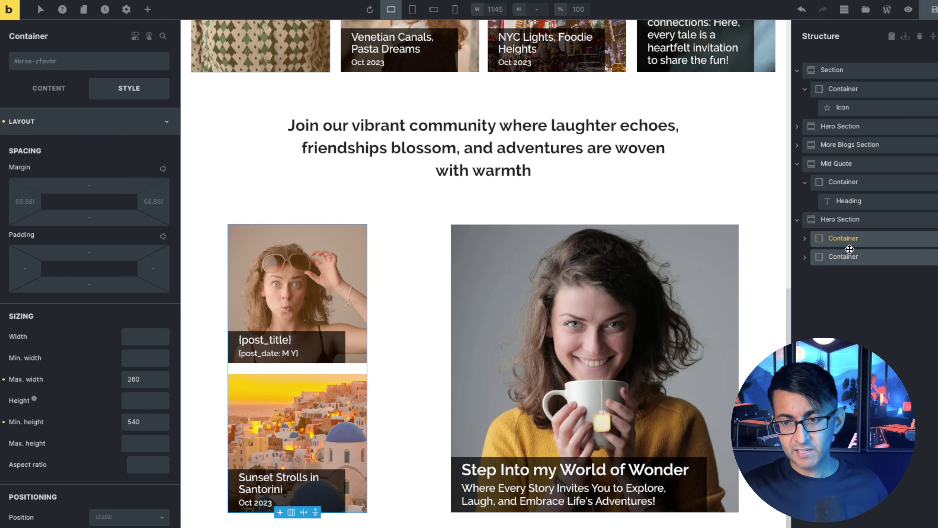
Set the query of the duplicated section's post loop block to 1 post per page
{"action": "left_click", "coordinate": [804, 238]}
{"action": "left_click", "coordinate": [845, 256]}
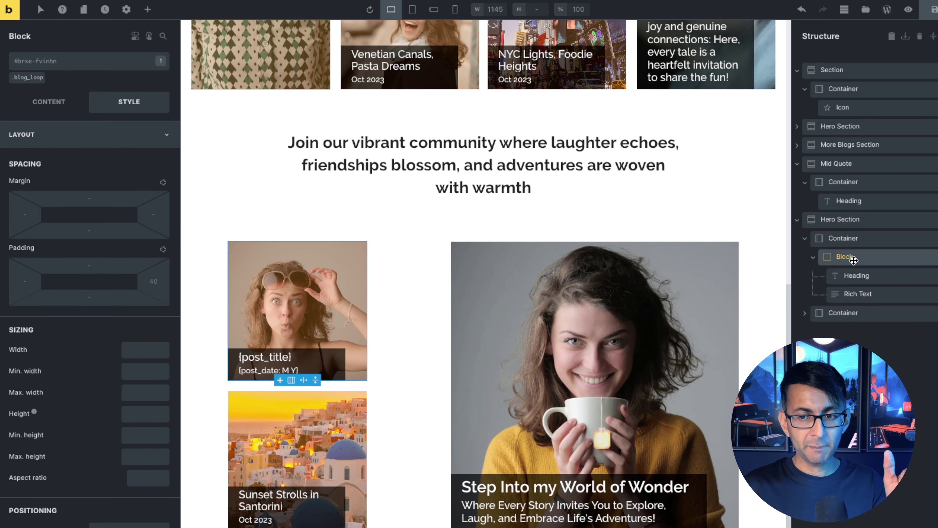
{"action": "left_click", "coordinate": [51, 101]}
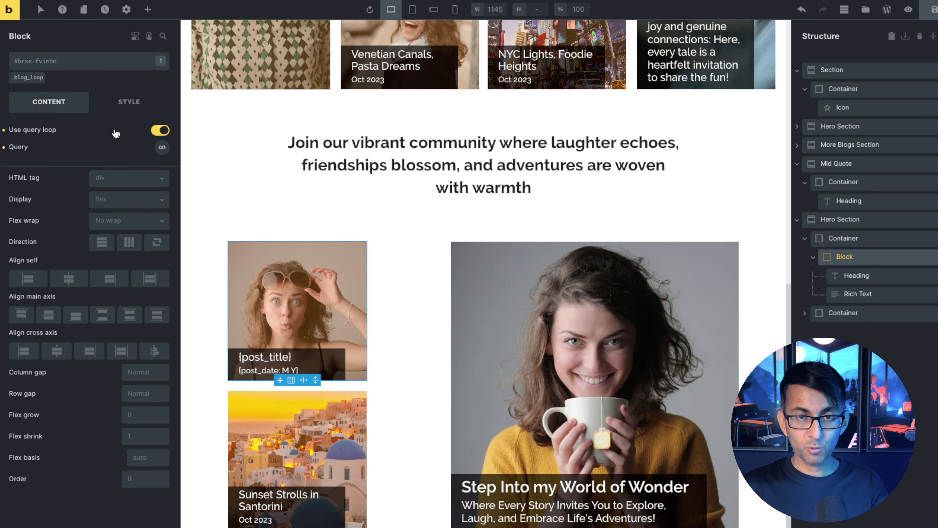
{"action": "left_click", "coordinate": [163, 148]}
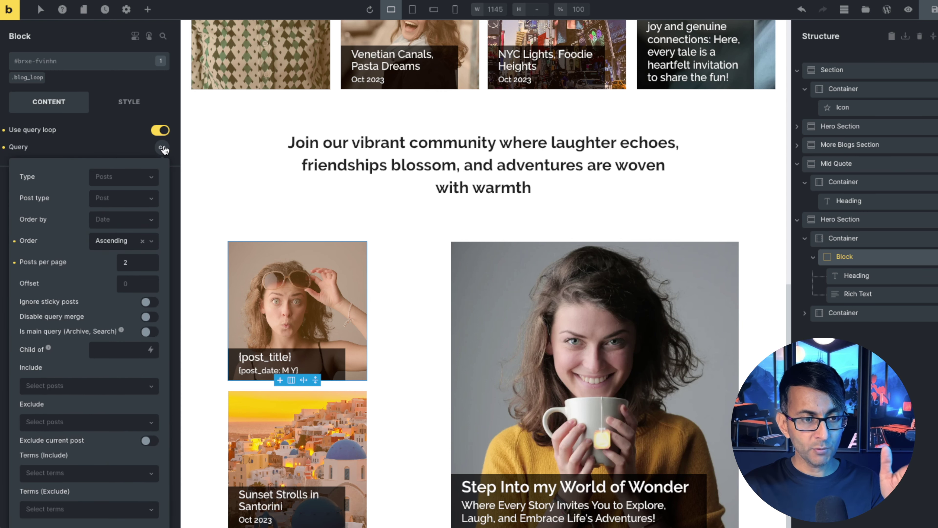
{"action": "double_click", "coordinate": [139, 266]}
{"action": "type", "text": "1"}
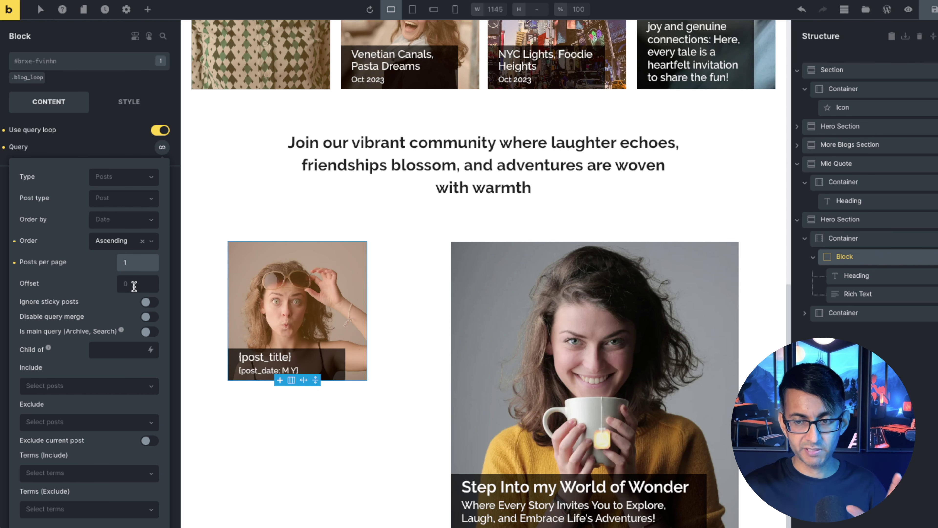
Remove the blog_loop class from the duplicated section's loop block and select its parent container
{"action": "left_click", "coordinate": [130, 102]}
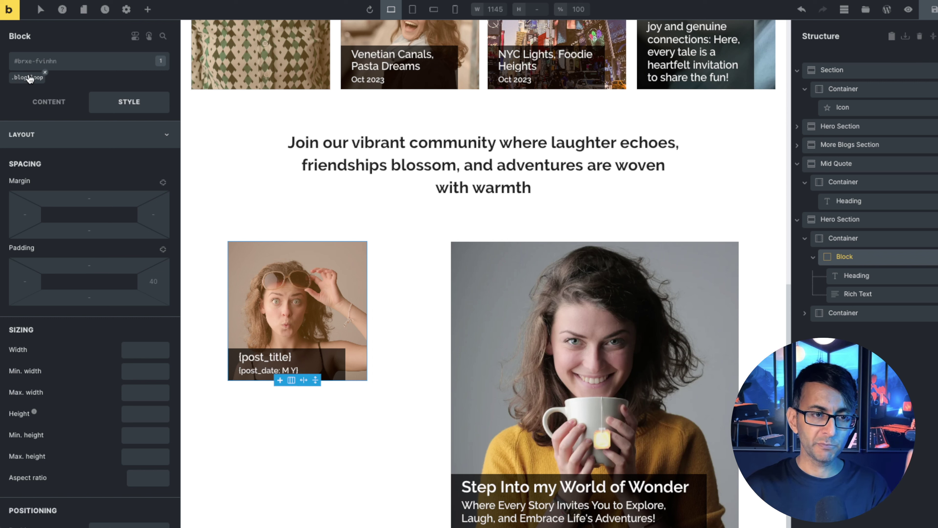
{"action": "left_click", "coordinate": [45, 72]}
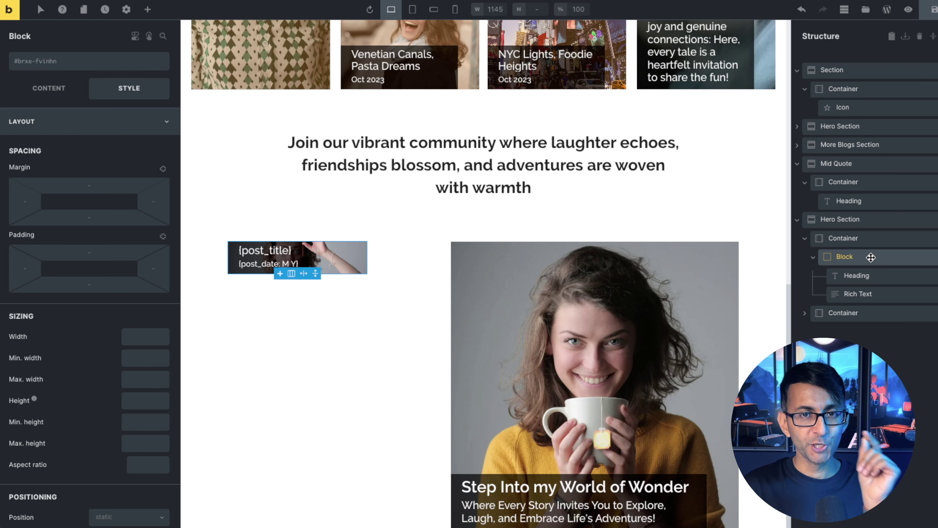
{"action": "left_click", "coordinate": [866, 246]}
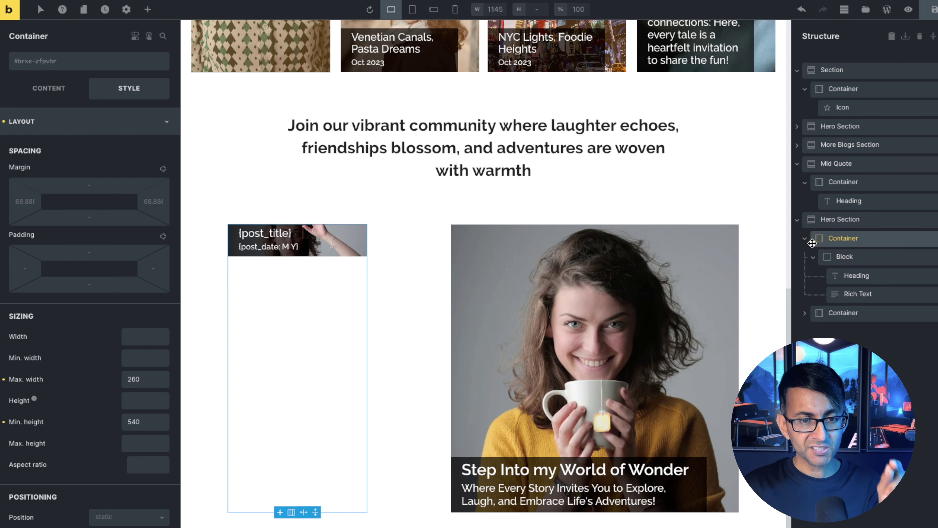
Set the loop container's max width to 540 and change the adjacent large container's background image to the woman-in-elevator photo
{"action": "double_click", "coordinate": [133, 380]}
{"action": "type", "text": "540"}
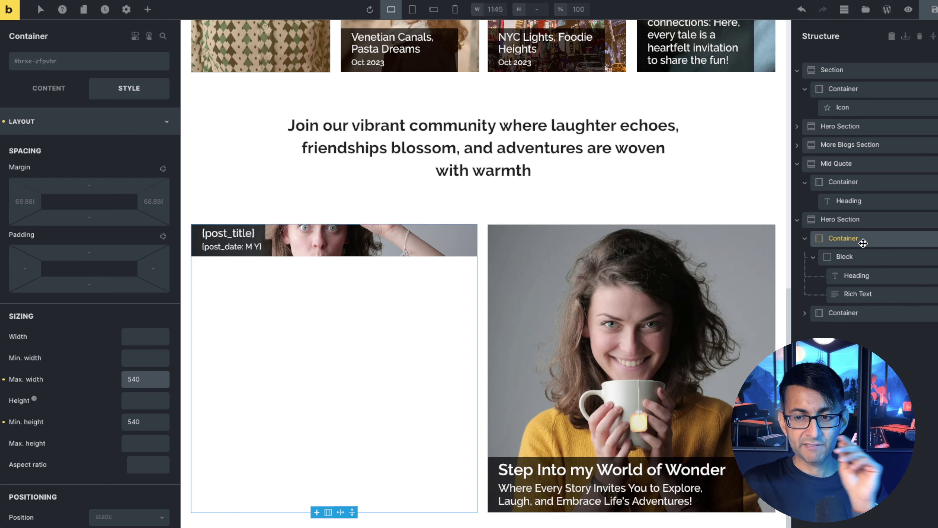
{"action": "left_click", "coordinate": [850, 313]}
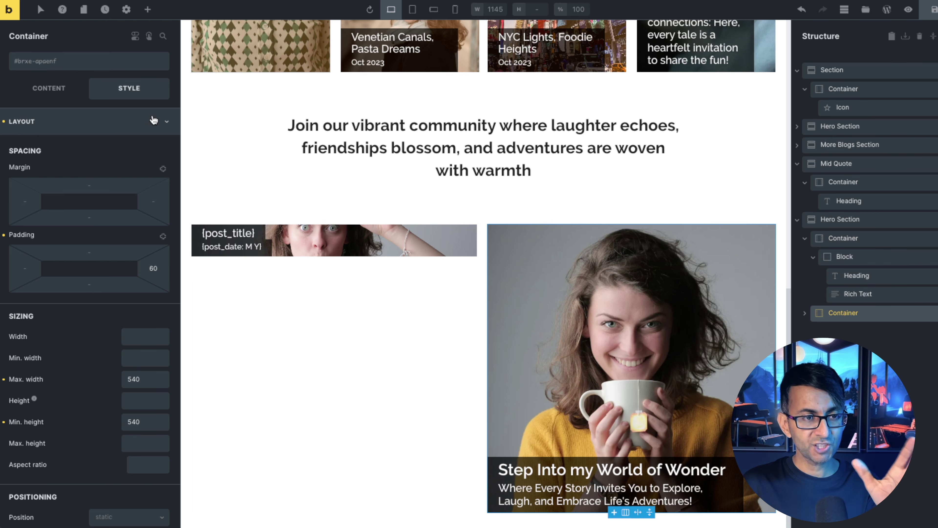
{"action": "left_click", "coordinate": [55, 91]}
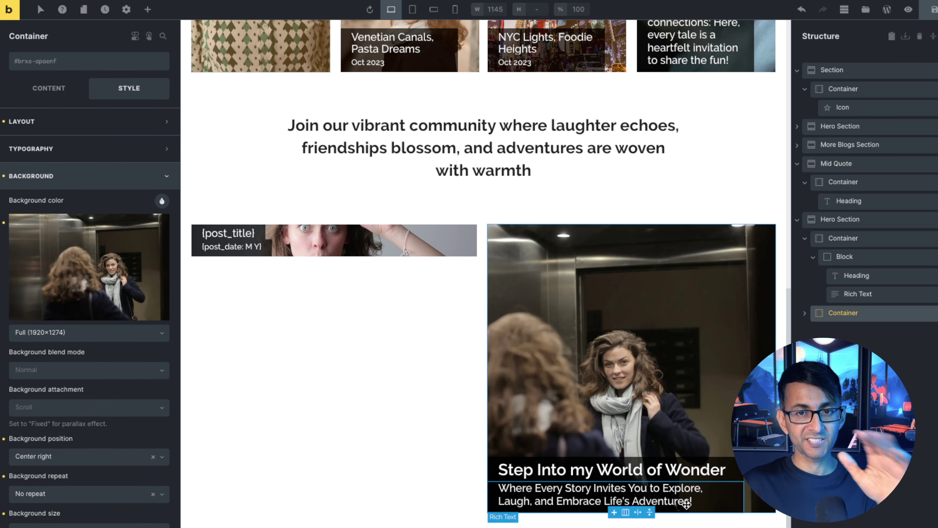
Set the direction of the post loop block in the duplicated Hero Section to horizontal (row)
{"action": "left_click", "coordinate": [845, 257]}
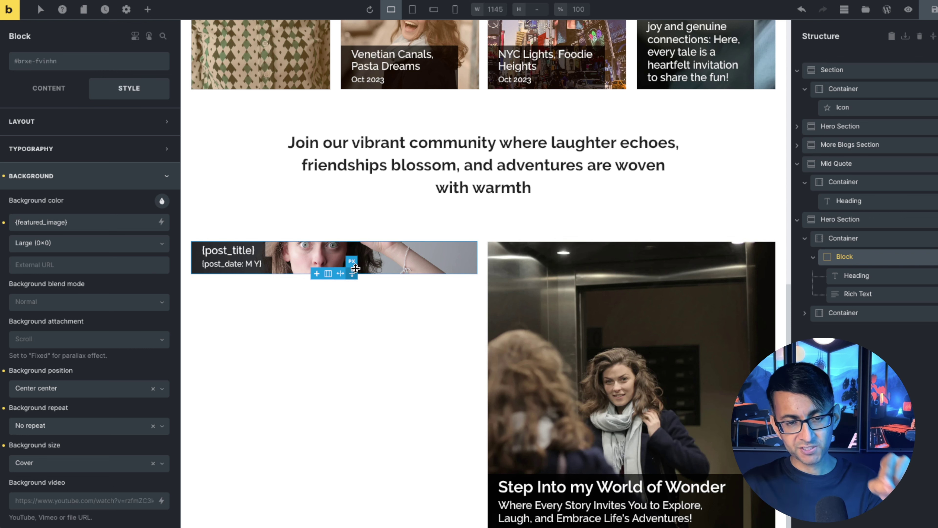
{"action": "left_click", "coordinate": [813, 239]}
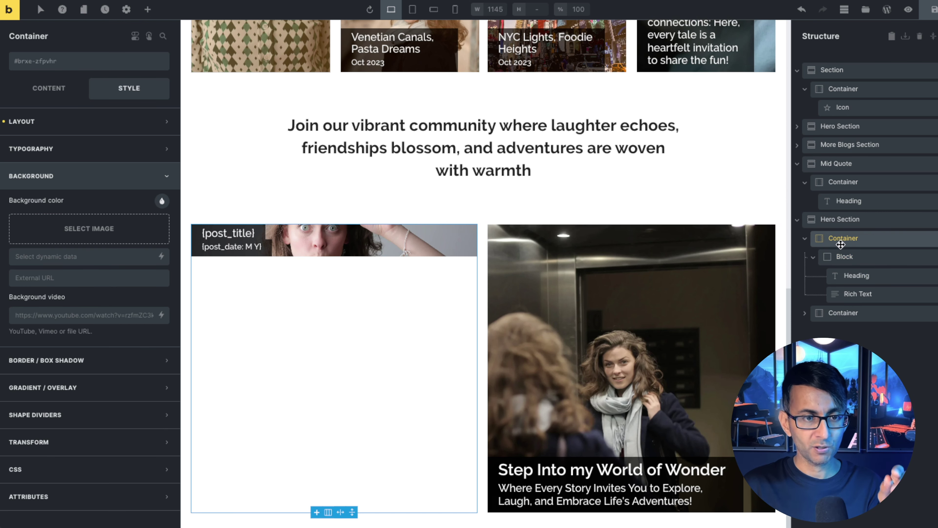
{"action": "left_click", "coordinate": [70, 118]}
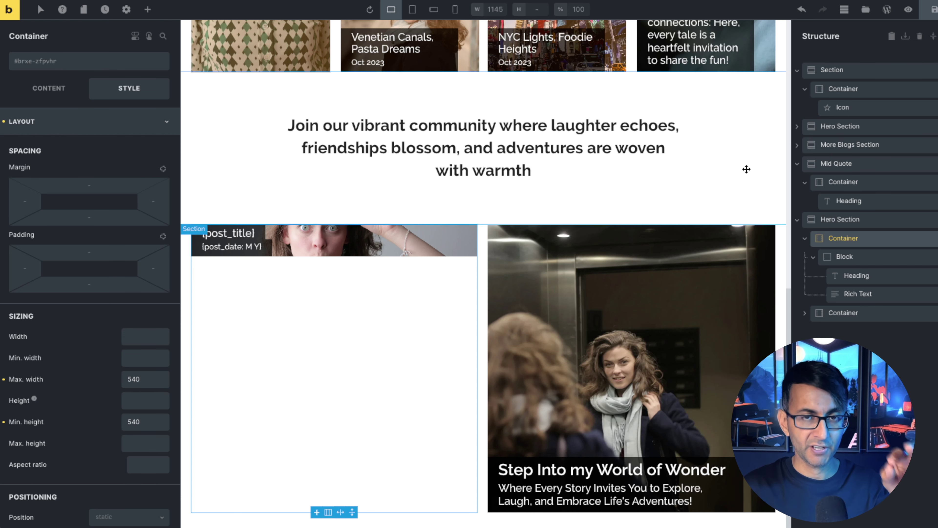
{"action": "left_click", "coordinate": [857, 261]}
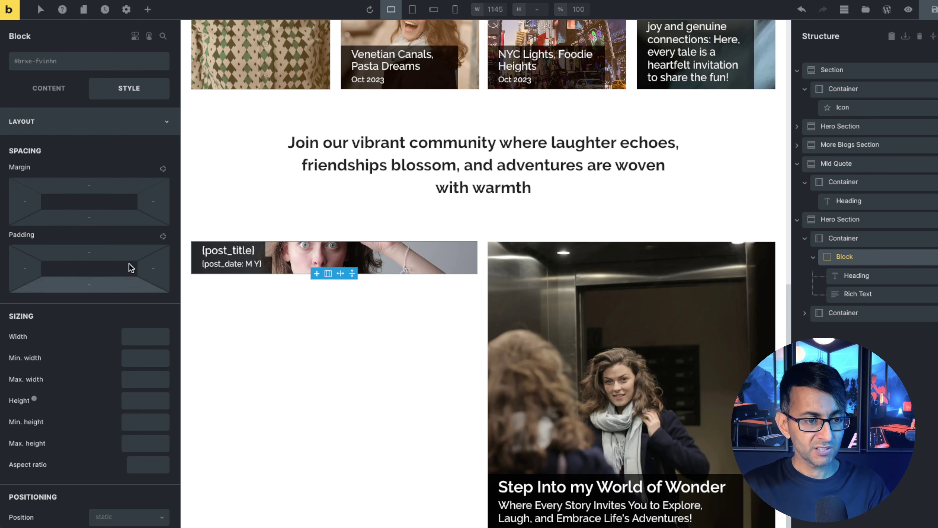
{"action": "scroll", "coordinate": [159, 398], "scroll_direction": "down", "scroll_amount": 1}
{"action": "scroll", "coordinate": [159, 398], "scroll_direction": "up", "scroll_amount": 1}
{"action": "left_click", "coordinate": [52, 91]}
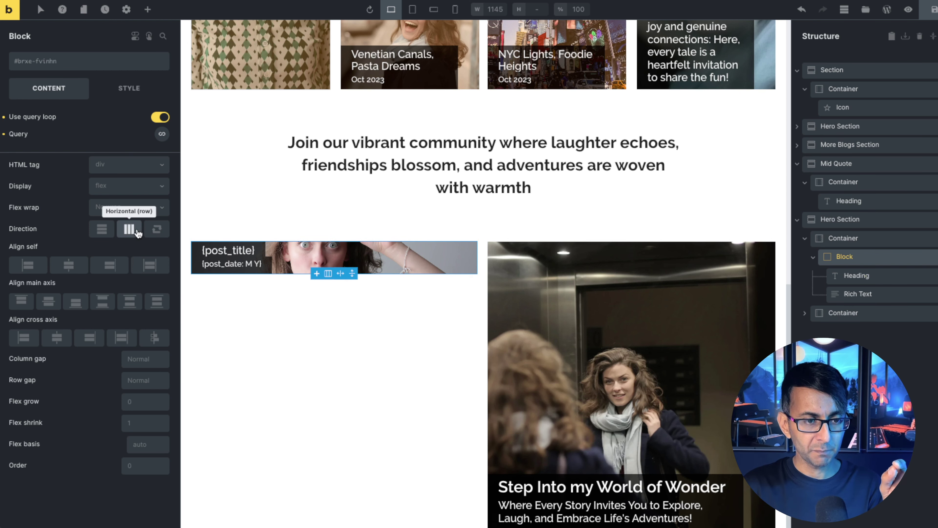
{"action": "left_click", "coordinate": [129, 229]}
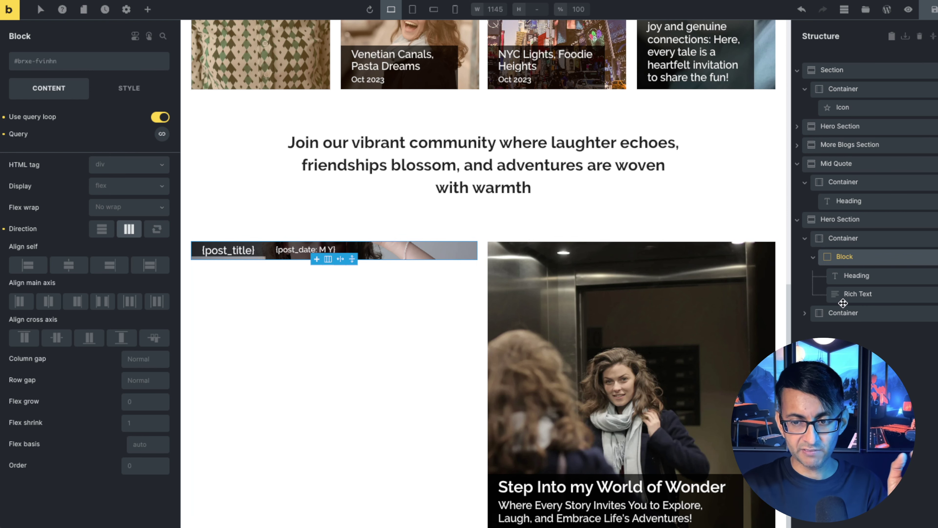
Put the date text before the title heading in the loop block, and restyle the heading with dark 1.6rem text and no background
{"action": "left_click_drag", "start_coordinate": [846, 296], "coordinate": [866, 297]}
{"action": "left_click", "coordinate": [866, 295]}
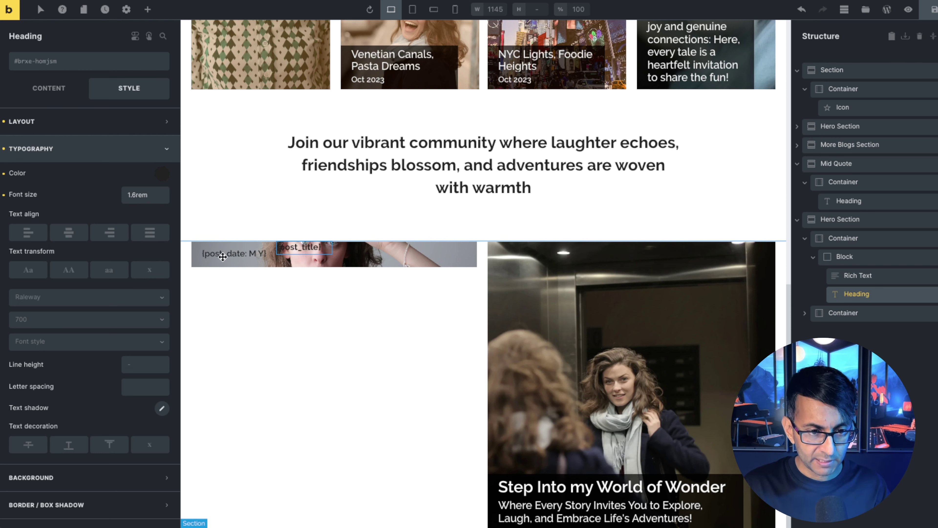
Remove the featured image background from the post loop block and center its items on the cross axis
{"action": "left_click", "coordinate": [853, 255]}
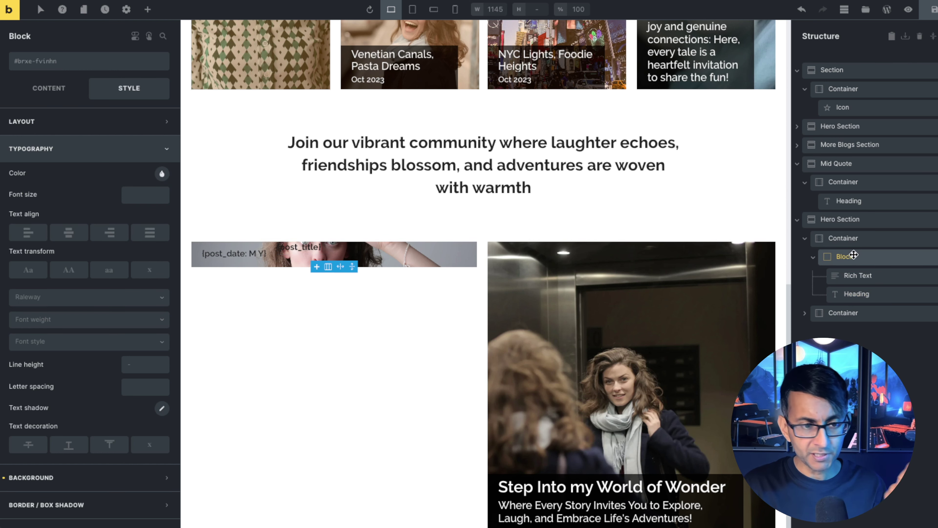
{"action": "left_click", "coordinate": [90, 478]}
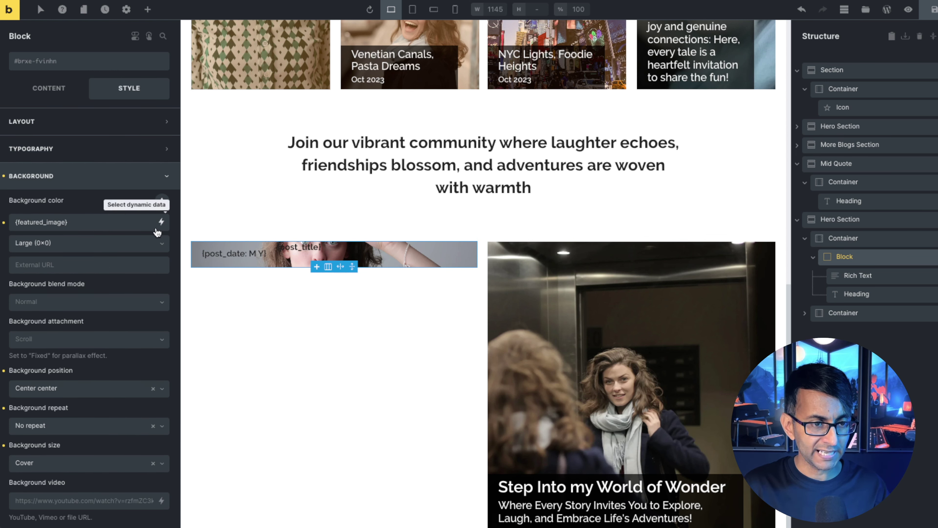
{"action": "left_click_drag", "start_coordinate": [136, 222], "coordinate": [2, 213]}
{"action": "key", "text": "BackSpace"}
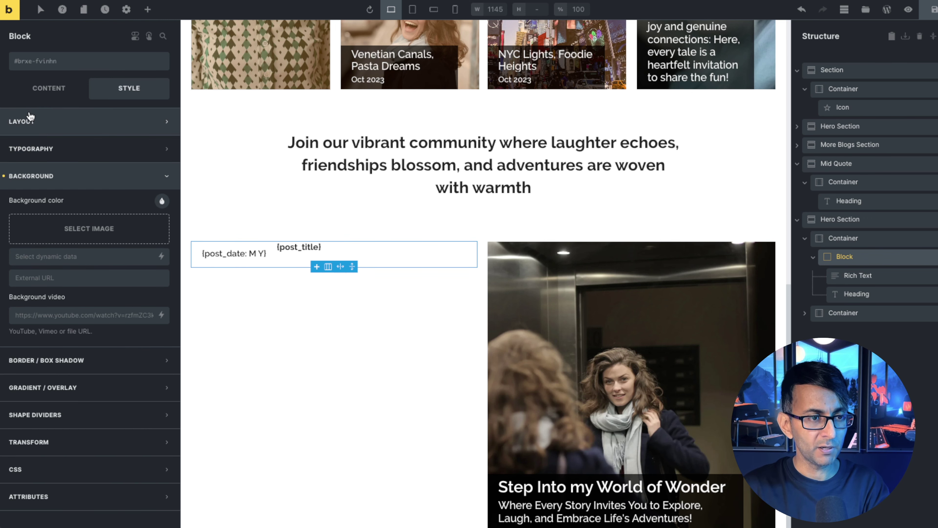
{"action": "left_click", "coordinate": [49, 87]}
{"action": "left_click", "coordinate": [56, 337]}
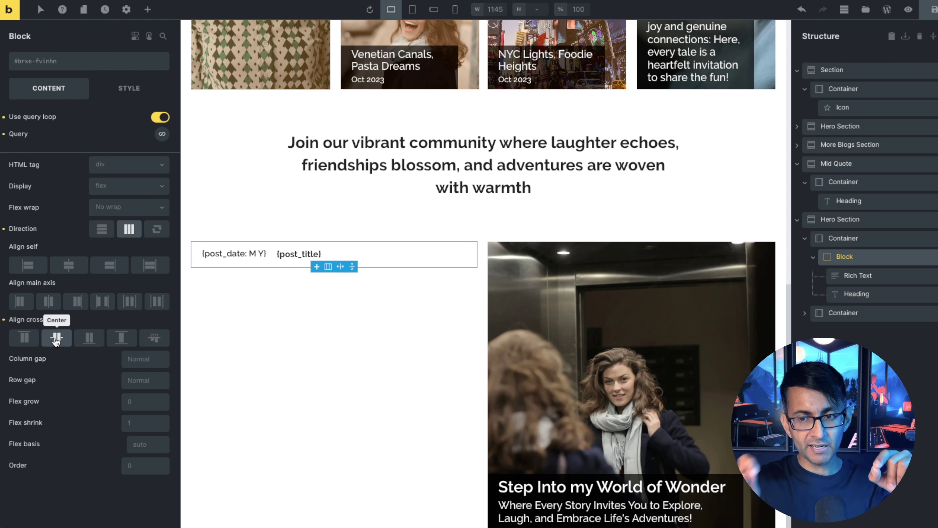
Set the date text's left, top and bottom padding to 0, and the title heading's padding to 0 on all sides
{"action": "left_click", "coordinate": [859, 277]}
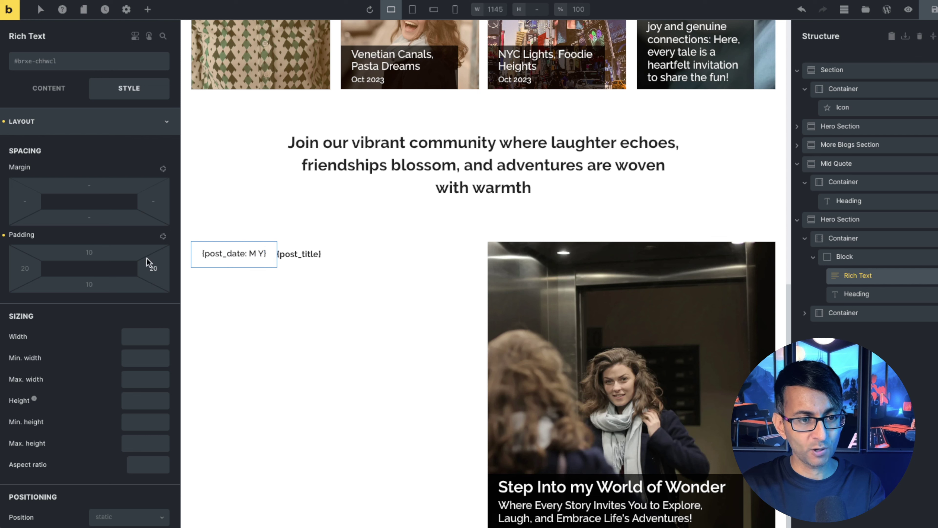
{"action": "double_click", "coordinate": [22, 264]}
{"action": "type", "text": "0"}
{"action": "double_click", "coordinate": [89, 253]}
{"action": "type", "text": "0"}
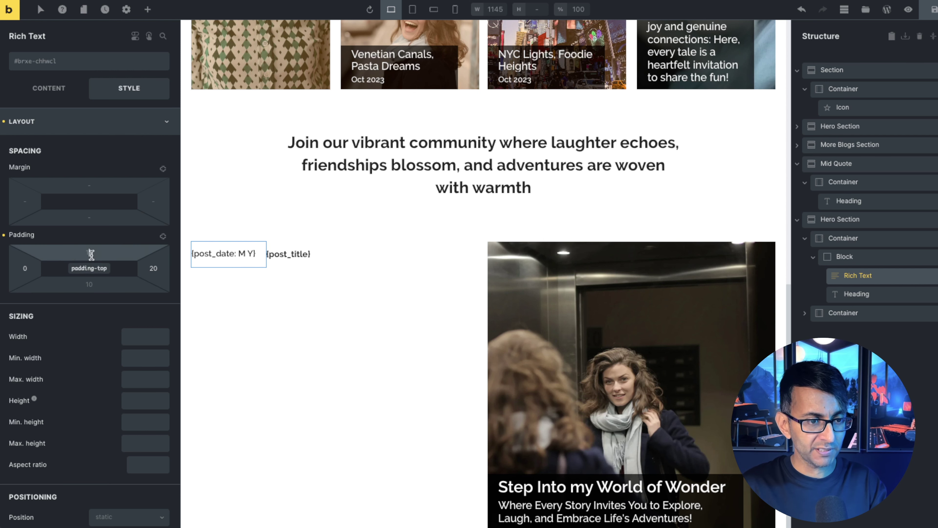
{"action": "left_click", "coordinate": [96, 288]}
{"action": "type", "text": "0"}
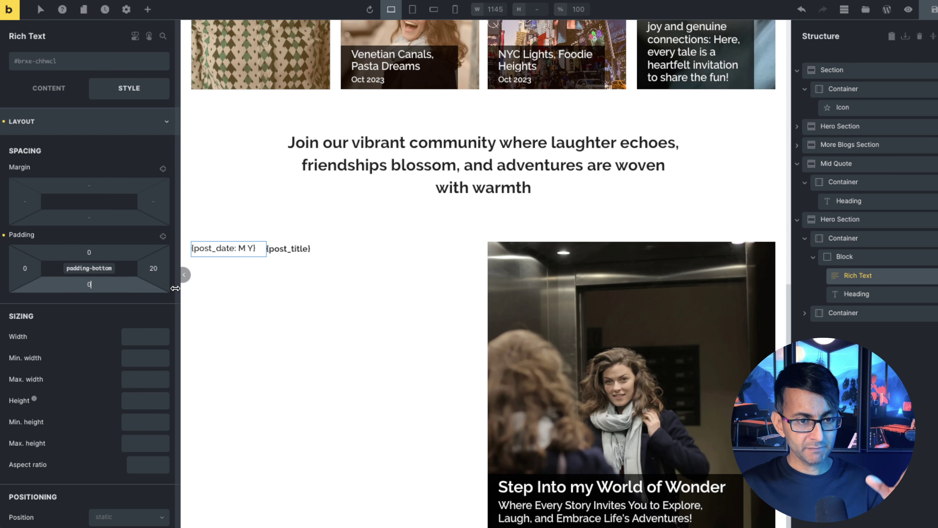
{"action": "left_click", "coordinate": [857, 295]}
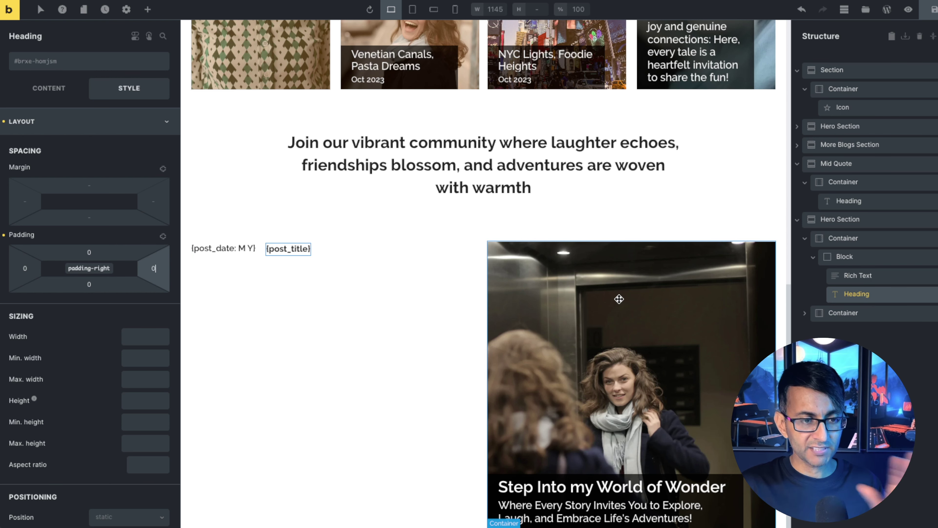
{"action": "left_click", "coordinate": [856, 275]}
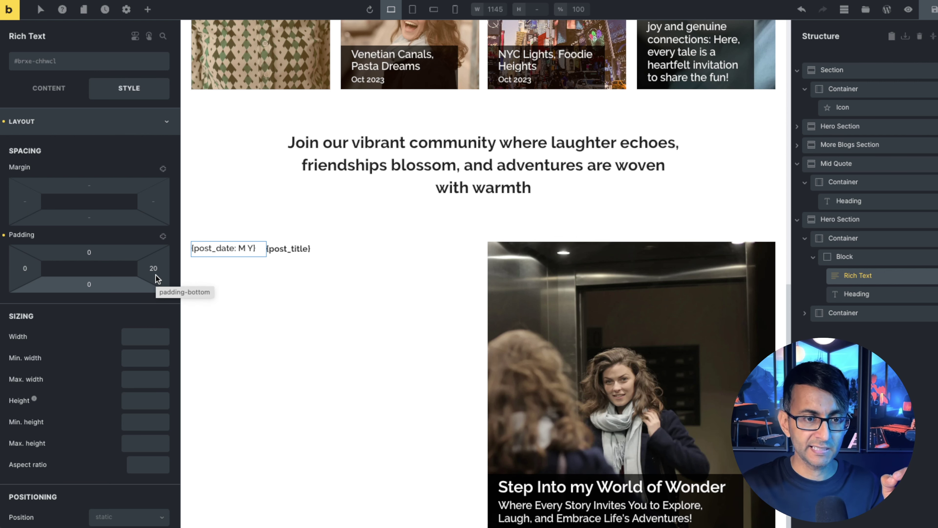
Give the post loop block padding of 10 above and below, 20 on the left and 60 on the right
{"action": "left_click", "coordinate": [872, 260]}
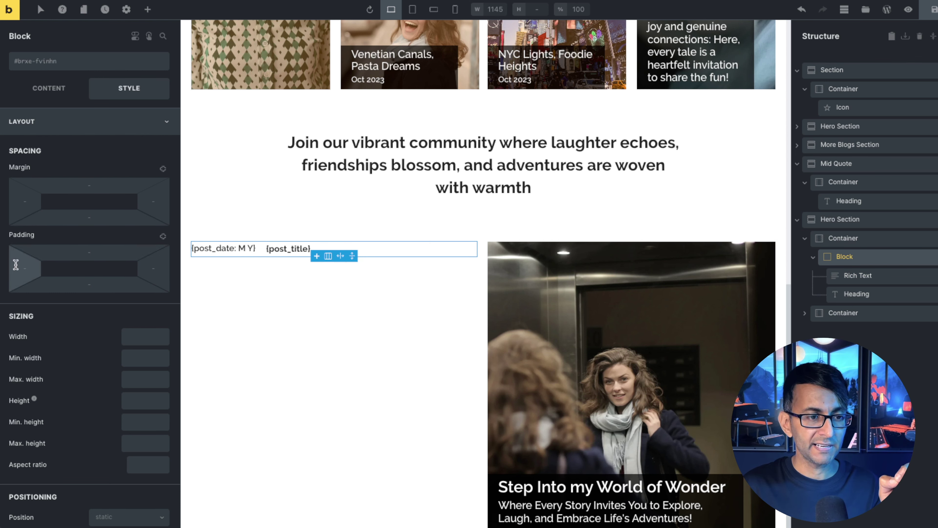
{"action": "left_click", "coordinate": [28, 266]}
{"action": "type", "text": "20"}
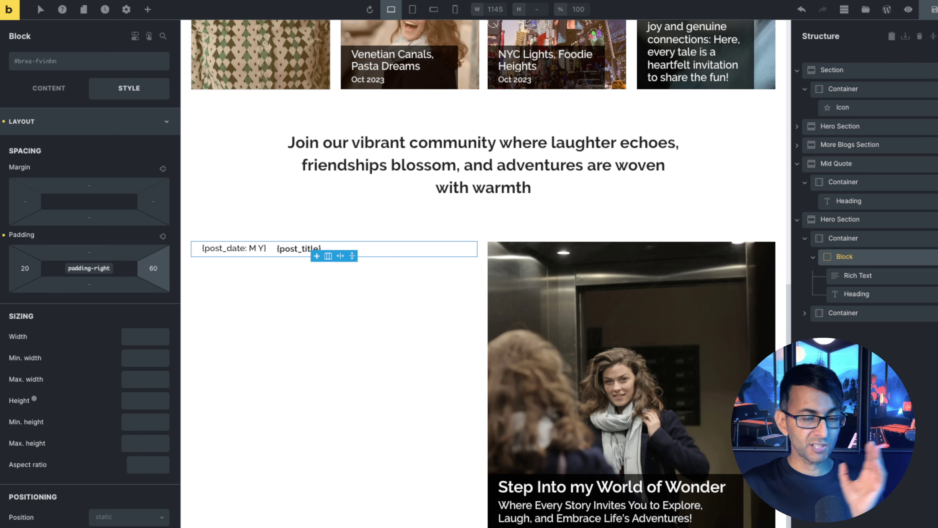
{"action": "left_click", "coordinate": [105, 254]}
{"action": "type", "text": "10"}
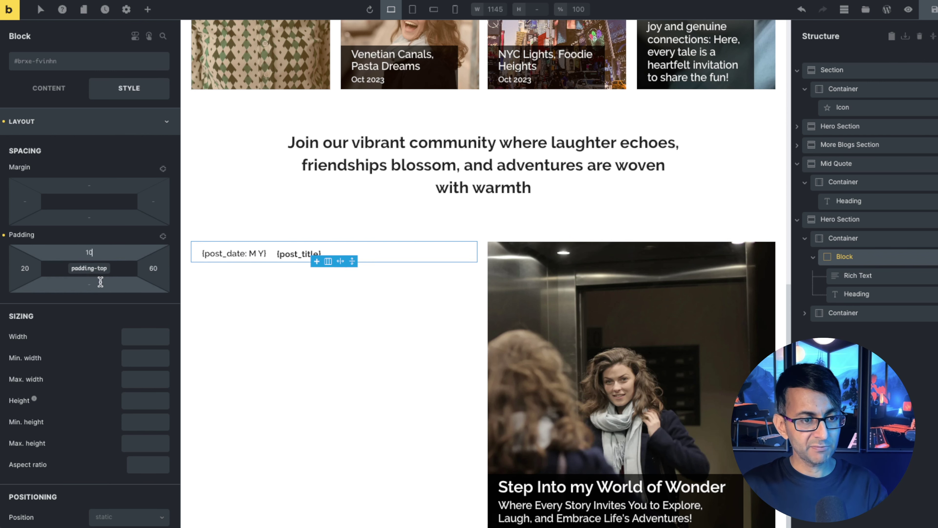
{"action": "left_click", "coordinate": [102, 285]}
{"action": "type", "text": "10"}
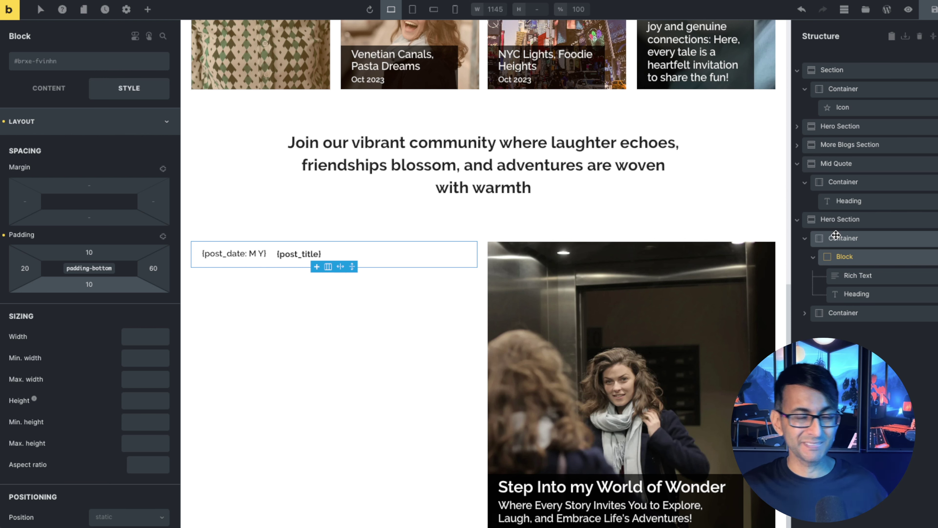
Set the post loop block's query to 8 posts per page
{"action": "left_click", "coordinate": [862, 278]}
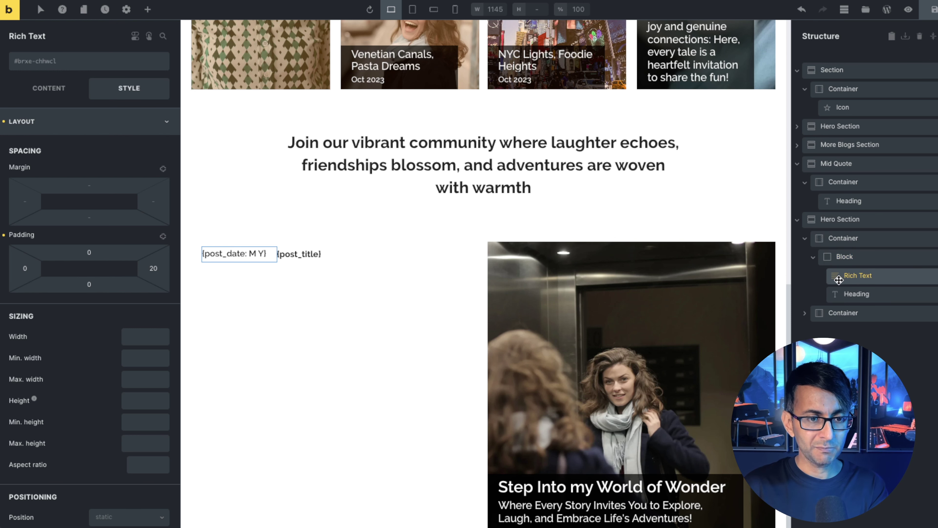
{"action": "left_click", "coordinate": [849, 294]}
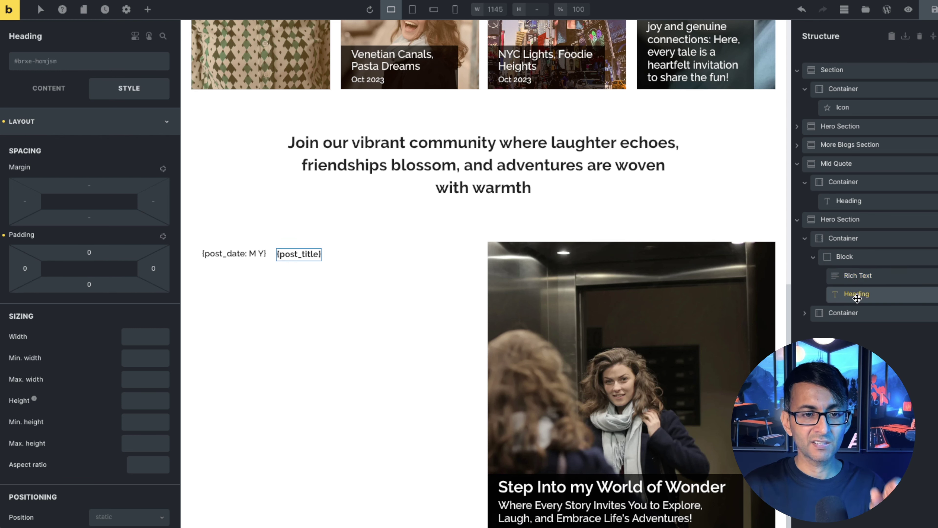
{"action": "left_click", "coordinate": [858, 275]}
{"action": "left_click", "coordinate": [857, 260]}
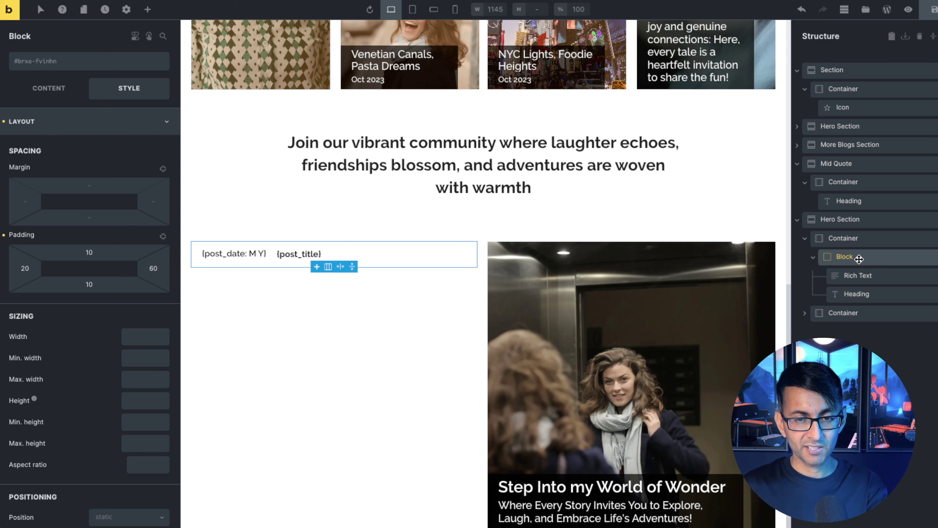
{"action": "left_click", "coordinate": [49, 89]}
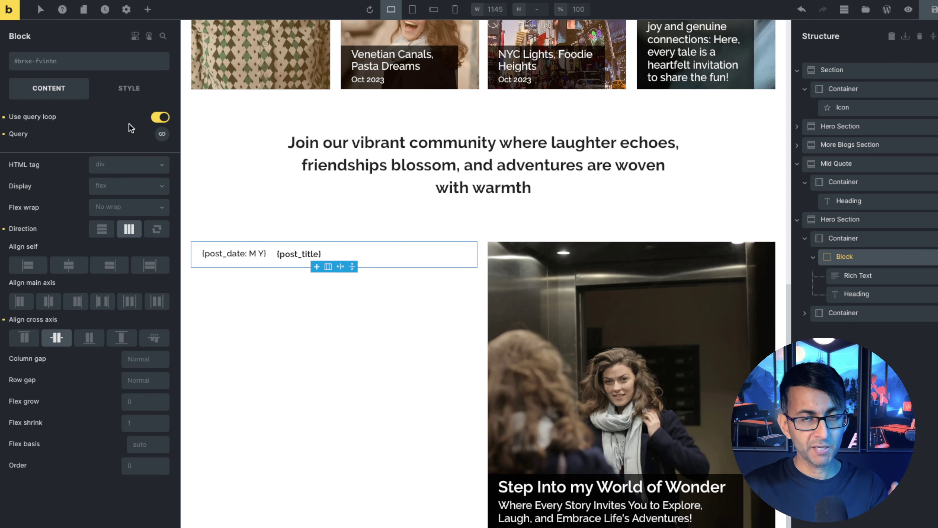
{"action": "left_click", "coordinate": [162, 135]}
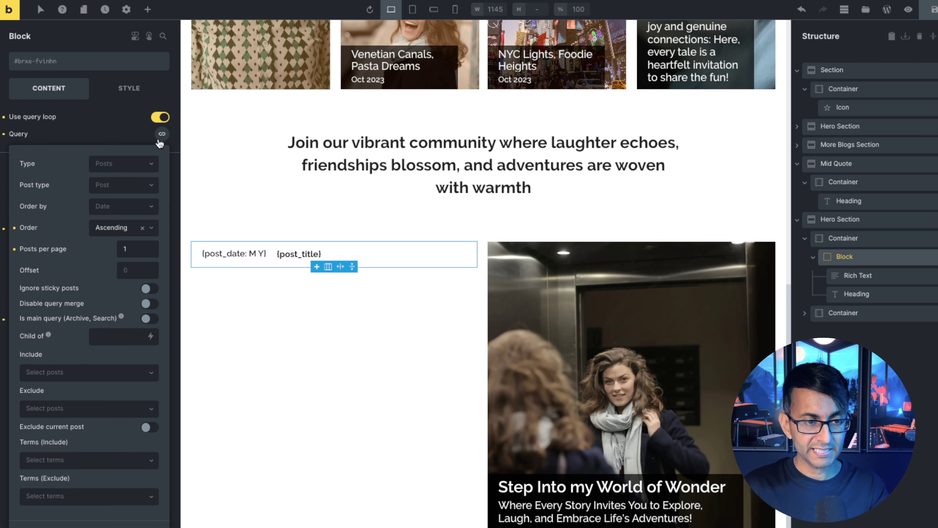
{"action": "double_click", "coordinate": [137, 251]}
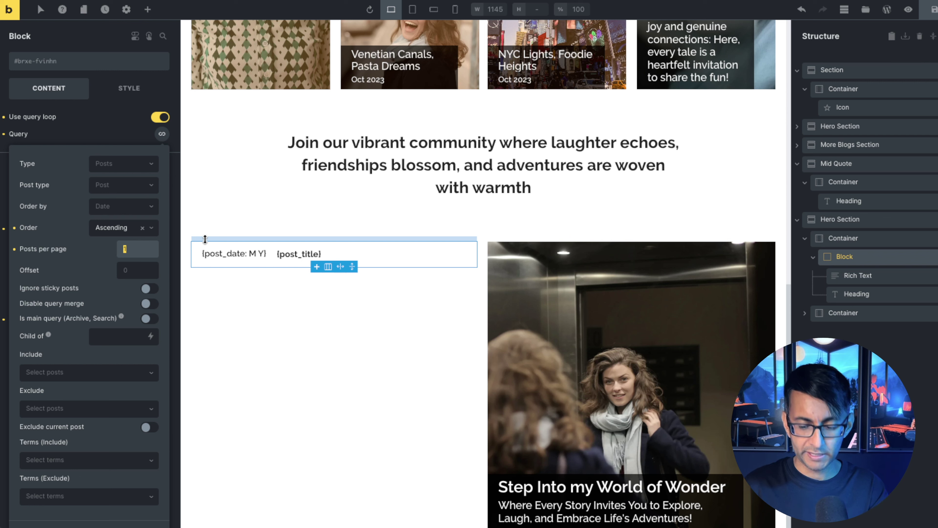
{"action": "type", "text": "8"}
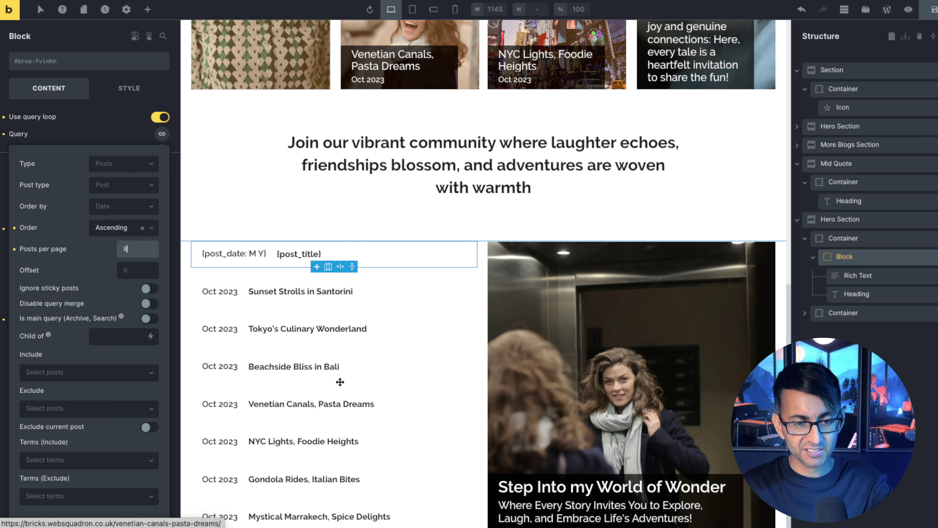
{"action": "left_click", "coordinate": [452, 389]}
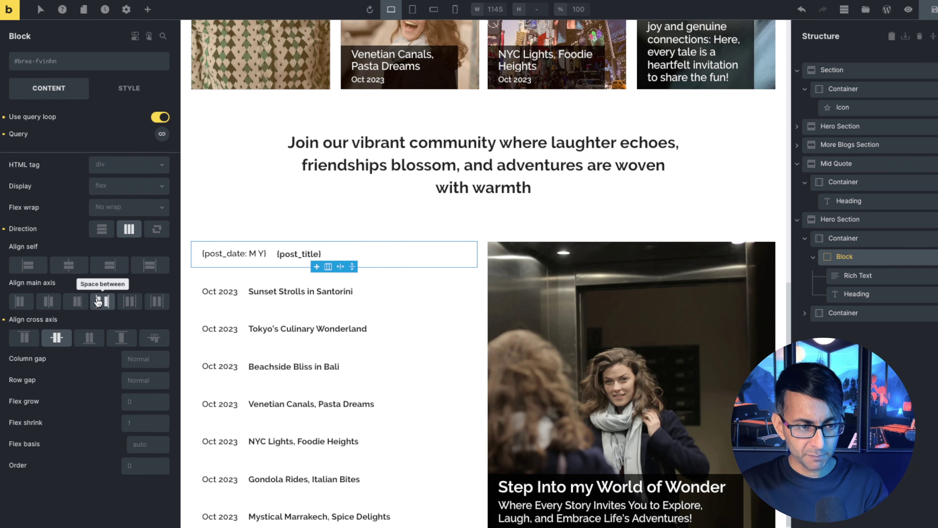
Keep the loop block's cross axis centered and align its parent container's main axis to the start
{"action": "left_click", "coordinate": [37, 338]}
{"action": "left_click", "coordinate": [57, 338]}
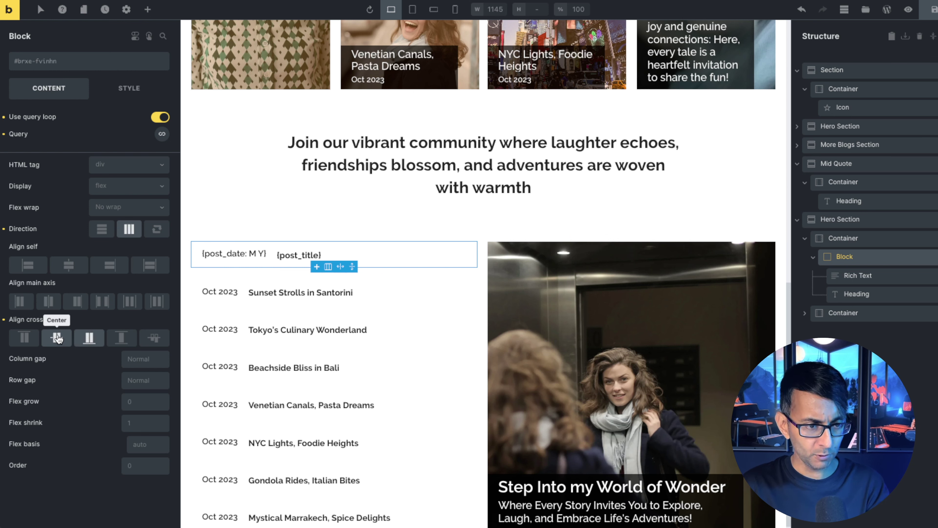
{"action": "left_click", "coordinate": [879, 239]}
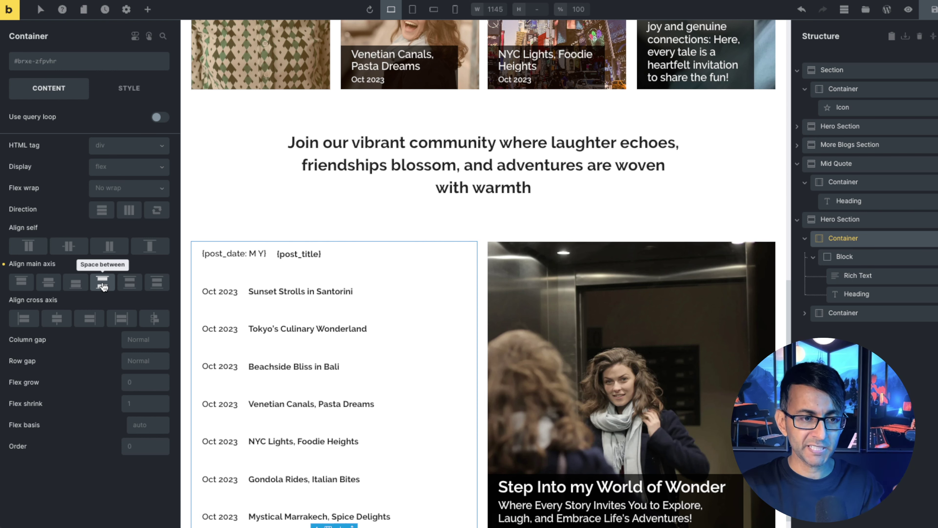
{"action": "left_click", "coordinate": [21, 282]}
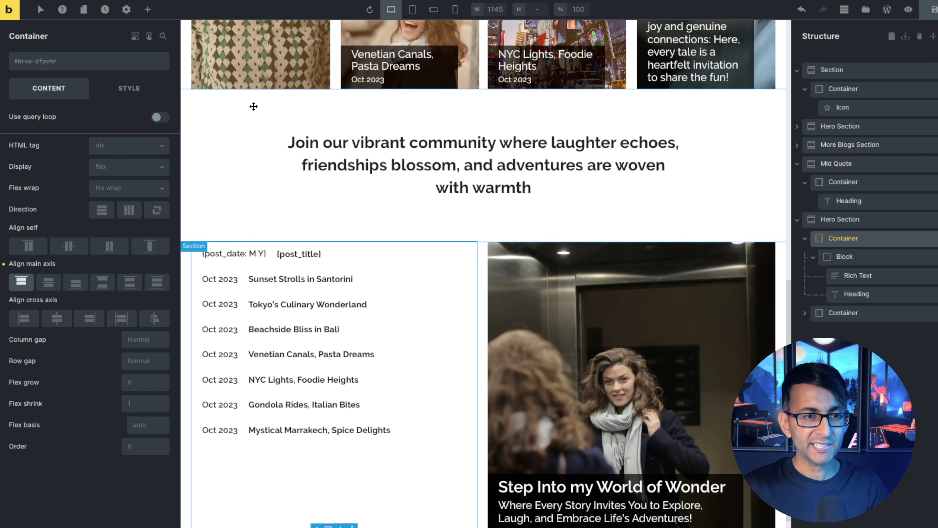
Add a heading as the first element in the post list container, above the post loop block
{"action": "left_click", "coordinate": [147, 9]}
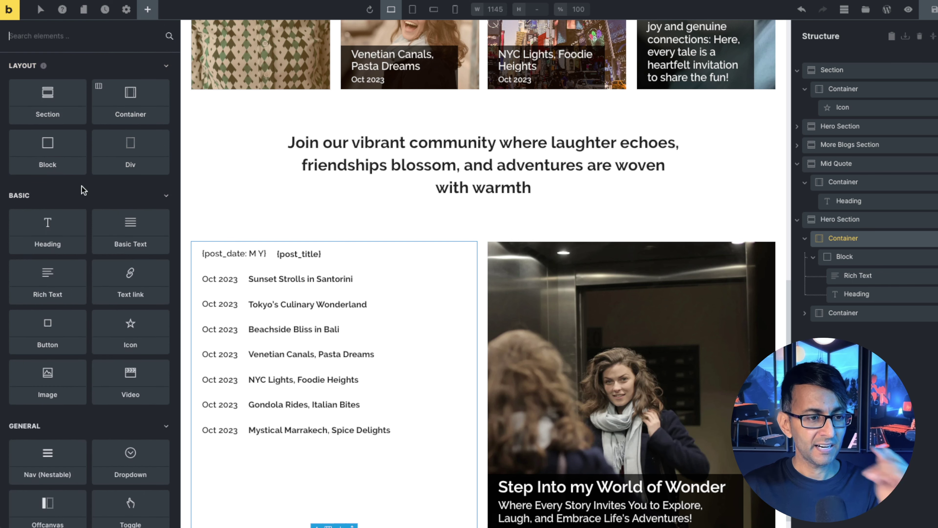
{"action": "left_click", "coordinate": [50, 228]}
{"action": "left_click_drag", "start_coordinate": [856, 318], "coordinate": [854, 252]}
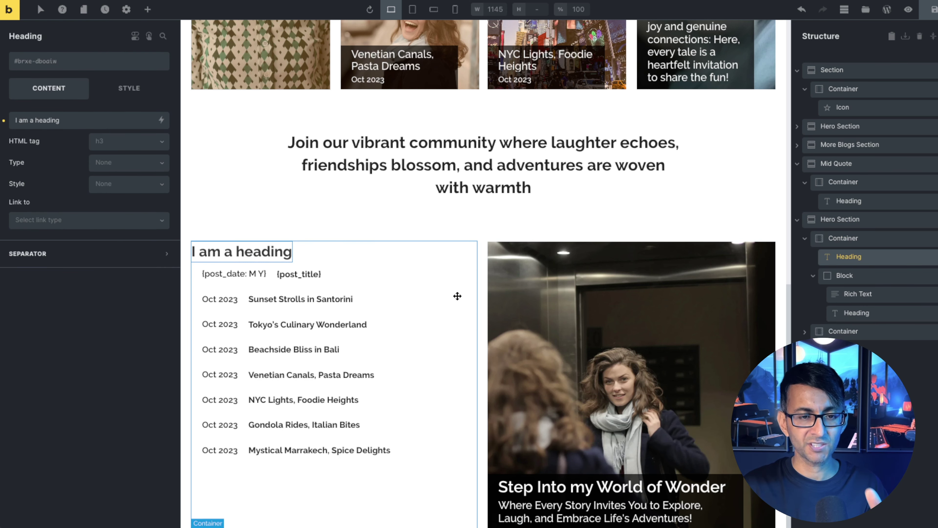
Give the new heading a left padding of 20 and a bottom padding of 10
{"action": "left_click", "coordinate": [146, 90]}
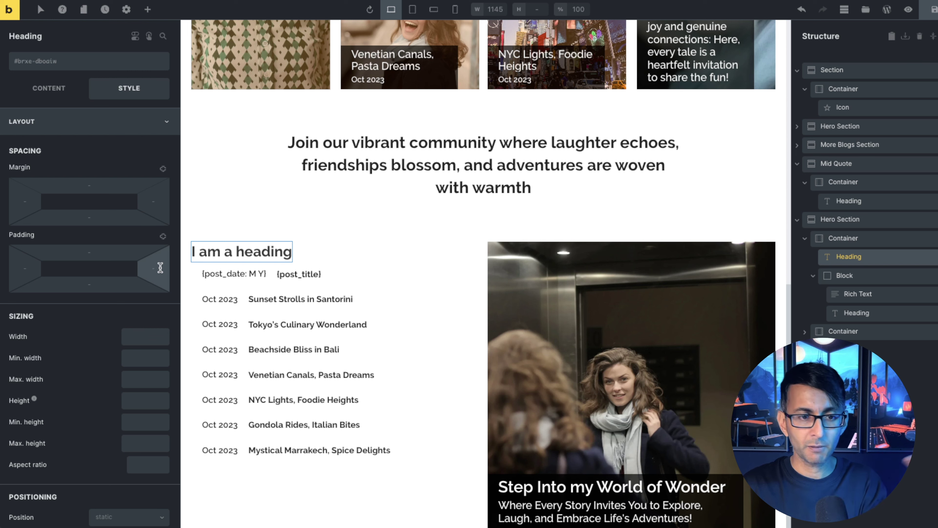
{"action": "left_click", "coordinate": [31, 270]}
{"action": "type", "text": "20"}
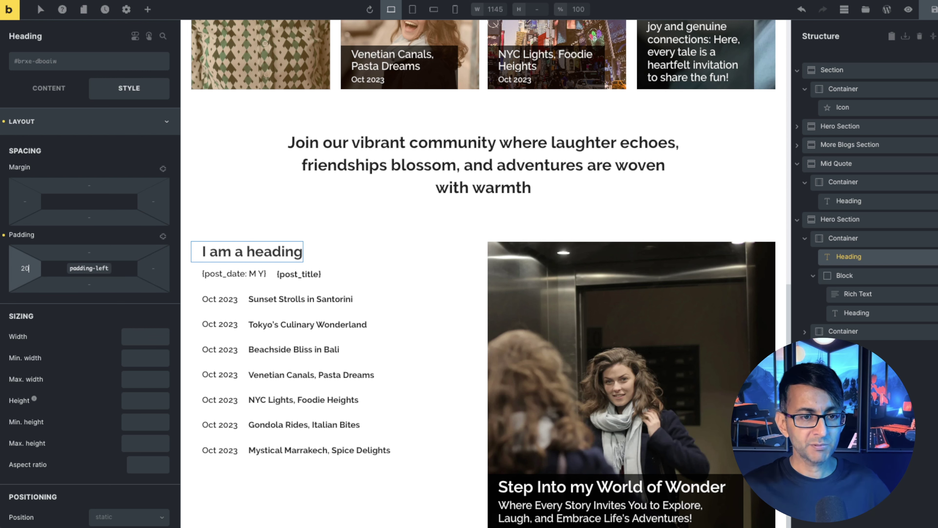
{"action": "left_click", "coordinate": [92, 284]}
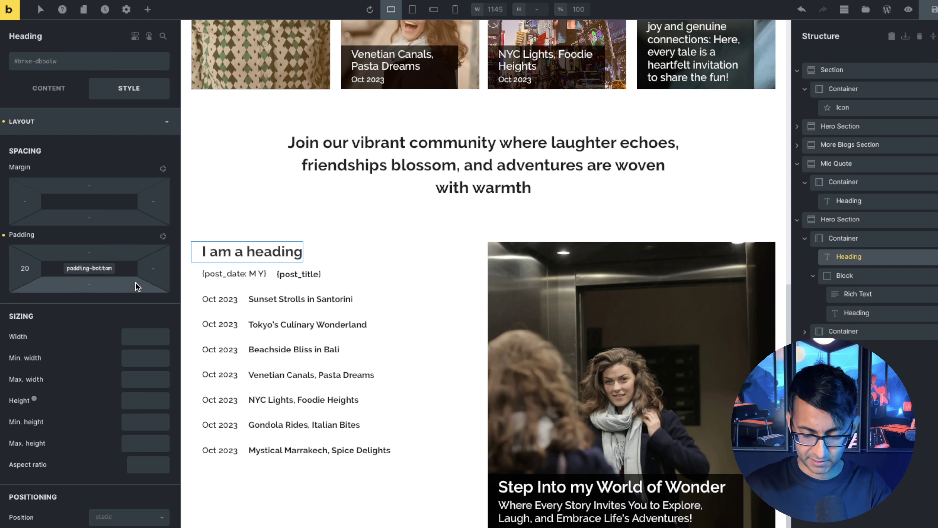
{"action": "type", "text": "10"}
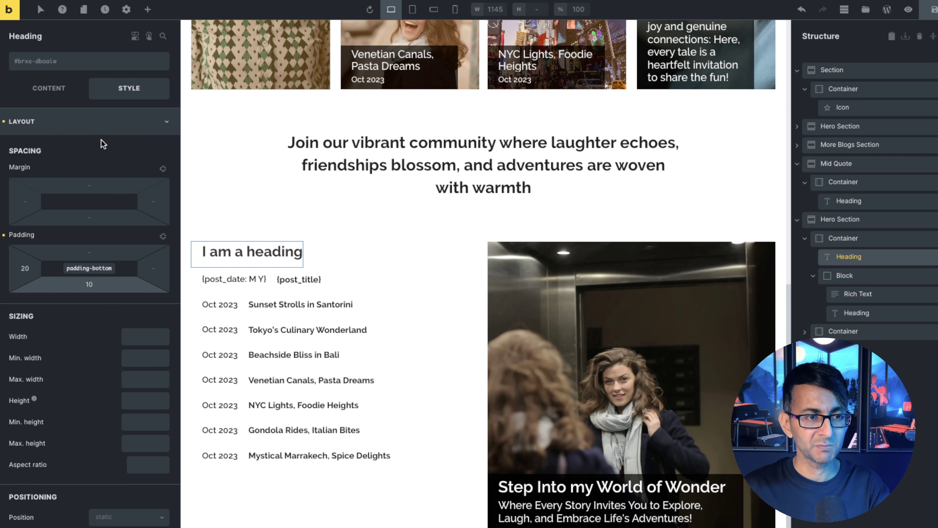
Change the heading's text to "My Latest Travels" and its font size to 2.4rem
{"action": "left_click", "coordinate": [44, 88]}
{"action": "left_click_drag", "start_coordinate": [64, 120], "coordinate": [1, 119]}
{"action": "type", "text": "My Latest Travels"}
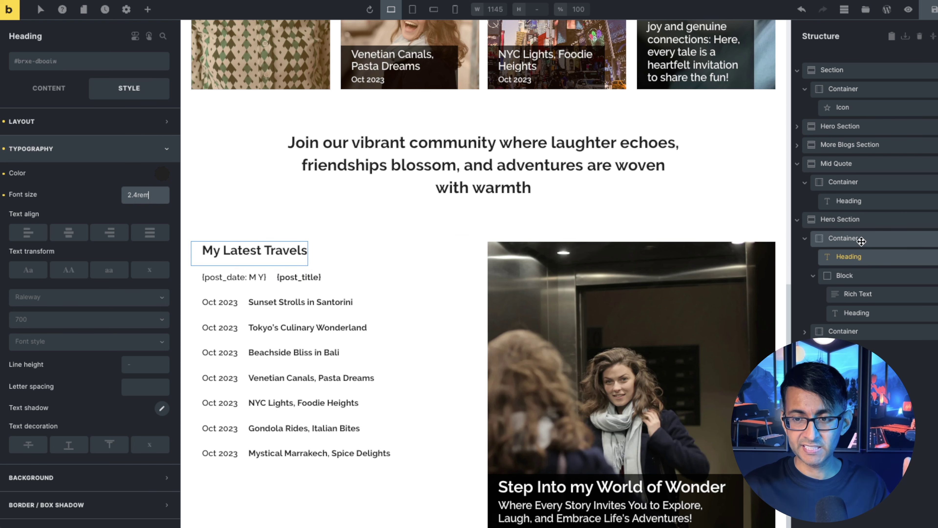
Give the post list container a light peach background color and a top padding of 20
{"action": "left_click", "coordinate": [843, 238]}
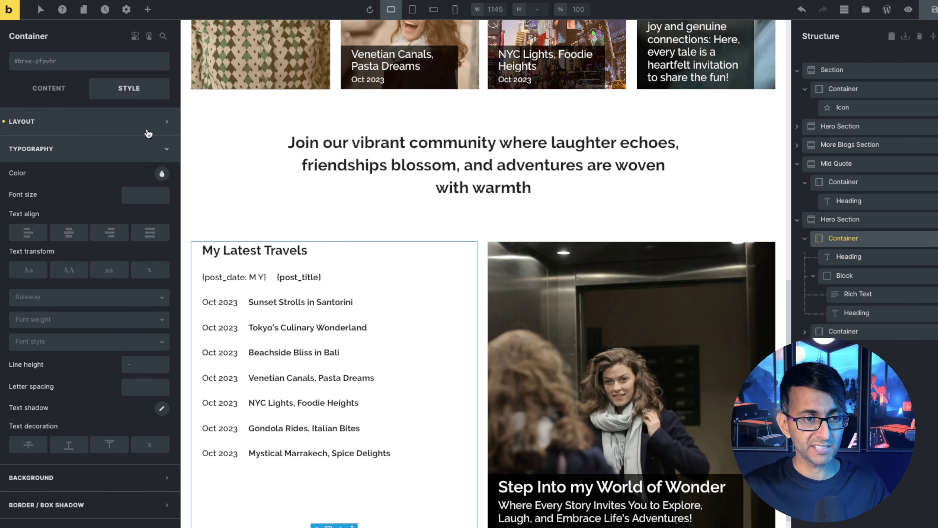
{"action": "left_click", "coordinate": [165, 148]}
{"action": "left_click", "coordinate": [157, 176]}
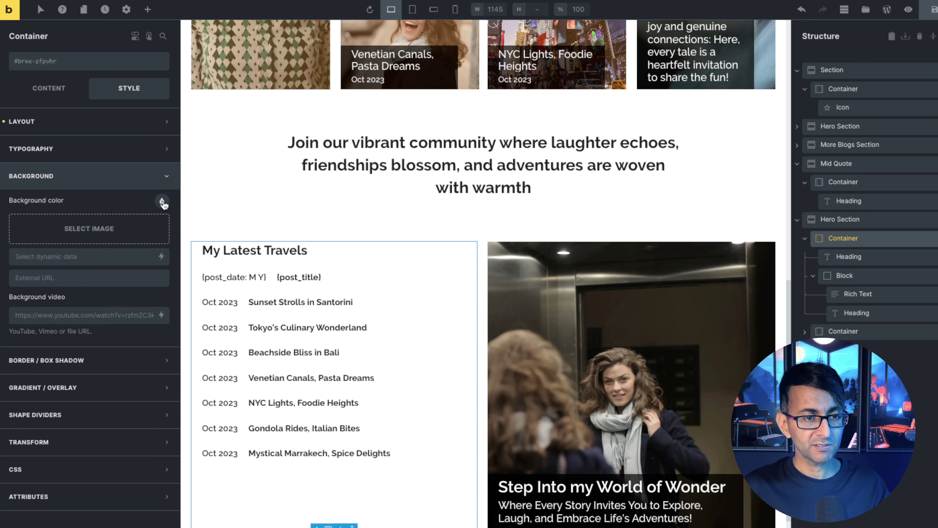
{"action": "left_click", "coordinate": [162, 202]}
{"action": "left_click", "coordinate": [65, 235]}
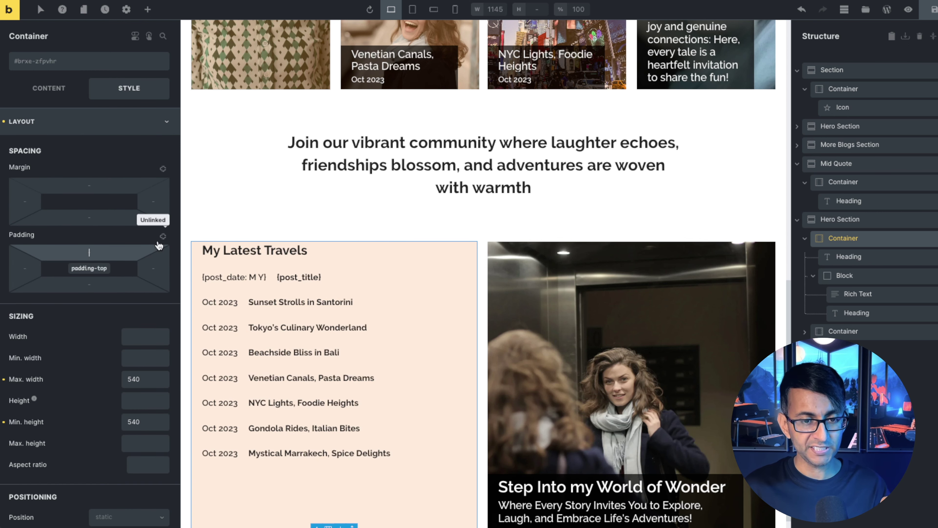
{"action": "type", "text": "20"}
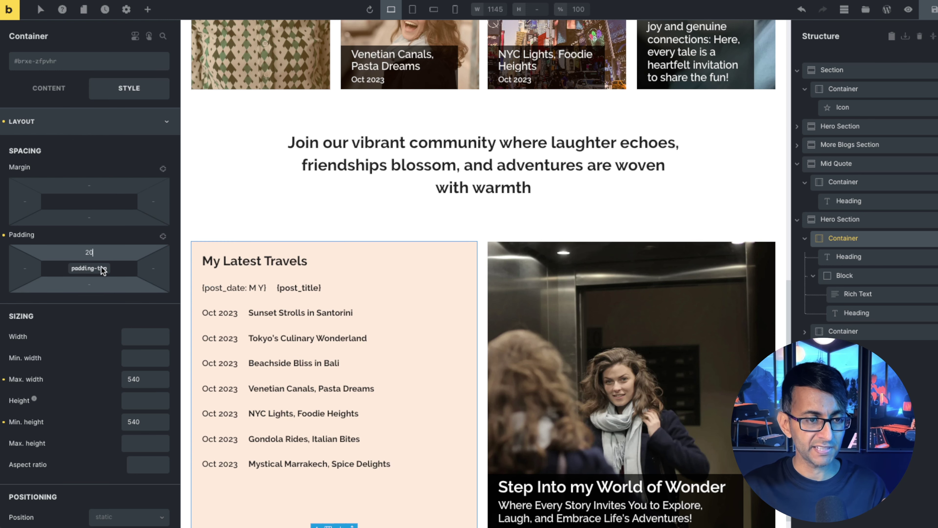
{"action": "left_click", "coordinate": [95, 284]}
In the mobile portrait view, set the Mid Quote section's top and bottom padding to 60
{"action": "scroll", "coordinate": [387, 323], "scroll_direction": "down", "scroll_amount": 1}
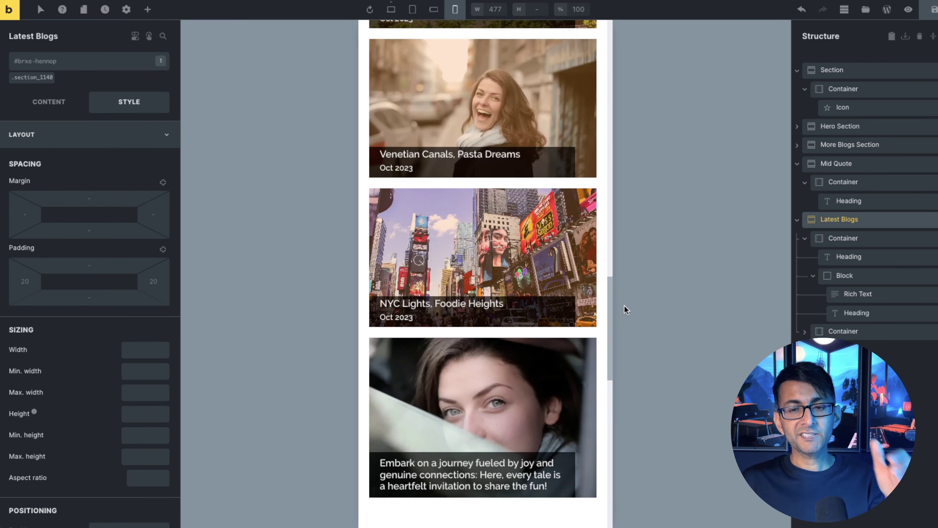
{"action": "scroll", "coordinate": [625, 305], "scroll_direction": "down", "scroll_amount": 10}
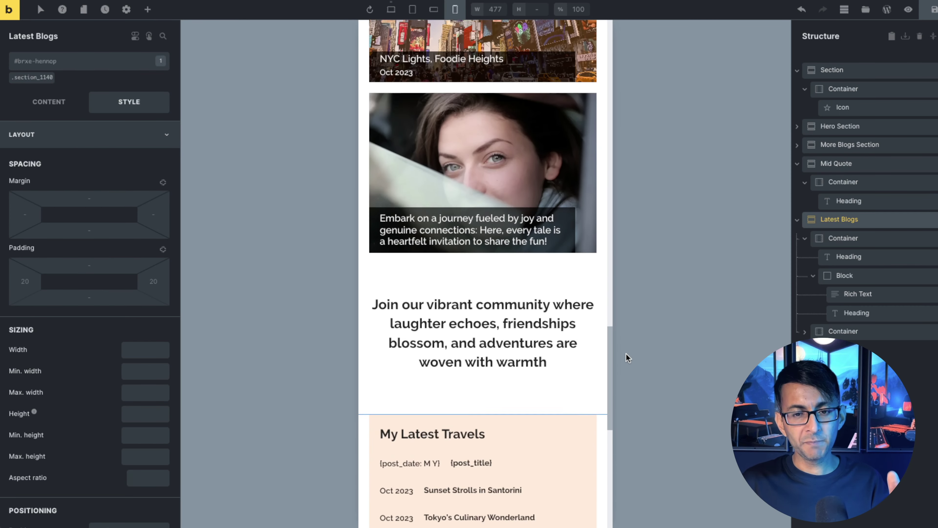
{"action": "scroll", "coordinate": [632, 392], "scroll_direction": "up", "scroll_amount": 1}
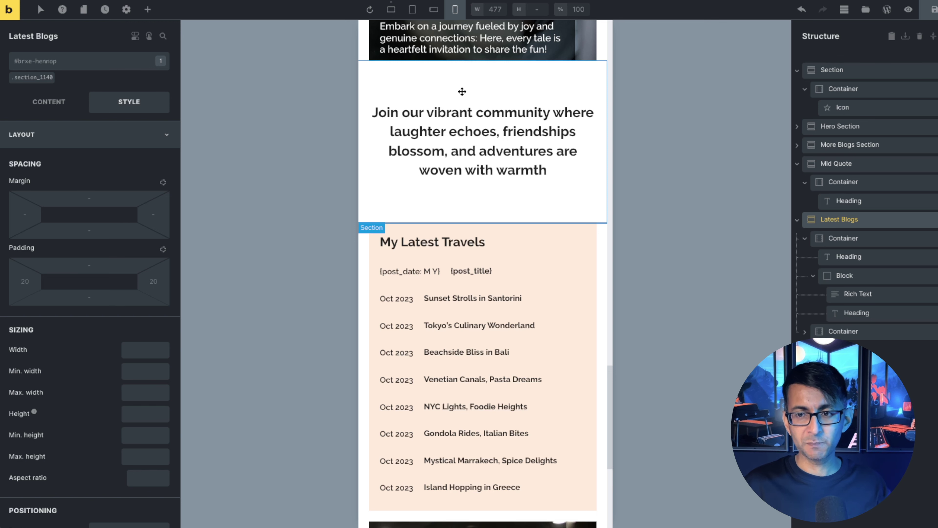
{"action": "left_click", "coordinate": [861, 165]}
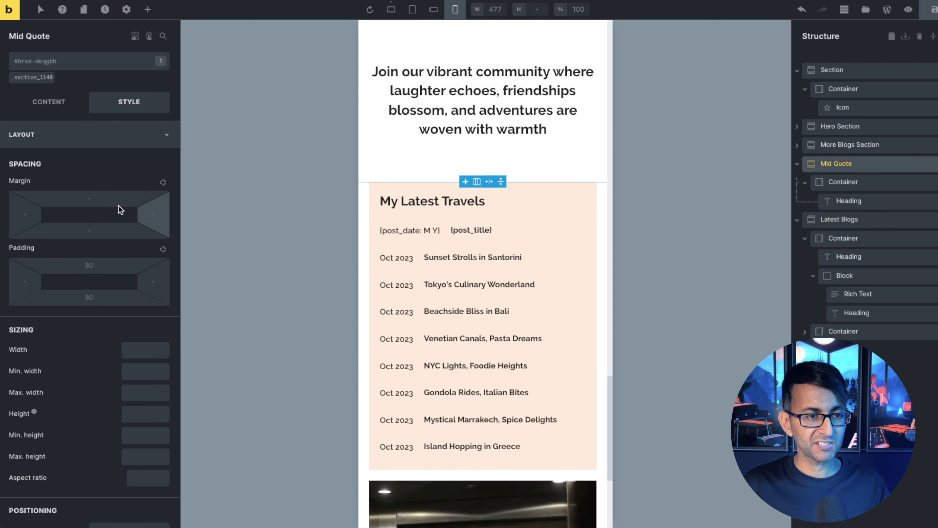
{"action": "type", "text": "60"}
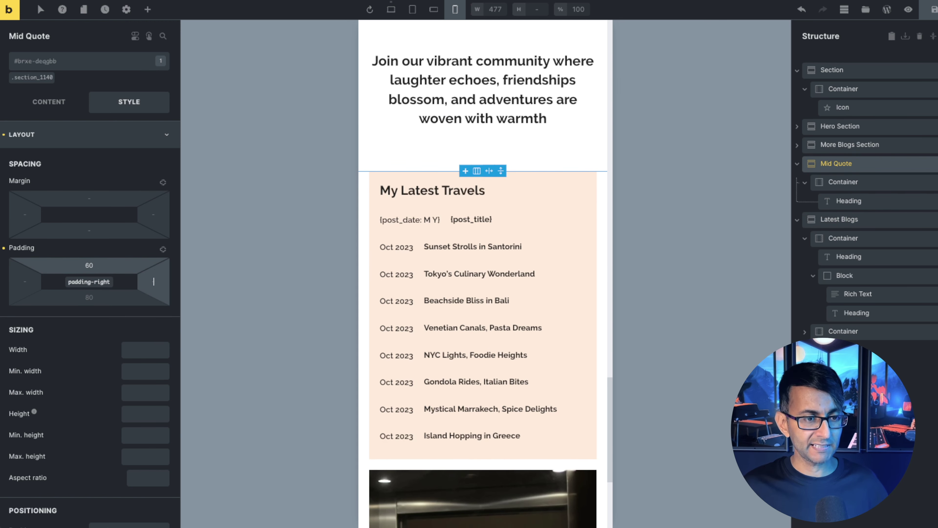
{"action": "key", "text": "Tab"}
{"action": "key", "text": "Tab"}
{"action": "type", "text": "60"}
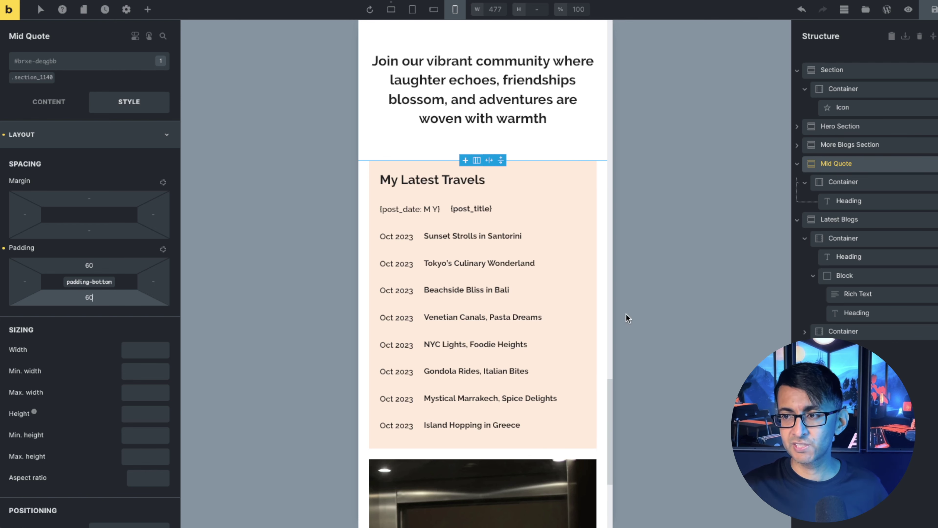
Duplicate the More Blogs Section in the desktop view and move the copy below the Latest Blogs section
{"action": "scroll", "coordinate": [578, 319], "scroll_direction": "down", "scroll_amount": 5}
{"action": "left_click", "coordinate": [841, 144]}
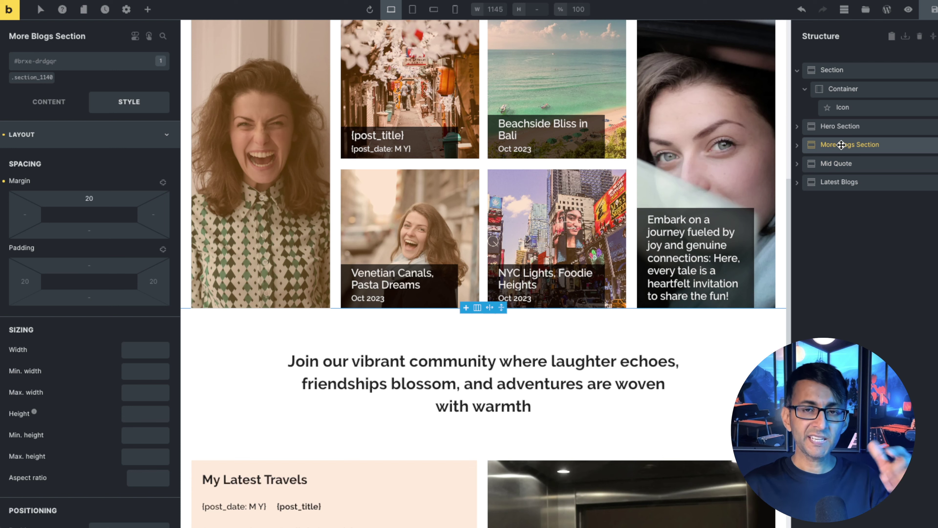
{"action": "right_click", "coordinate": [841, 144]}
{"action": "left_click", "coordinate": [857, 194]}
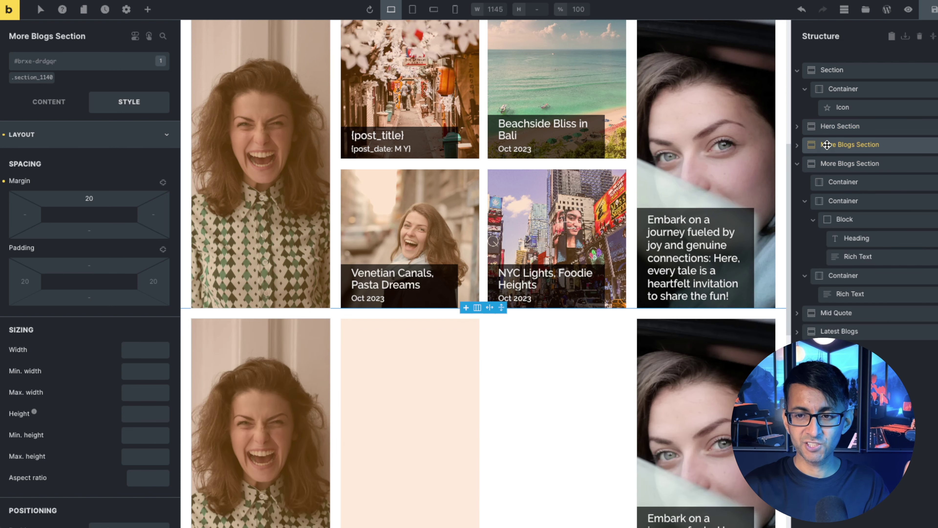
{"action": "left_click_drag", "start_coordinate": [811, 164], "coordinate": [840, 222]}
{"action": "scroll", "coordinate": [573, 386], "scroll_direction": "down", "scroll_amount": 5}
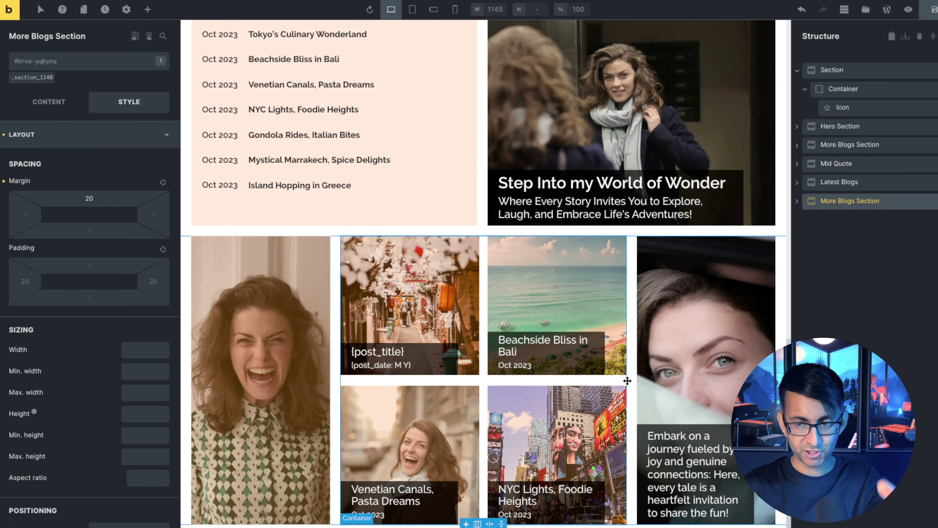
Delete the last container, holding the "Embark on a journey" text, from the duplicated More Blogs Section
{"action": "left_click", "coordinate": [796, 201]}
{"action": "left_click", "coordinate": [854, 313]}
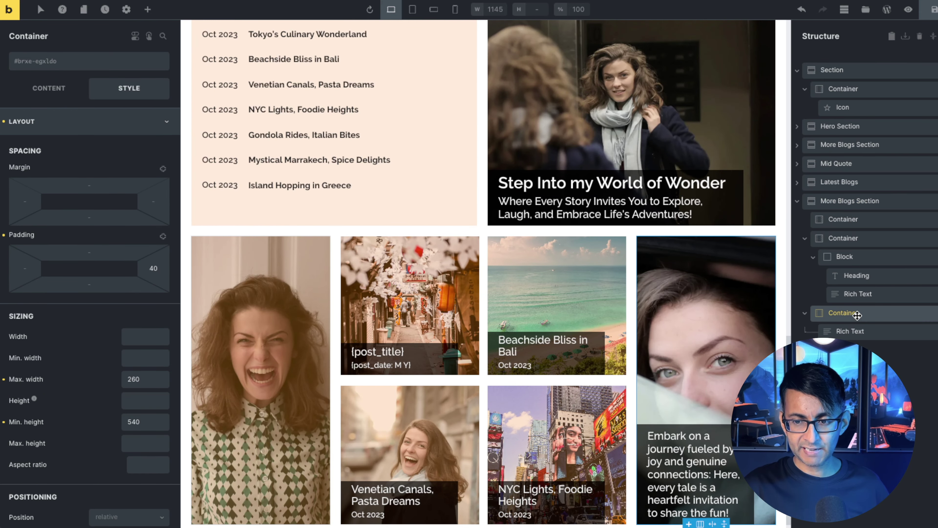
{"action": "right_click", "coordinate": [857, 315]}
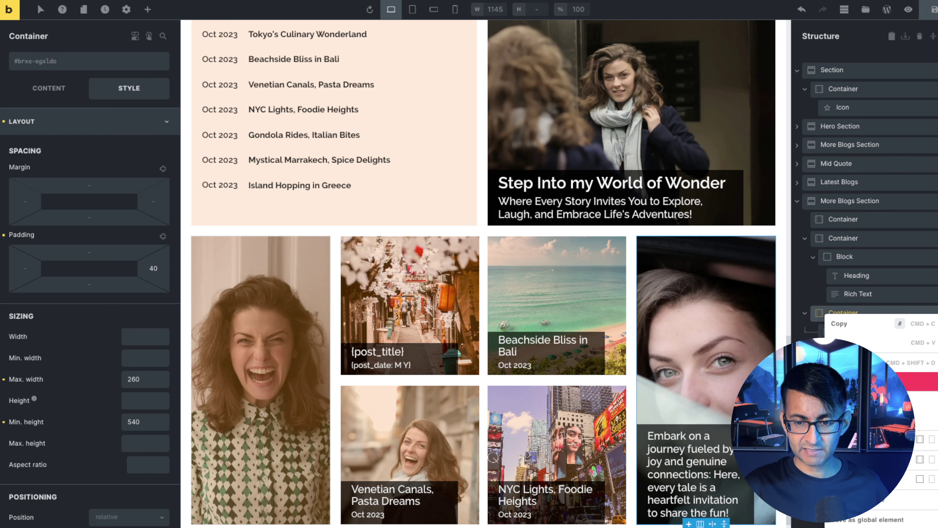
{"action": "left_click", "coordinate": [905, 381]}
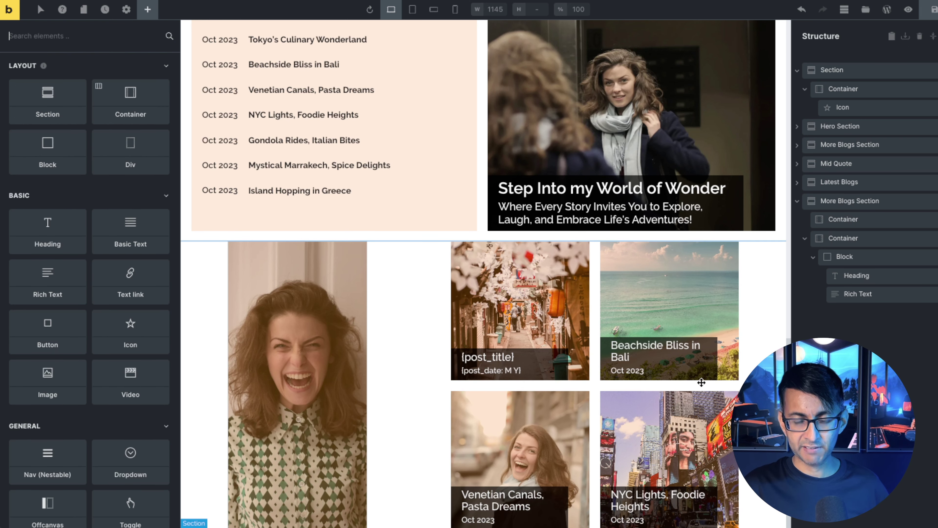
Set the max. width of the duplicated section's post loop container to 820
{"action": "left_click", "coordinate": [864, 258]}
{"action": "left_click", "coordinate": [861, 245]}
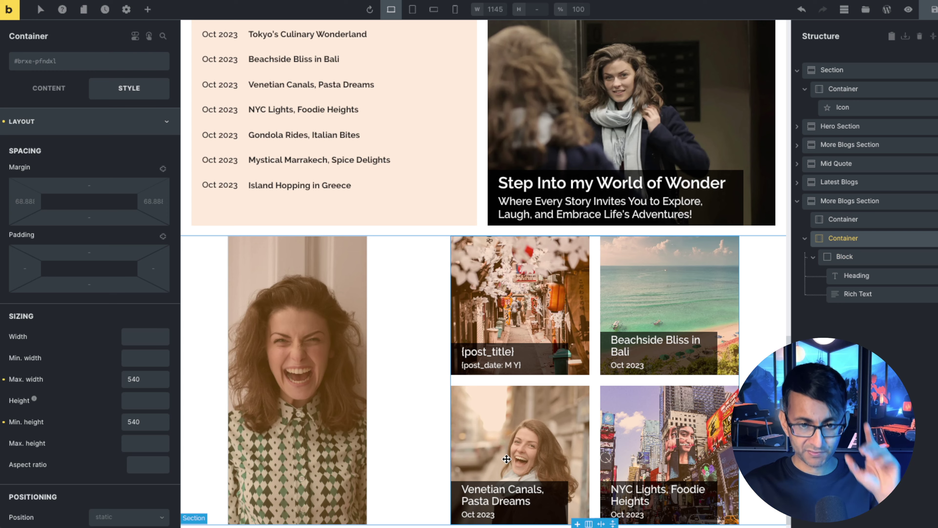
{"action": "double_click", "coordinate": [142, 379]}
{"action": "type", "text": "820"}
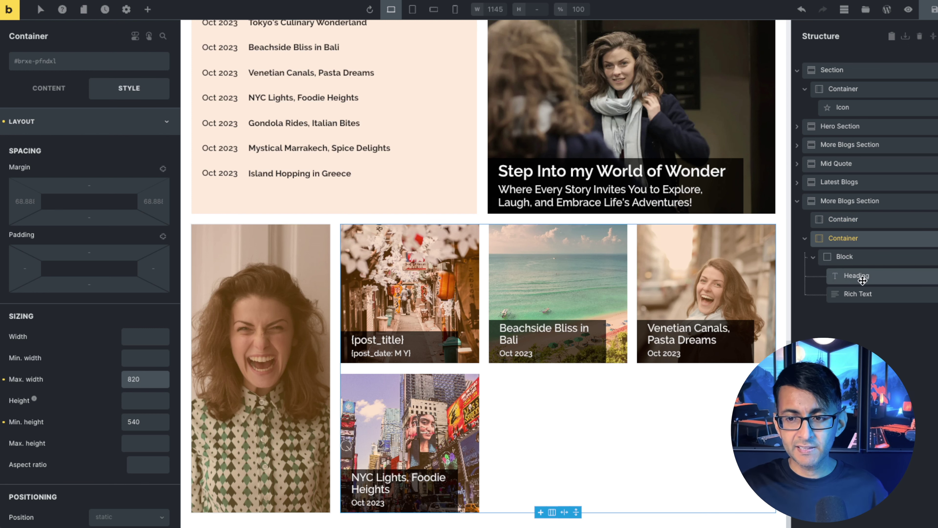
Set the duplicated section's loop block query to 3 posts per page
{"action": "left_click", "coordinate": [845, 257]}
{"action": "left_click", "coordinate": [49, 101]}
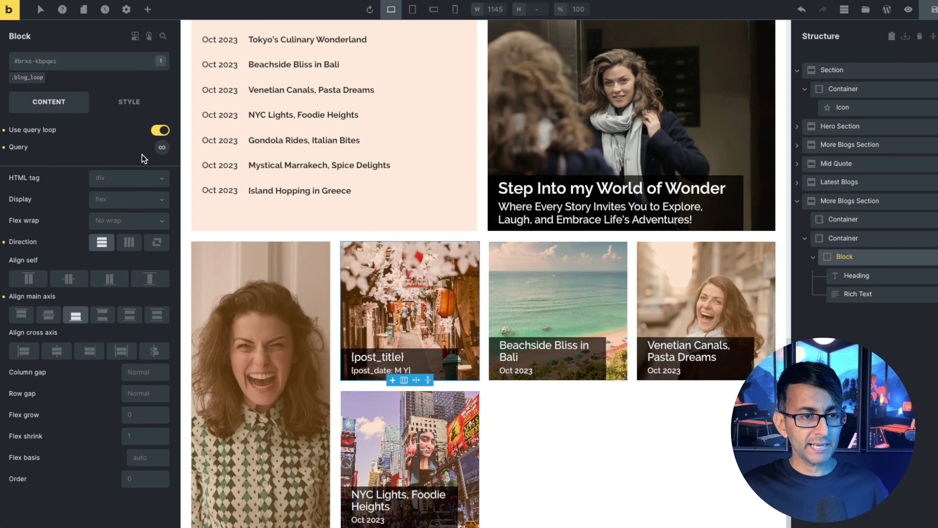
{"action": "left_click", "coordinate": [163, 149]}
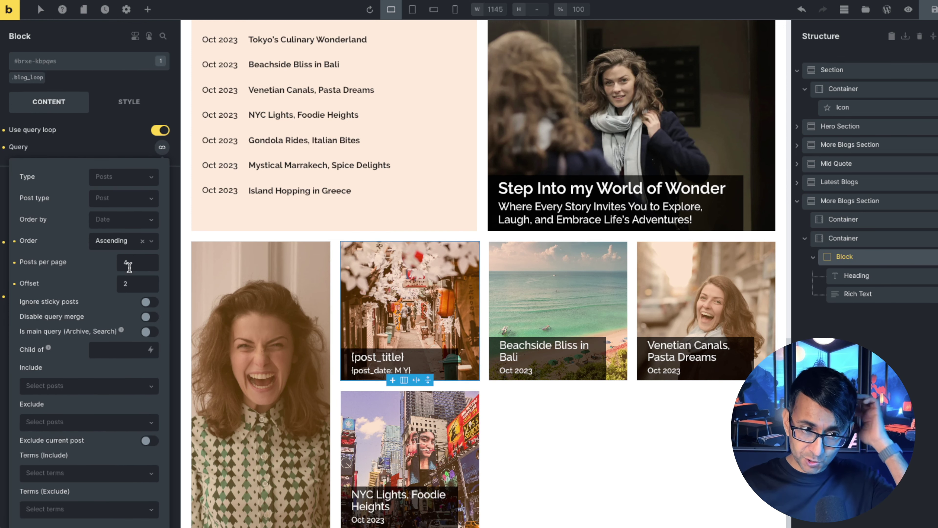
{"action": "left_click_drag", "start_coordinate": [137, 265], "coordinate": [100, 259]}
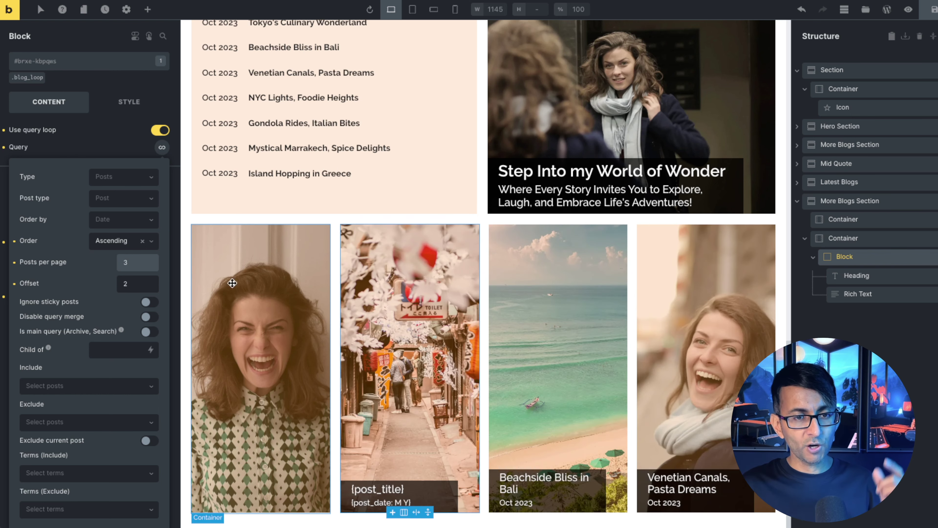
Set the same loop query's offset to 6 so it skips the posts used further up the page
{"action": "scroll", "coordinate": [463, 283], "scroll_direction": "up", "scroll_amount": 10}
{"action": "scroll", "coordinate": [463, 283], "scroll_direction": "up", "scroll_amount": 10}
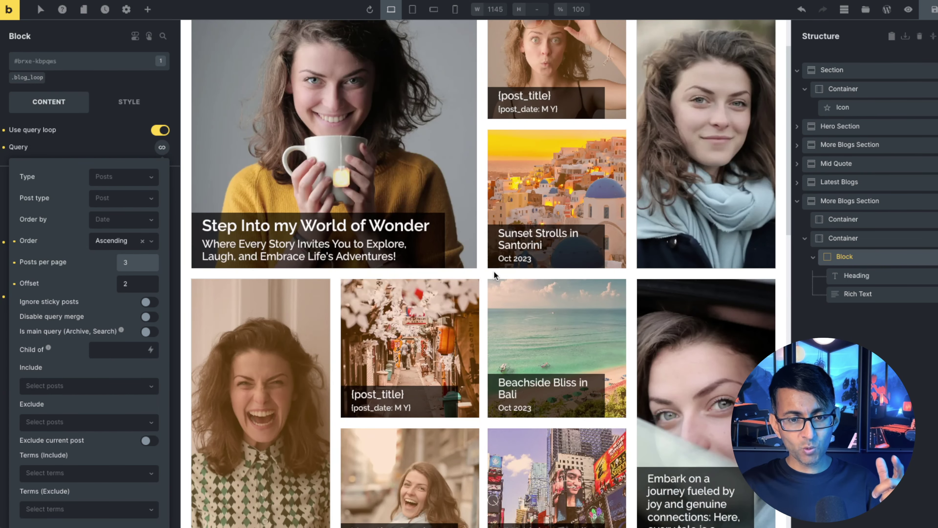
{"action": "scroll", "coordinate": [432, 428], "scroll_direction": "down", "scroll_amount": 15}
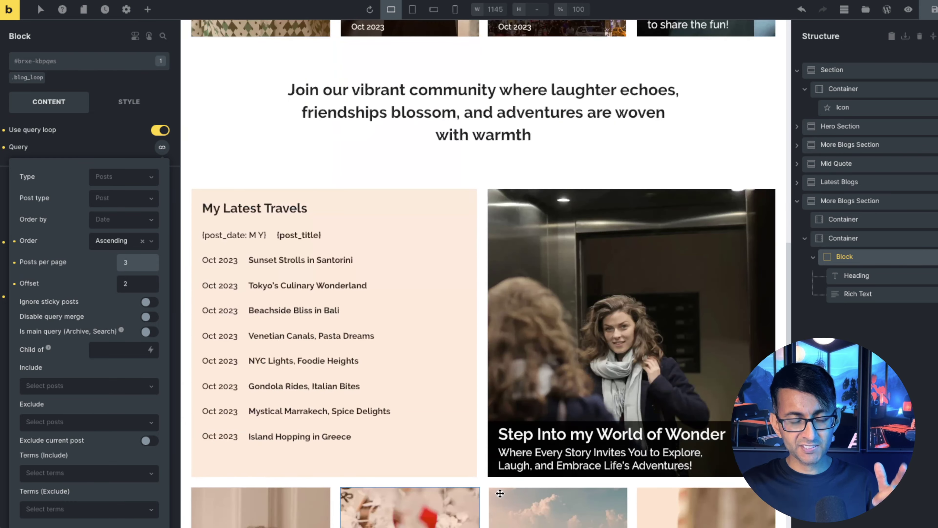
{"action": "key", "text": "Tab"}
{"action": "type", "text": "6"}
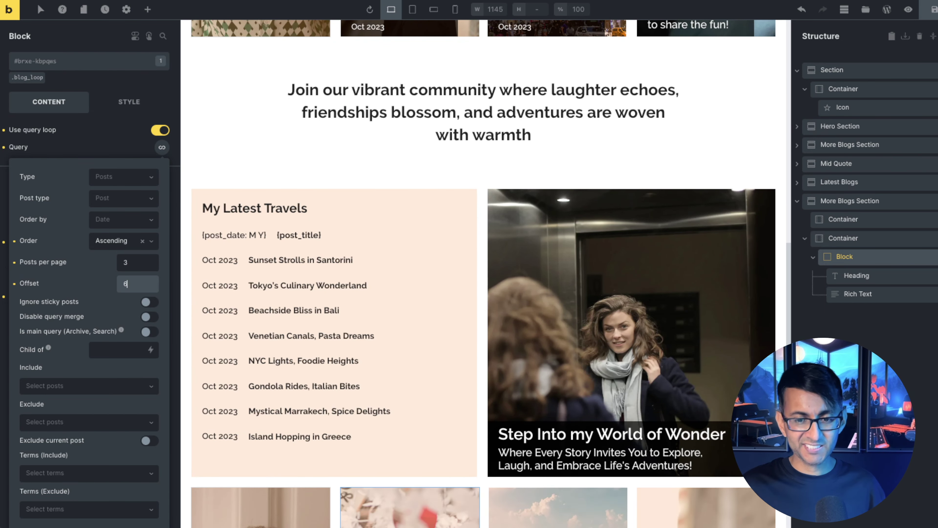
{"action": "scroll", "coordinate": [597, 359], "scroll_direction": "down", "scroll_amount": 6}
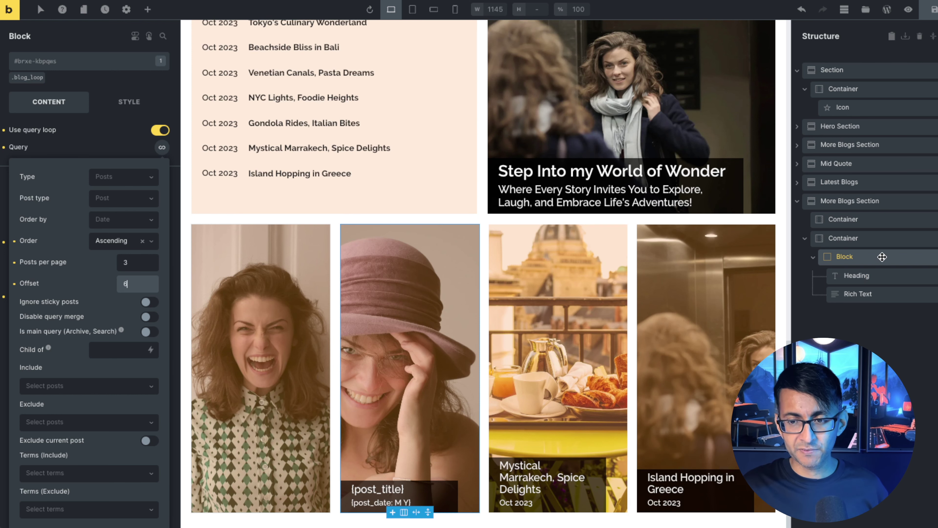
Clear the min. height of the duplicated section's image container and set its loop container's min. height to 260
{"action": "left_click", "coordinate": [858, 218]}
{"action": "left_click_drag", "start_coordinate": [142, 423], "coordinate": [106, 424]}
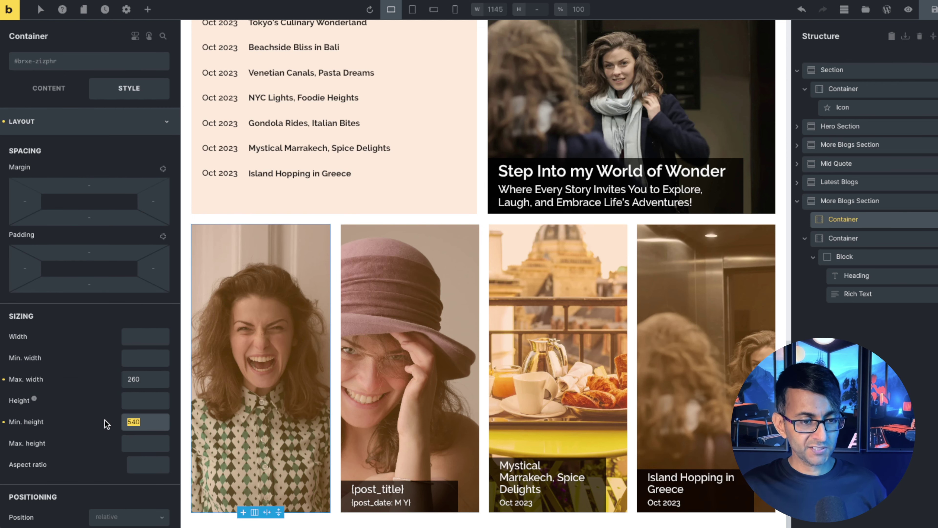
{"action": "key", "text": "BackSpace"}
{"action": "left_click", "coordinate": [861, 238]}
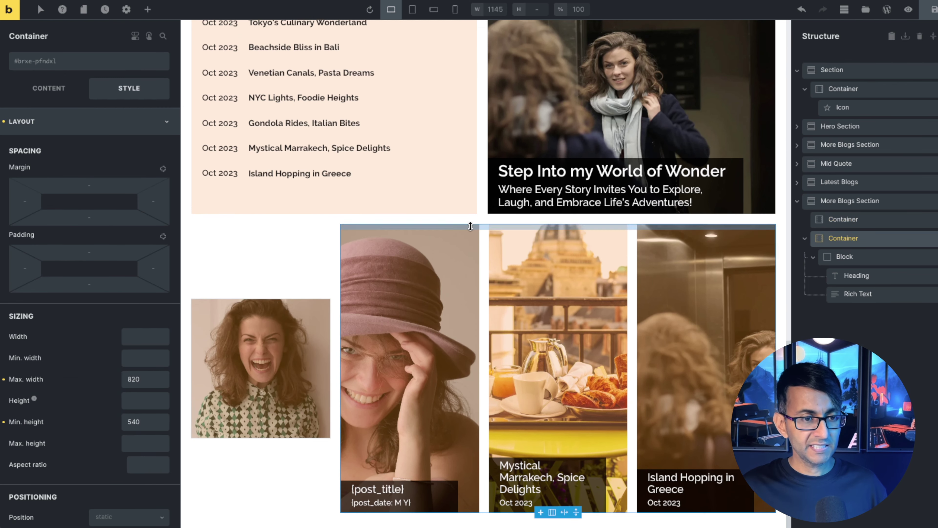
{"action": "left_click_drag", "start_coordinate": [151, 425], "coordinate": [80, 421]}
{"action": "type", "text": "260"}
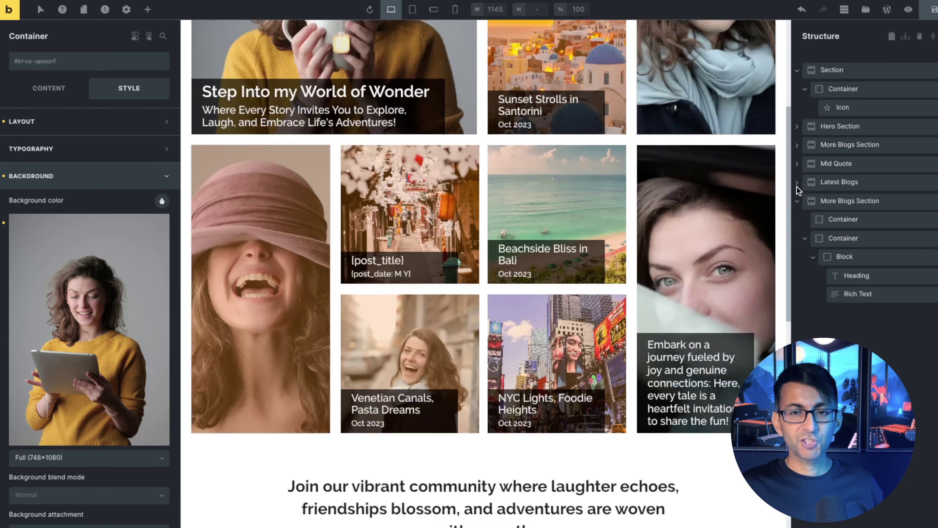
Save the home page and open it on the front end
{"action": "scroll", "coordinate": [484, 259], "scroll_direction": "down", "scroll_amount": 10}
{"action": "left_click", "coordinate": [933, 9]}
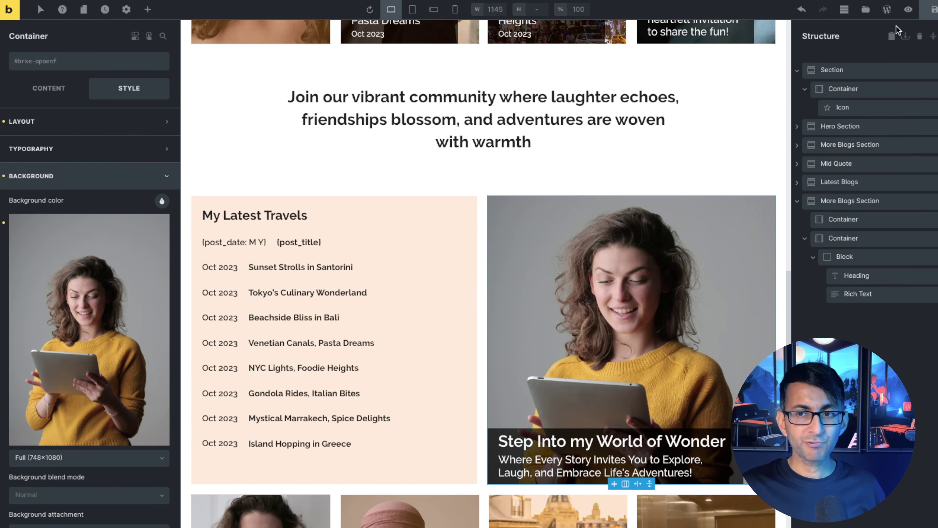
{"action": "left_click", "coordinate": [909, 9]}
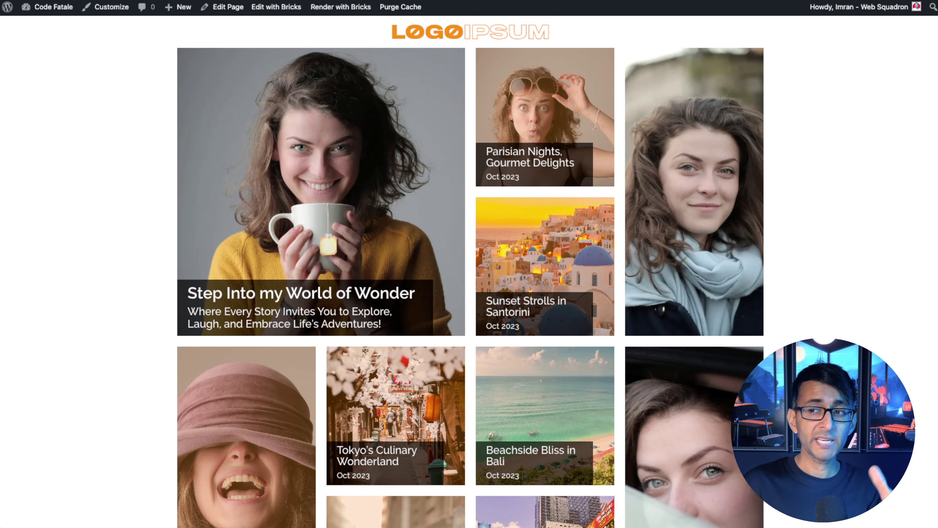
Review the published layout from the hero through the Mid Quote and My Latest Travels list to the closing row of posts
{"action": "scroll", "coordinate": [469, 270], "scroll_direction": "down", "scroll_amount": 5}
{"action": "scroll", "coordinate": [469, 270], "scroll_direction": "down", "scroll_amount": 15}
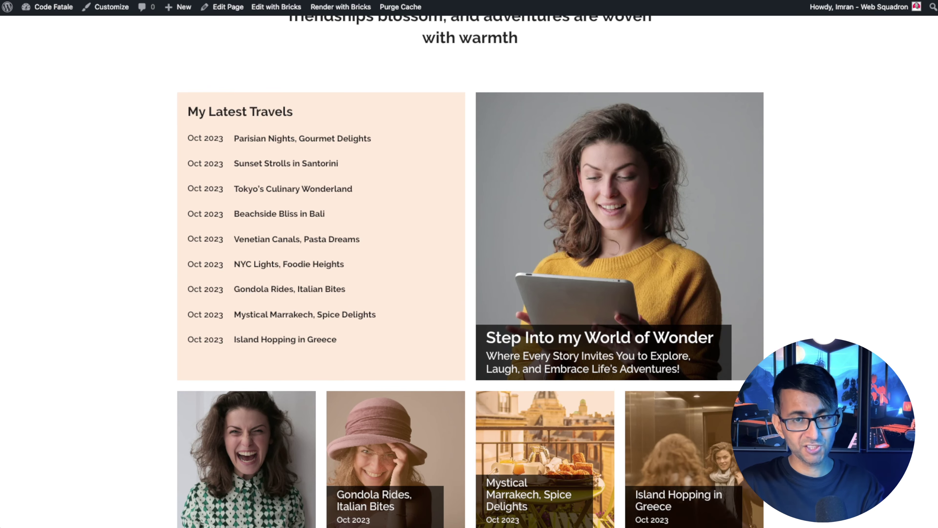
{"action": "scroll", "coordinate": [469, 269], "scroll_direction": "up", "scroll_amount": 15}
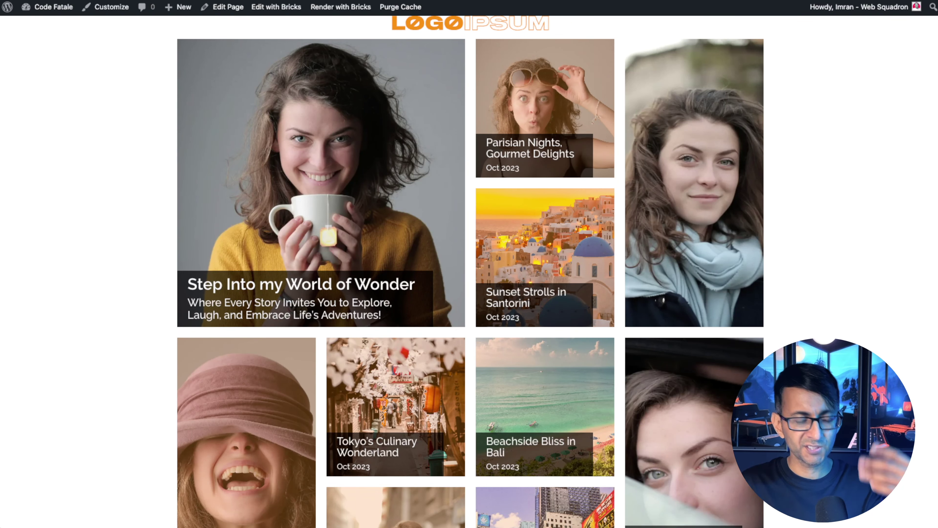
{"action": "scroll", "coordinate": [469, 270], "scroll_direction": "down", "scroll_amount": 15}
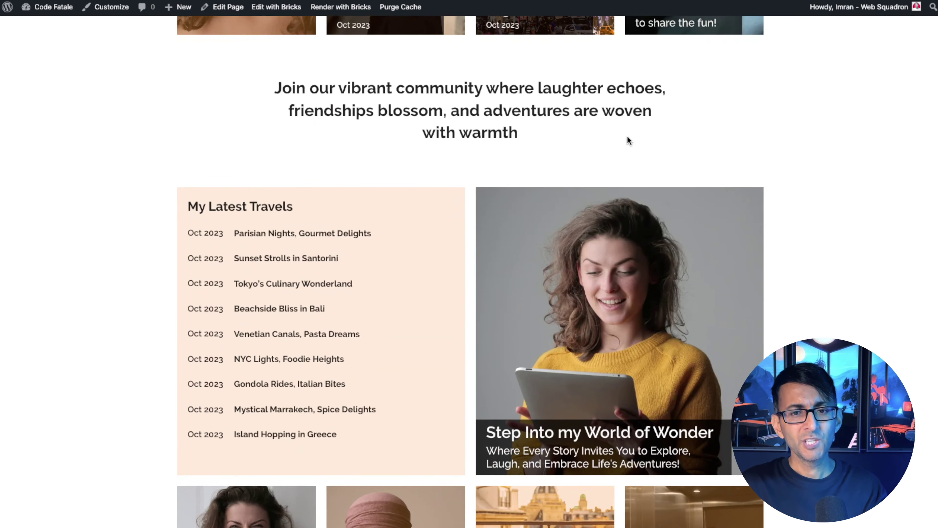
{"action": "scroll", "coordinate": [495, 144], "scroll_direction": "down", "scroll_amount": 3}
{"action": "scroll", "coordinate": [493, 433], "scroll_direction": "down", "scroll_amount": 1}
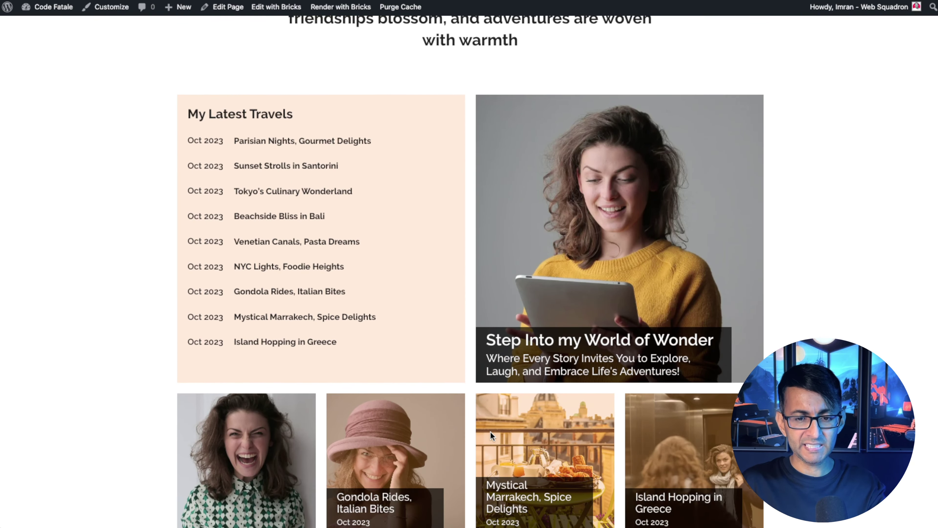
{"action": "scroll", "coordinate": [495, 436], "scroll_direction": "down", "scroll_amount": 1}
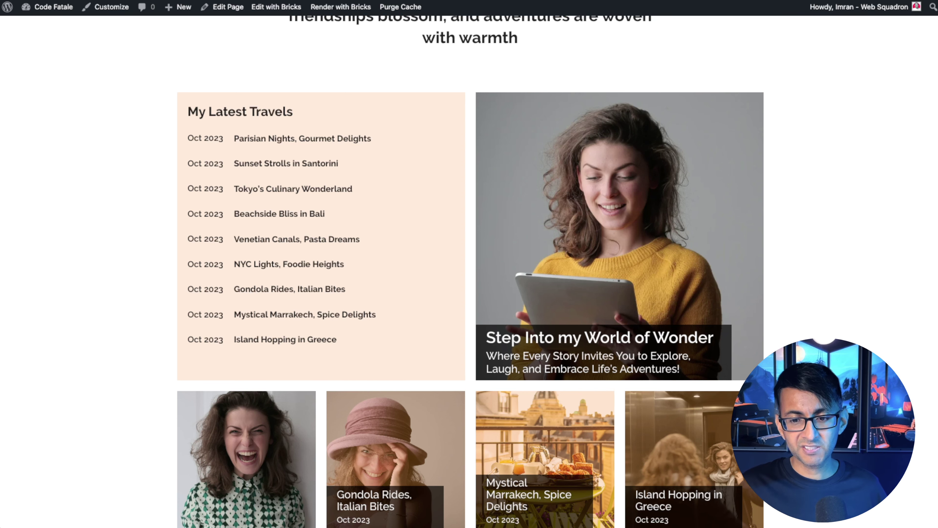
{"action": "scroll", "coordinate": [469, 259], "scroll_direction": "up", "scroll_amount": 15}
{"action": "scroll", "coordinate": [469, 259], "scroll_direction": "down", "scroll_amount": 9}
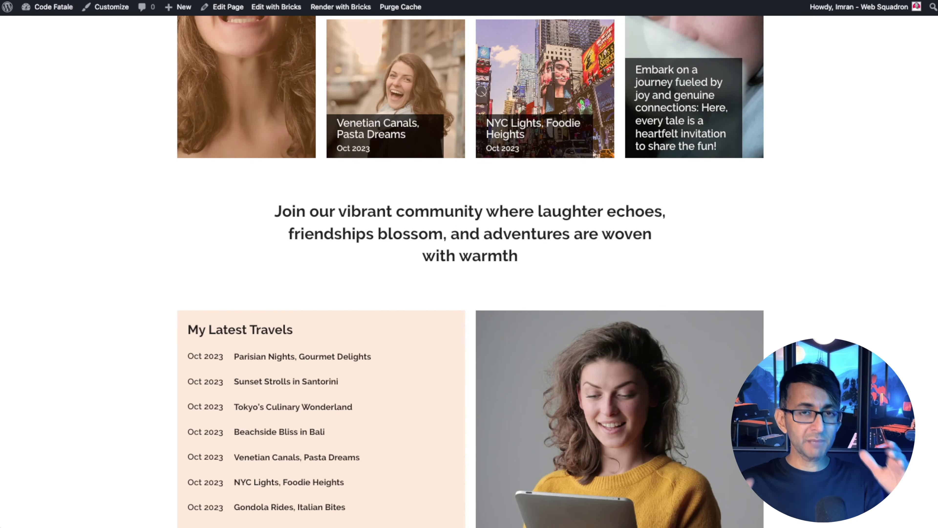
{"action": "scroll", "coordinate": [469, 259], "scroll_direction": "up", "scroll_amount": 10}
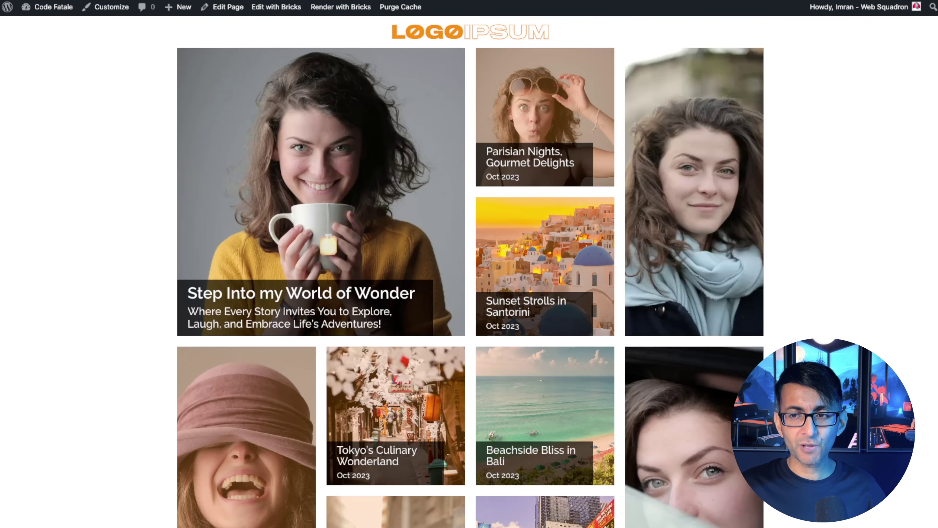